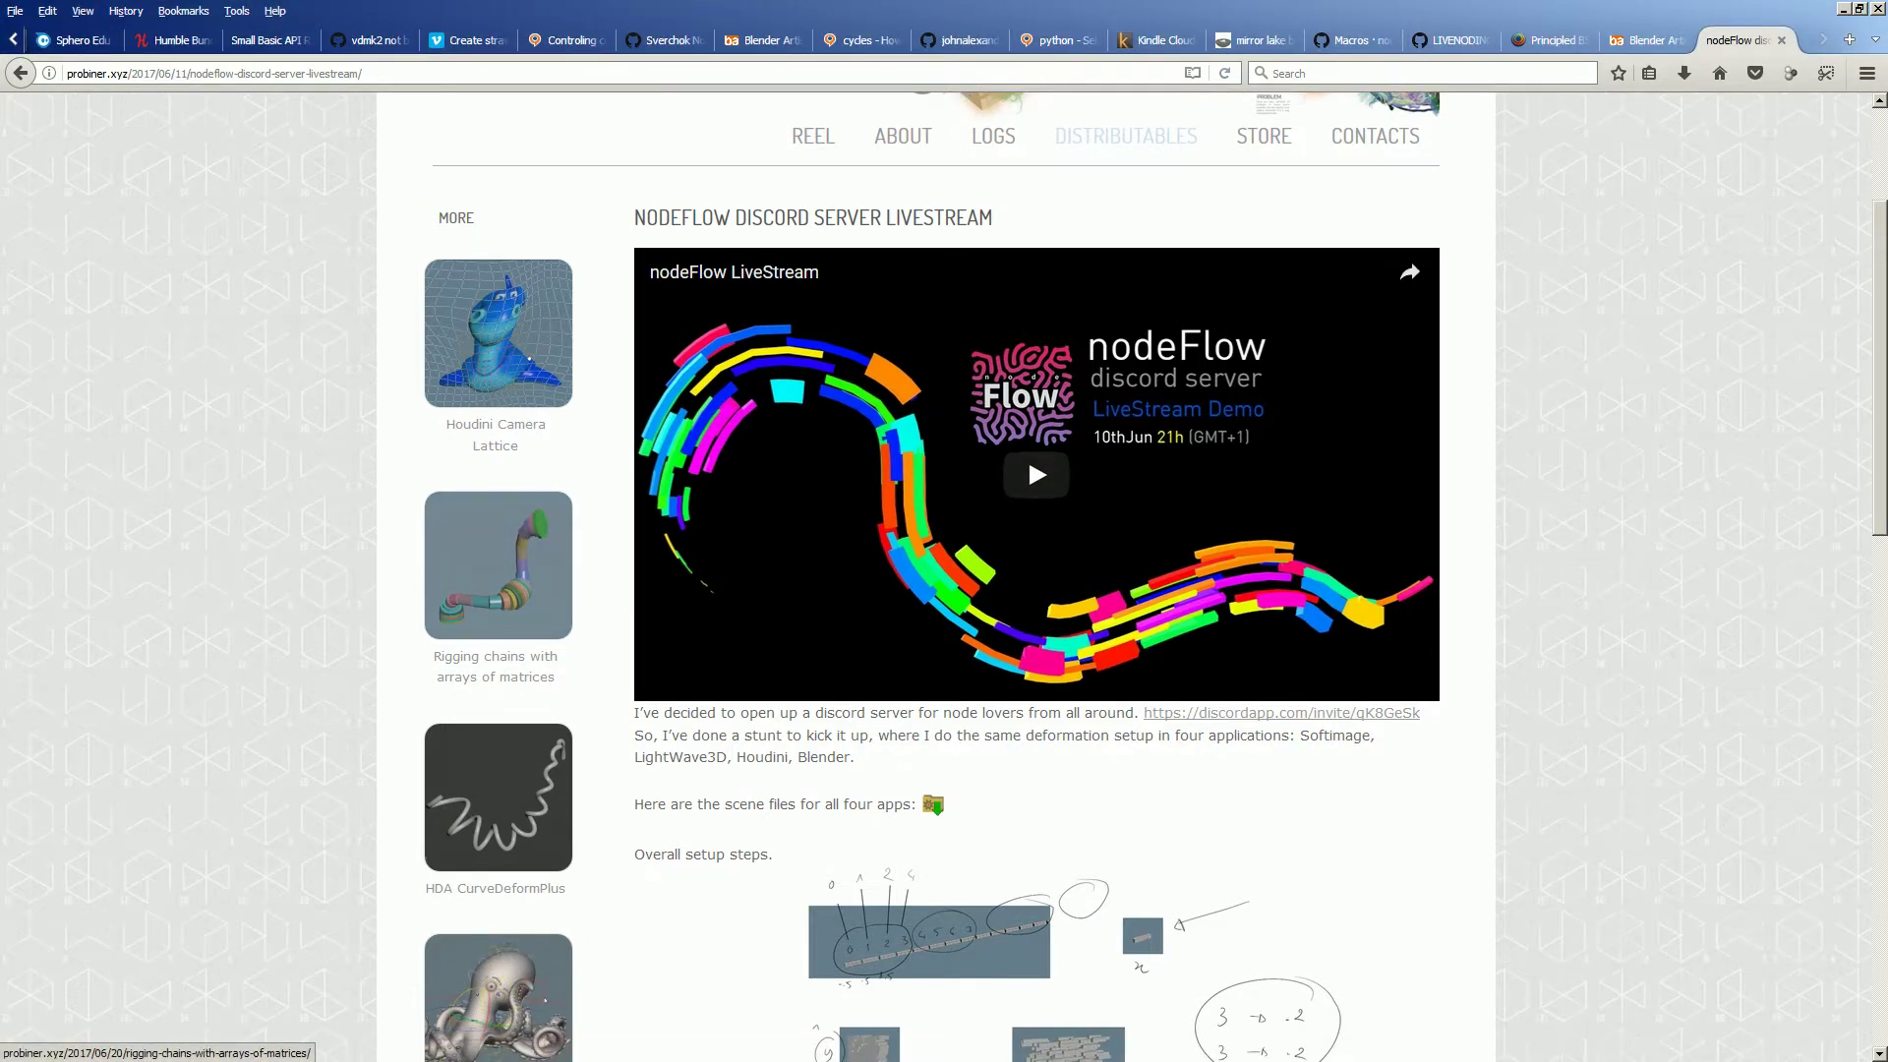
Skim through the nodeFlow LiveStream video on the page, jumping ahead to sections about 8, 22, 48 and 83 minutes in.
scroll(1028, 456, up, 2)
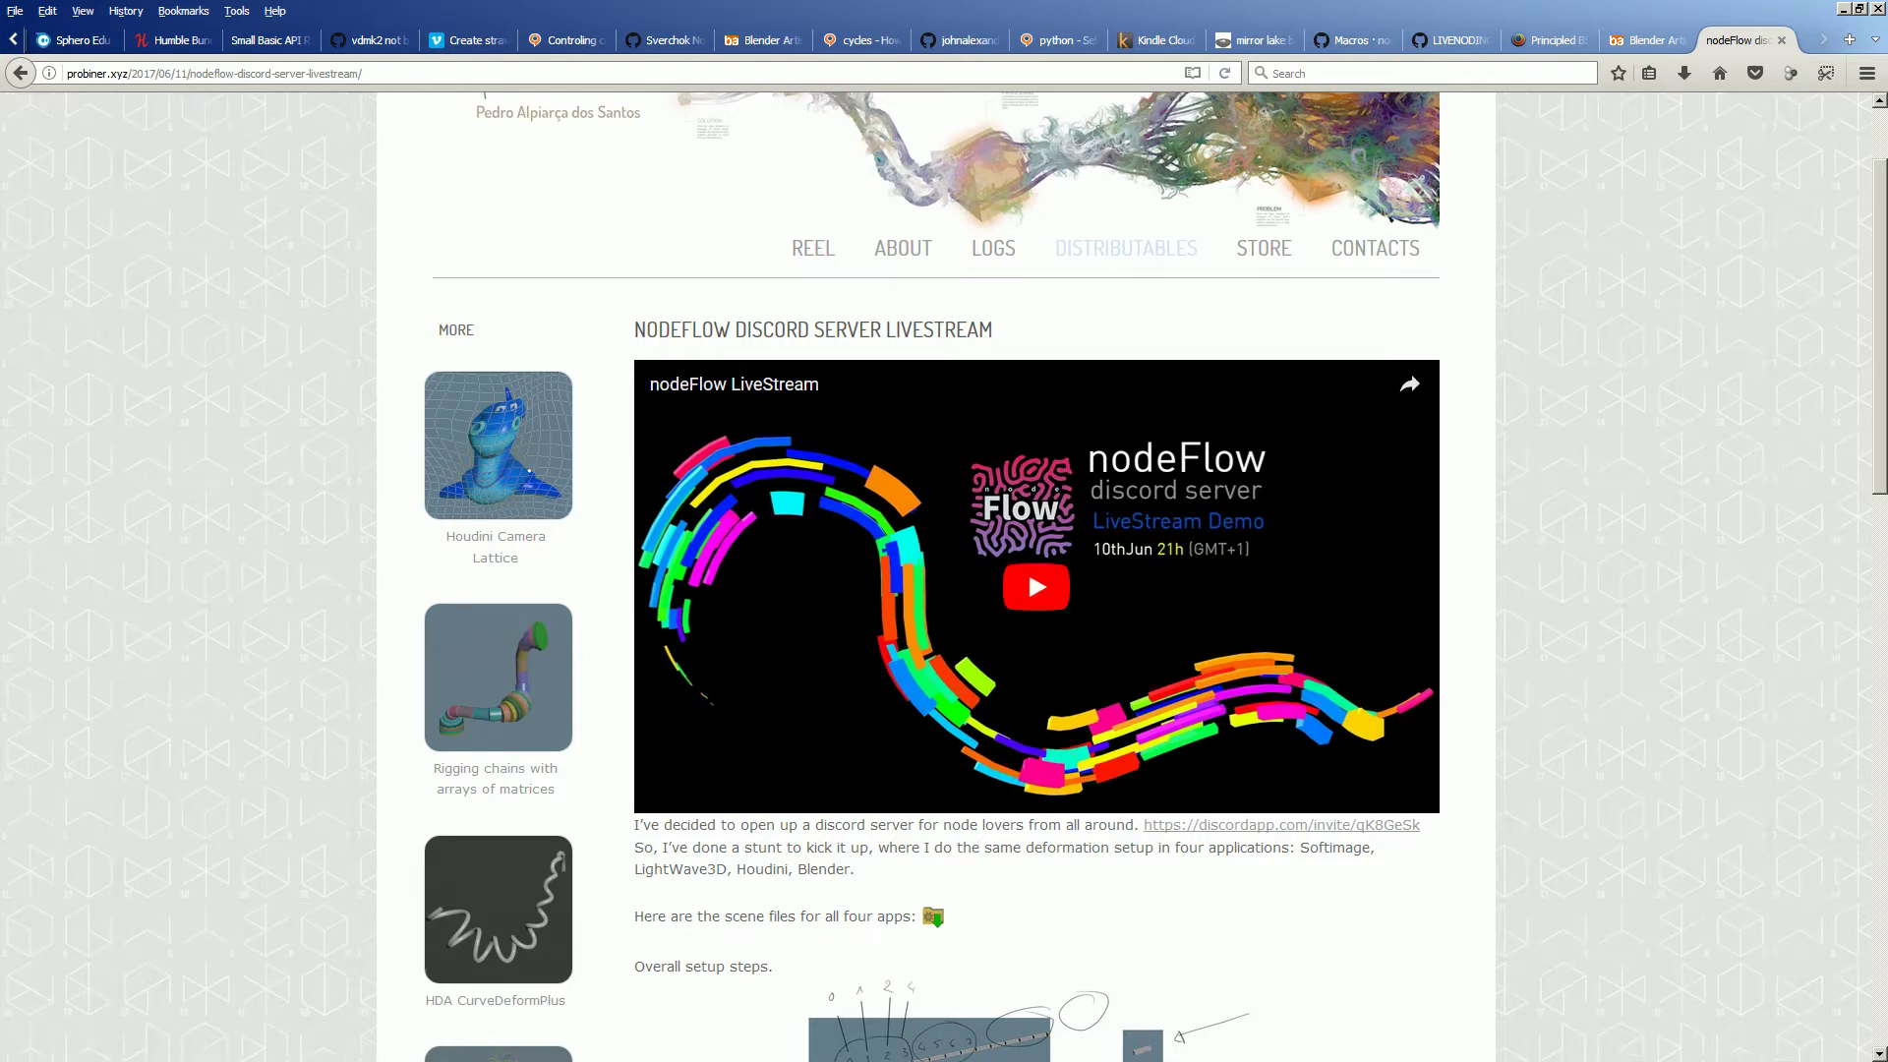
click(1035, 588)
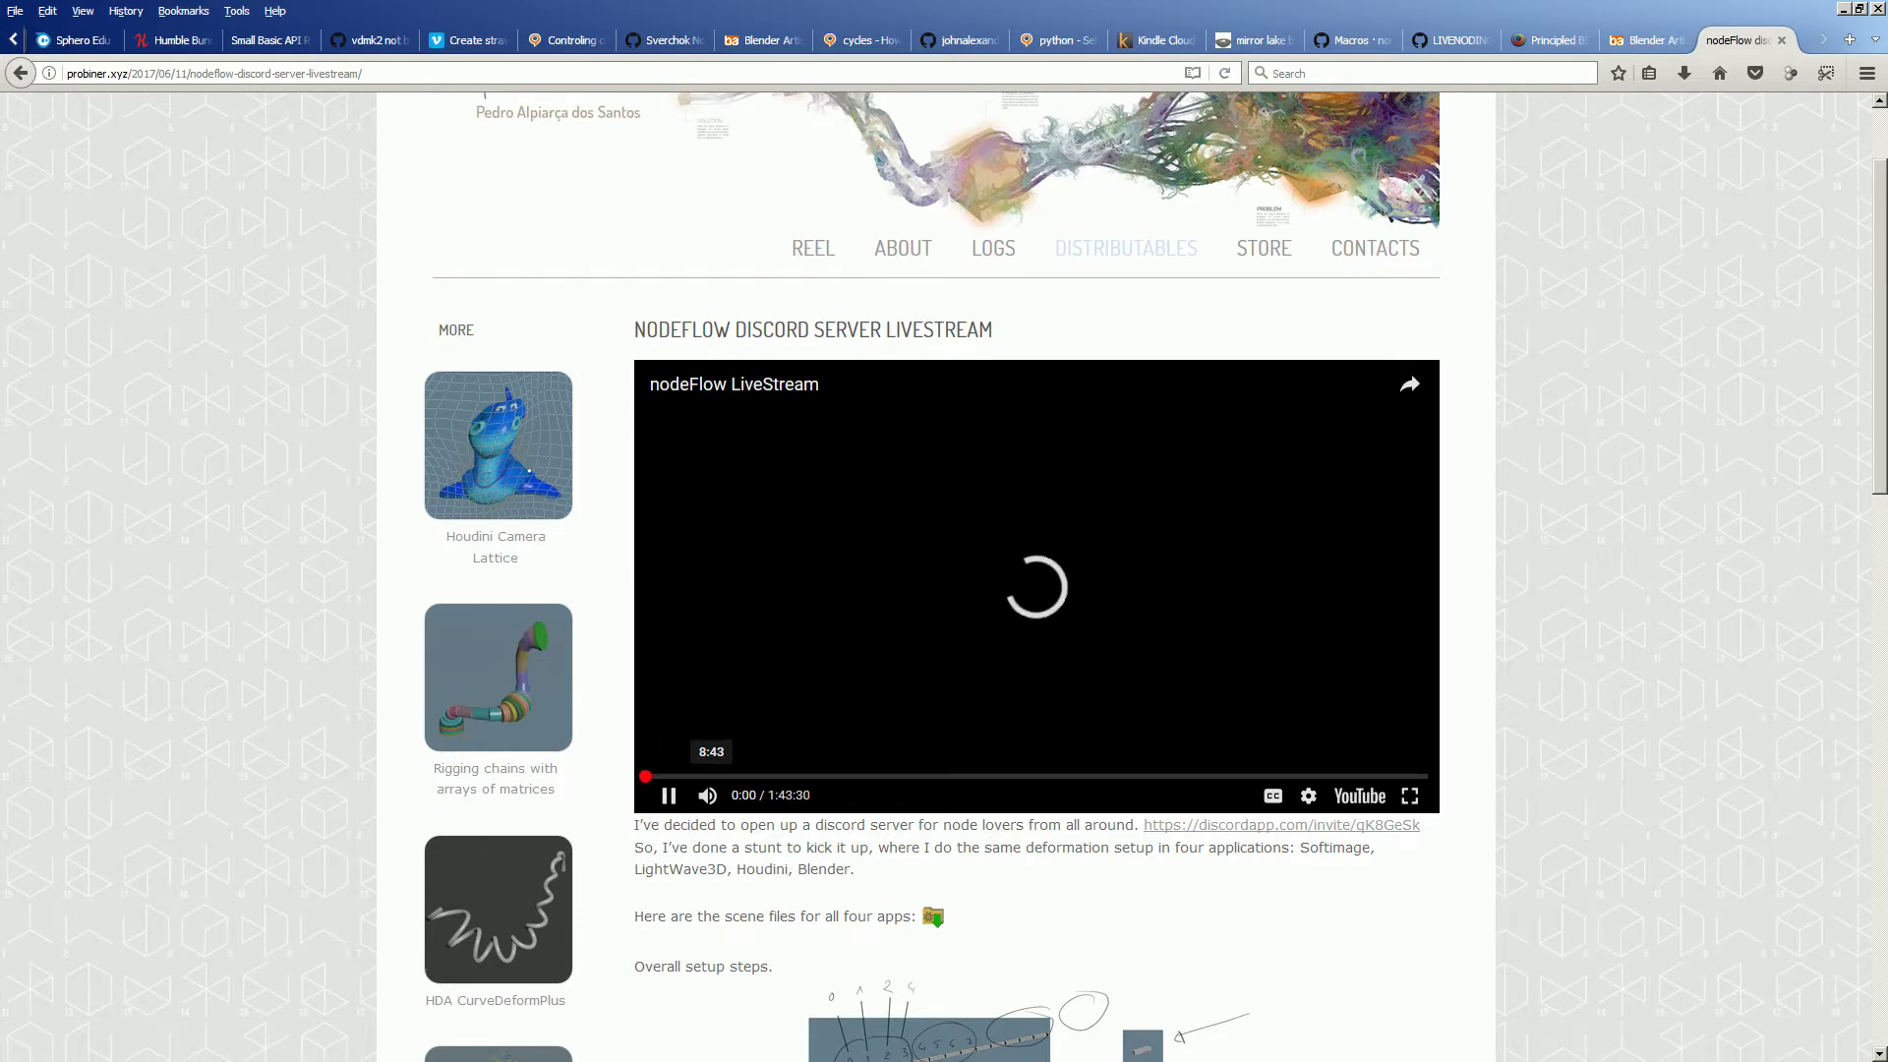
scroll(1036, 580, down, 2)
scroll(689, 688, up, 2)
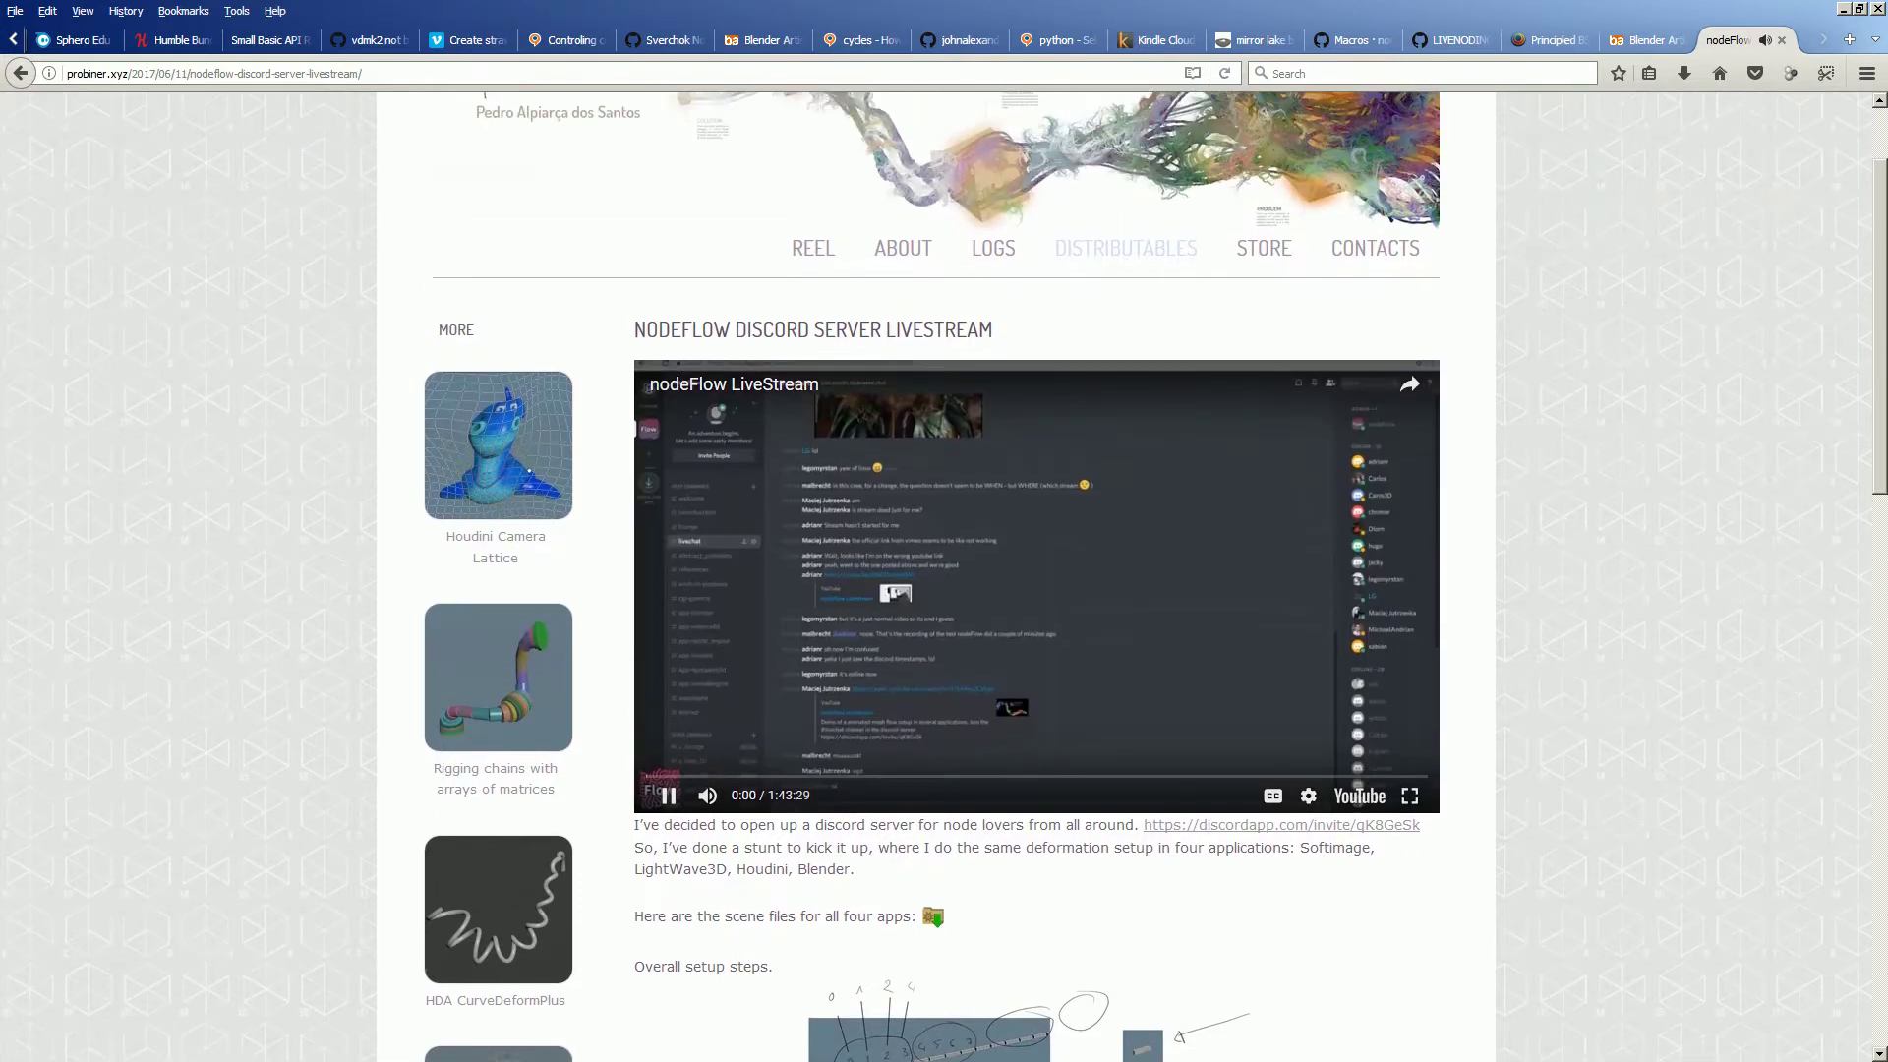
click(678, 682)
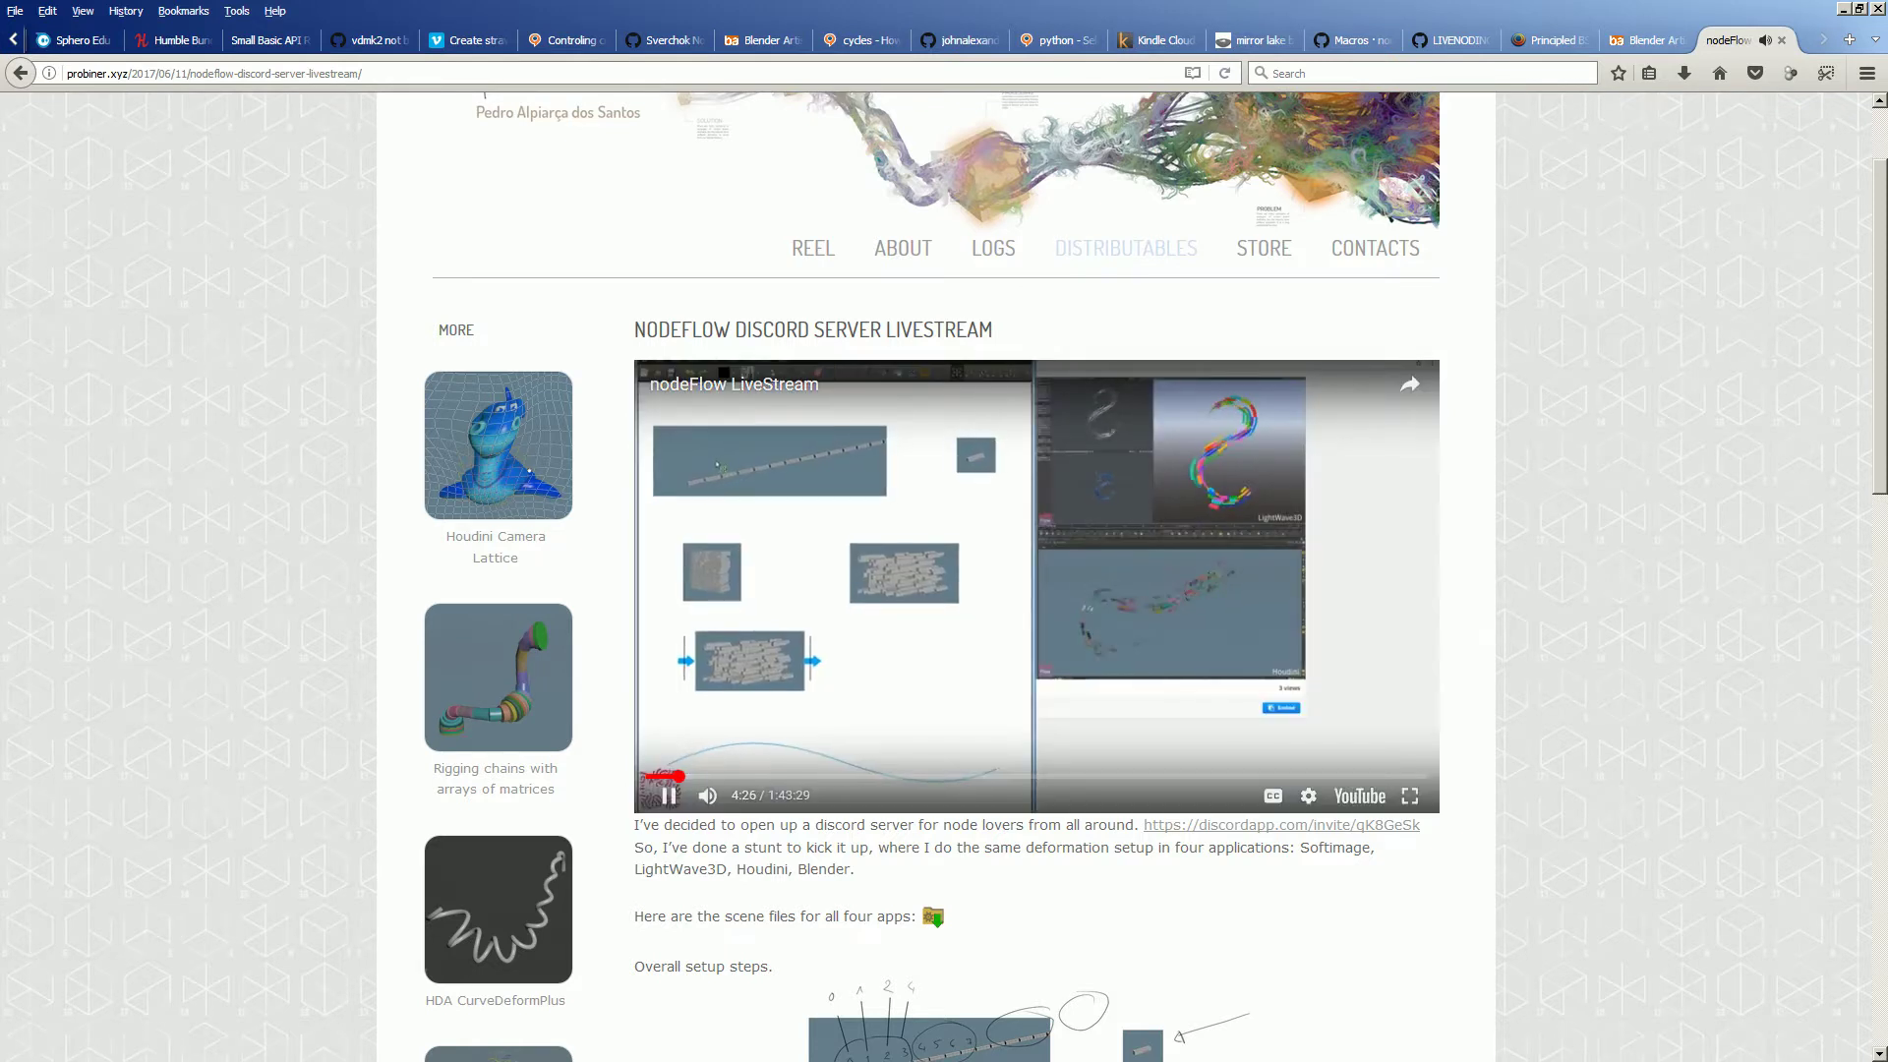
click(710, 776)
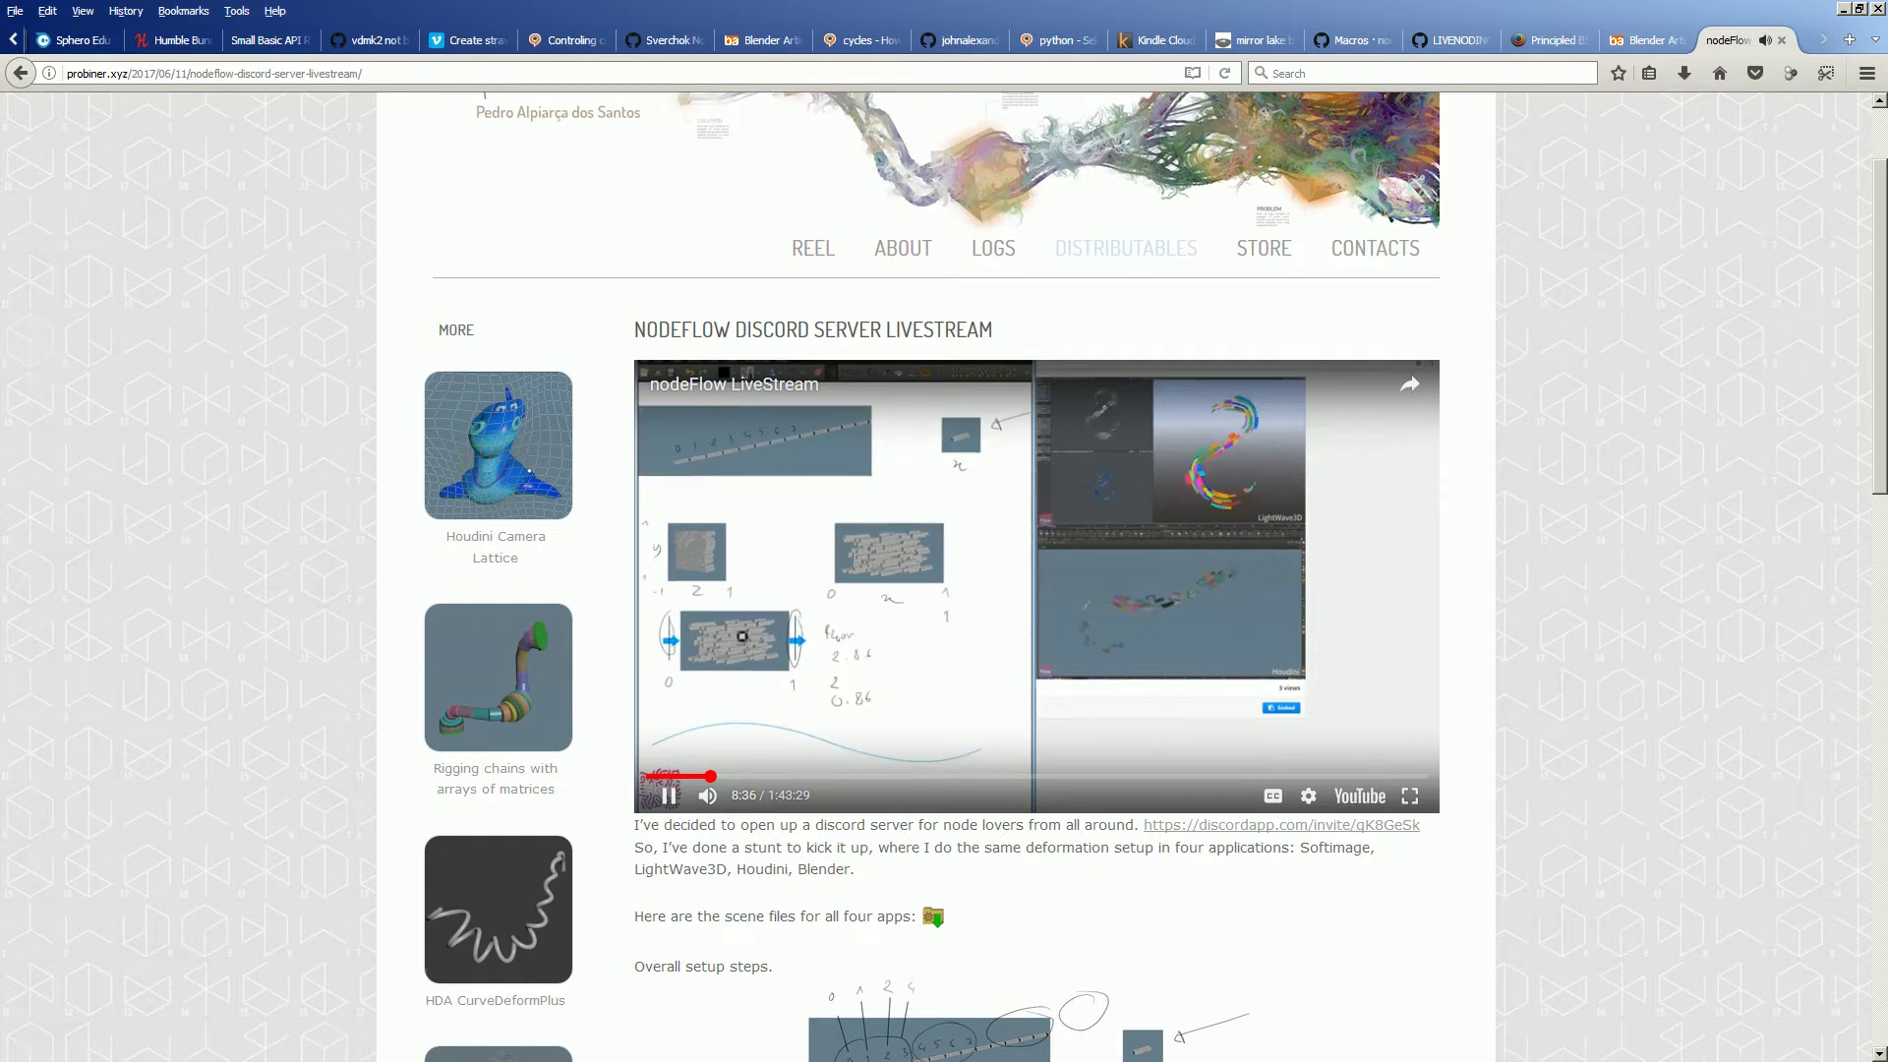
click(812, 776)
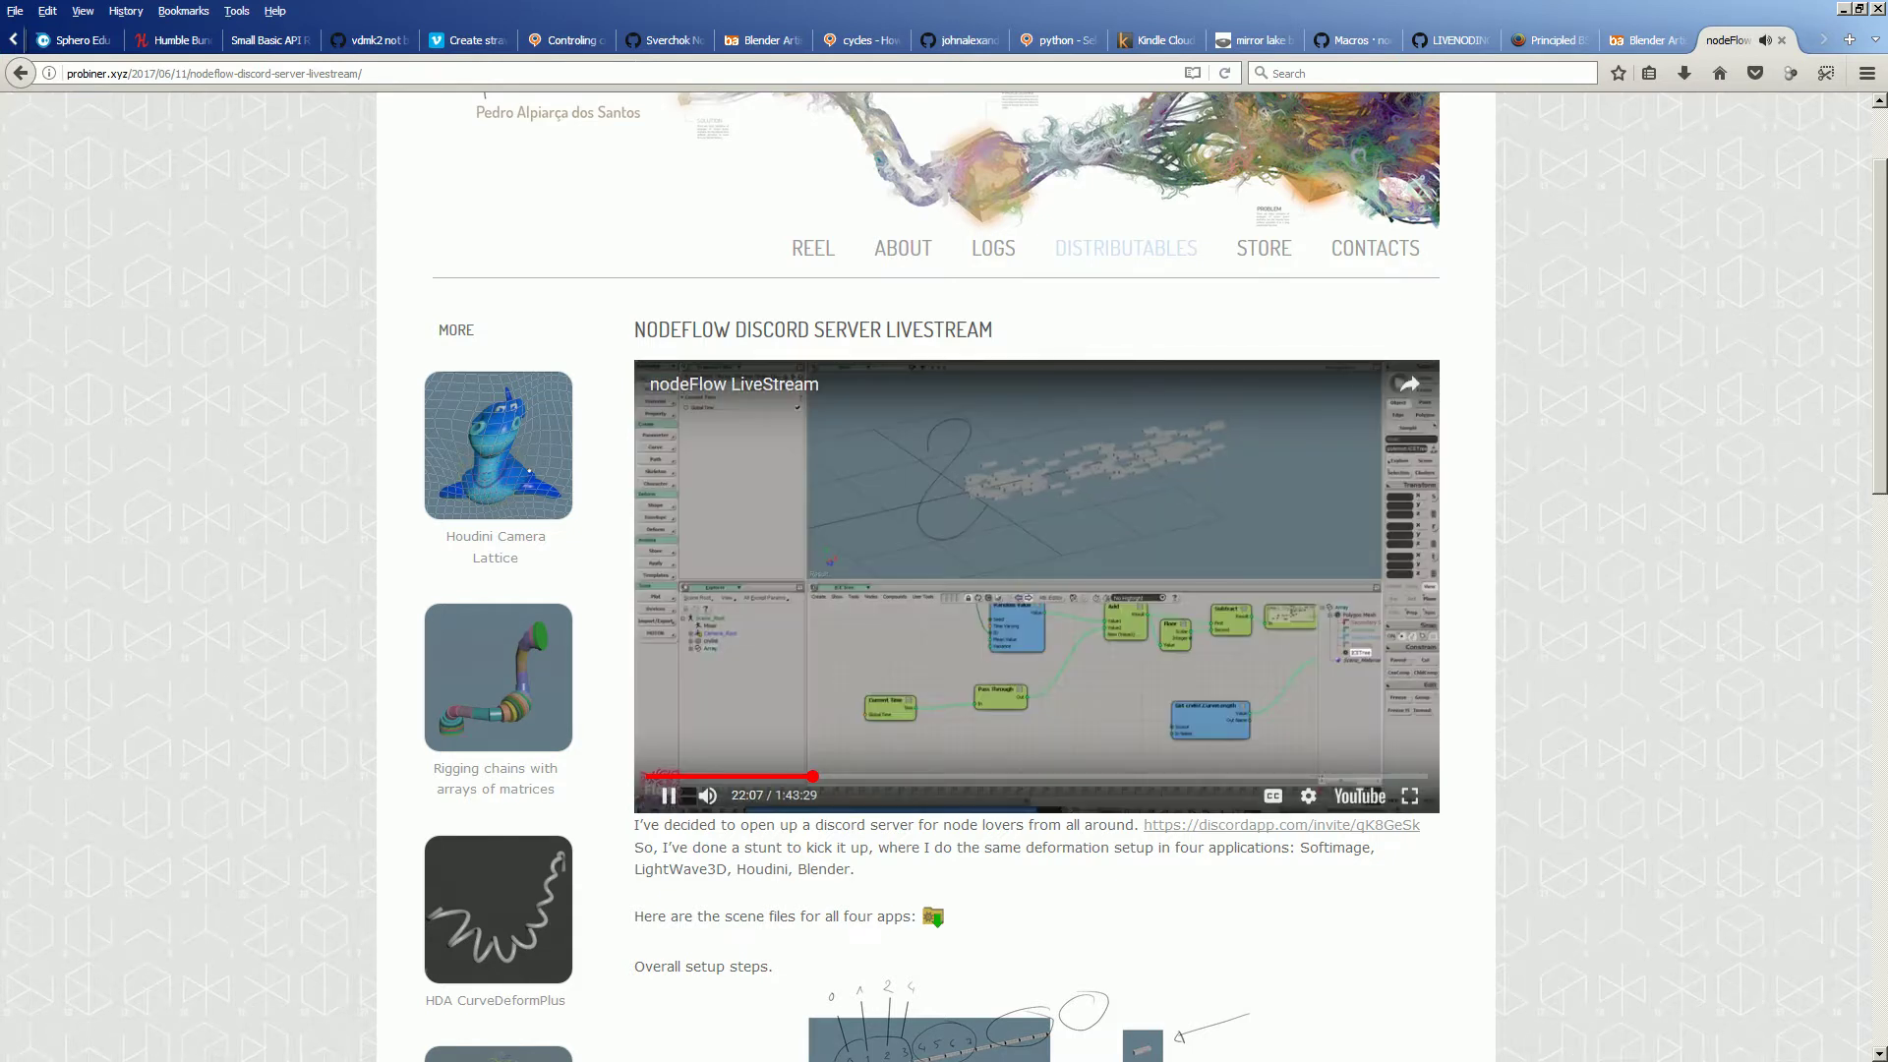
click(1013, 776)
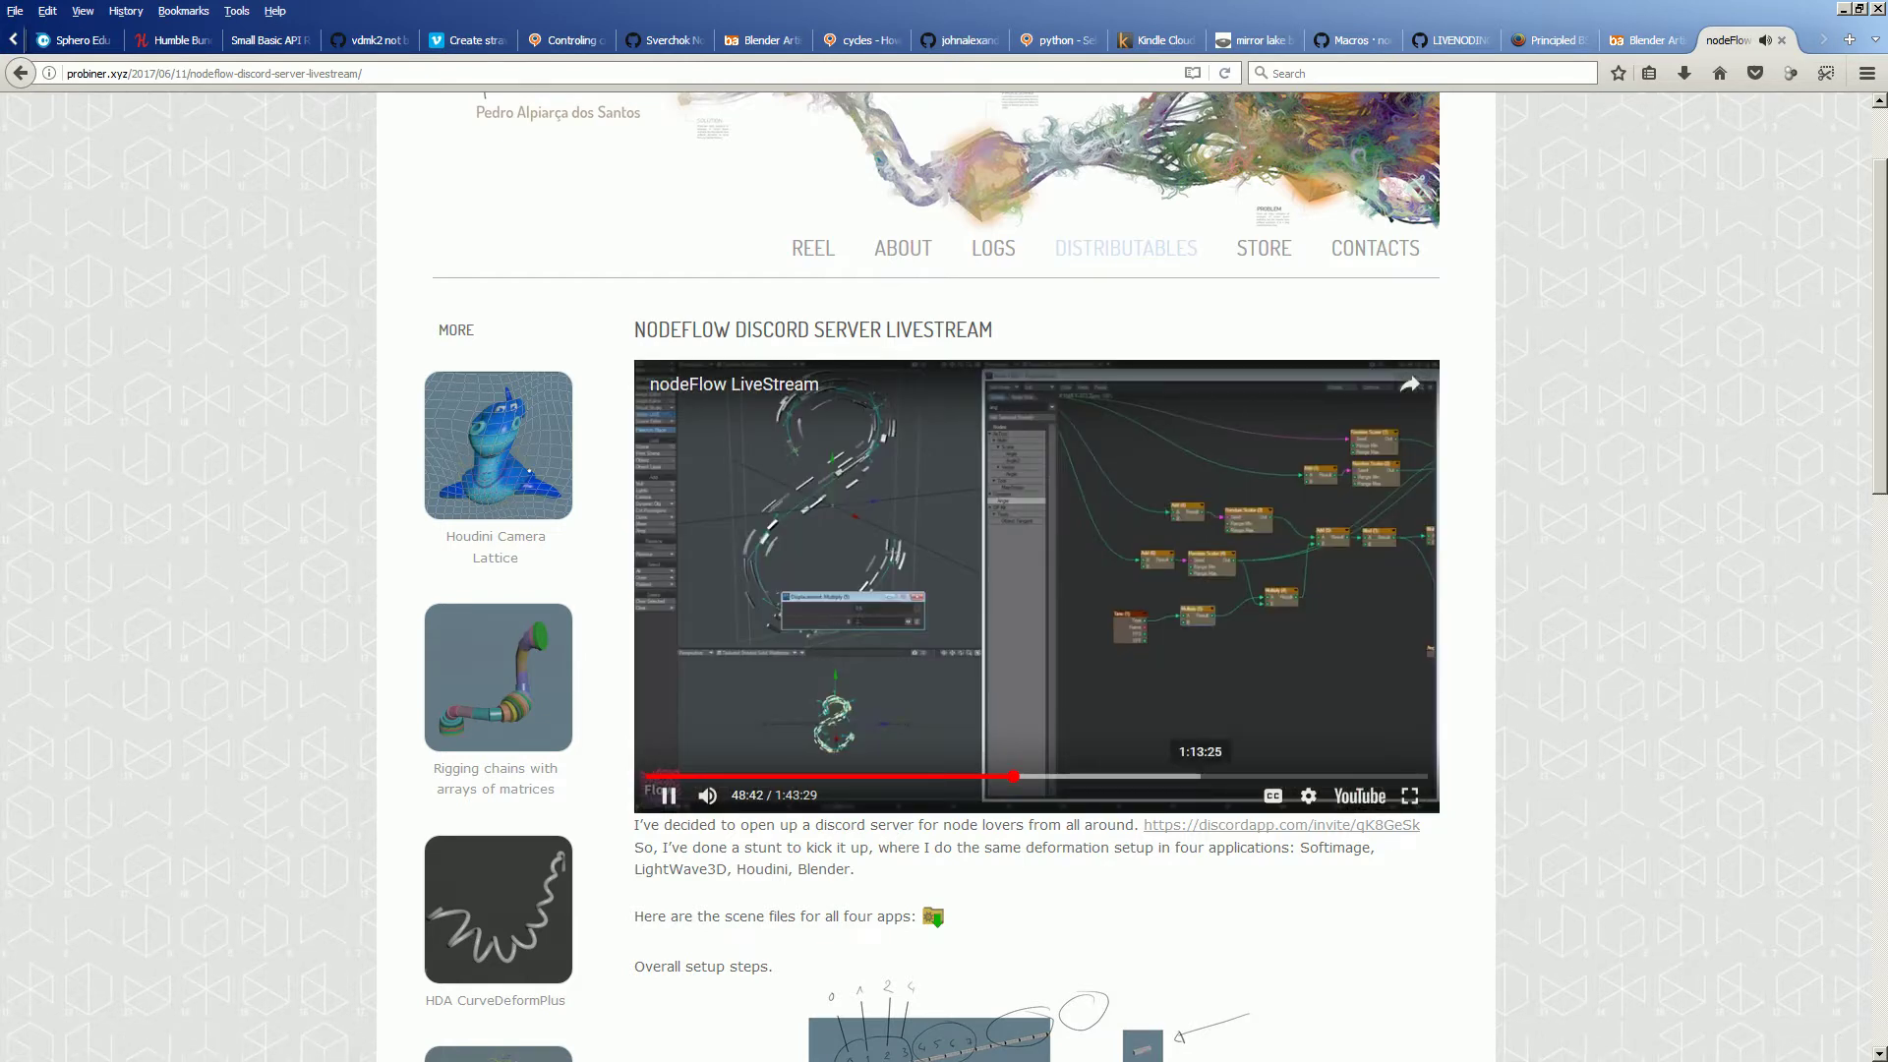
click(1201, 776)
click(1274, 776)
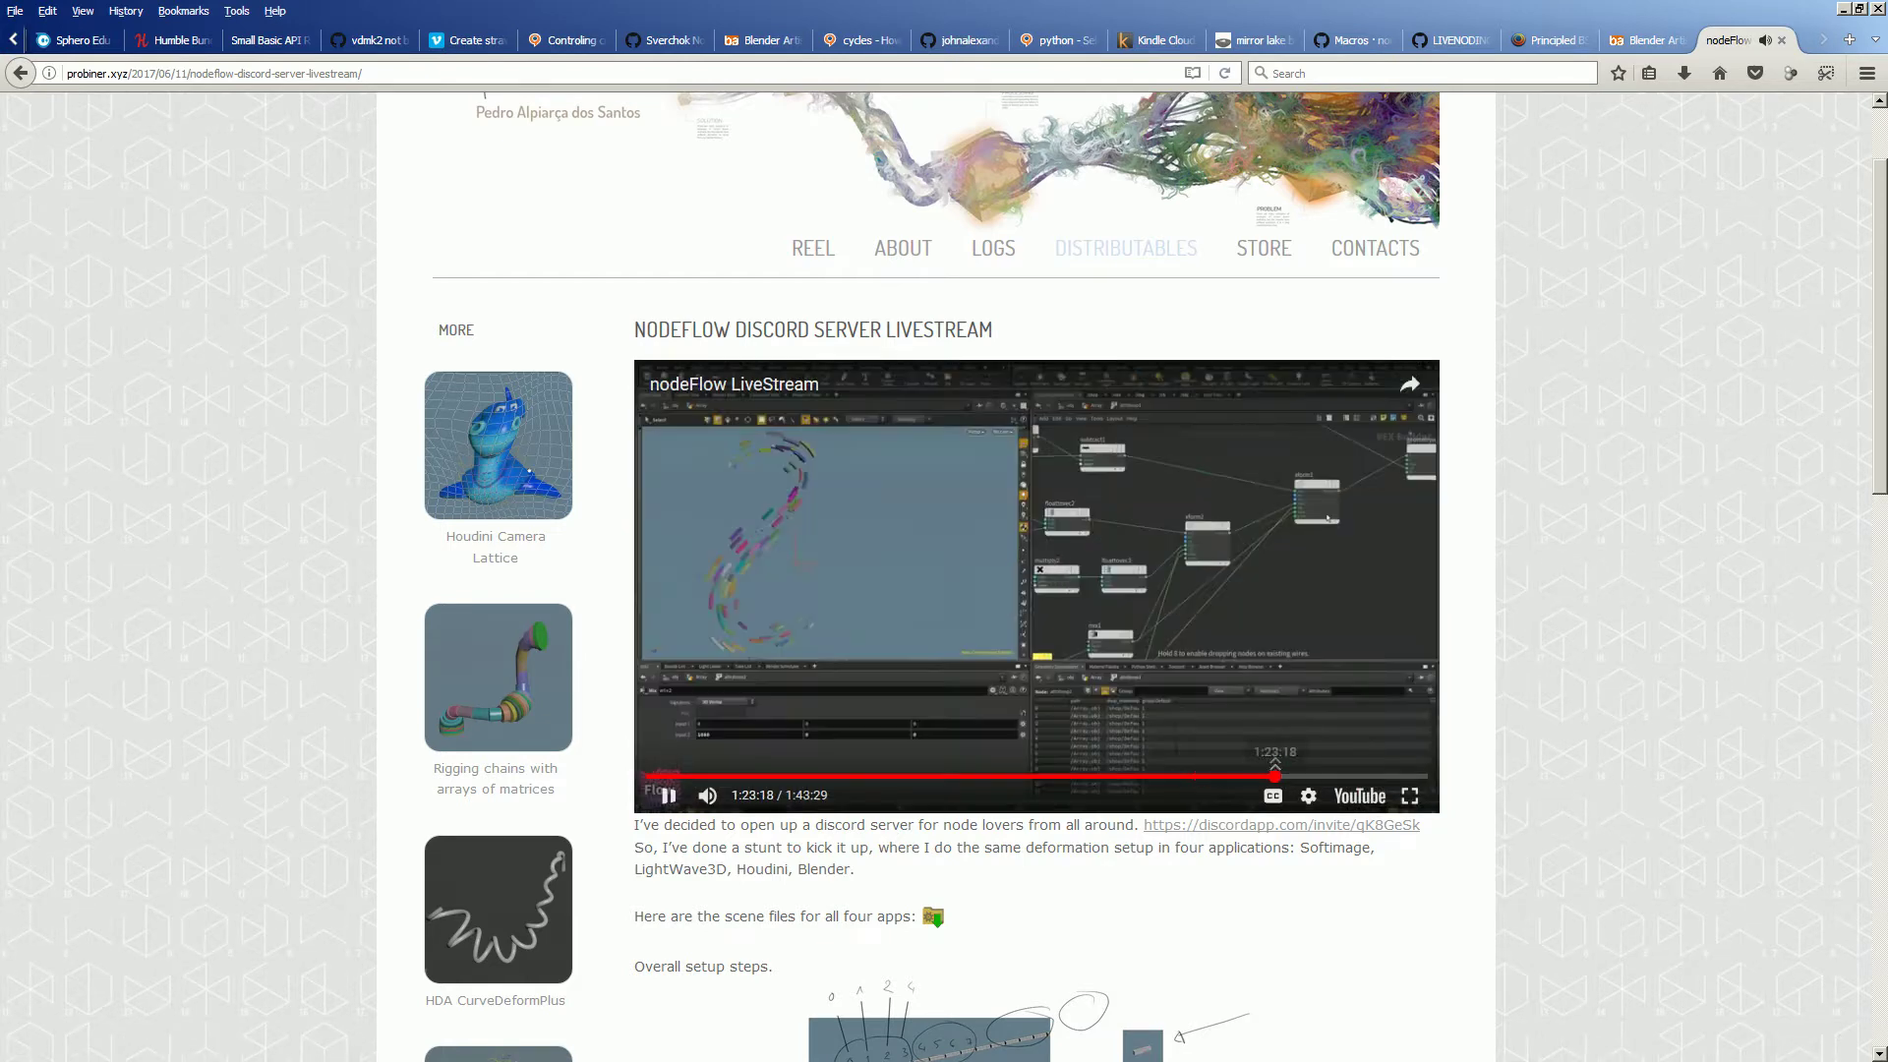
click(1326, 776)
scroll(1155, 576, down, 1)
scroll(1155, 576, up, 1)
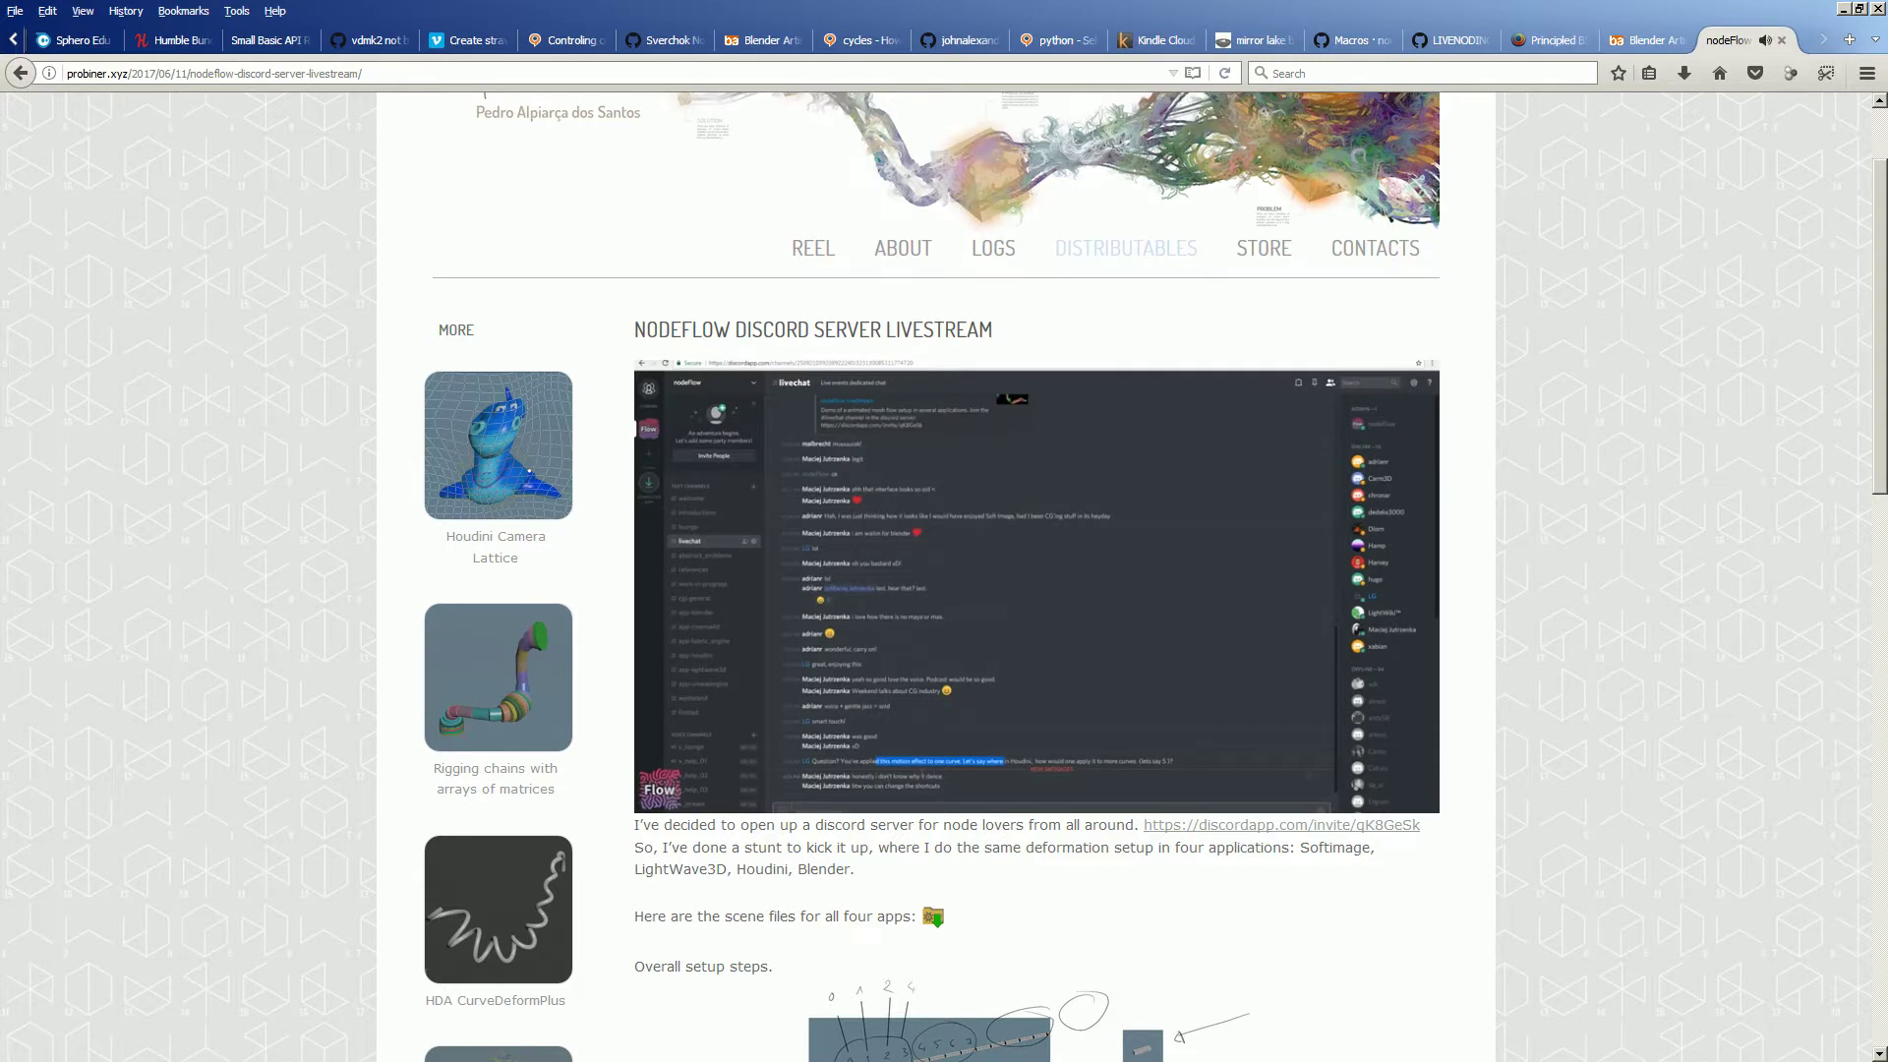
key(F5)
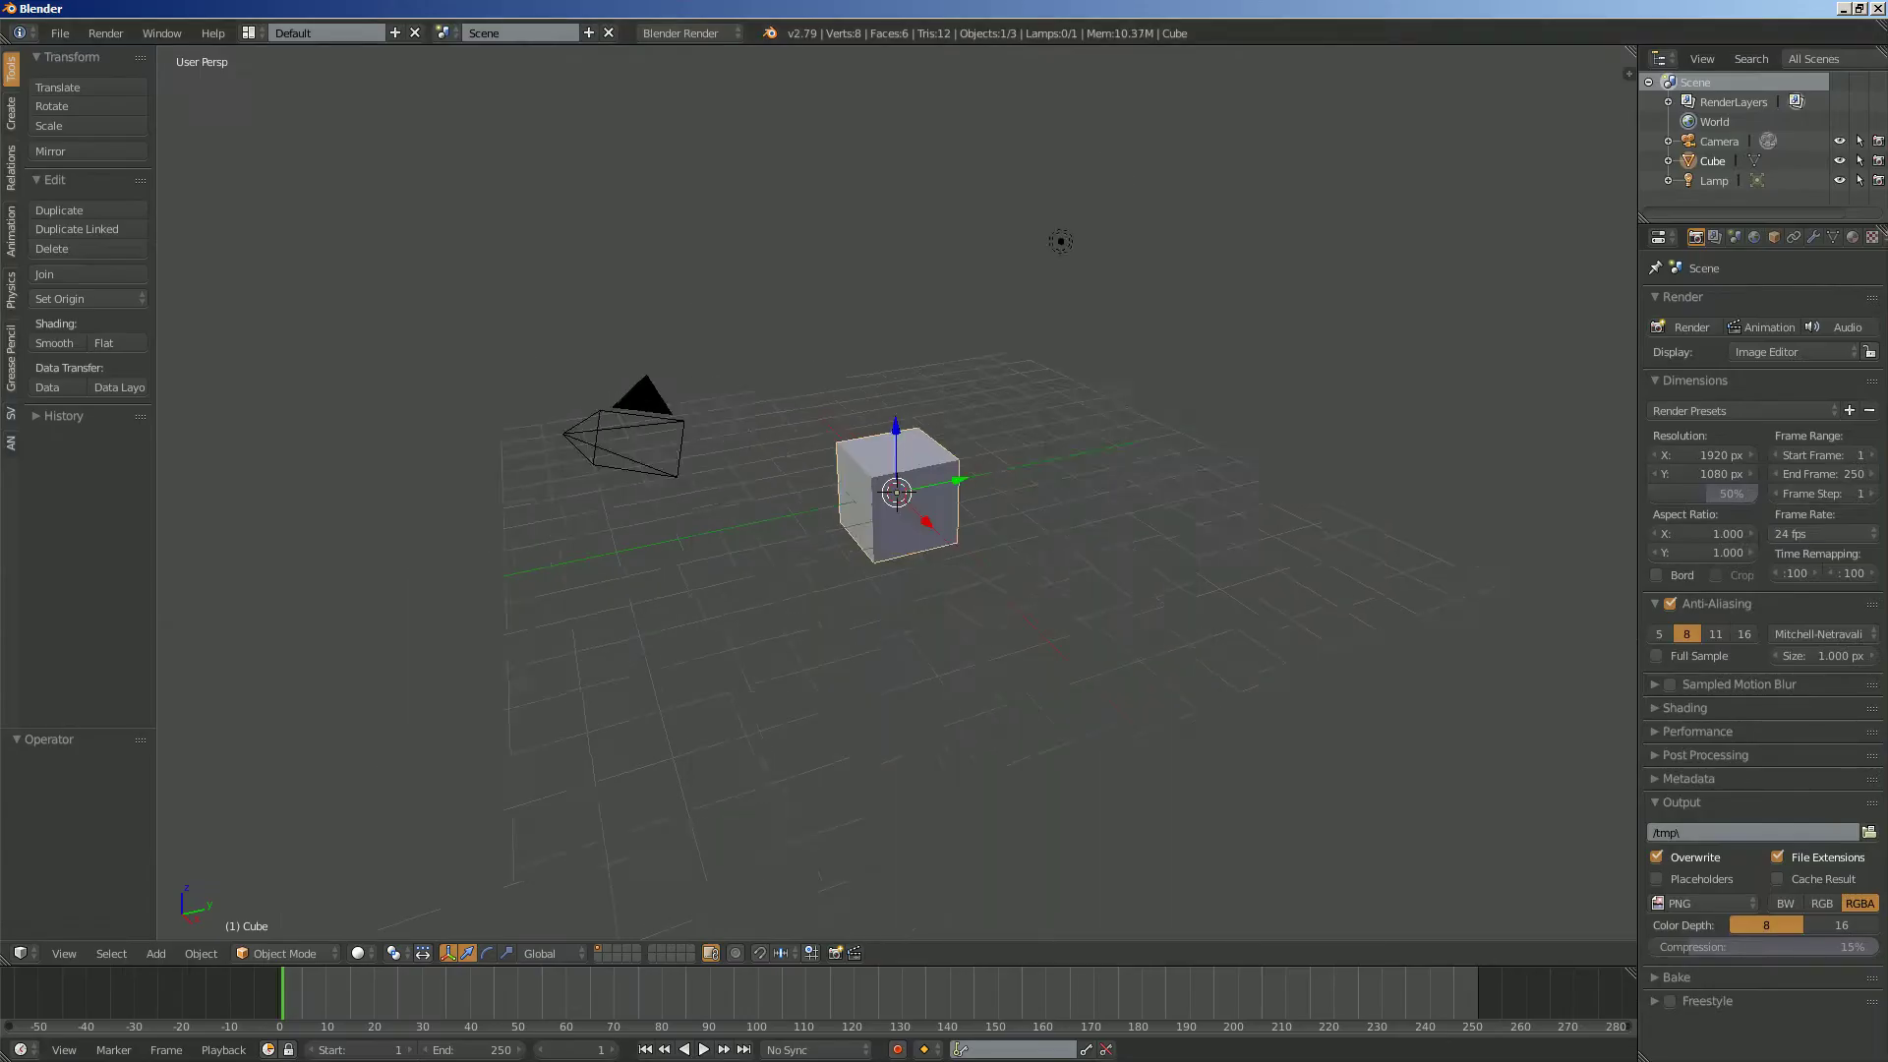
Switch to Blender and delete the cube, camera and lamp from the default scene.
middle_drag(896, 491, 899, 448)
scroll(897, 492, up, 1)
key(a)
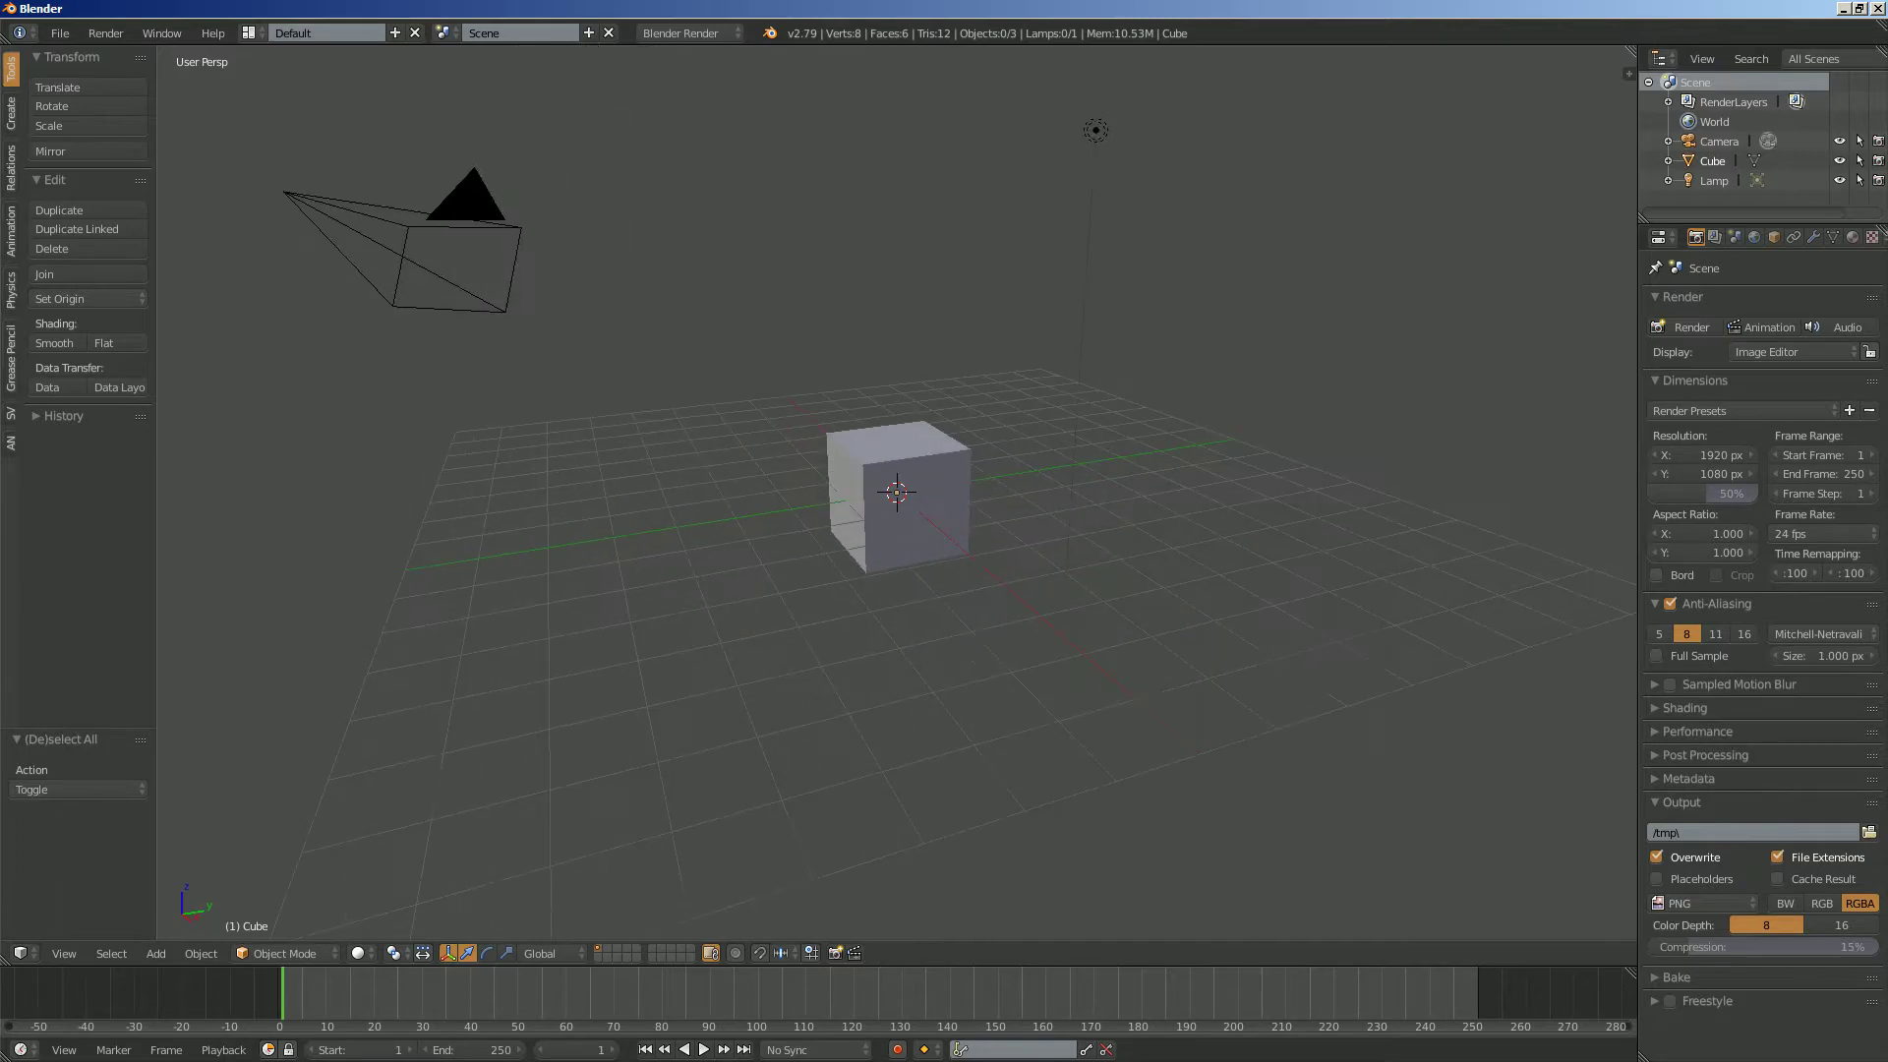
key(a)
key(x)
key(Return)
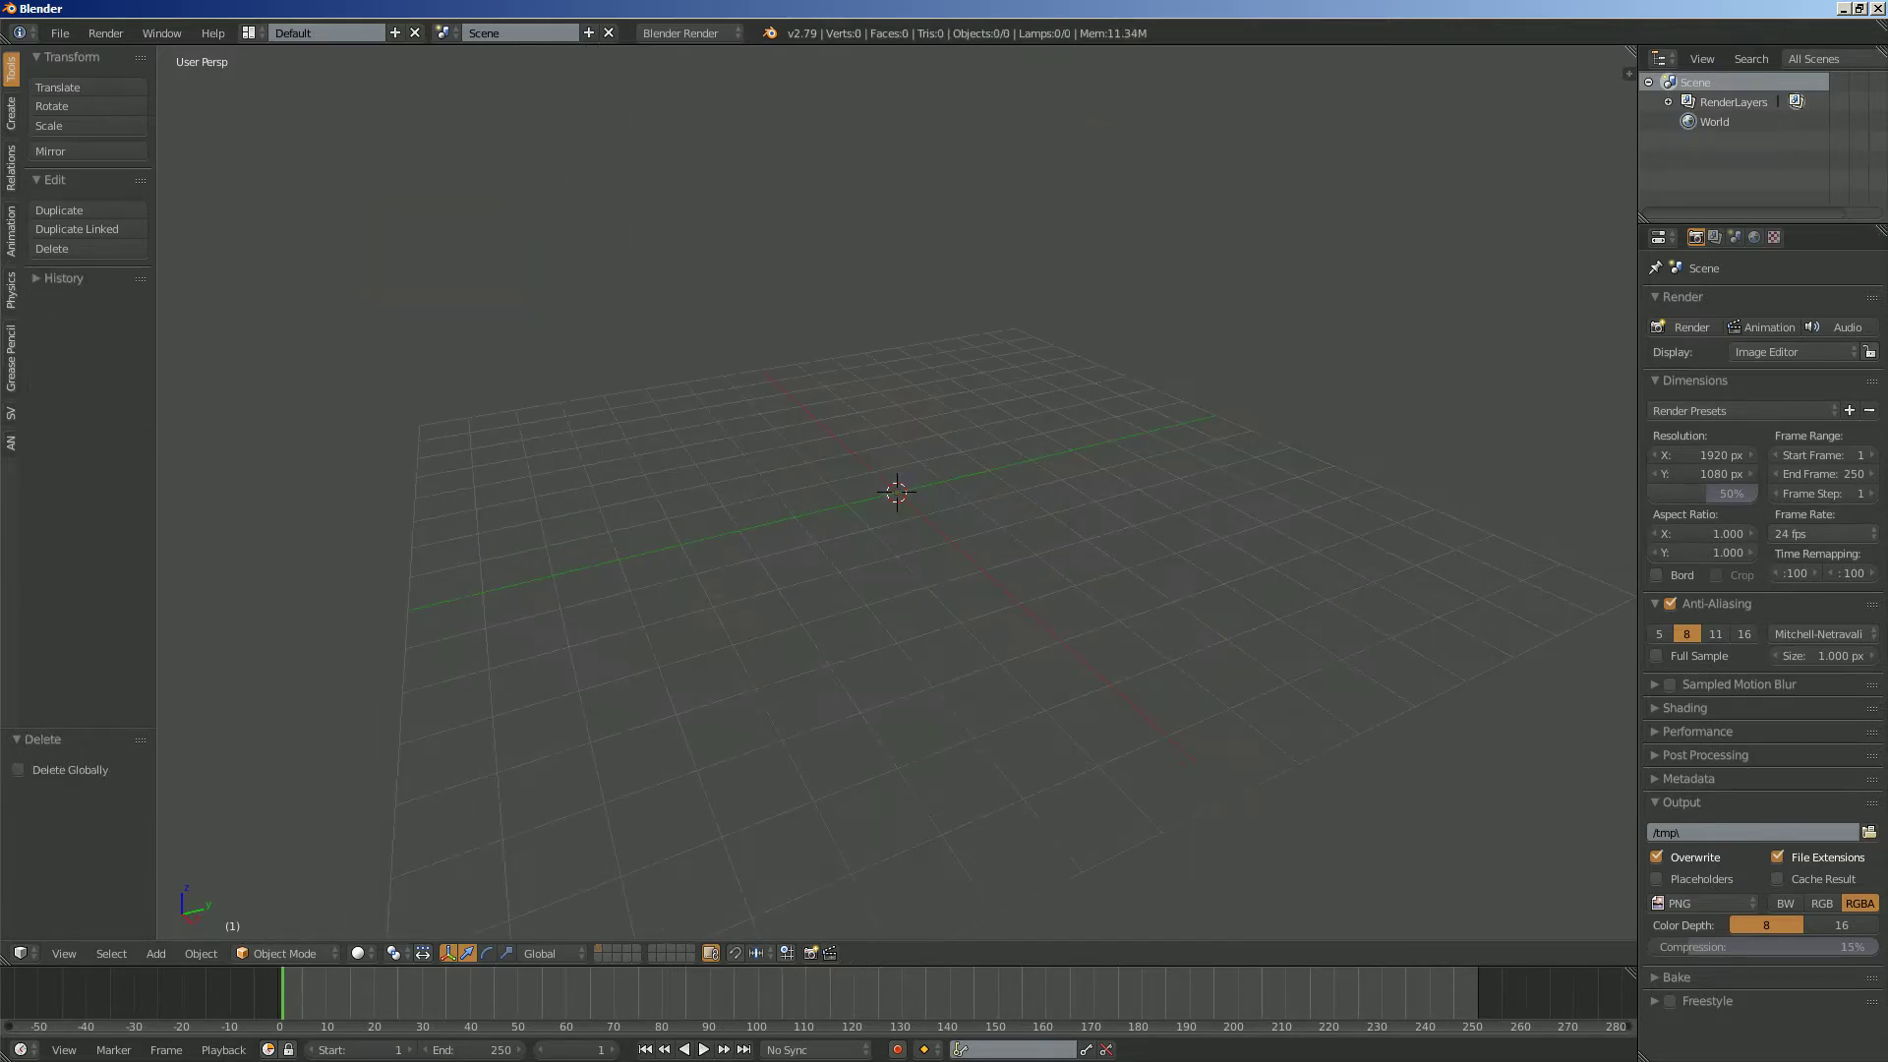
In the Compositing layout, merge the image editor area into the 3D view and create a new Sverchok node tree.
click(249, 32)
click(315, 101)
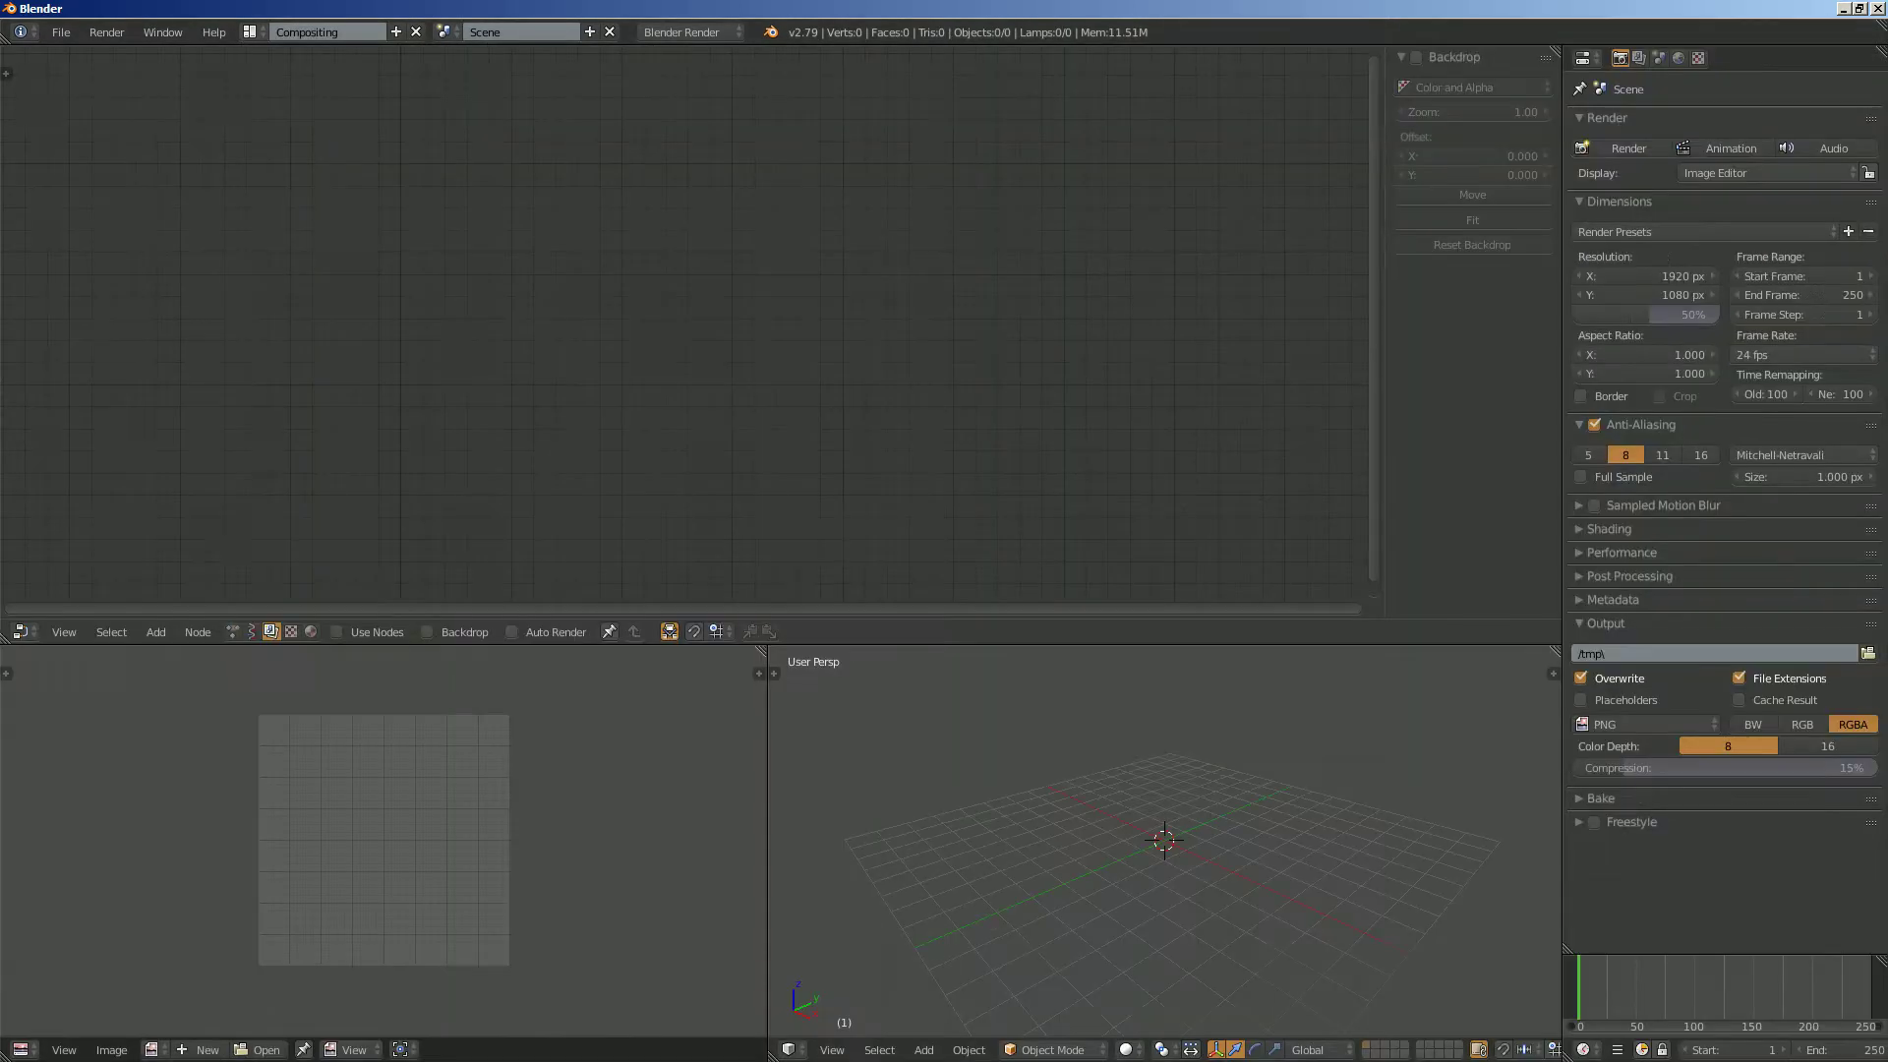
click(252, 632)
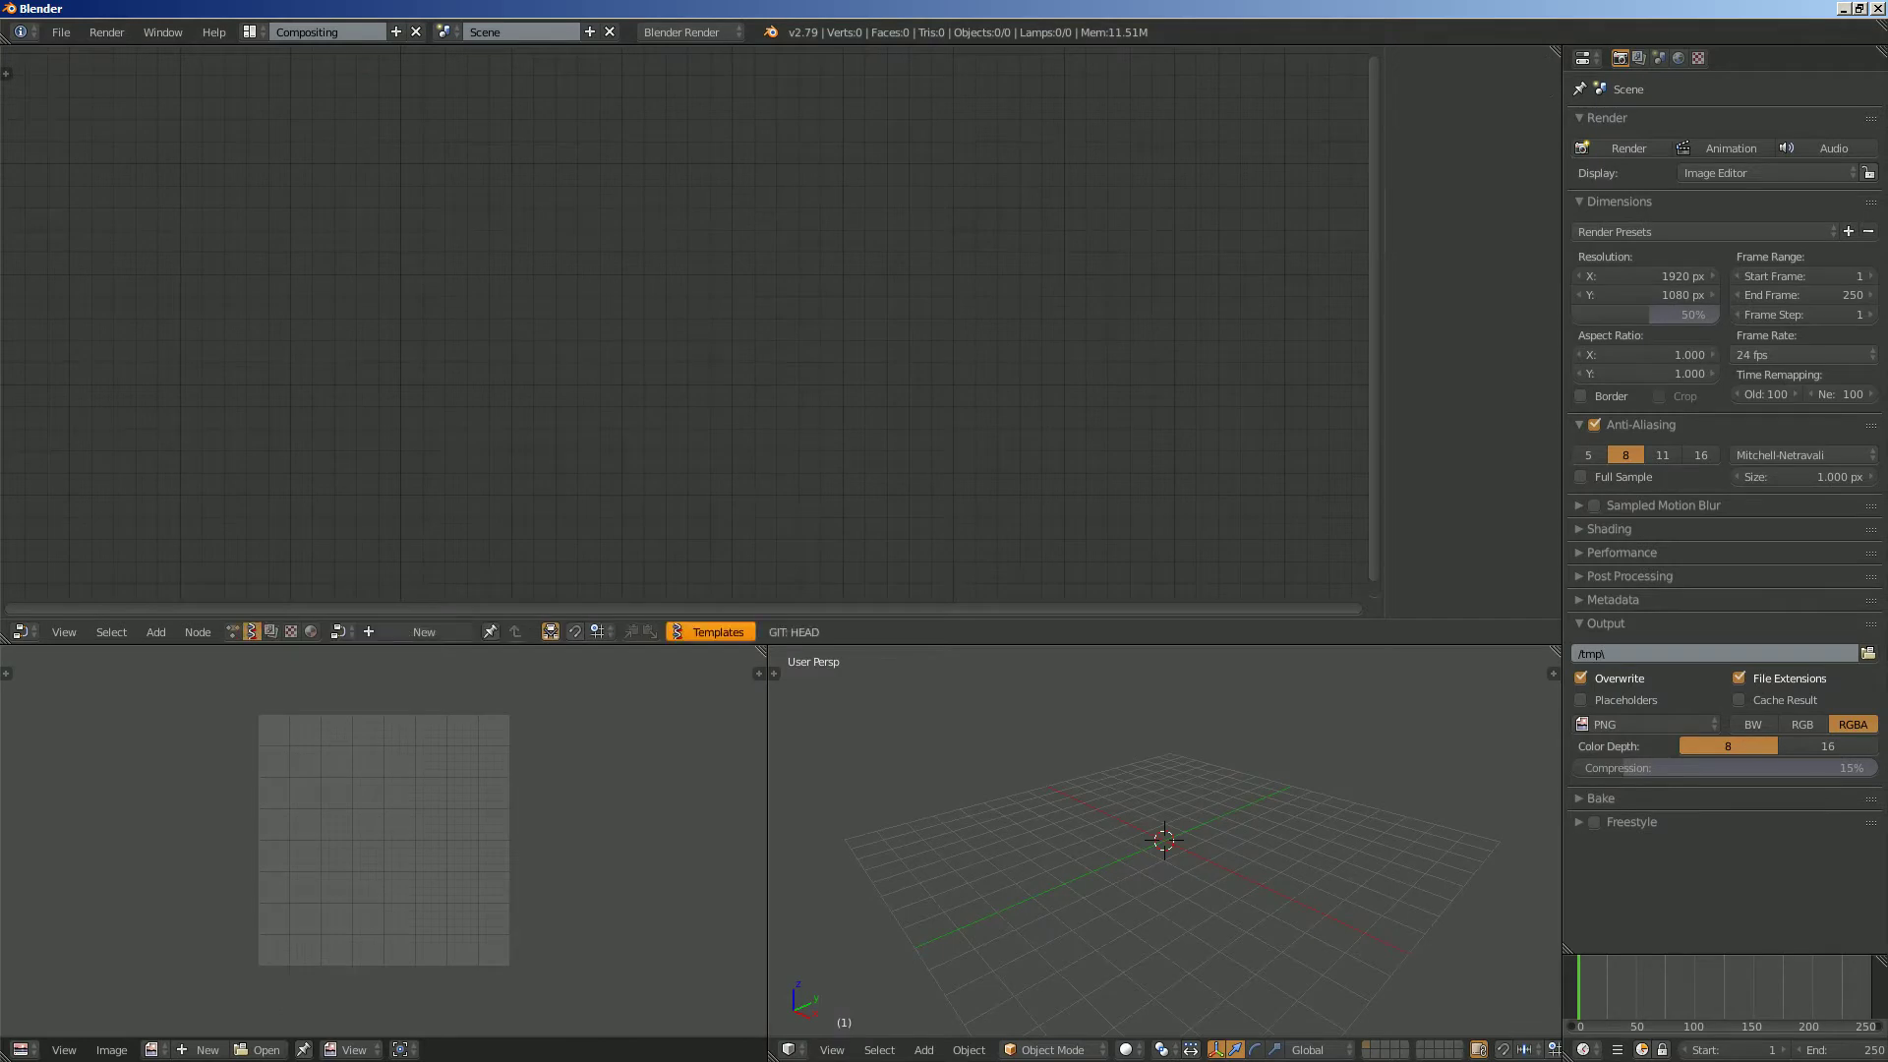
drag(762, 651, 688, 699)
click(424, 631)
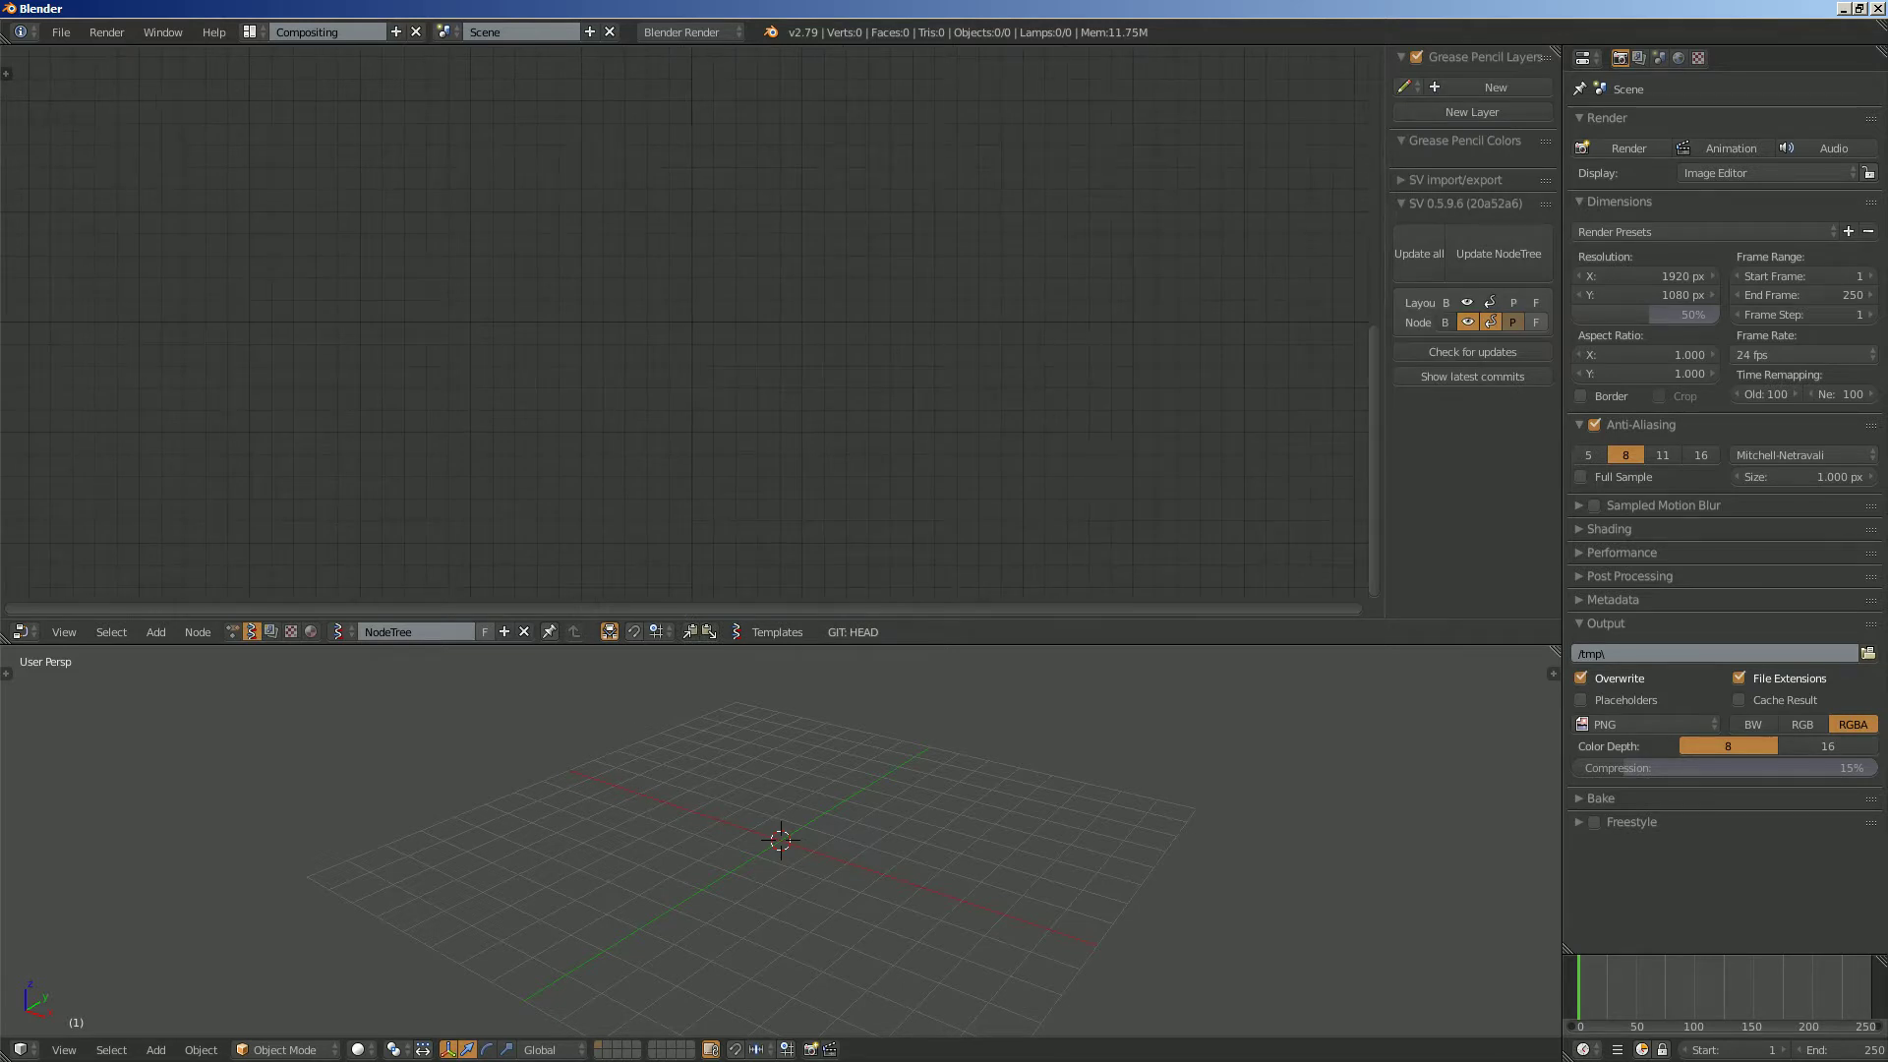
Save the scene on drive E: as sv_nodeflow_001.blend.
middle_drag(787, 835, 752, 842)
middle_drag(688, 393, 708, 400)
key(ctrl+s)
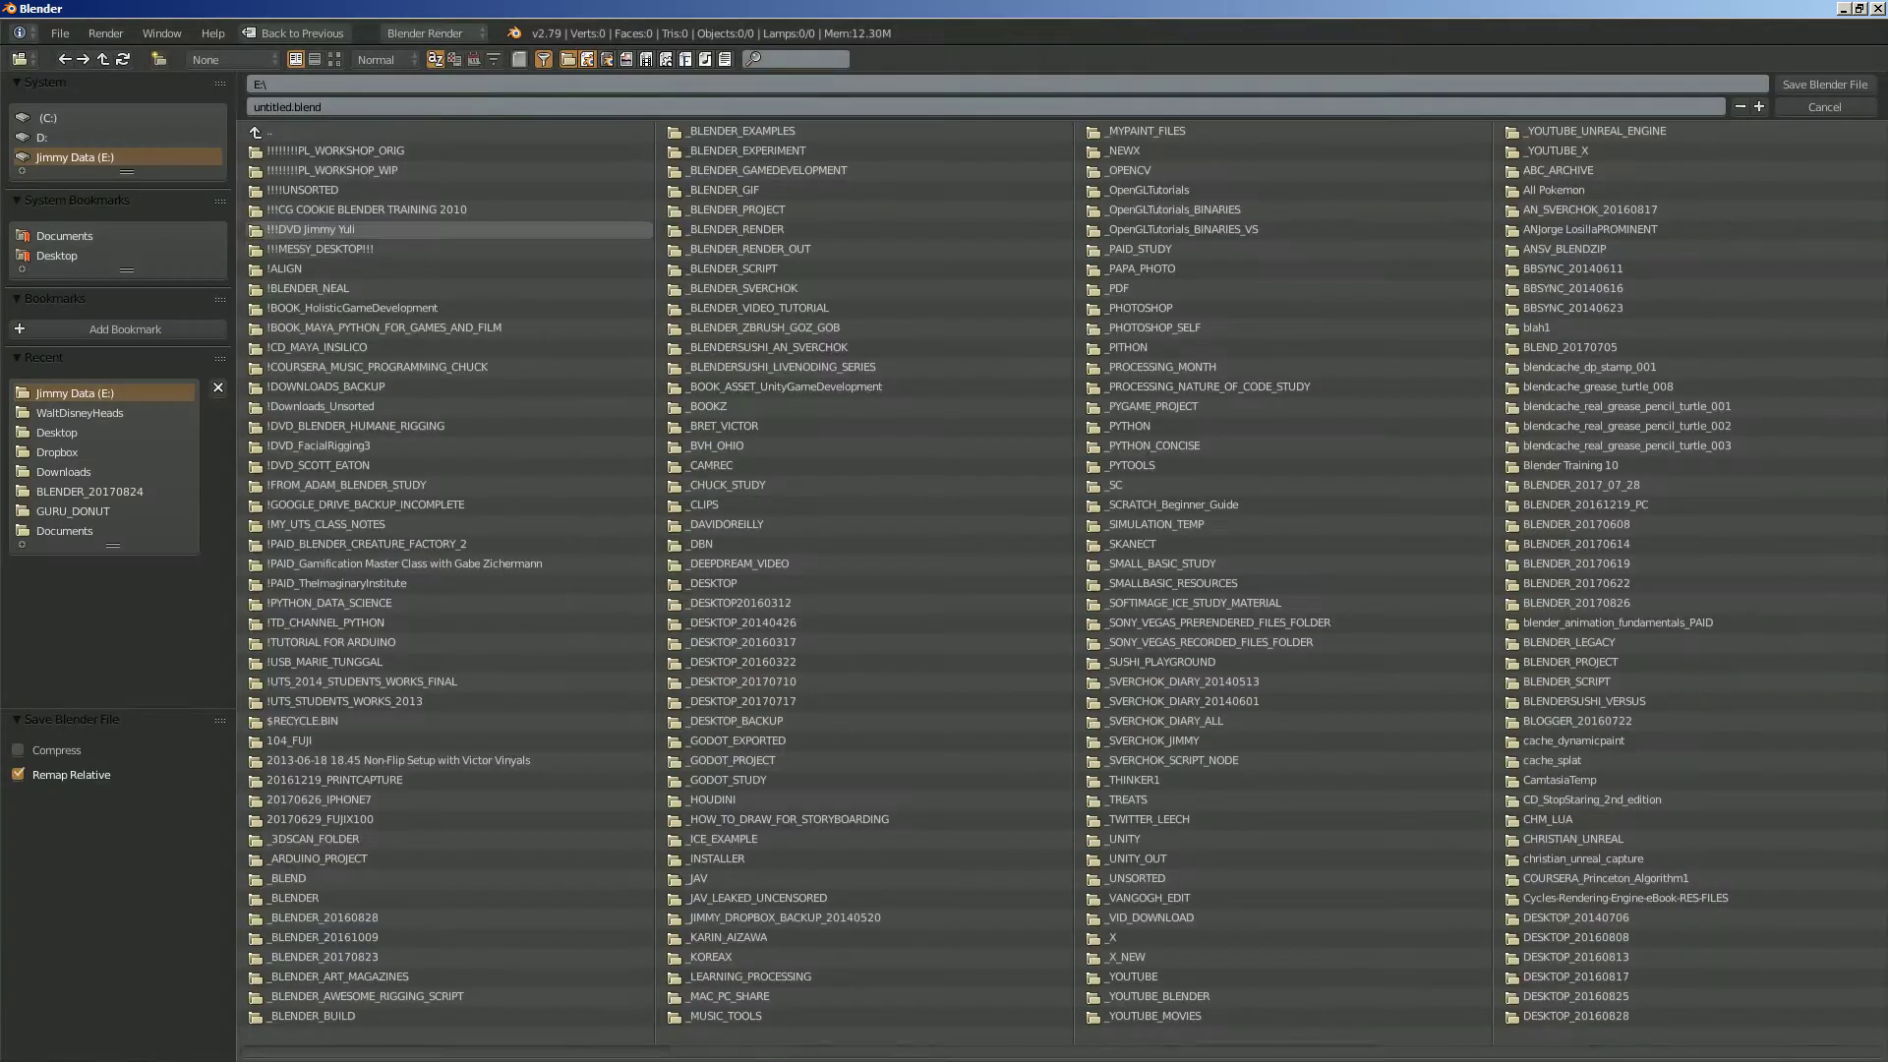
text(sv_nodeflow)
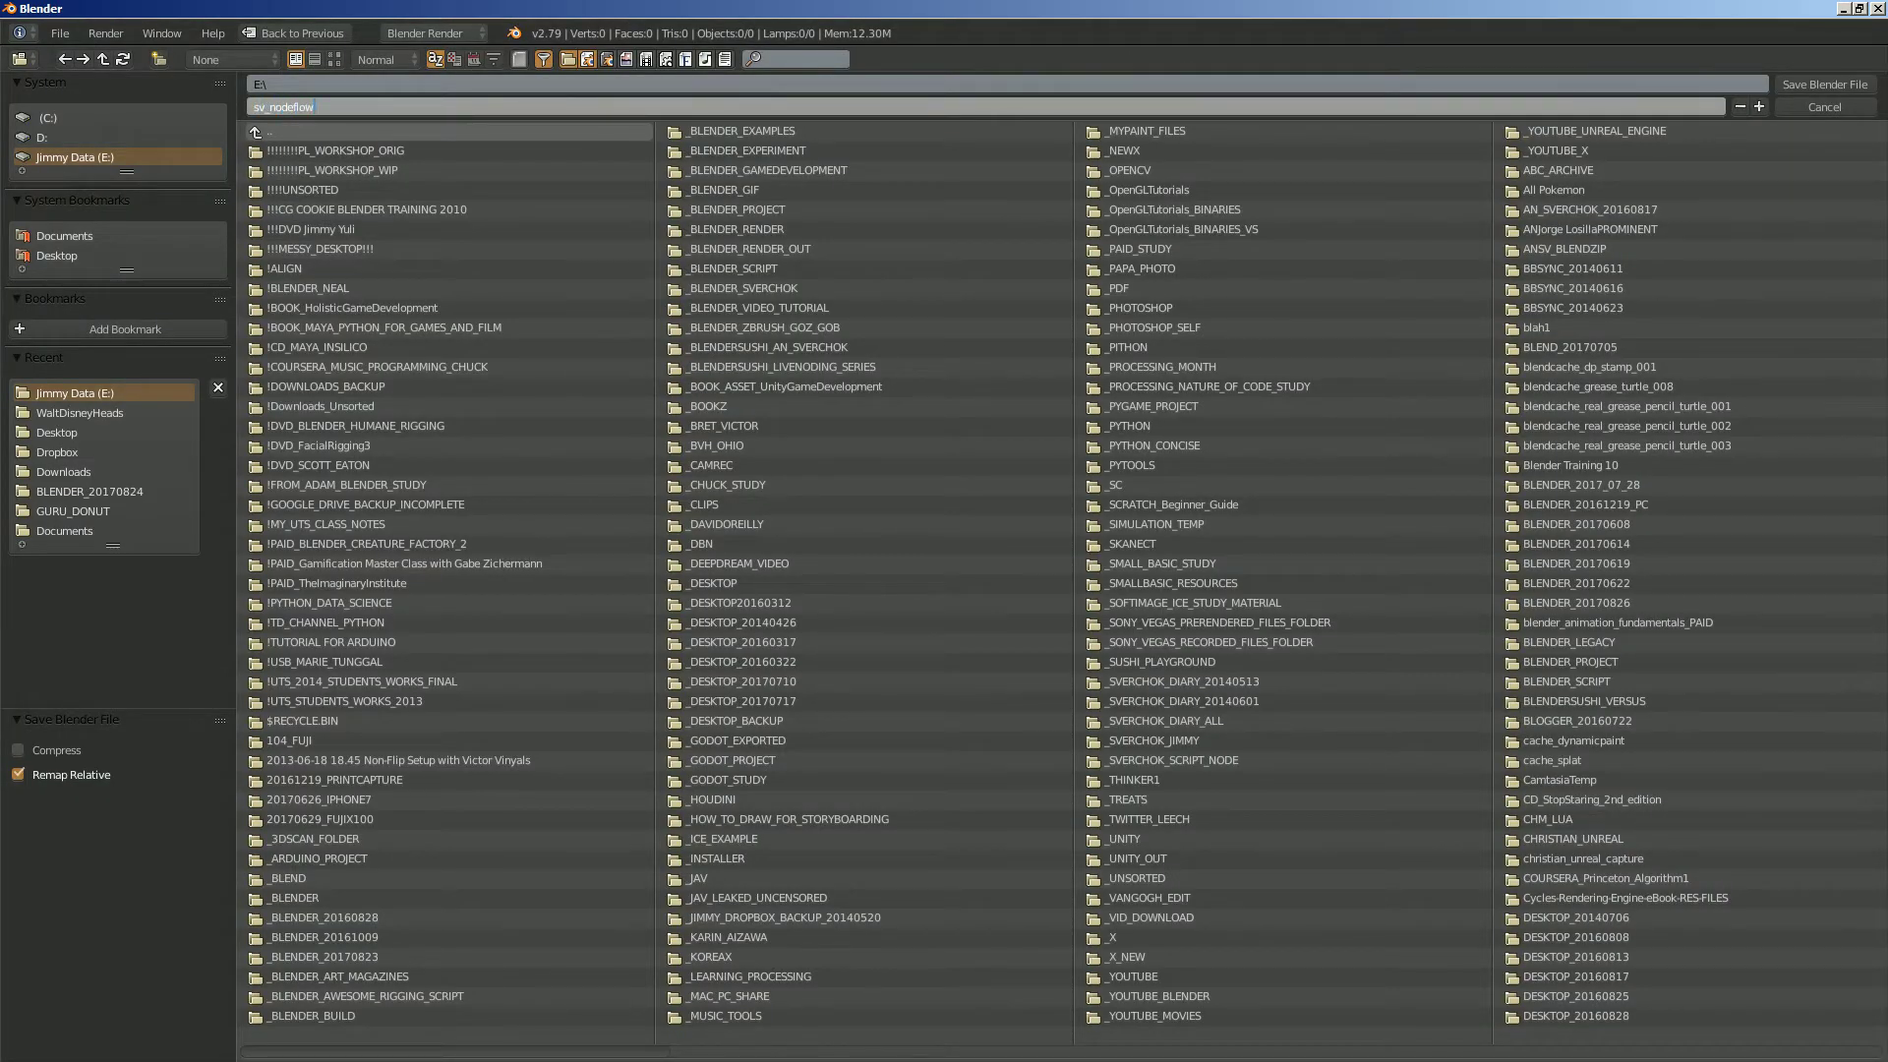
text(_001.blend)
key(Return)
key(Return)
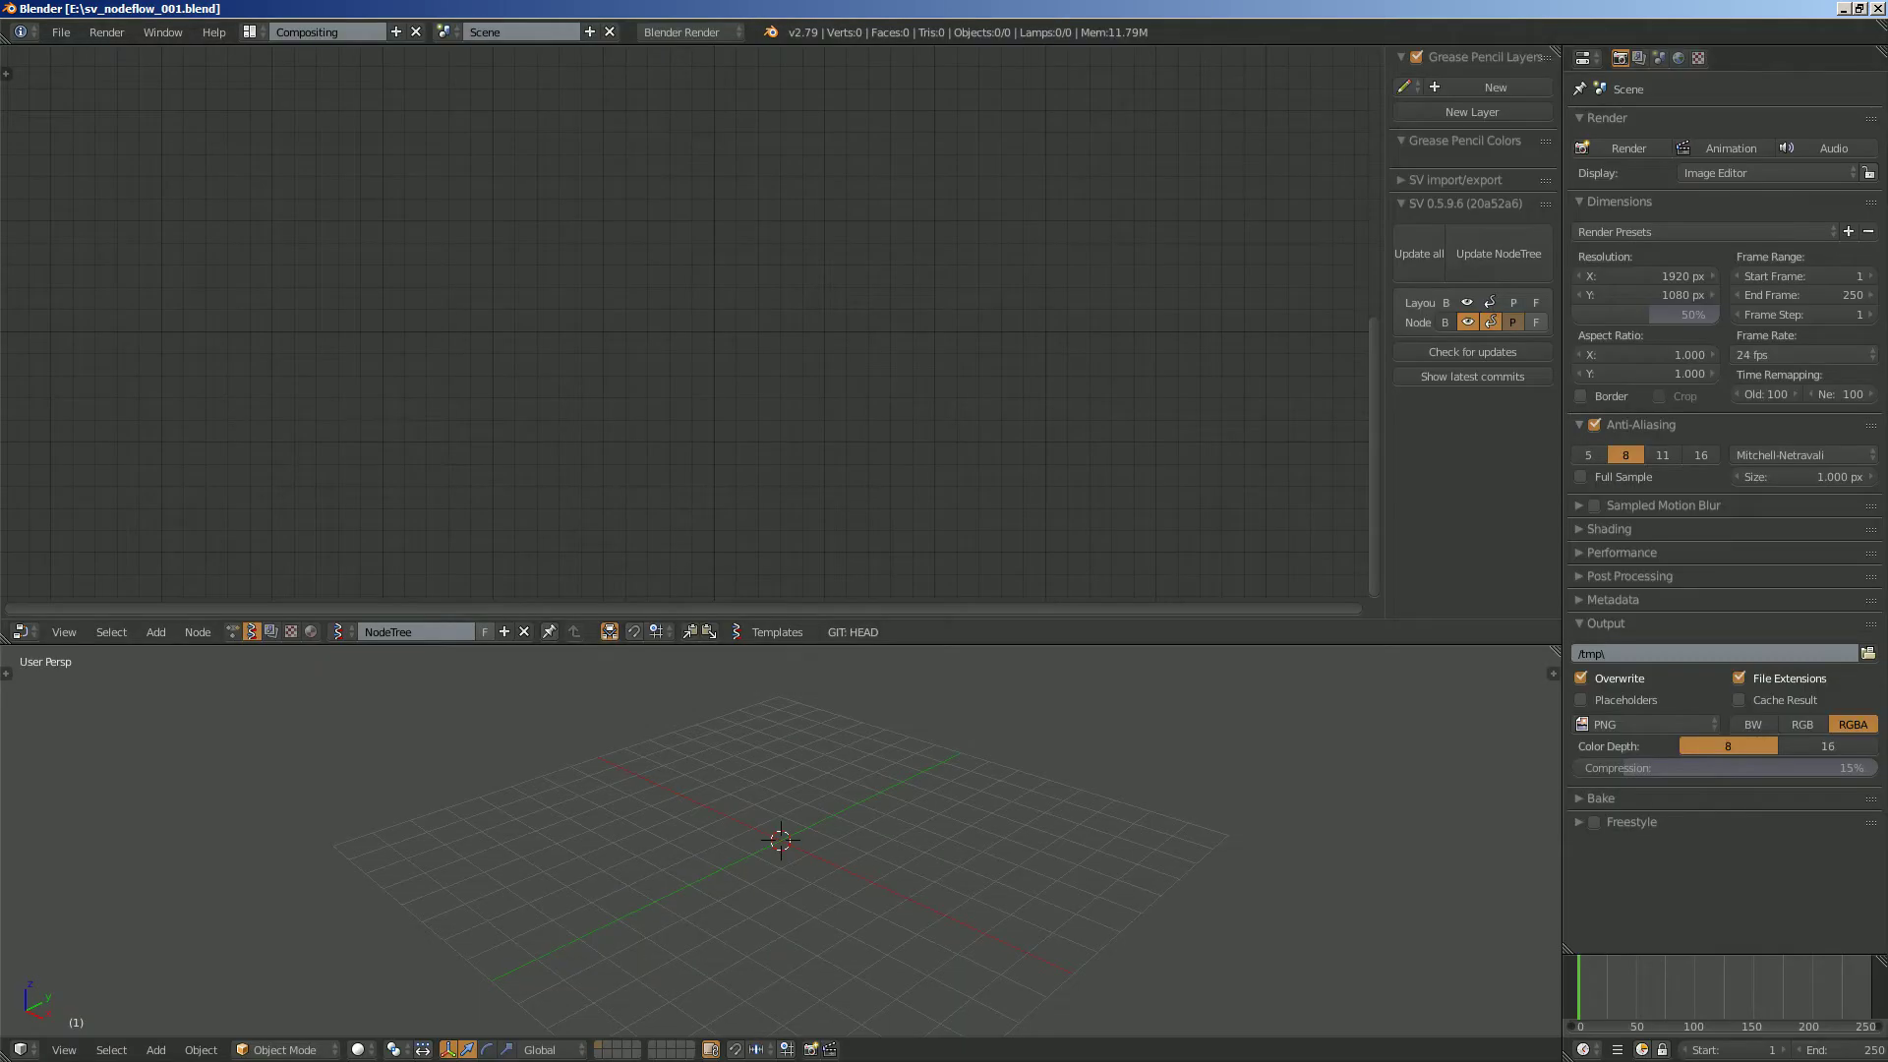
Sketch a cluster of dots and an arrow from a letter A to a letter B with the grease pencil beside the grid.
middle_drag(836, 836, 653, 857)
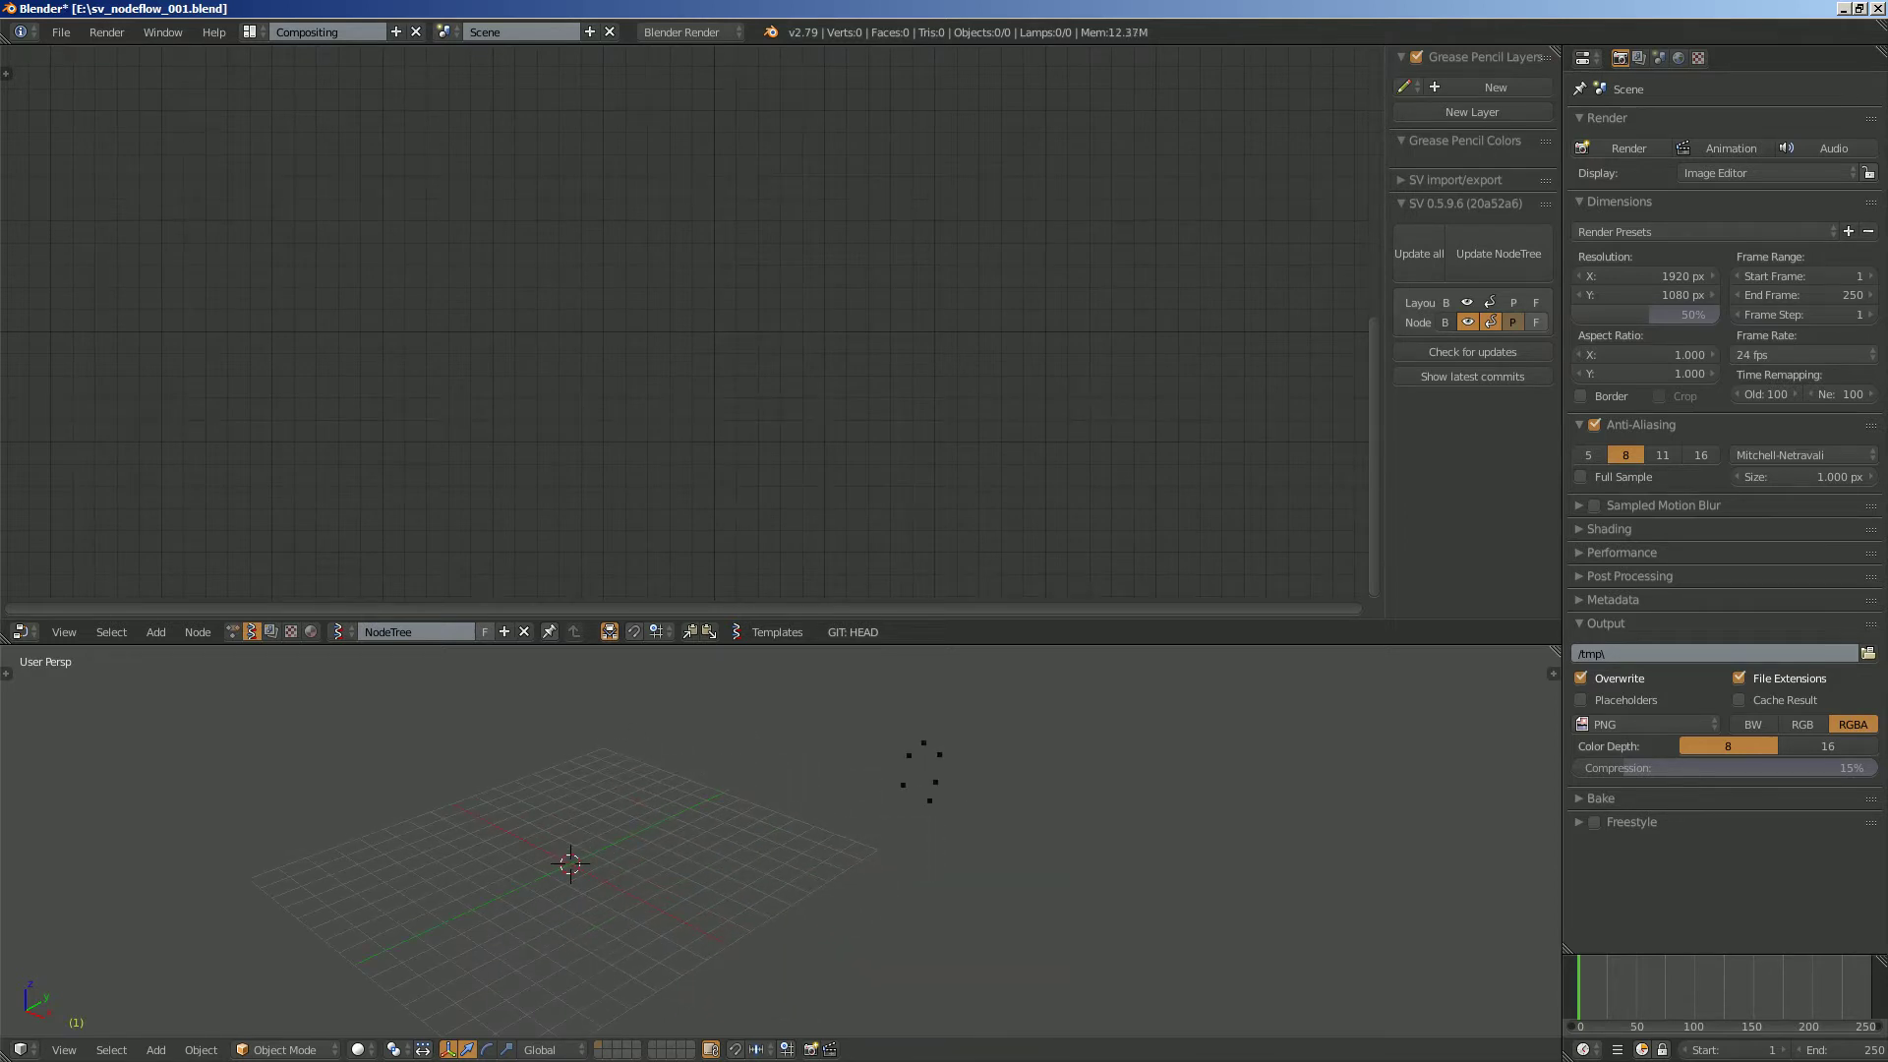
mouse_move(1029, 792)
mouse_down()
mouse_move(1040, 732)
mouse_move(1069, 790)
mouse_move(1257, 752)
mouse_move(1355, 781)
mouse_move(1334, 724)
mouse_up()
shift+middle_drag(1219, 816, 1177, 844)
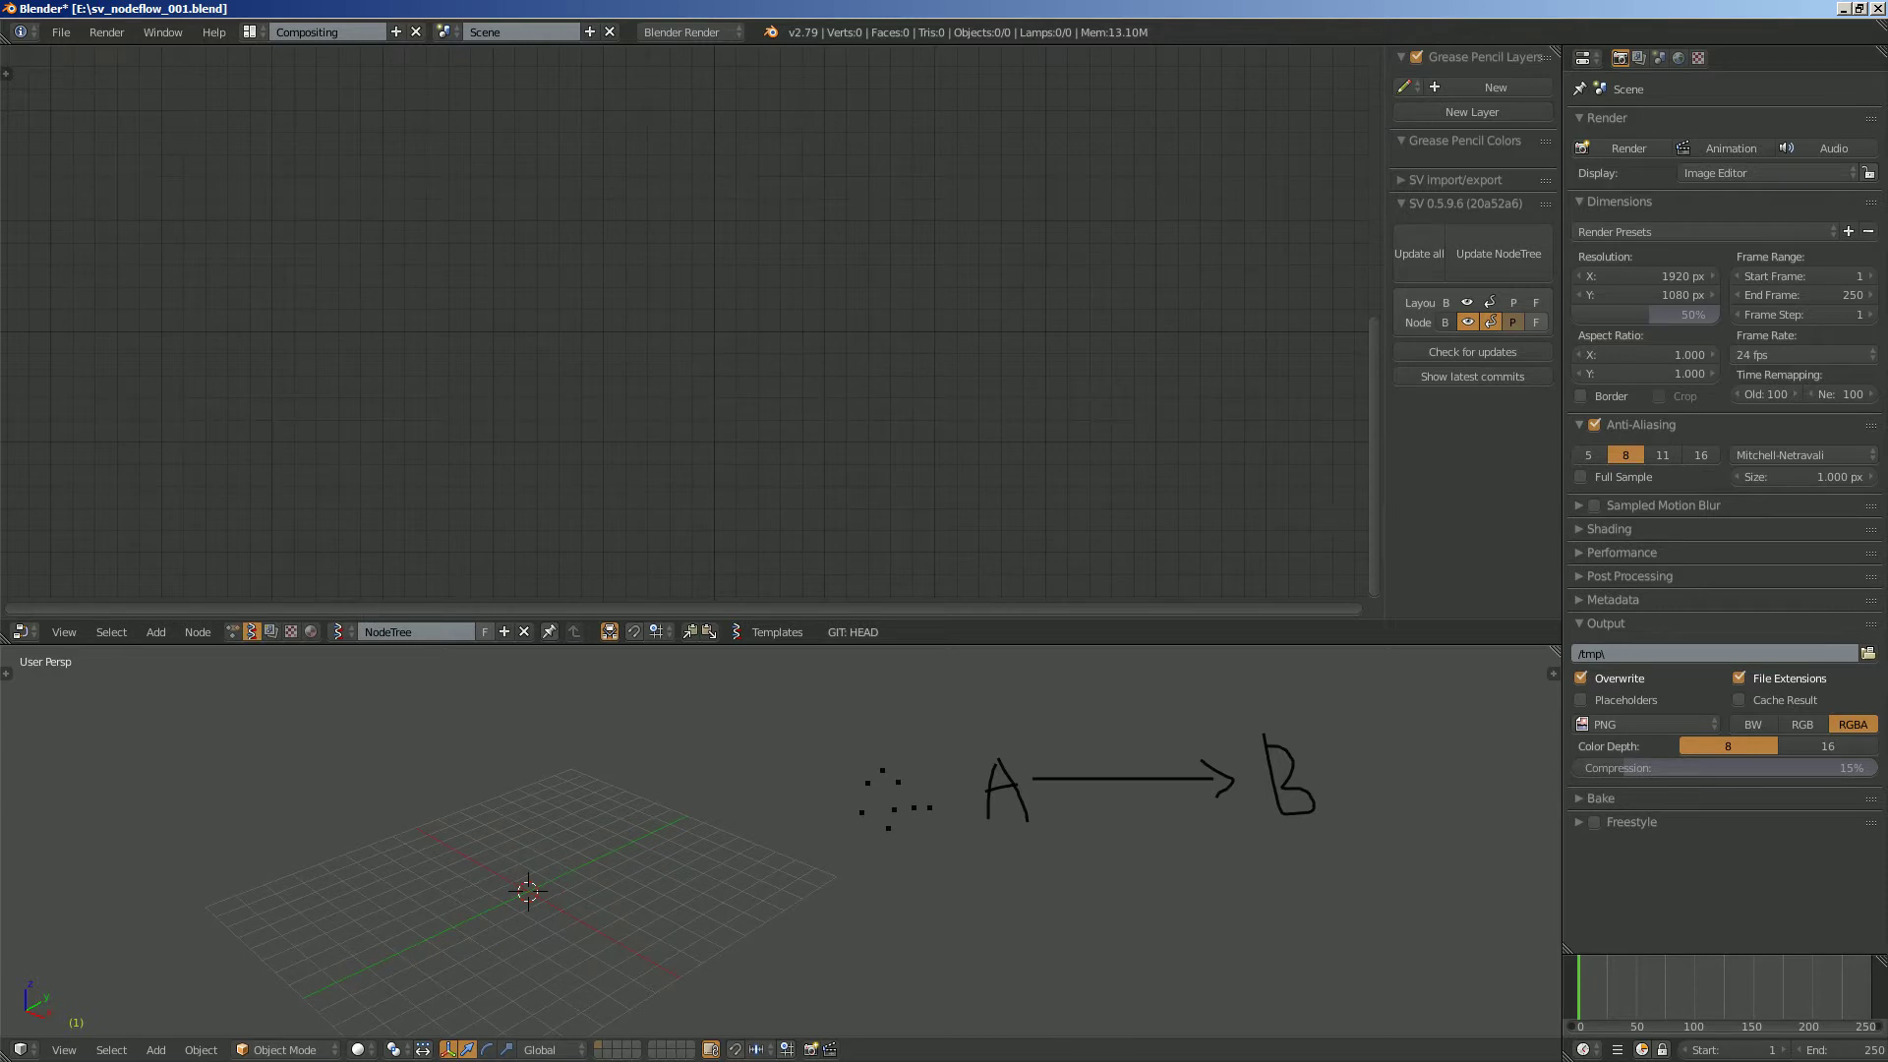
shift+middle_drag(1291, 752, 1270, 702)
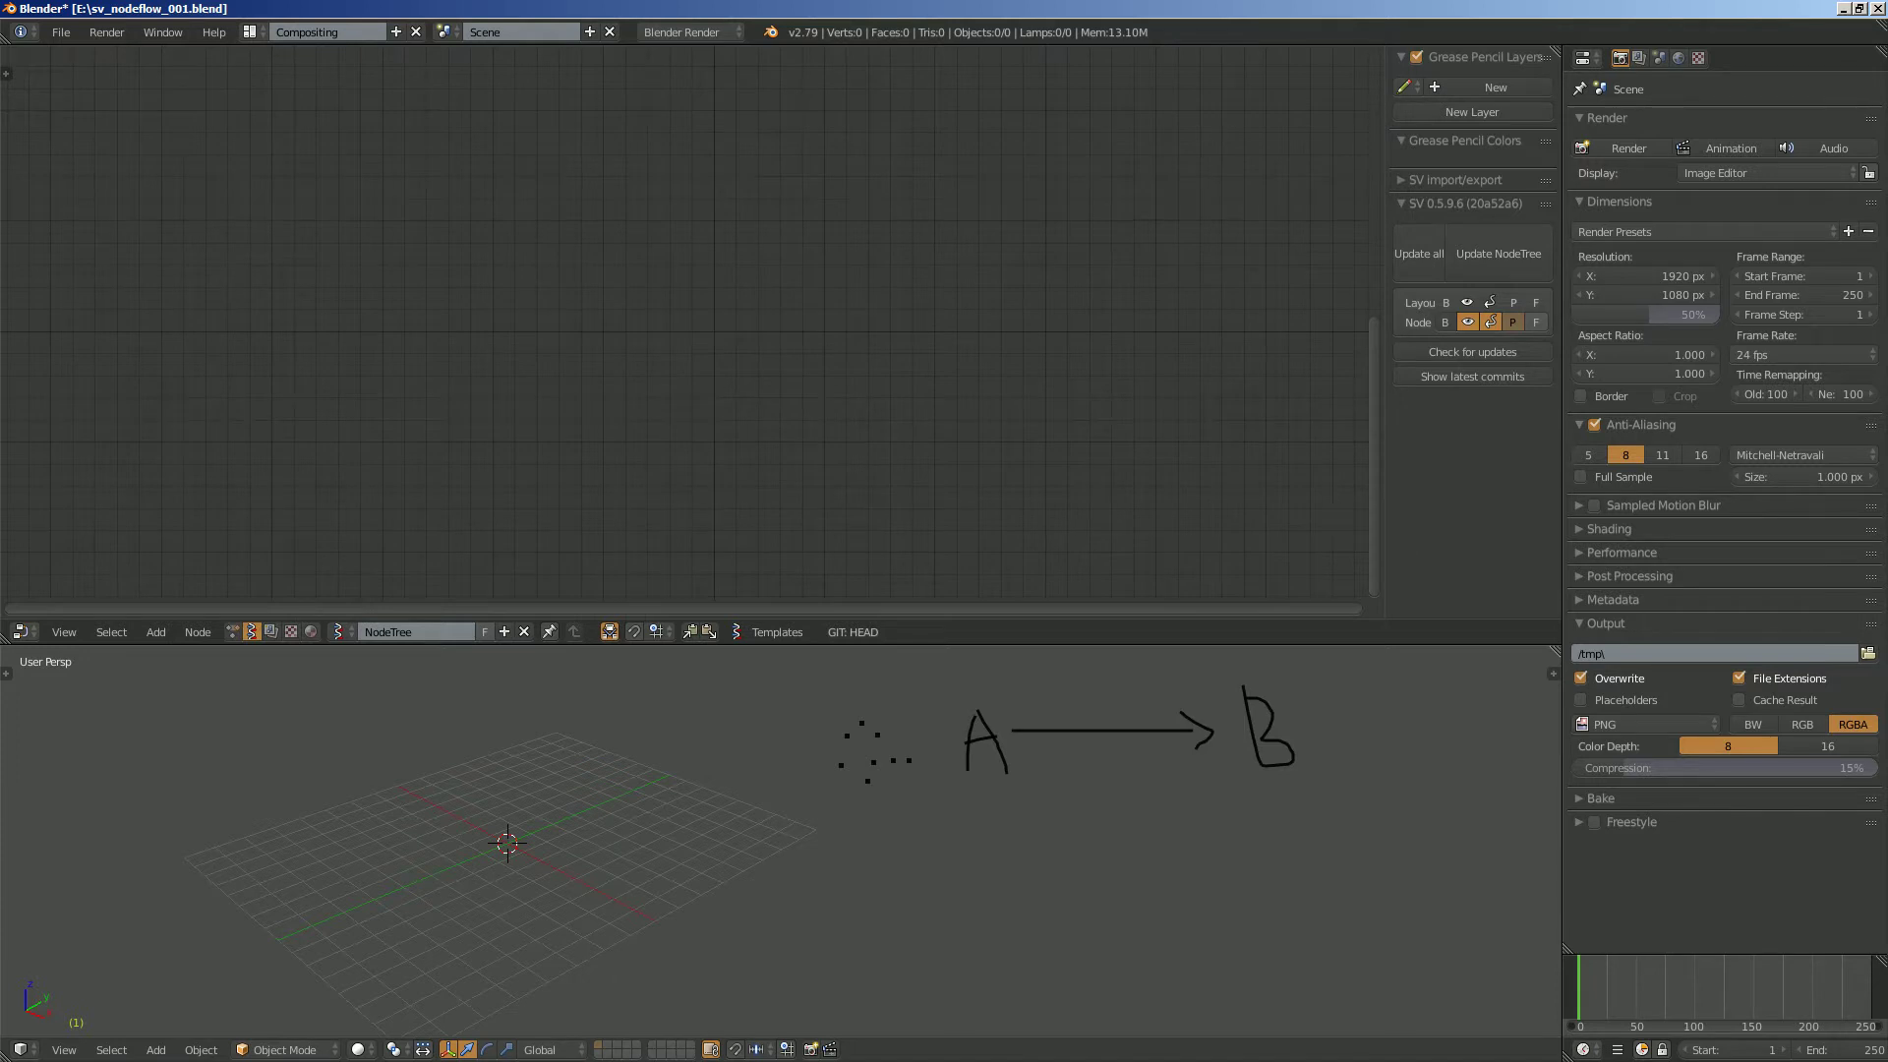
shift+middle_drag(1270, 702, 1270, 733)
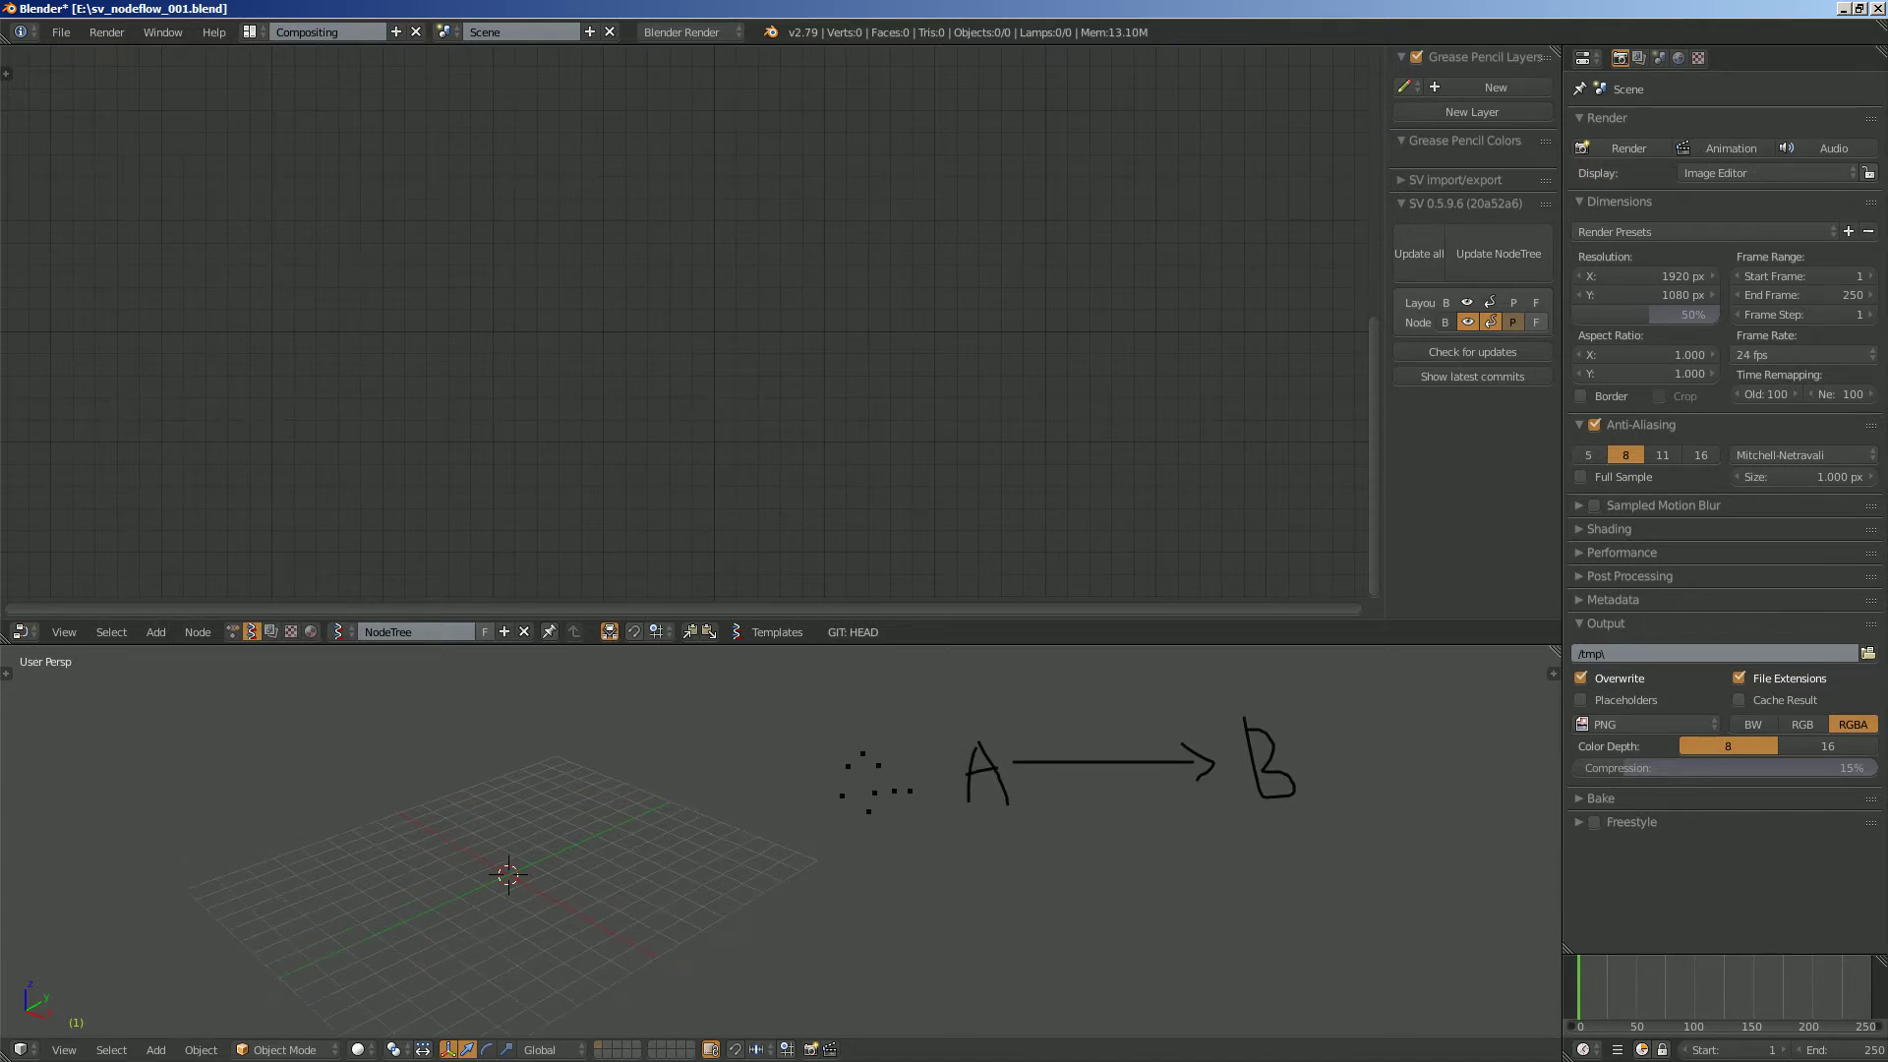
mouse_move(852, 733)
mouse_down()
mouse_move(894, 834)
mouse_move(861, 738)
mouse_up()
Delete the grease pencil layer that holds the A-to-B sketch.
key(n)
click(1526, 754)
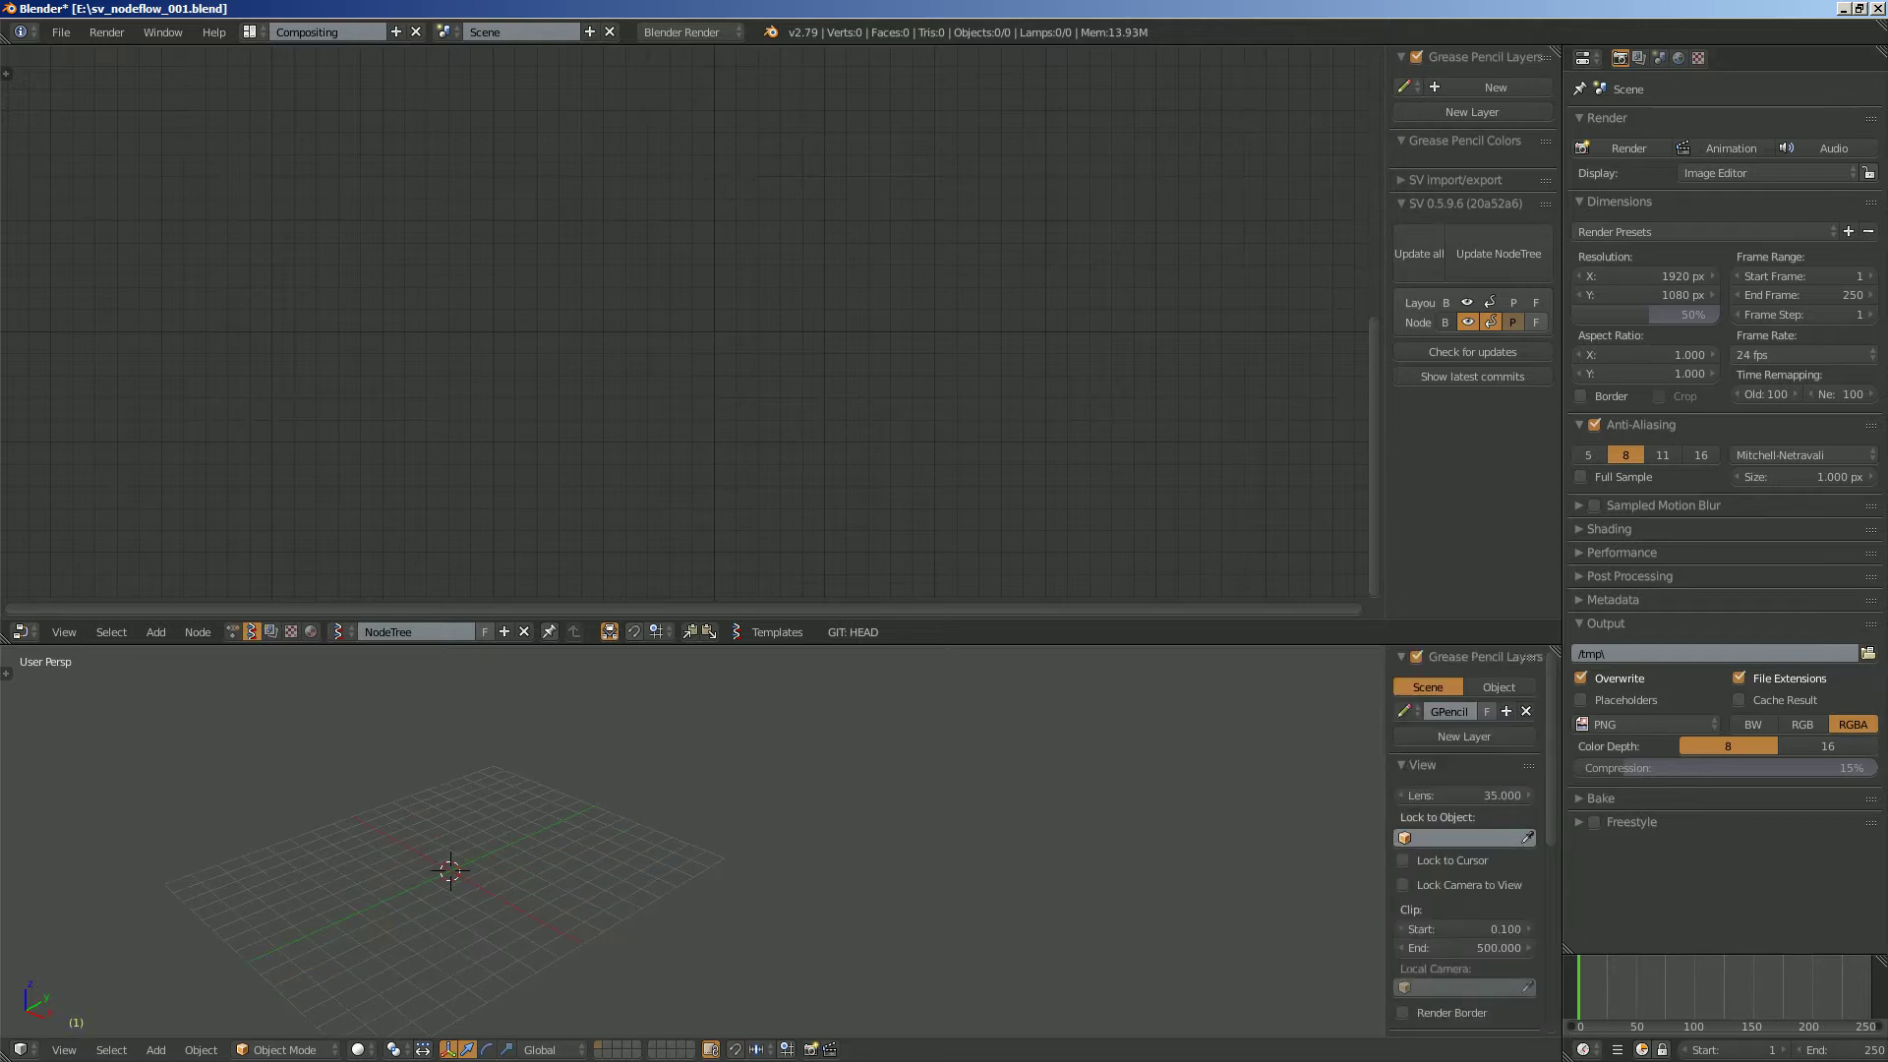
key(n)
Add a Vector Lerp node to the Sverchok node tree and place it near the middle of the node editor.
key(Home)
key(shift+a)
click(432, 405)
text(vector l)
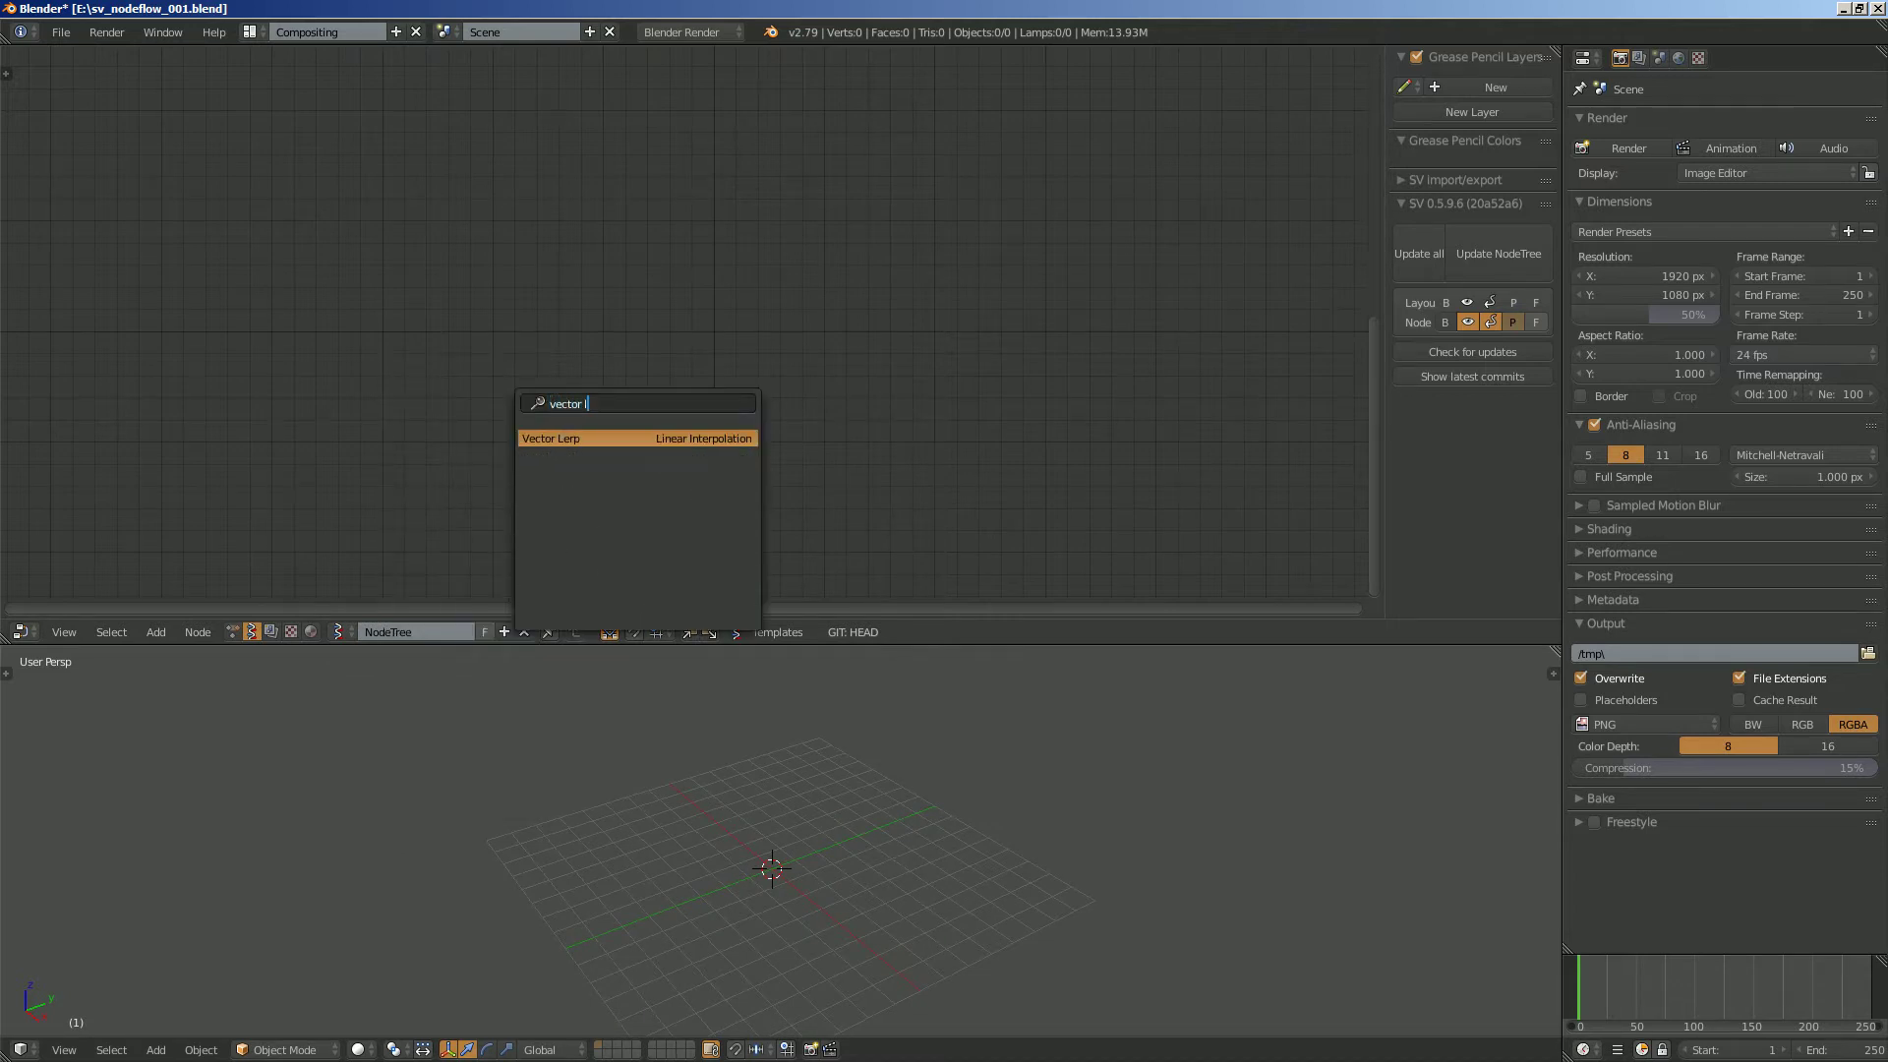
key(Return)
click(555, 303)
scroll(554, 303, up, 2)
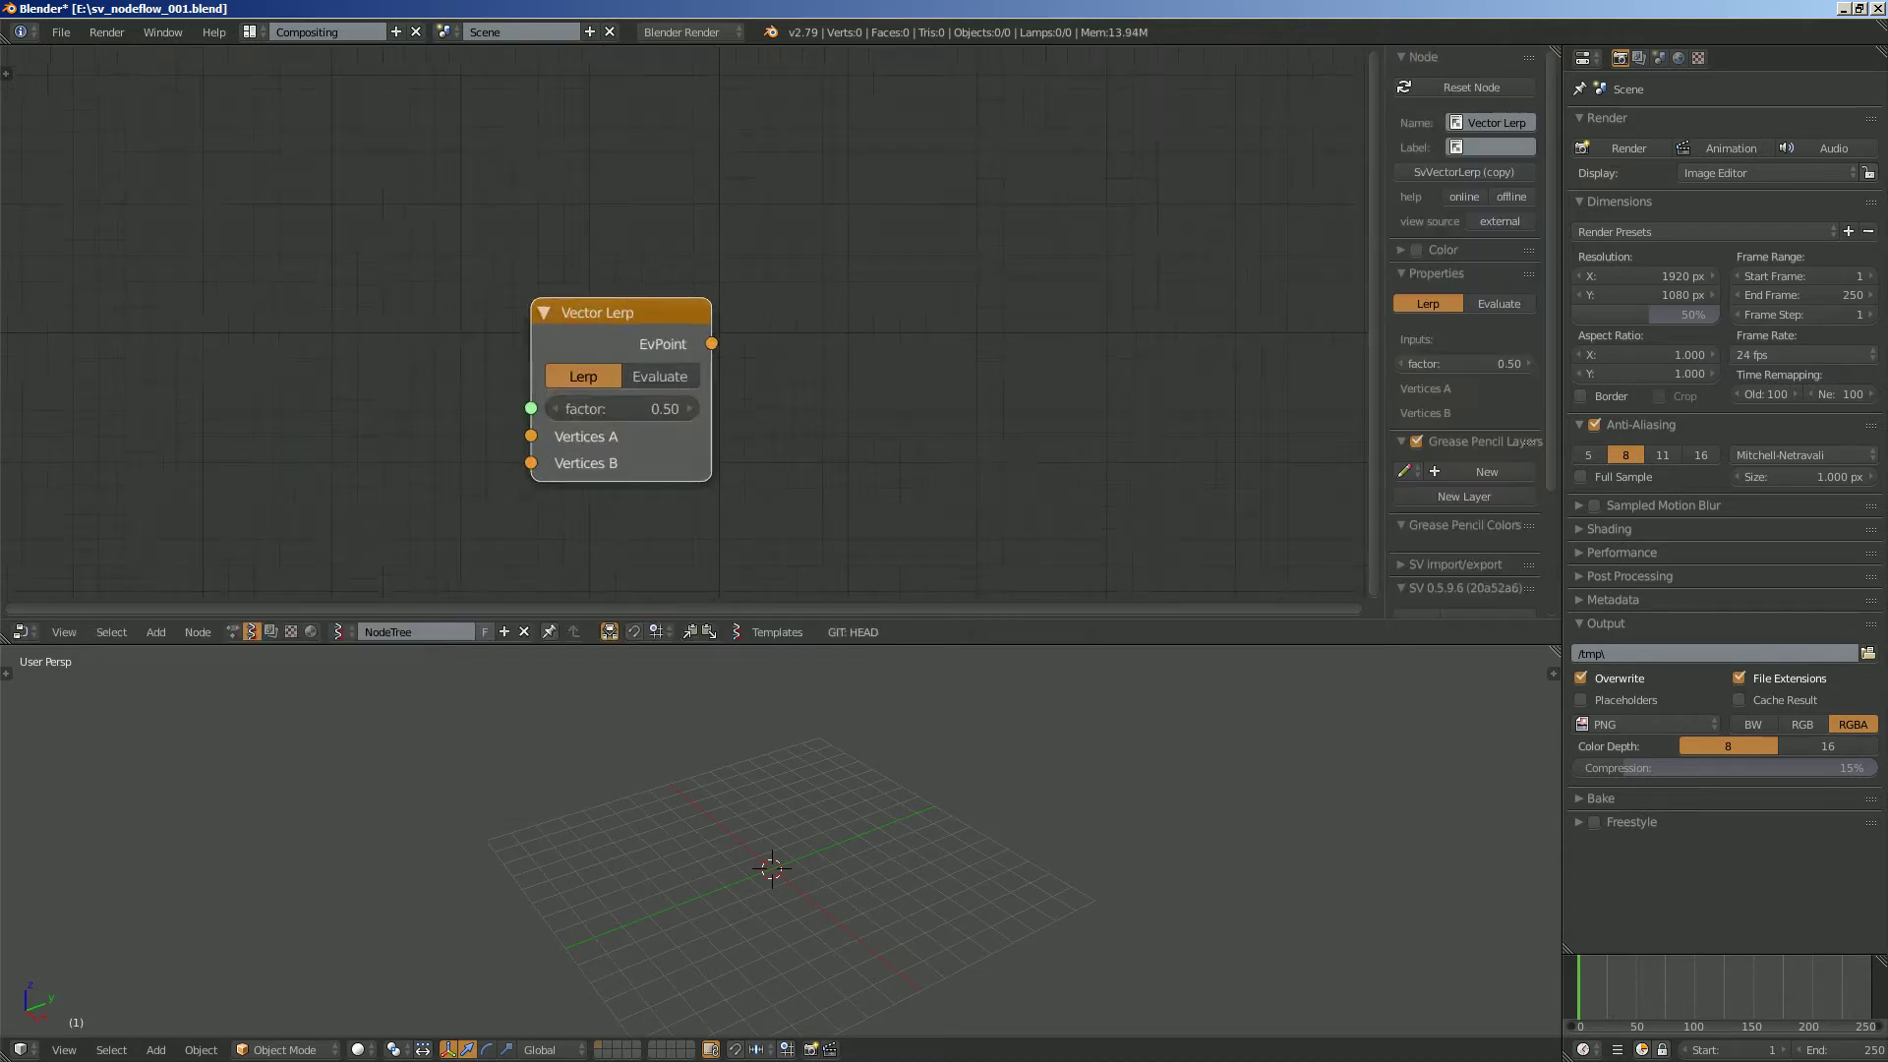
drag(606, 314, 615, 297)
scroll(655, 295, down, 1)
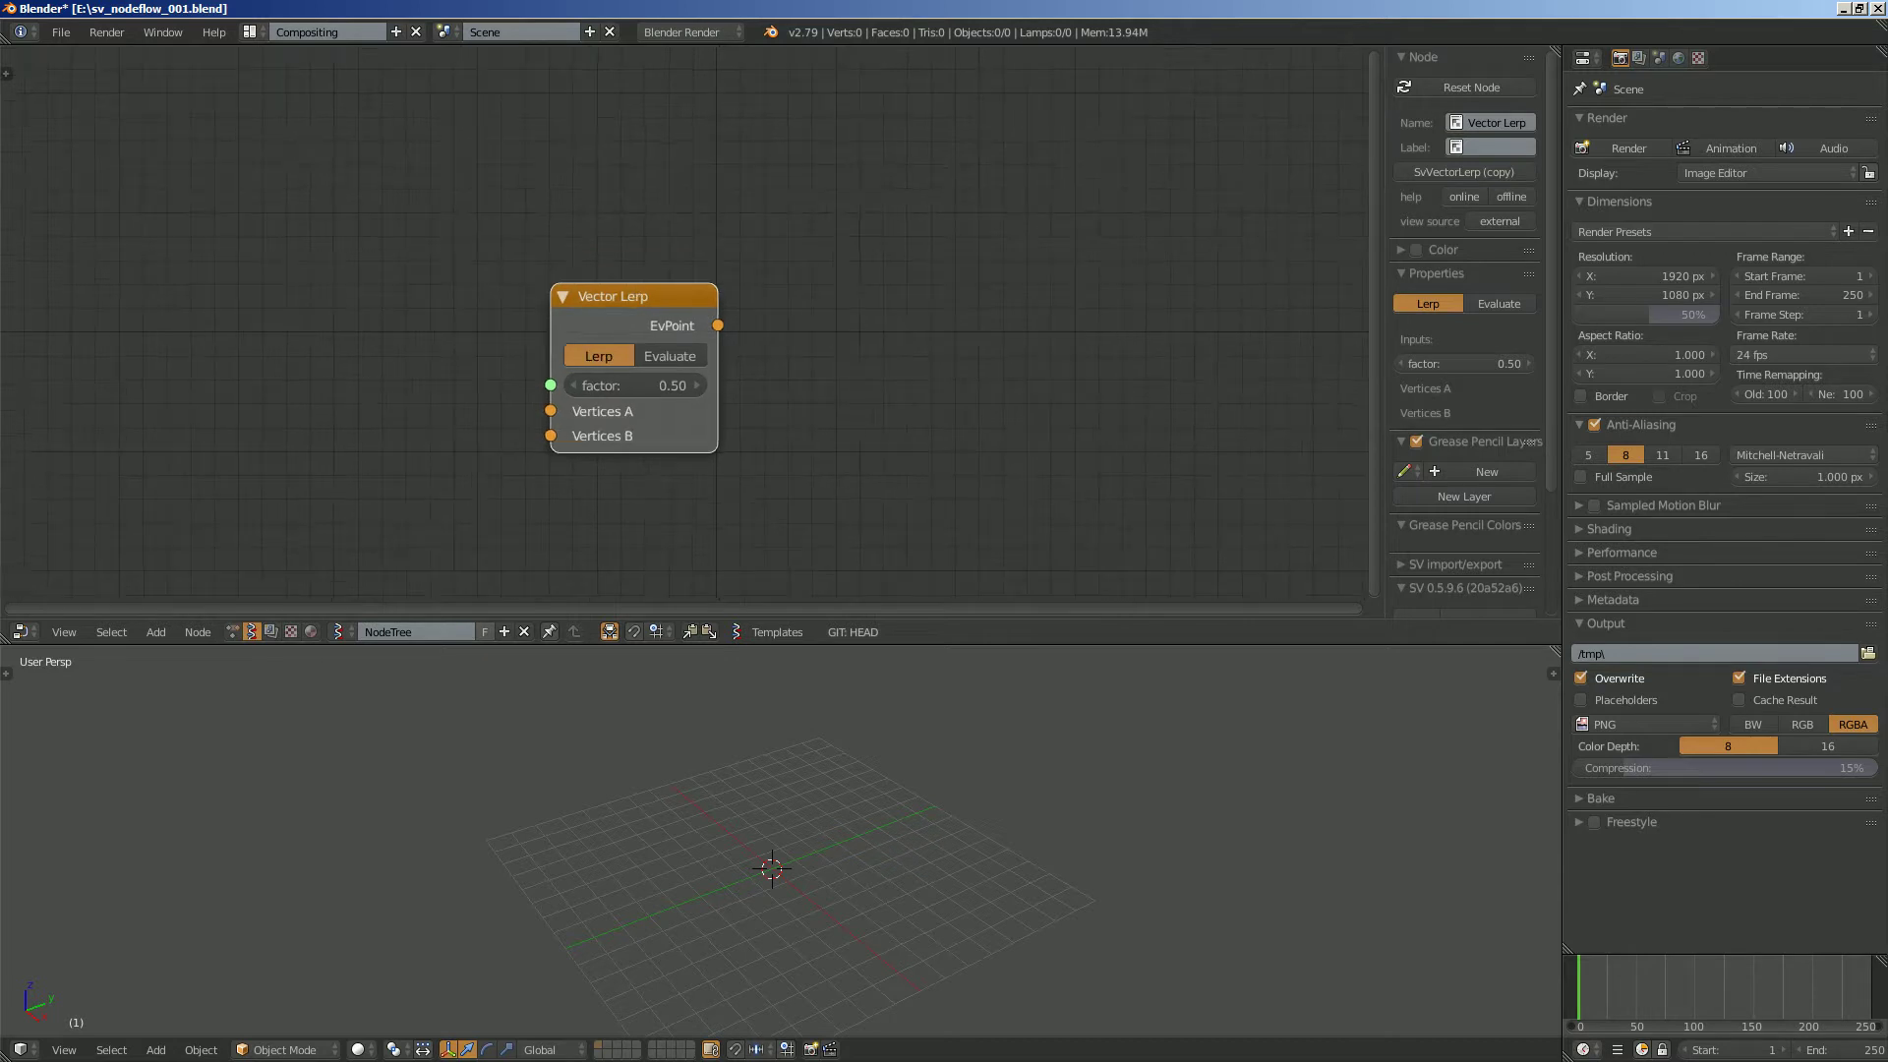
middle_drag(655, 295, 666, 265)
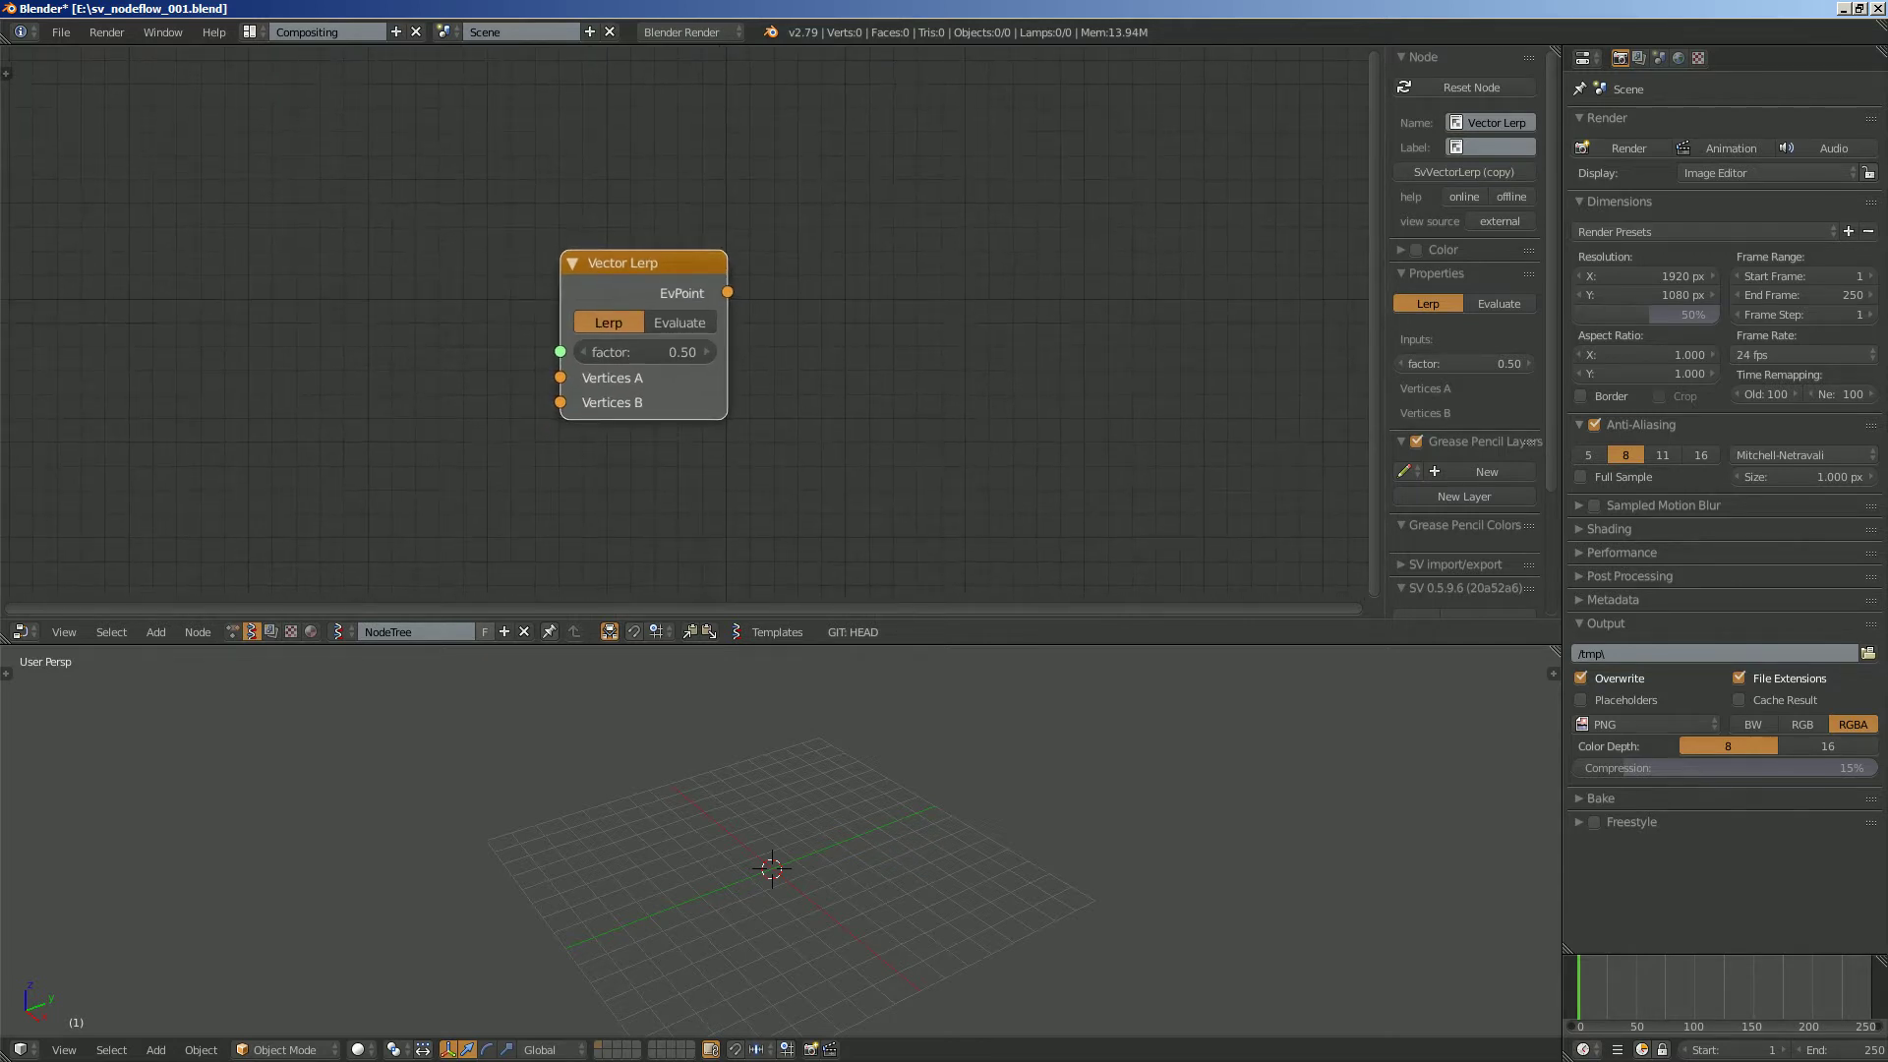
Add a Random Vector MK2 node before the Vector Lerp node and set its Count to 20.
key(alt+space)
text(random)
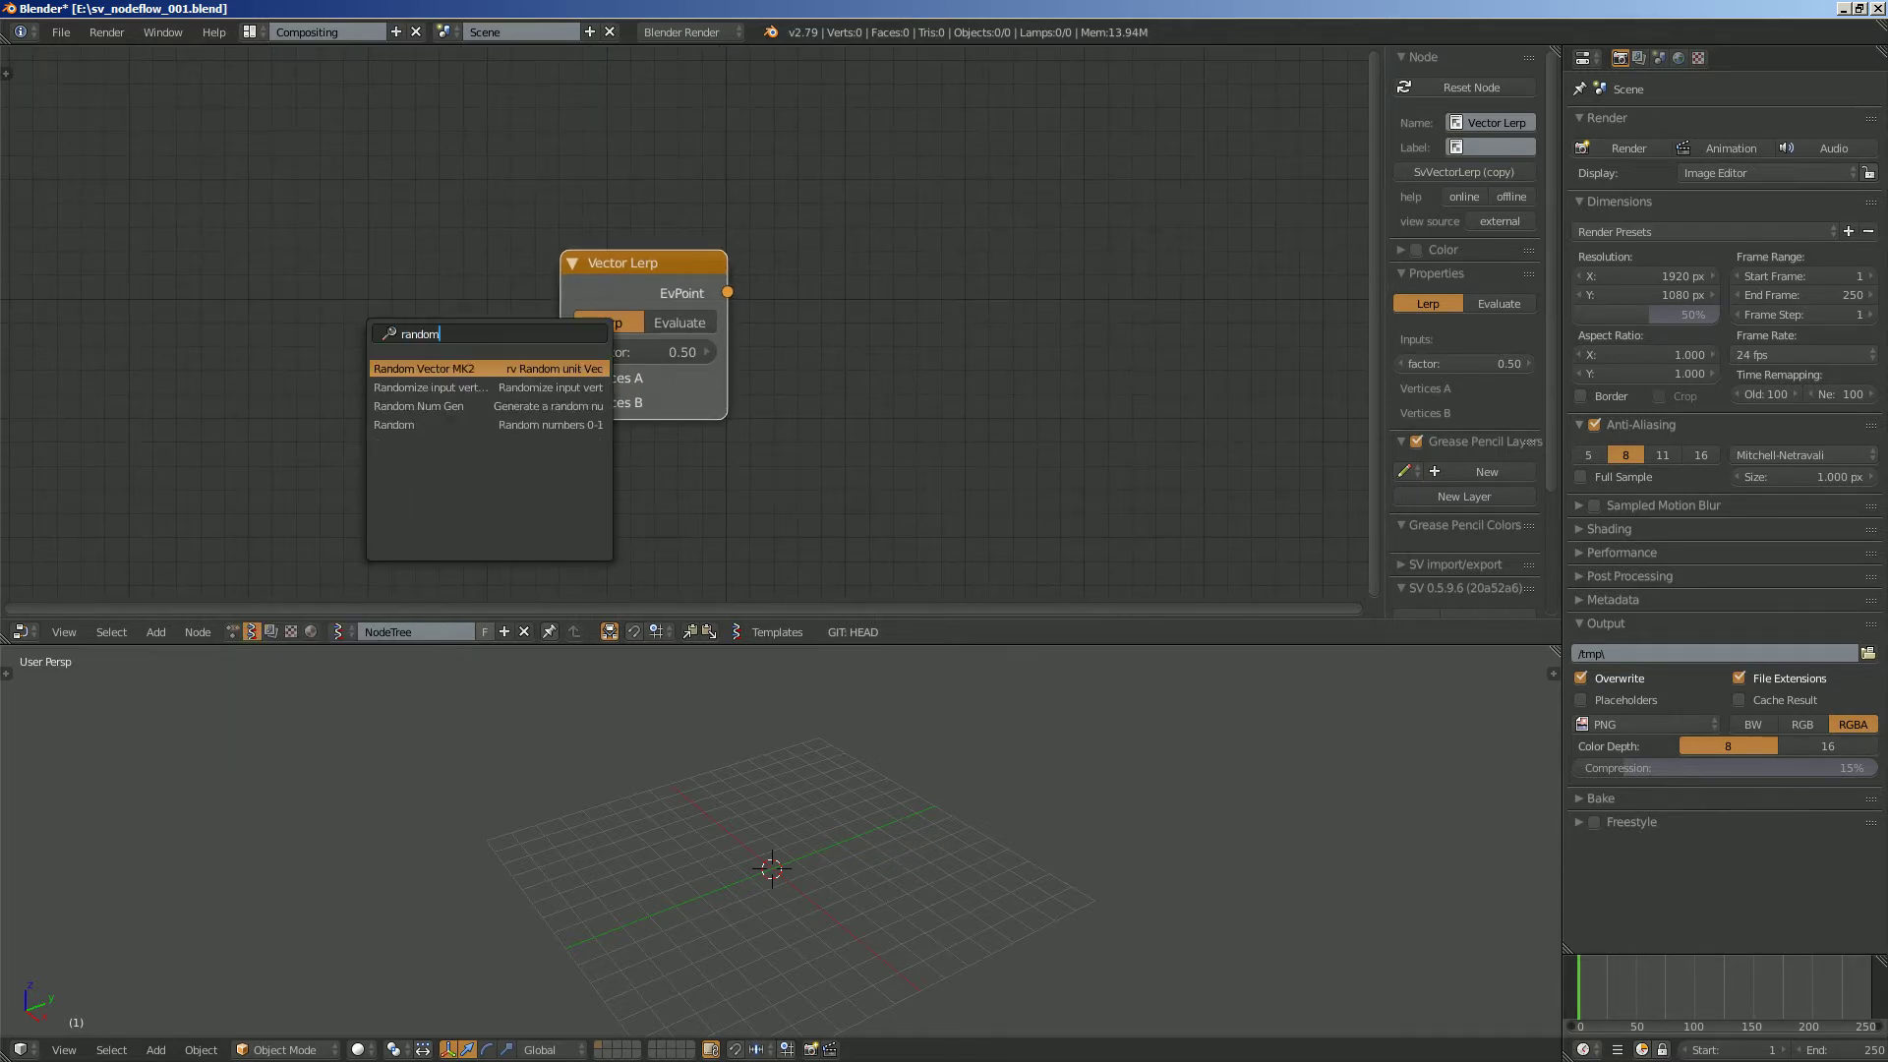
key(Return)
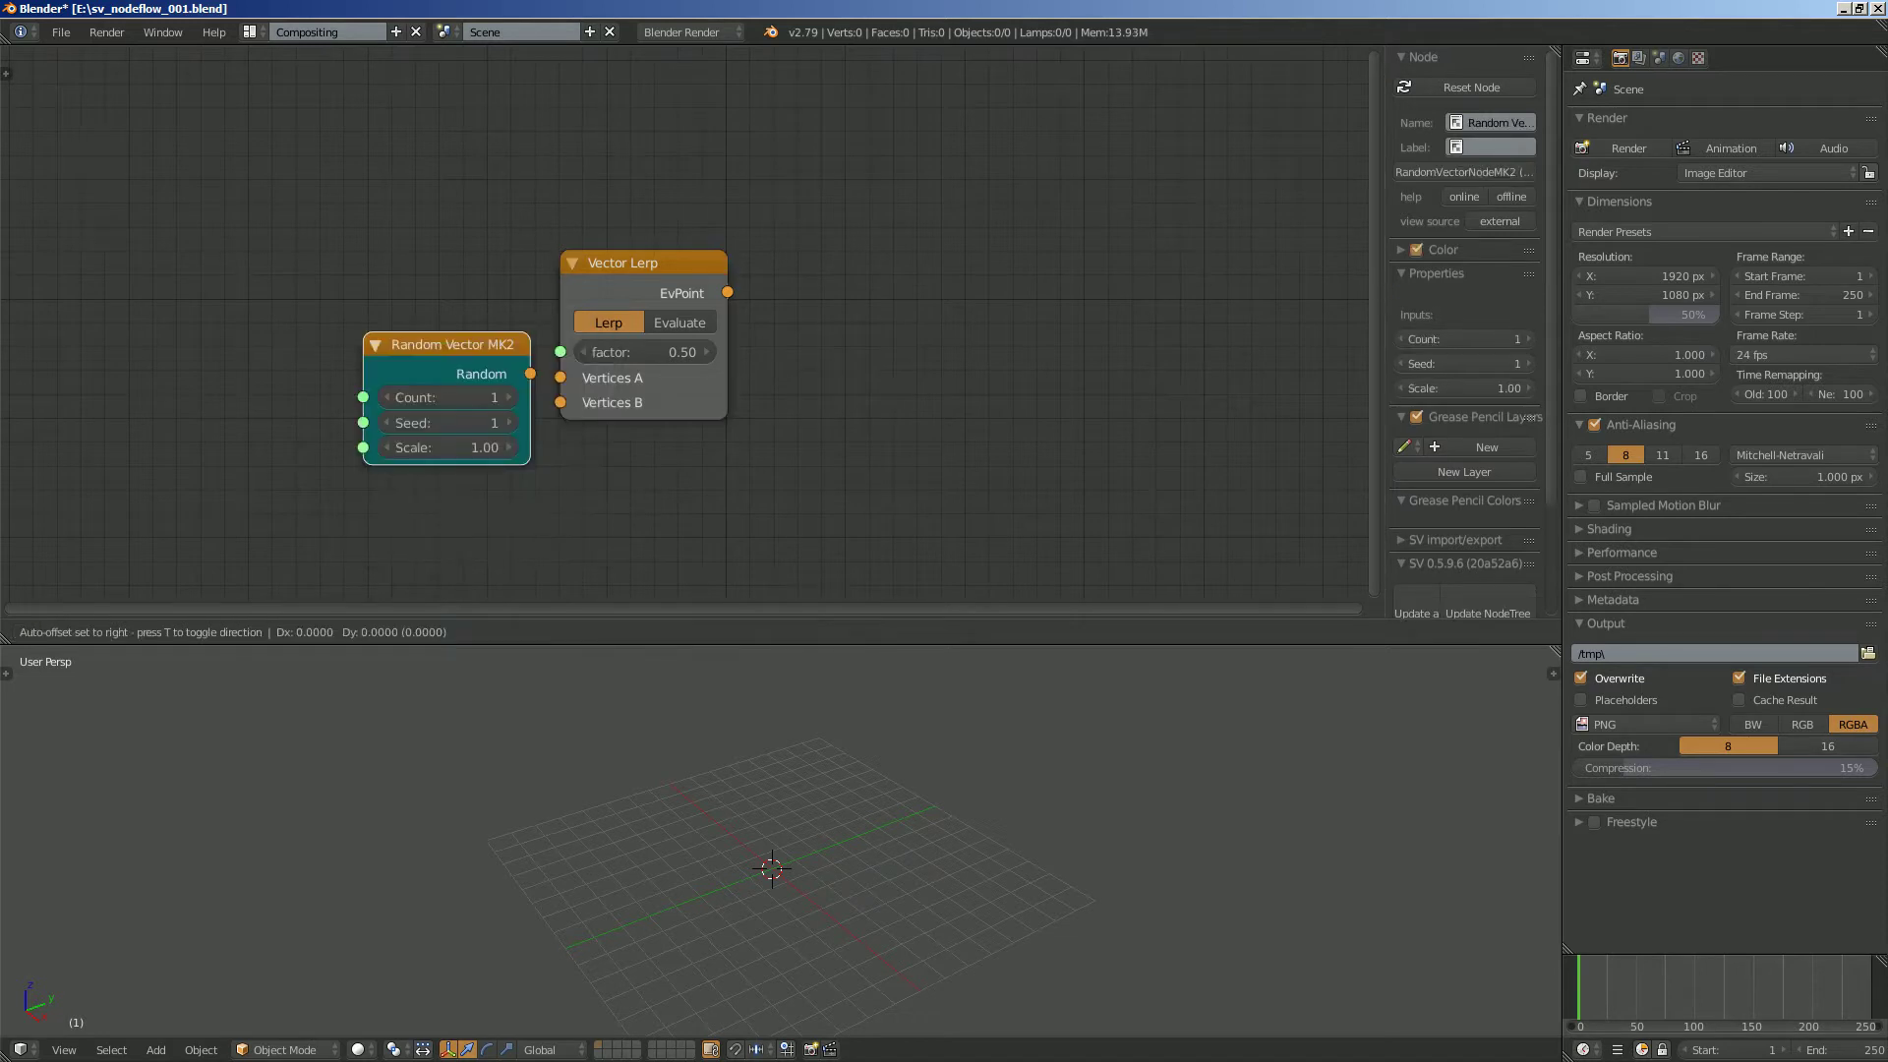
click(394, 387)
click(393, 387)
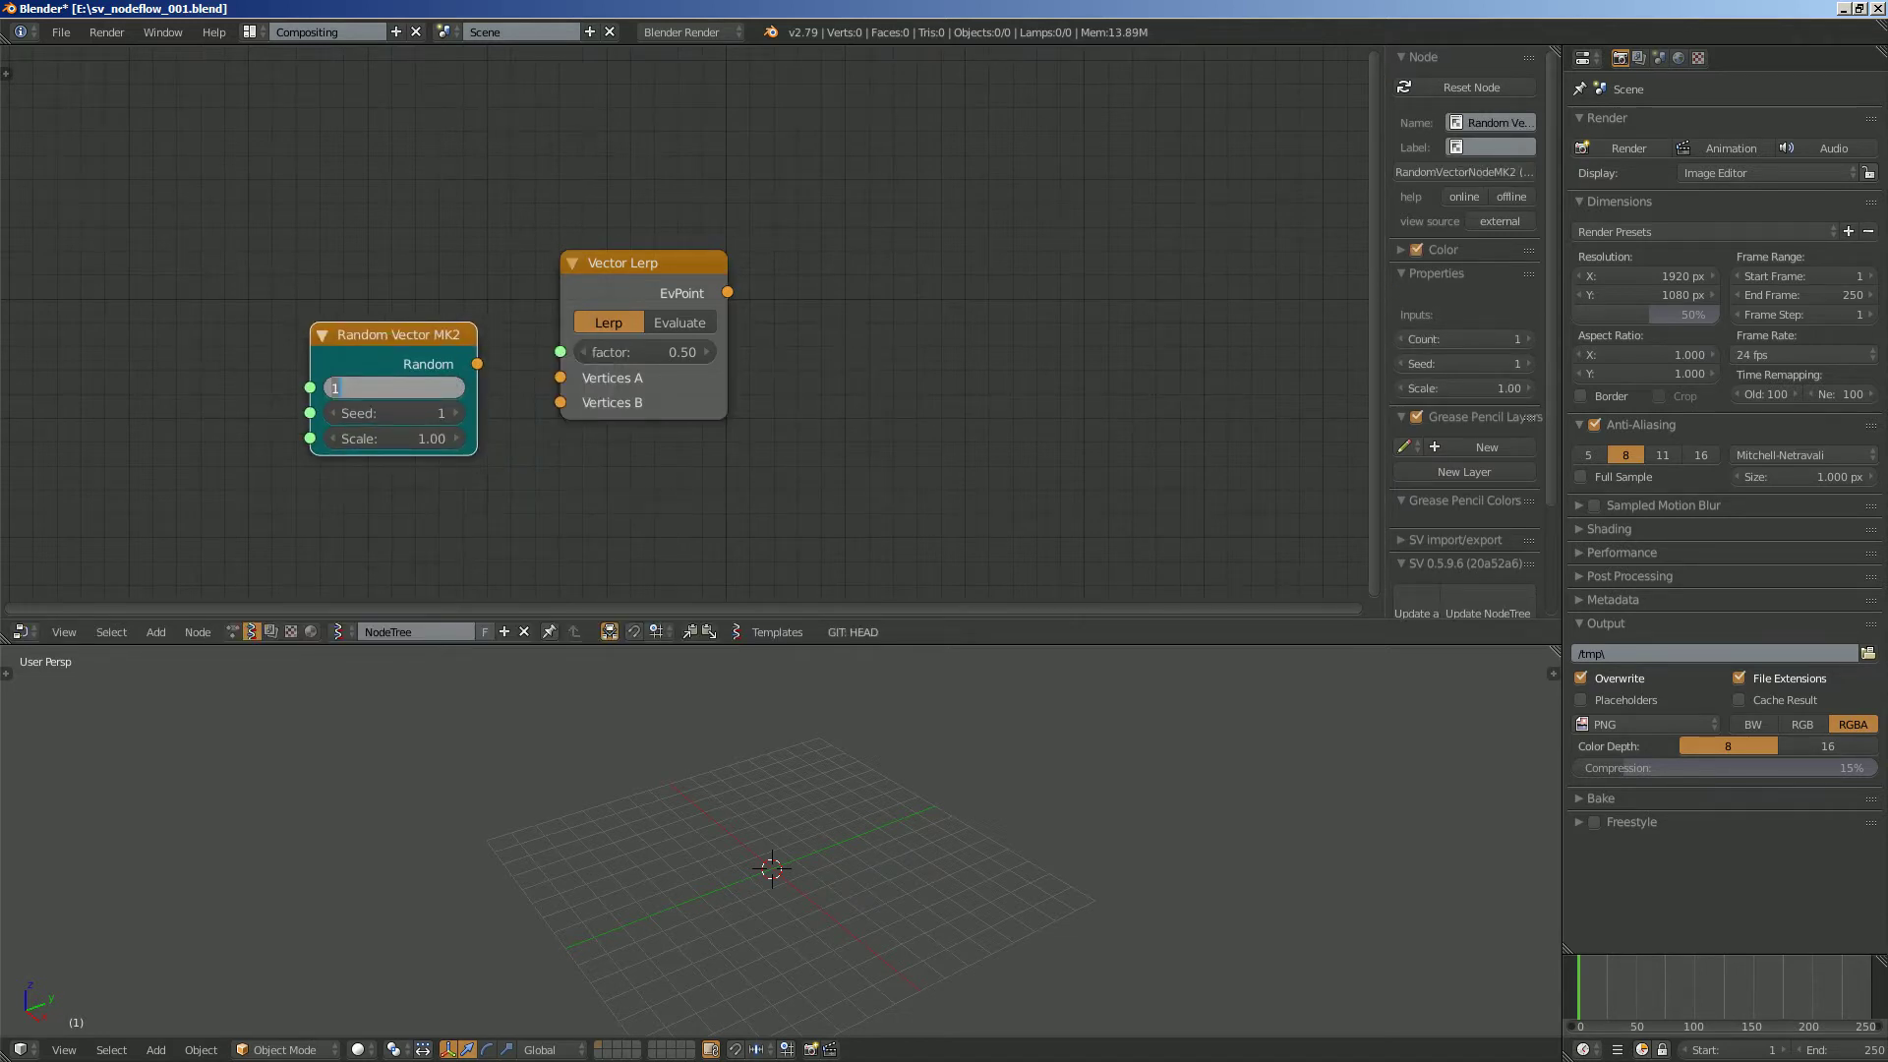
text(20)
key(Return)
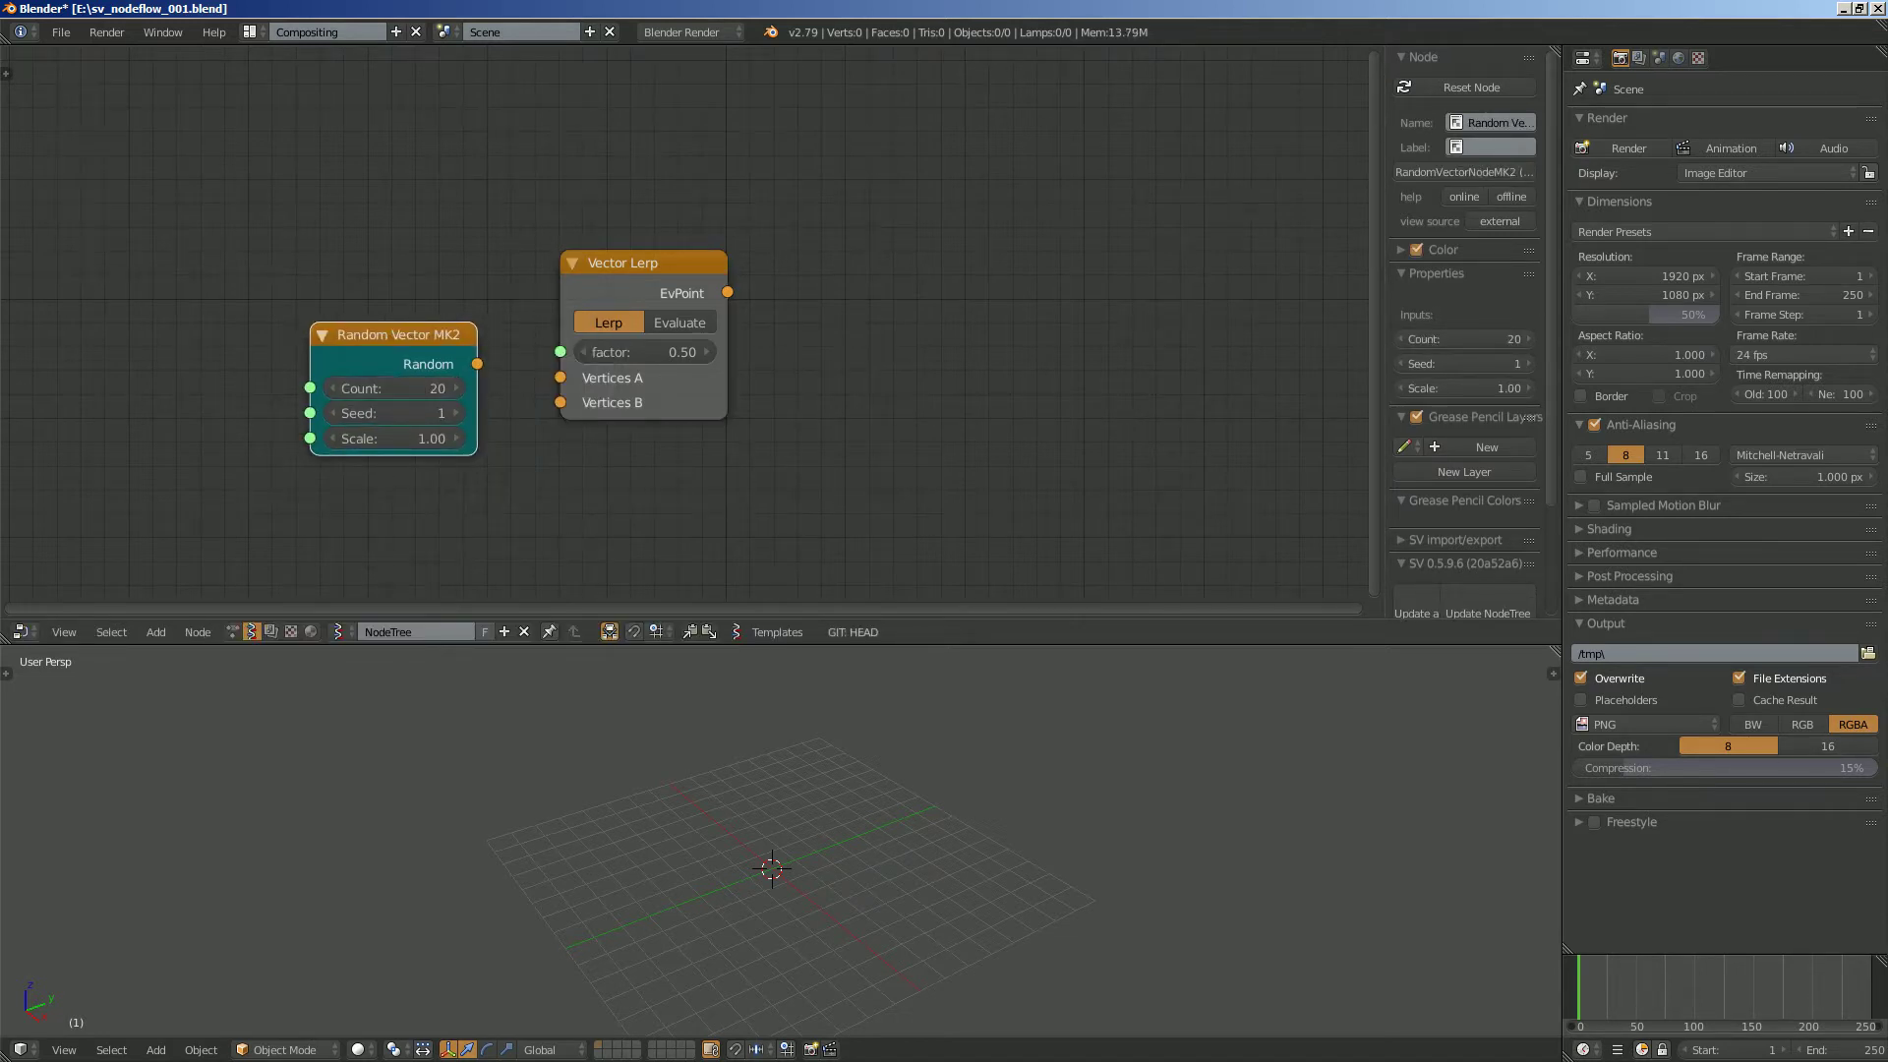
Connect the Random Vector MK2 output to Vertices A of the Vector Lerp node and set its Count to 10.
drag(393, 336, 560, 377)
key(Return)
text(10)
key(Return)
drag(304, 331, 224, 247)
key(shift+a)
click(884, 273)
text(vector in)
key(Return)
click(912, 172)
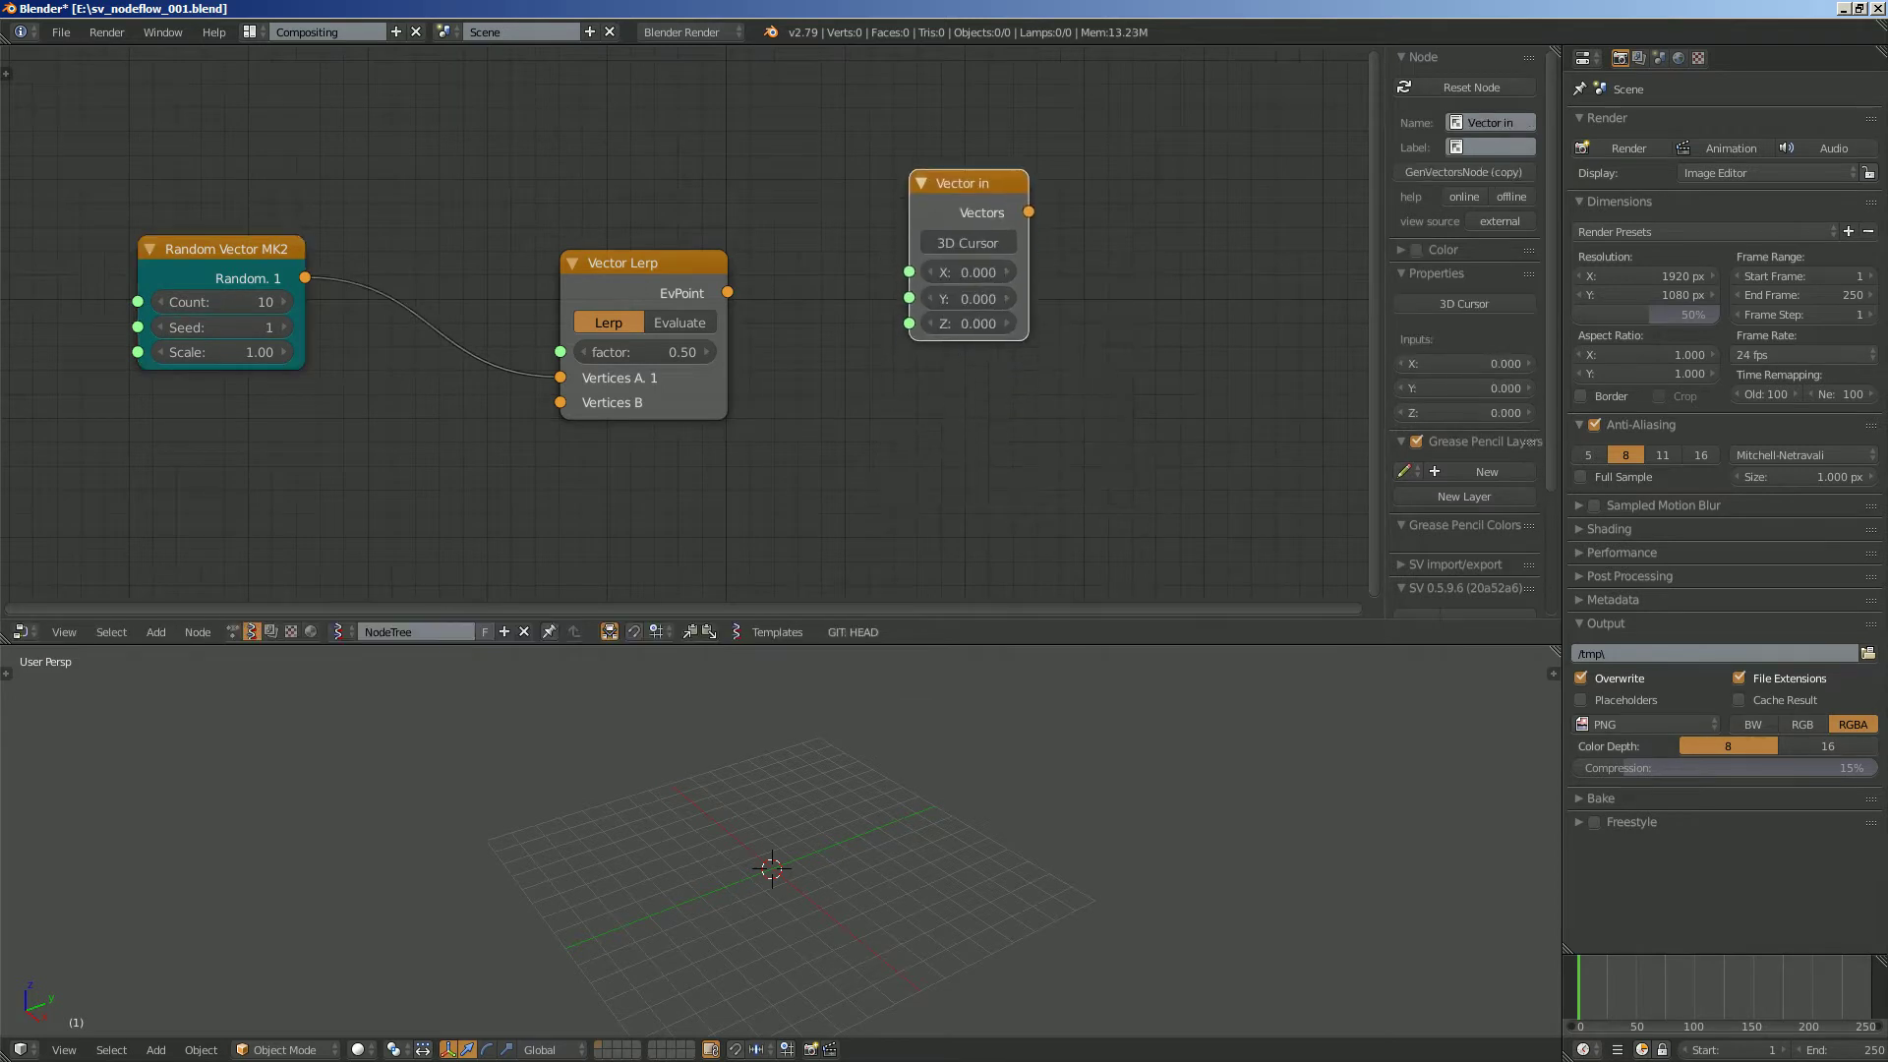
drag(658, 263, 657, 311)
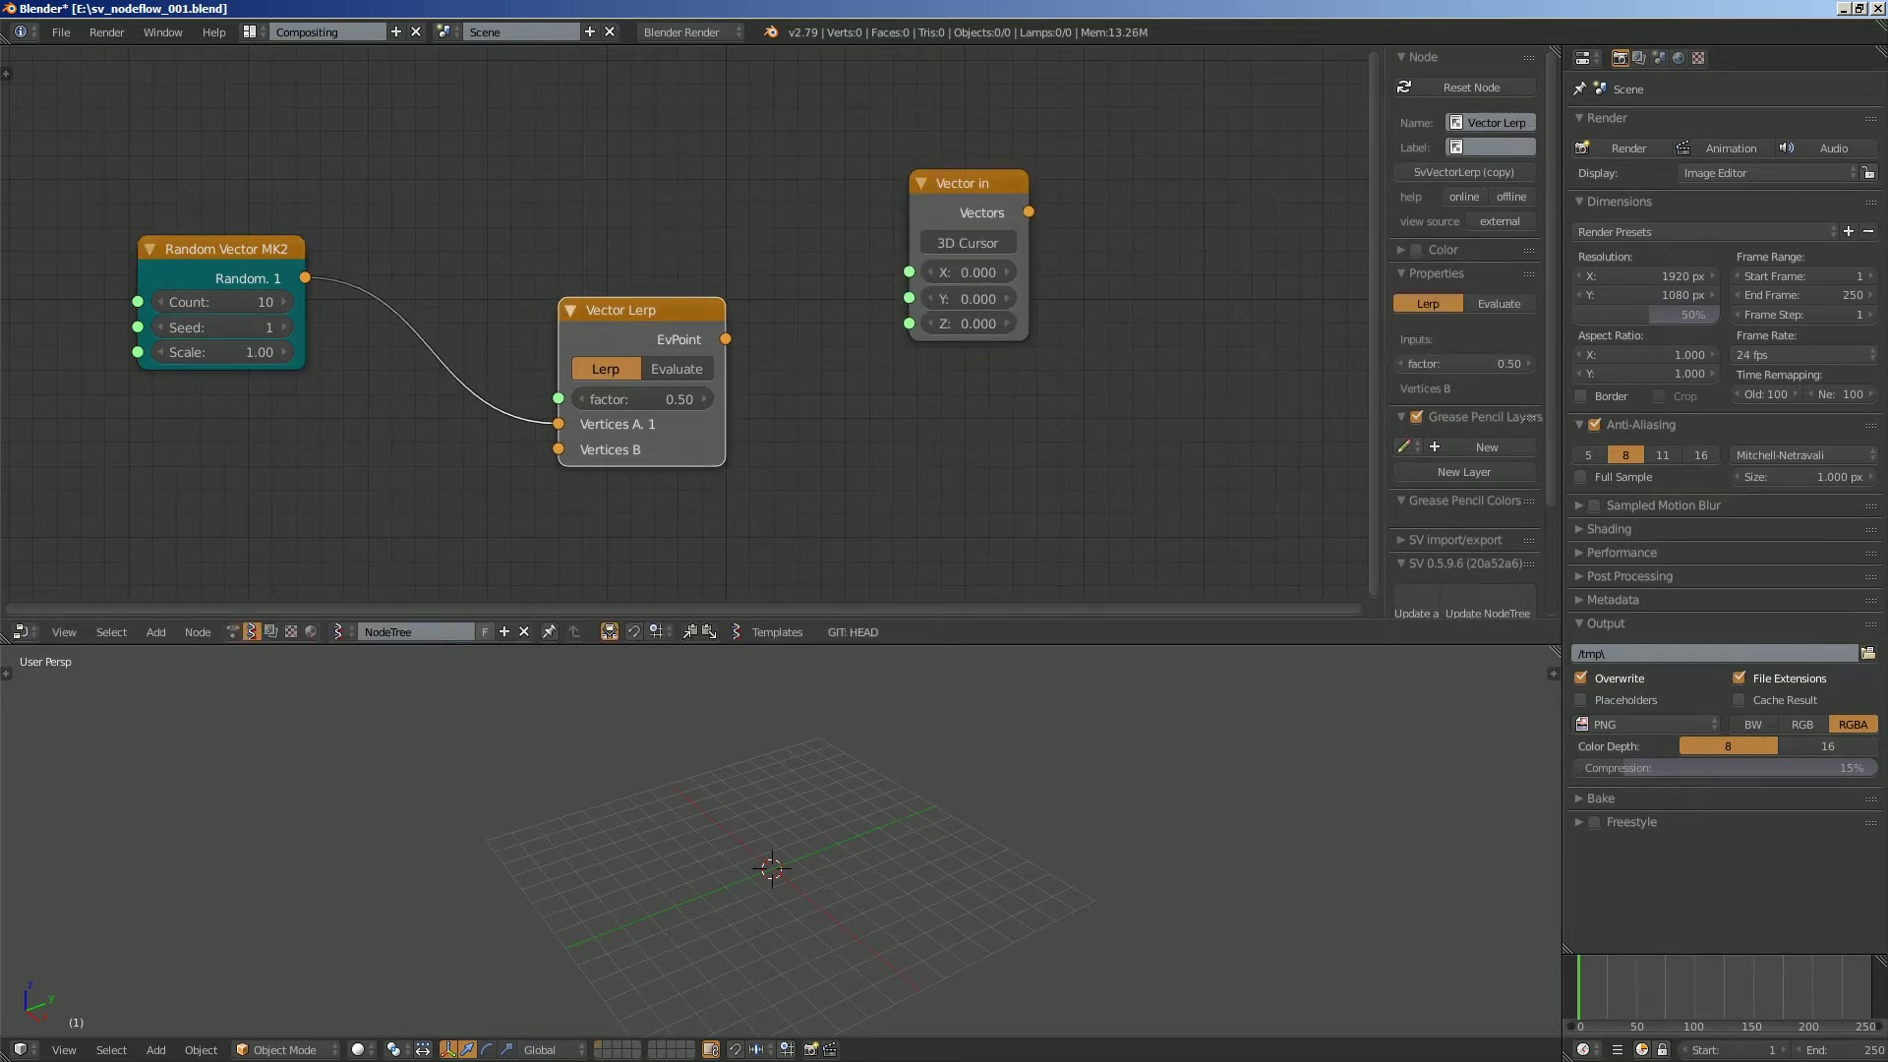
click(936, 185)
key(x)
Add a Viewer Draw node and connect the Vector Lerp node's EvPoint output to its vertices input.
key(shift+a)
click(922, 186)
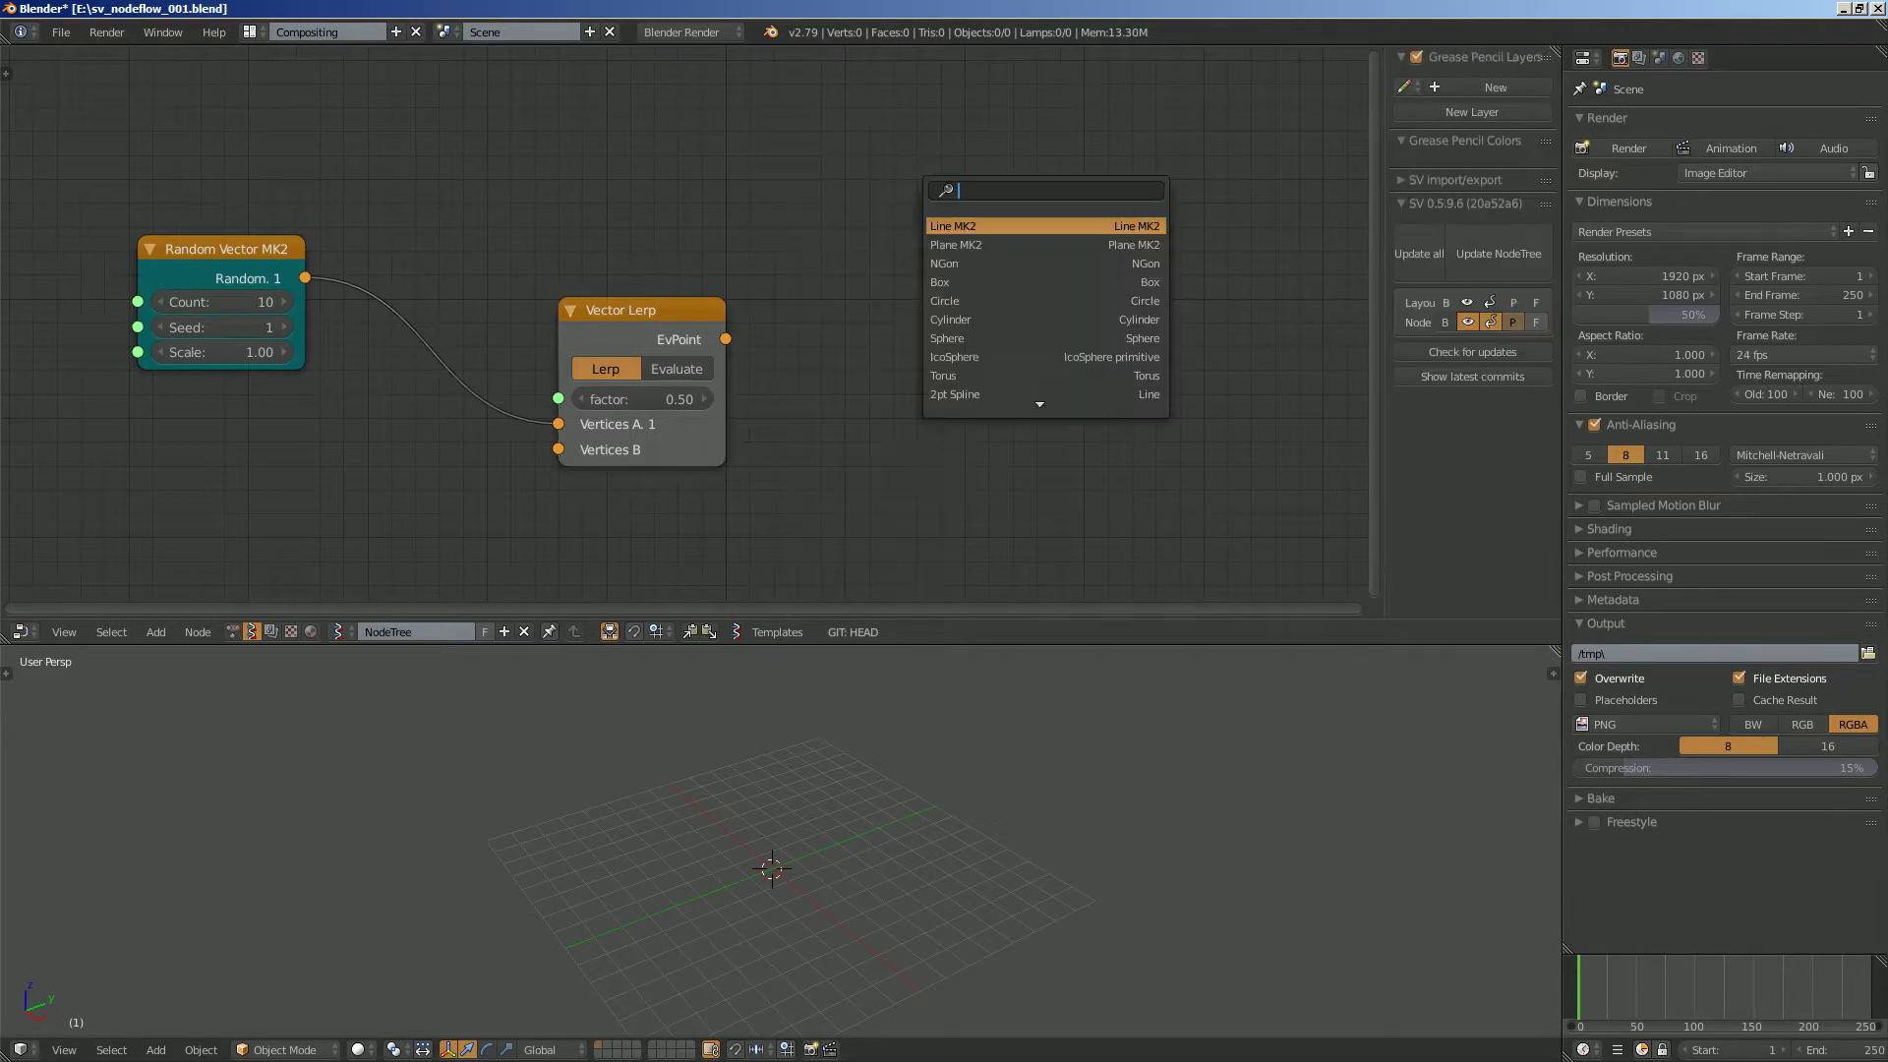
text(viewer)
key(Return)
click(920, 189)
drag(726, 339, 919, 371)
drag(641, 311, 657, 273)
middle_drag(551, 363, 580, 275)
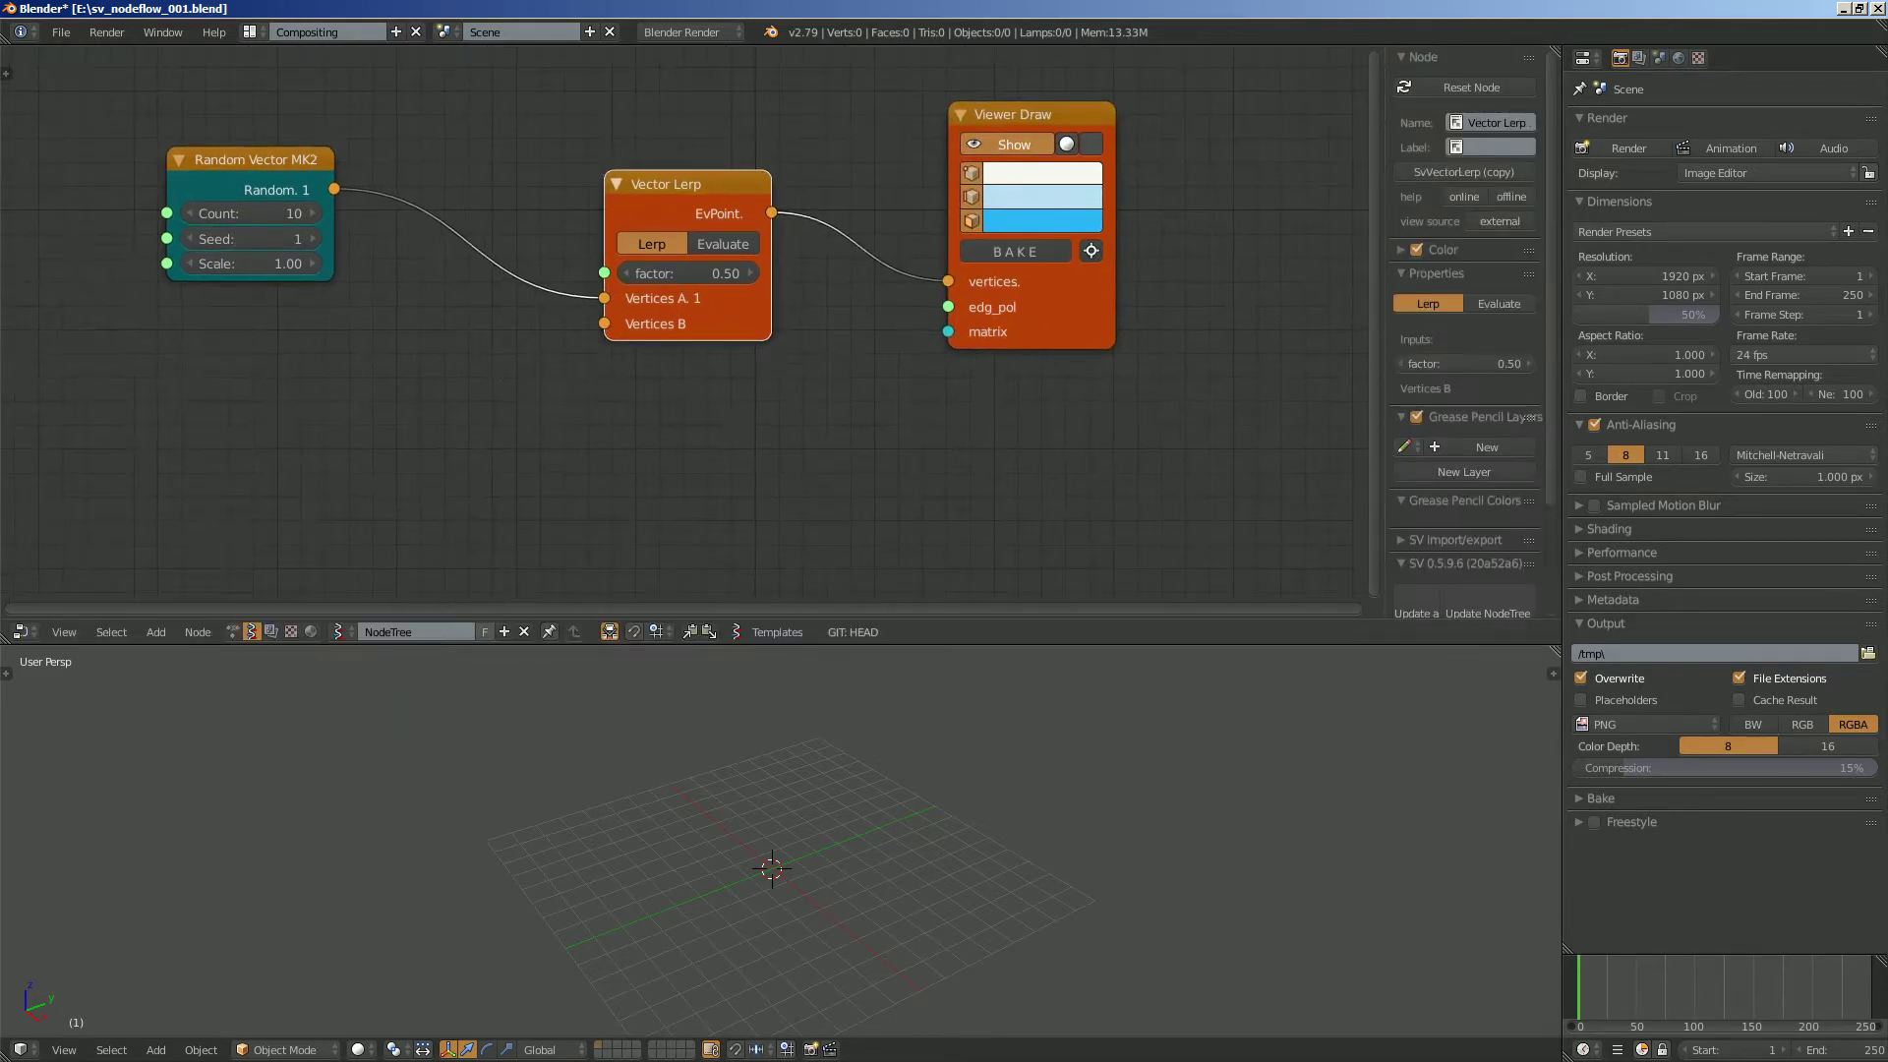
Duplicate the Random Vector MK2 node, place the copy below the original, and move the Viewer Draw node further from Vector Lerp.
click(256, 160)
key(shift+d)
click(254, 335)
scroll(689, 295, down, 1)
drag(998, 129, 1068, 132)
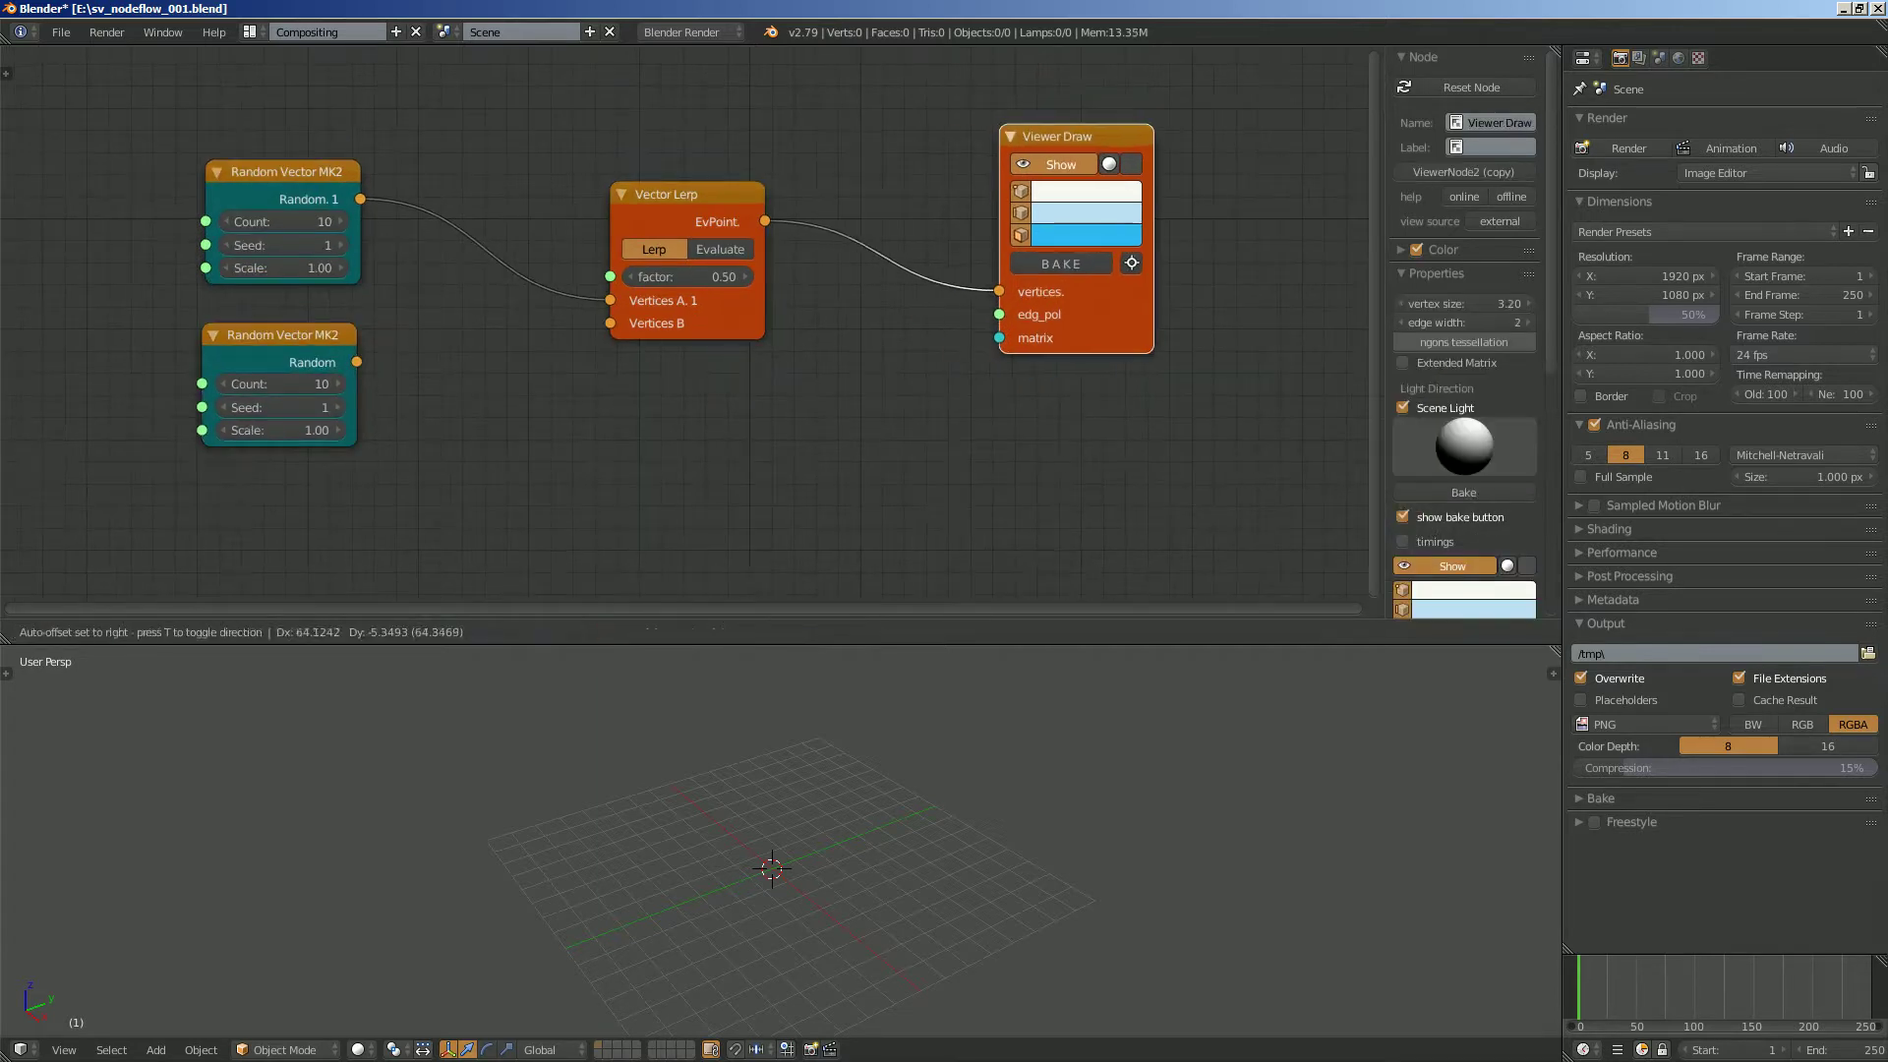
Cut the link between Vector Lerp and Viewer Draw, and reconnect EvPoint to the Viewer Draw vertices input.
ctrl+drag(890, 212, 875, 305)
drag(765, 221, 999, 287)
scroll(999, 287, up, 2)
click(973, 811)
key(Home)
Set the copied Random Vector's Seed to 38 and feed it through Vertices B of Vector Lerp into the Viewer Draw vertices.
drag(188, 407, 233, 406)
mouse_move(292, 343)
mouse_down()
mouse_move(1087, 213)
mouse_move(1170, 243)
mouse_up()
mouse_move(1268, 280)
mouse_down()
mouse_move(1070, 345)
mouse_move(1044, 401)
mouse_up()
mouse_move(964, 786)
middle_down()
mouse_move(1032, 728)
mouse_move(968, 762)
middle_up()
middle_drag(846, 442, 862, 475)
drag(308, 375, 655, 323)
drag(866, 183, 963, 394)
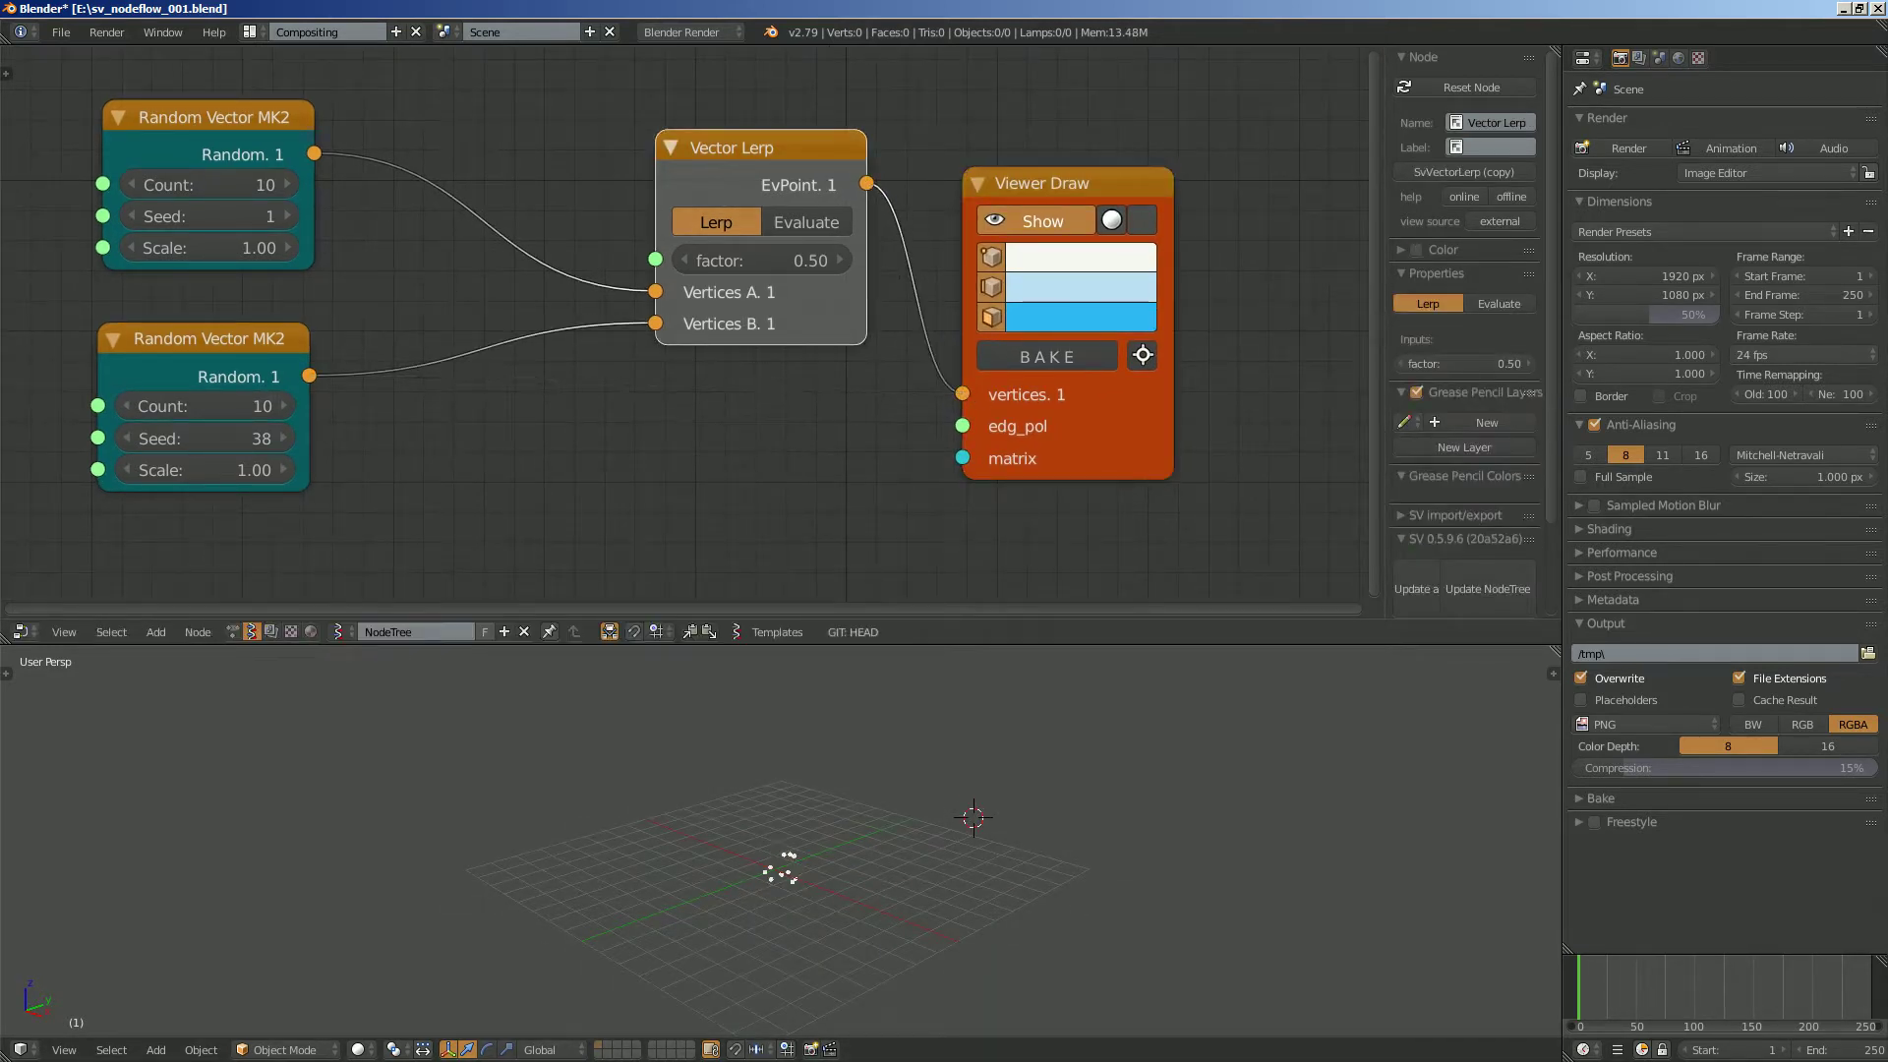
Raise the Vector Lerp factor to 1.00 and inspect the points in the 3D view.
mouse_move(787, 260)
mouse_down()
mouse_move(748, 260)
mouse_move(845, 260)
mouse_up()
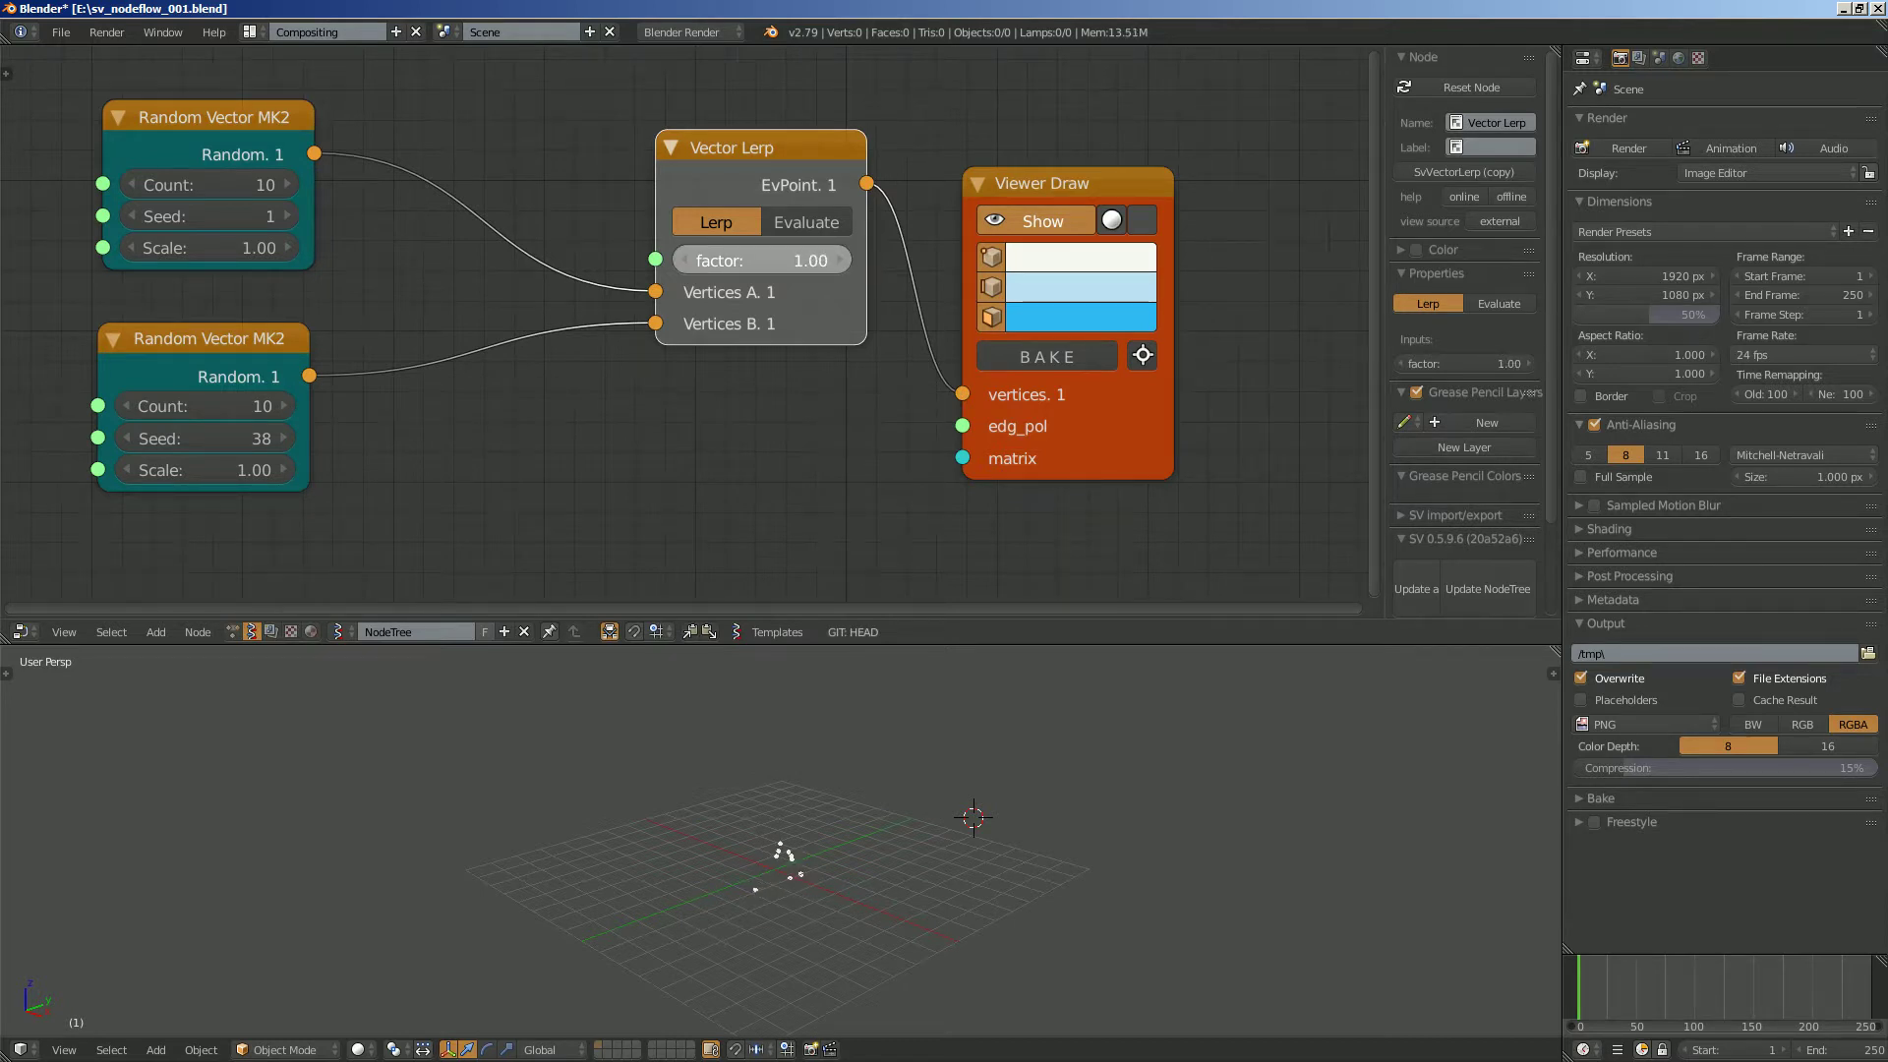
middle_drag(866, 787, 834, 798)
scroll(833, 799, up, 3)
Add an Int node ahead of the two Random Vector MK2 nodes in the node tree.
drag(202, 117, 206, 134)
drag(203, 339, 218, 361)
middle_drag(217, 361, 403, 356)
key(shift+a)
click(59, 330)
text(int)
key(Down)
key(Down)
key(Down)
key(Down)
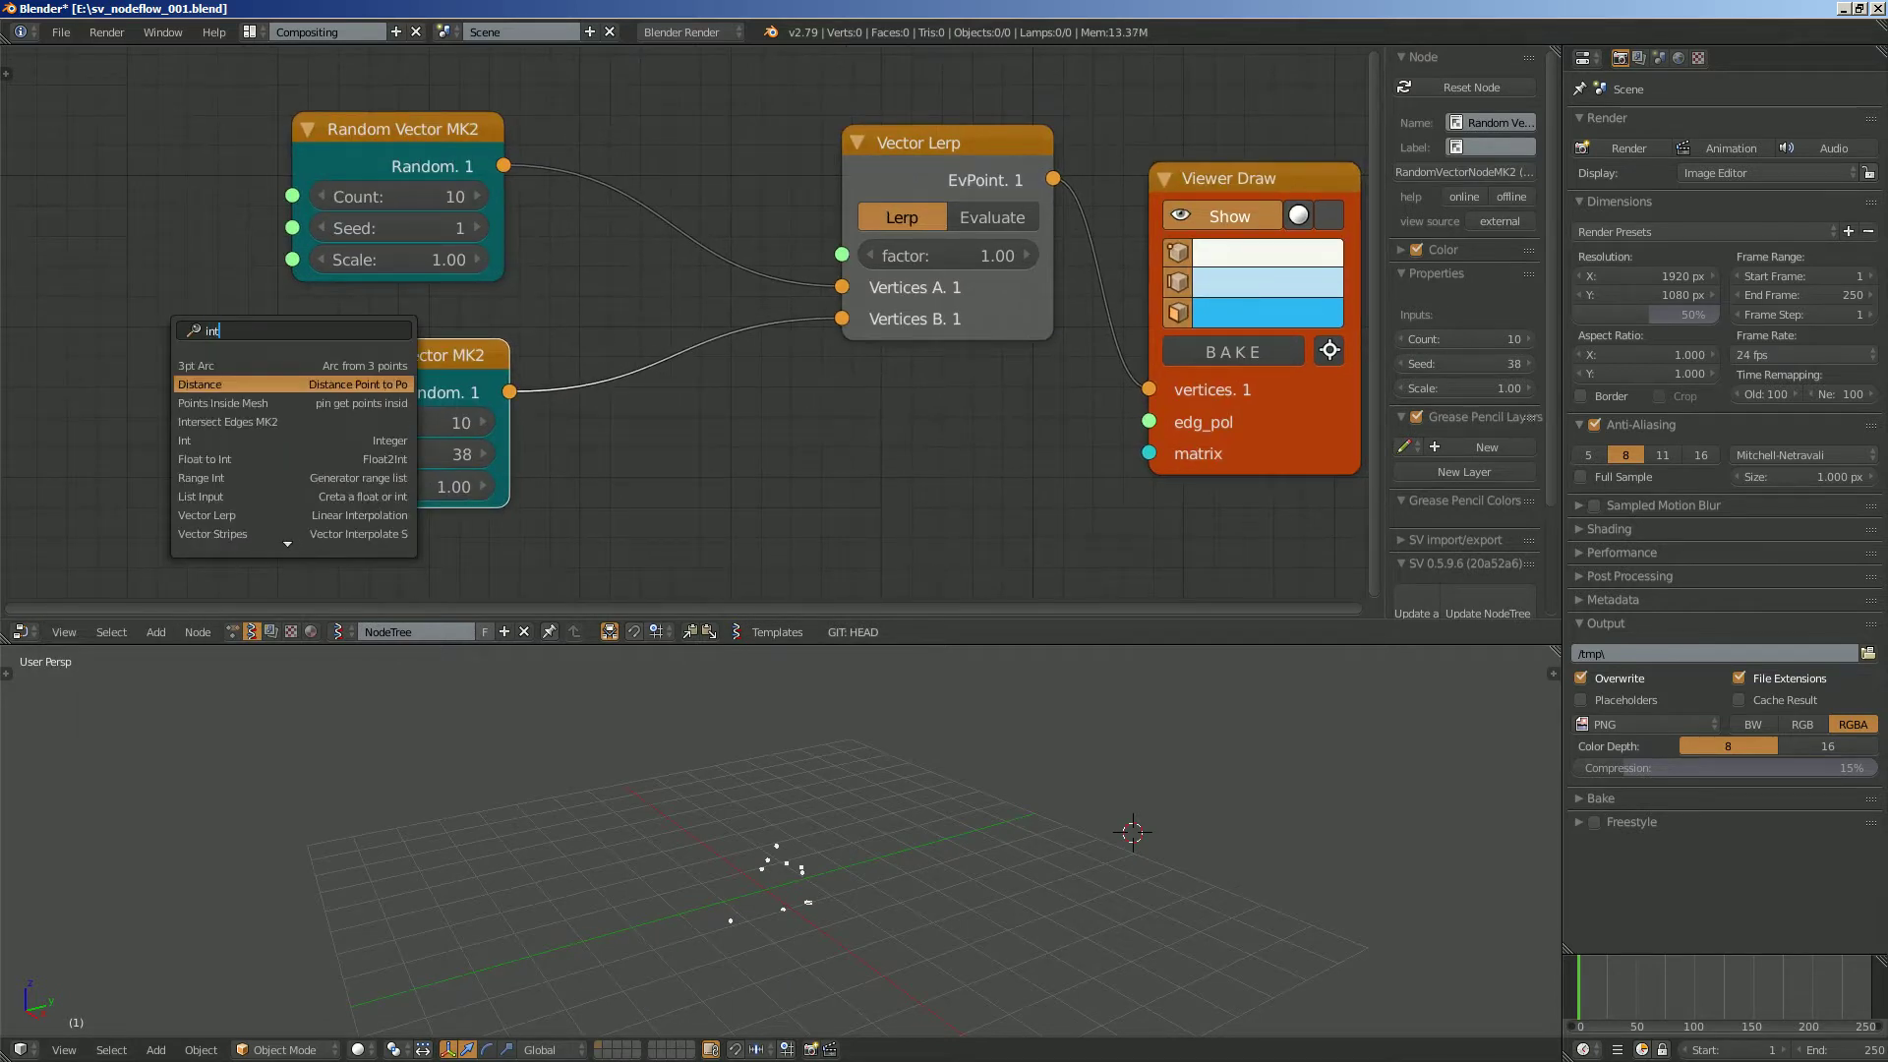
key(Return)
click(45, 315)
Connect the Int node to the Count of both Random Vector MK2 nodes and set its value to 23.
click(128, 376)
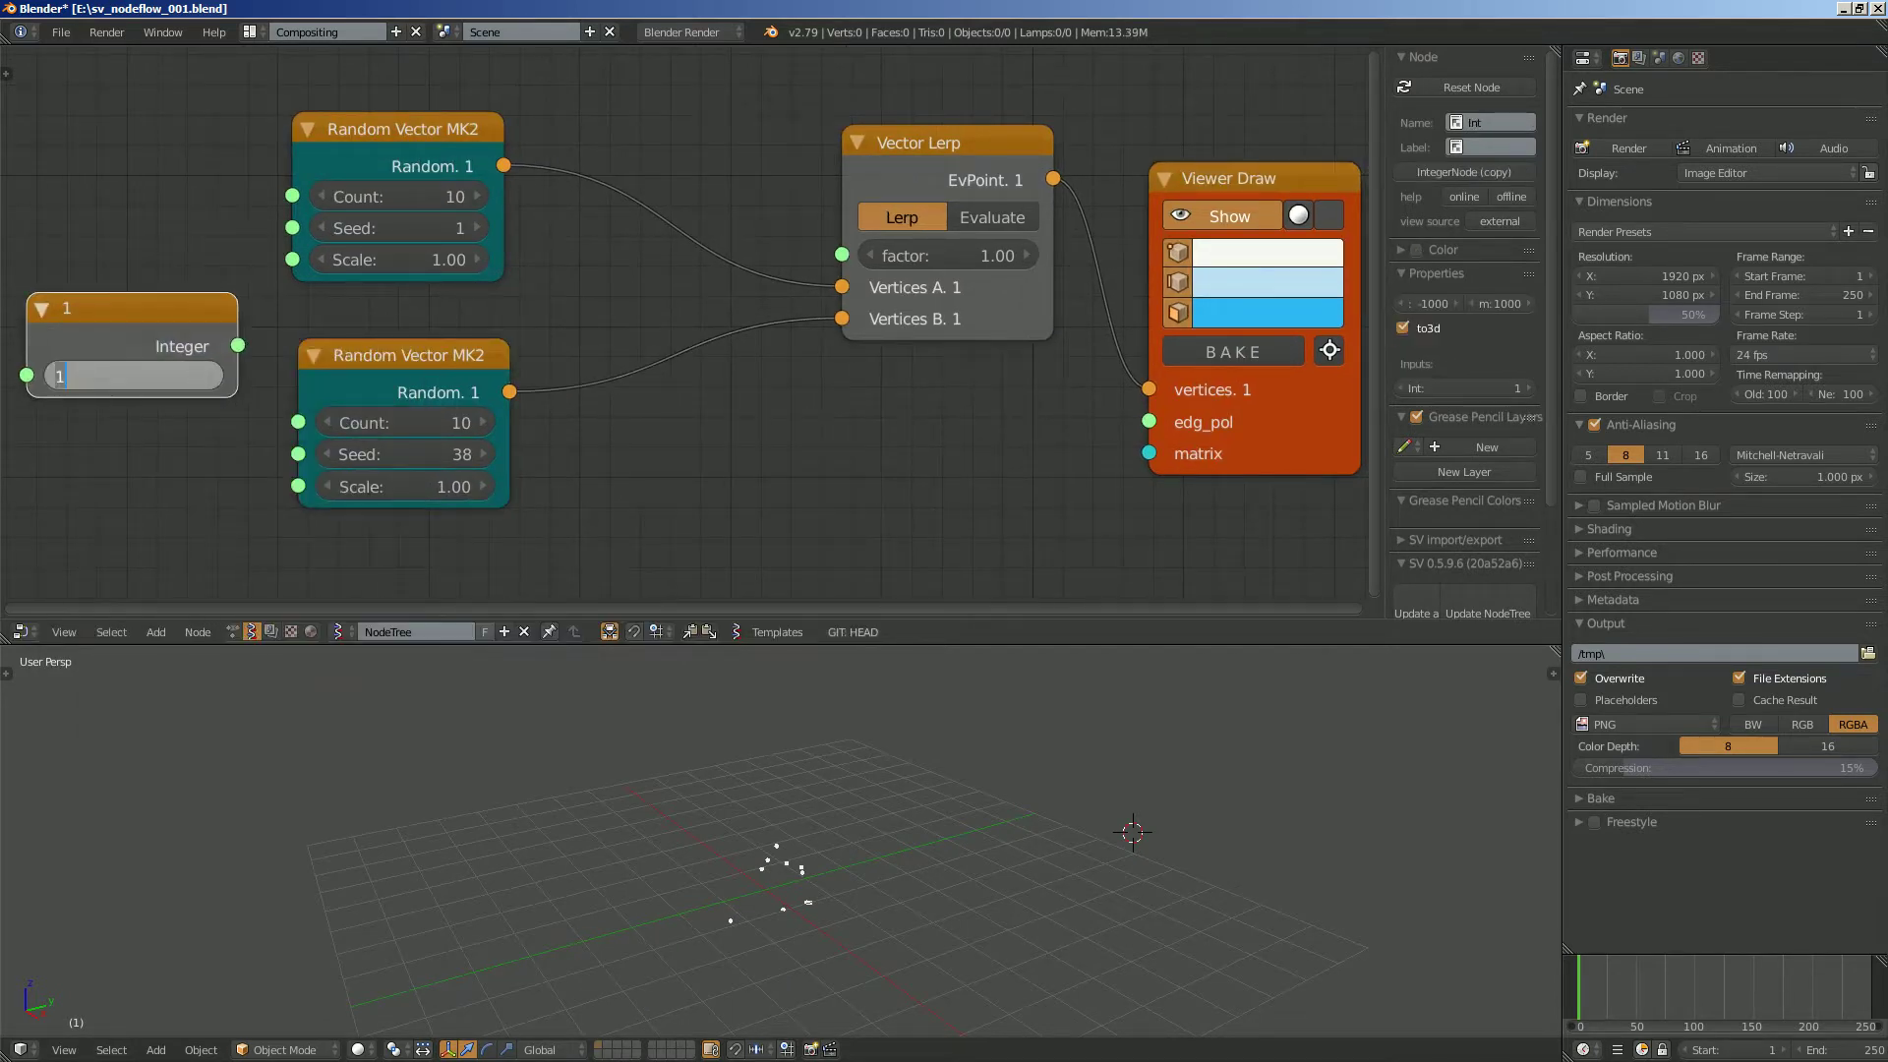
text(110)
key(Return)
drag(238, 345, 298, 423)
drag(147, 375, 163, 375)
Set the Vector Lerp factor to 0.00 and save the file.
drag(959, 255, 900, 255)
middle_drag(905, 825, 988, 841)
key(ctrl+s)
middle_drag(688, 442, 688, 449)
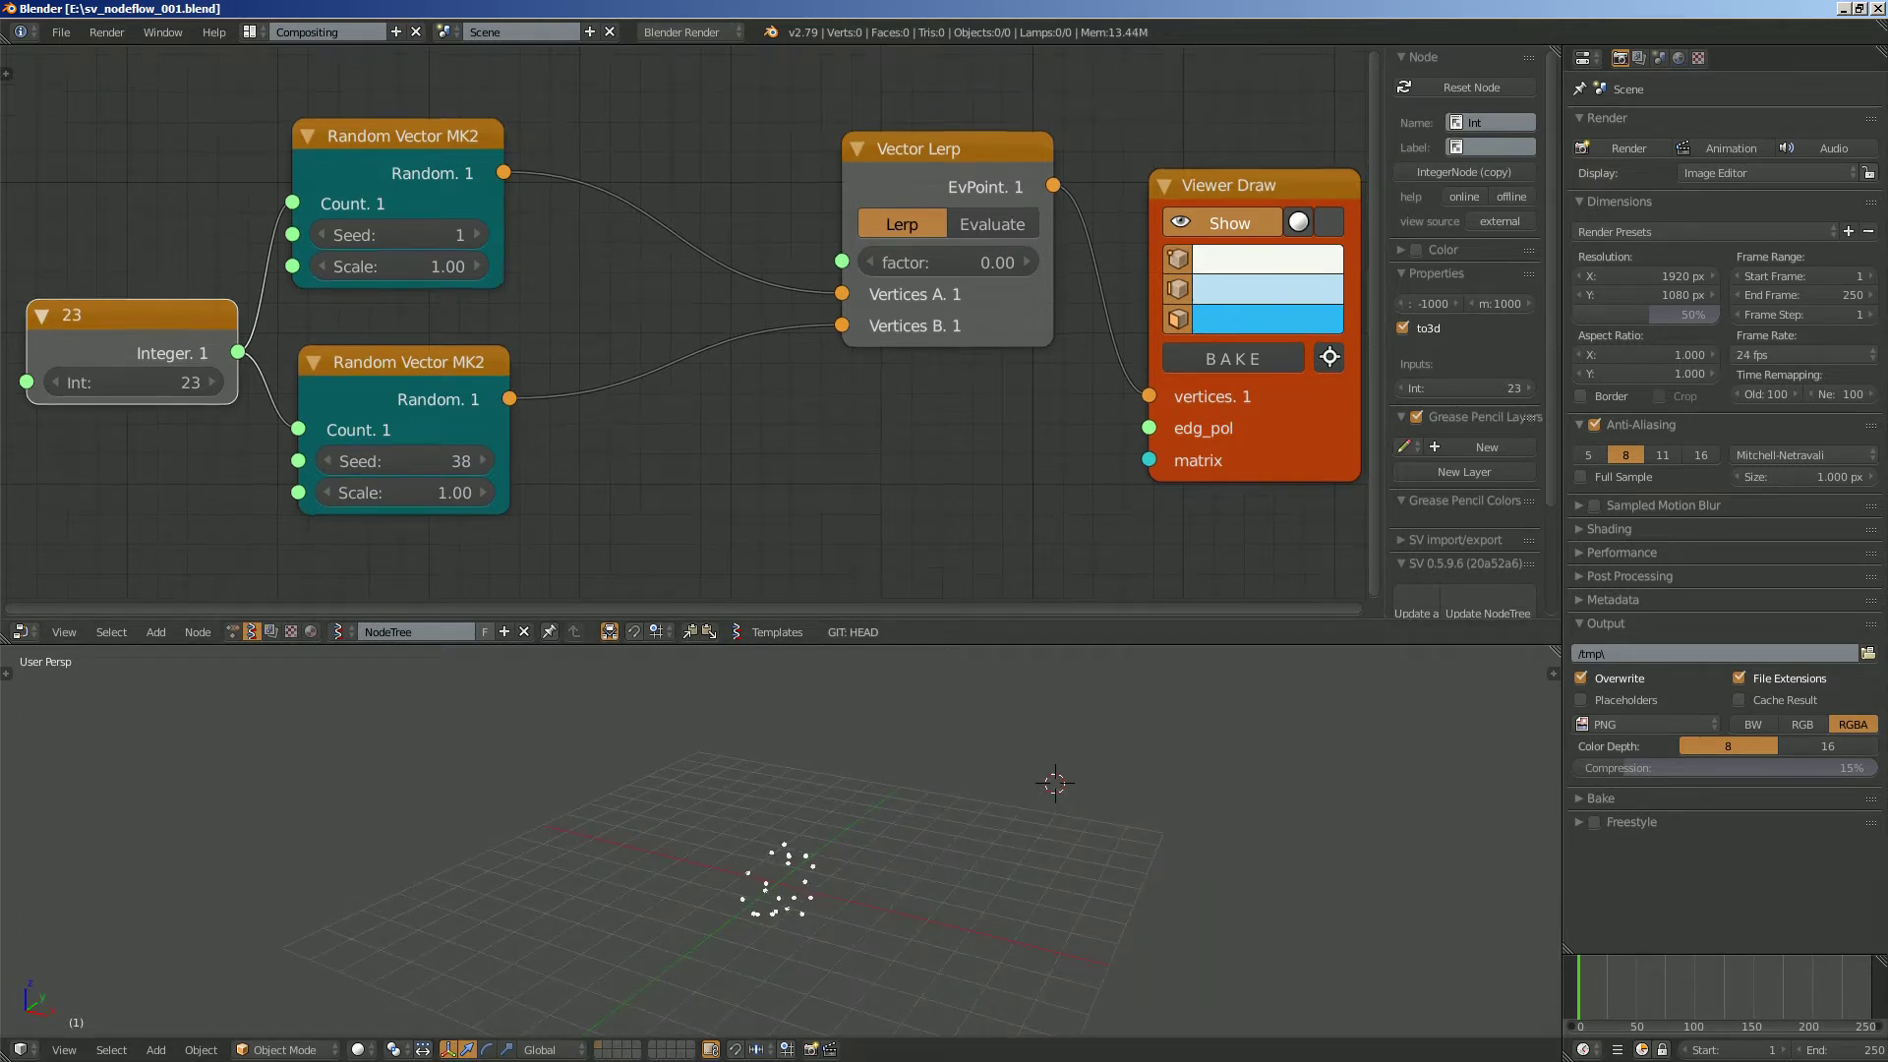
Hide the node editor's sidebar and spread out the Int and Random Vector MK2 nodes, narrowing the Int node.
key(n)
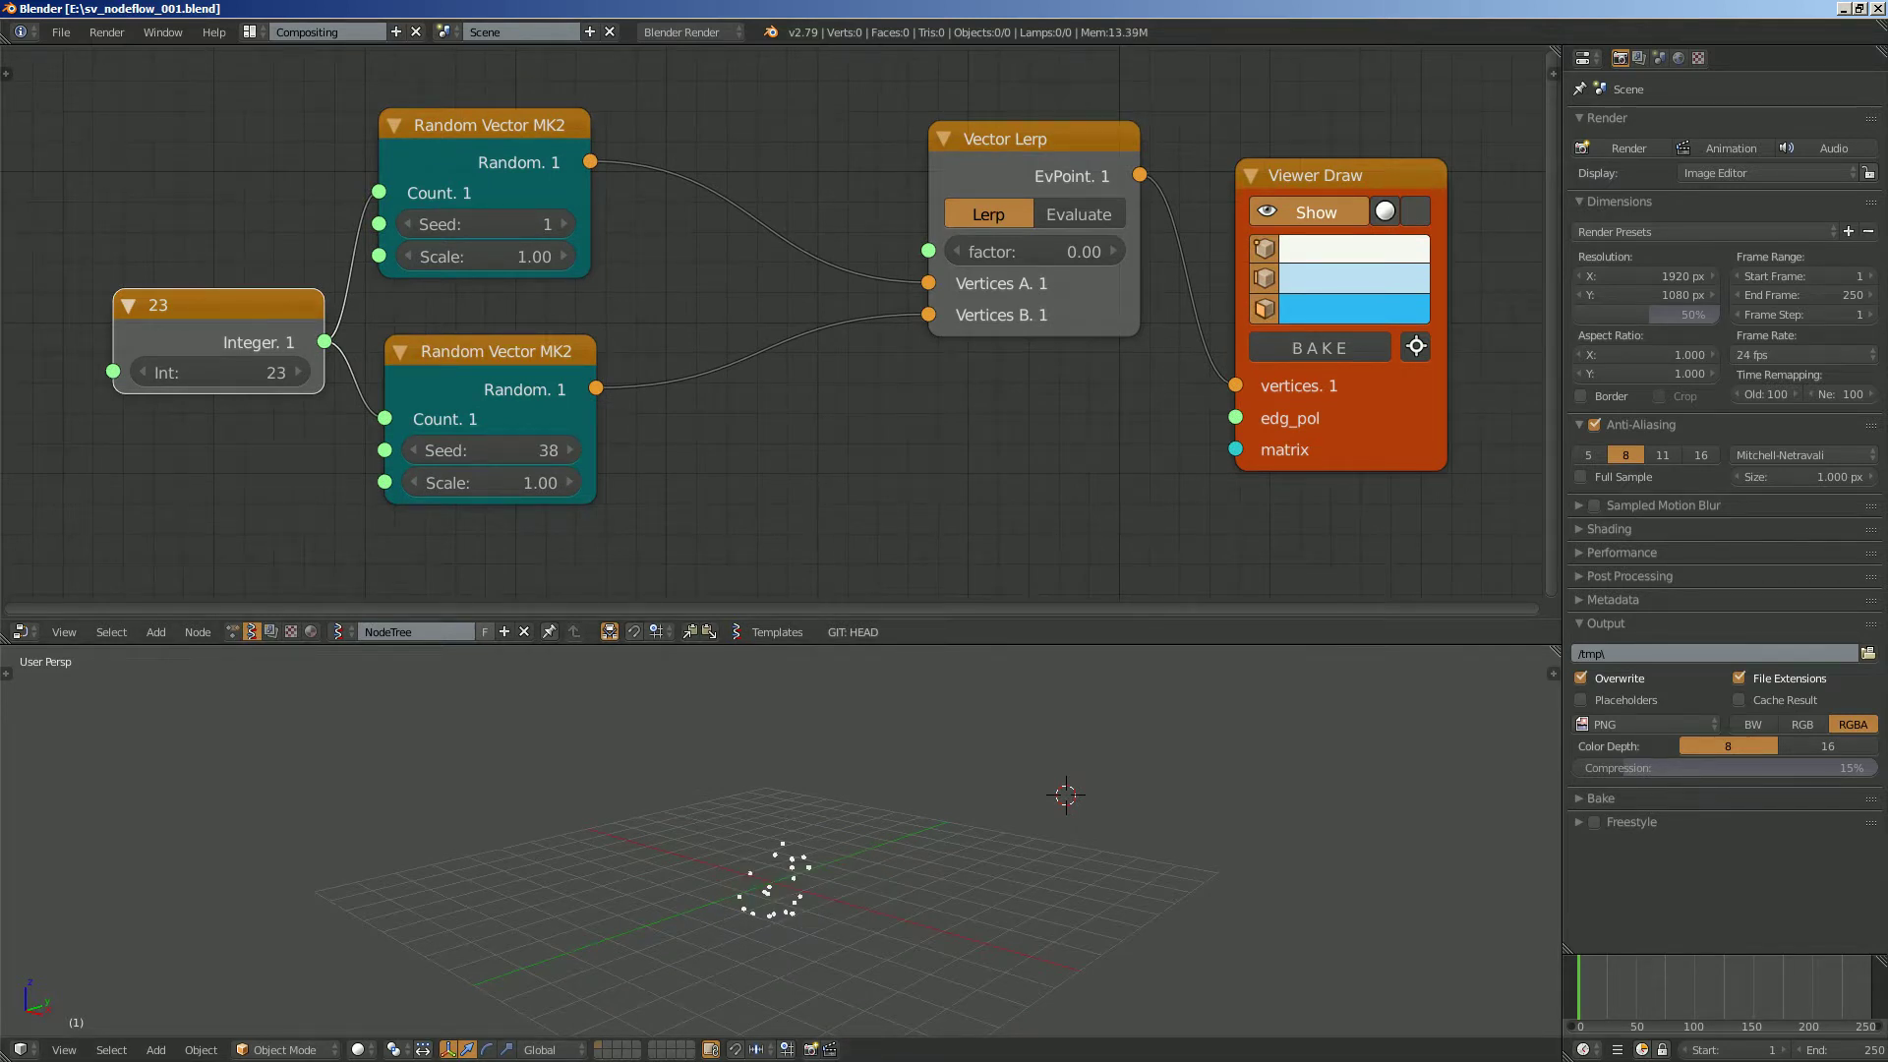
middle_drag(688, 413, 718, 416)
drag(522, 129, 519, 108)
drag(353, 372, 306, 373)
drag(521, 355, 521, 385)
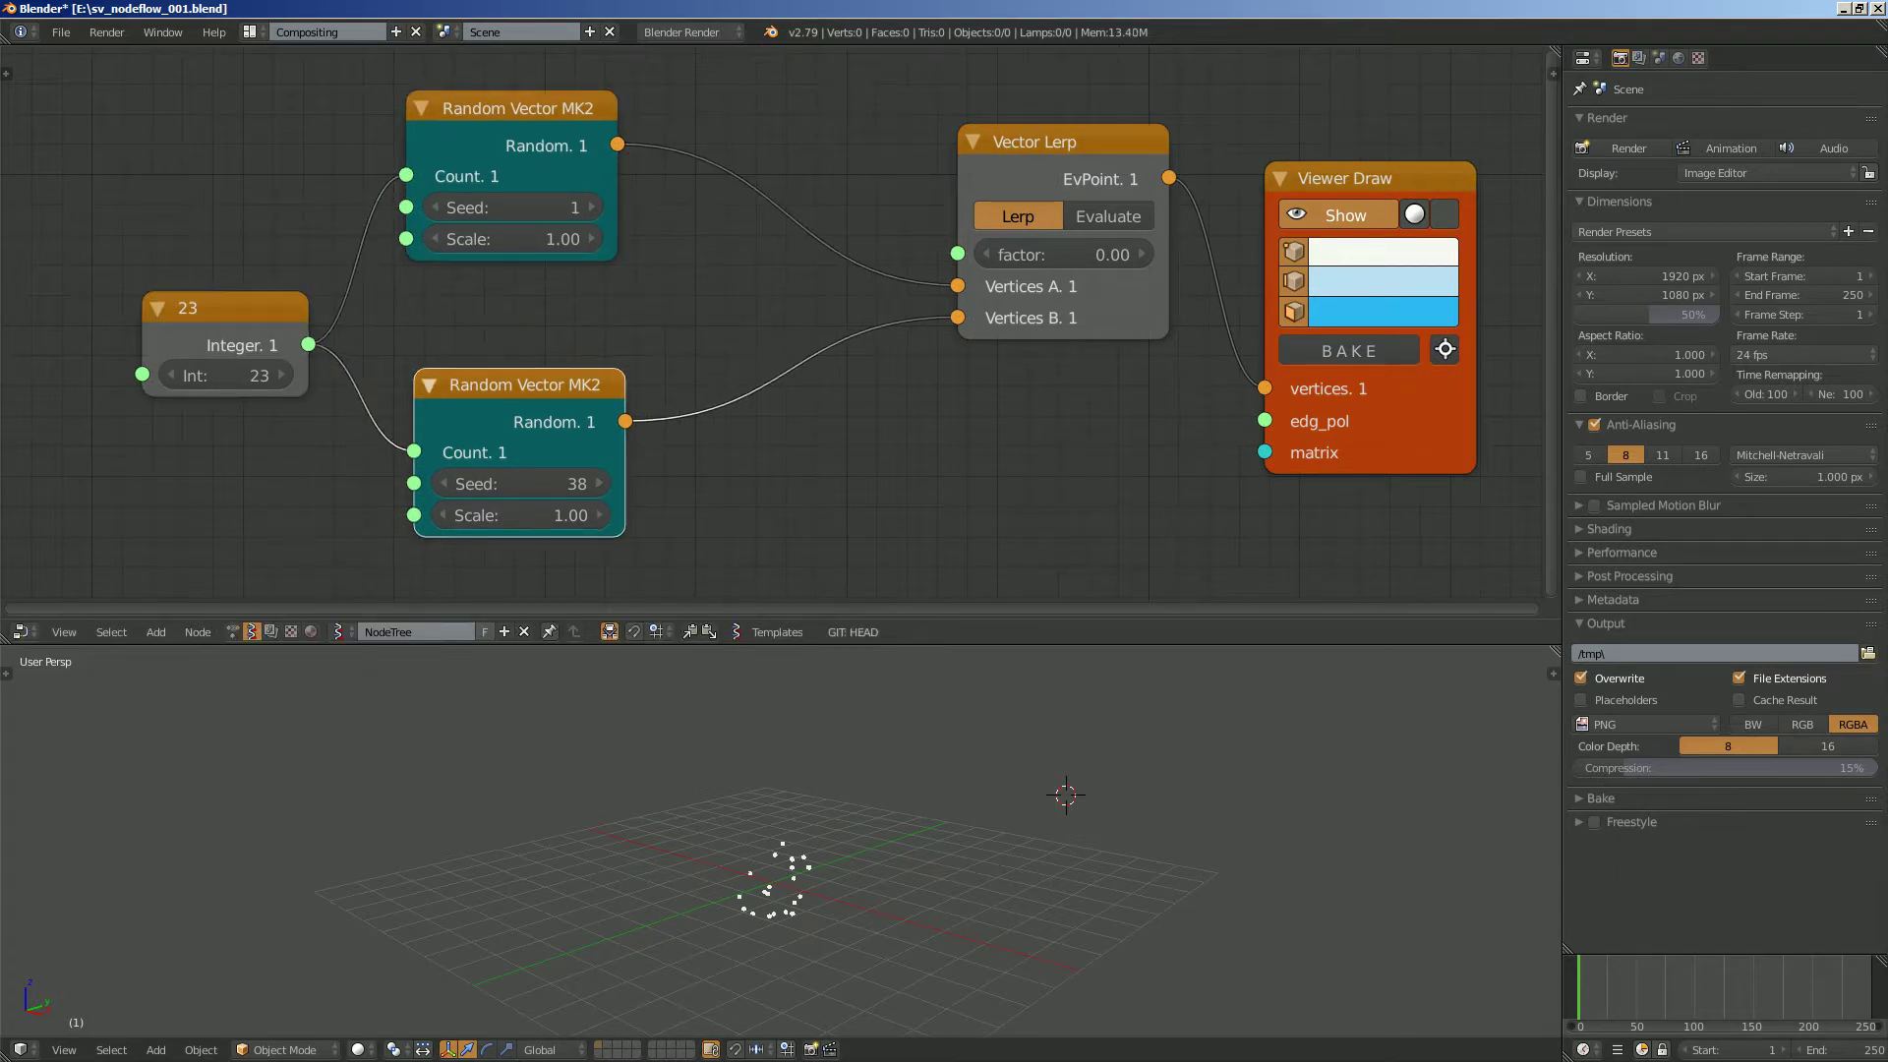
drag(231, 309, 194, 315)
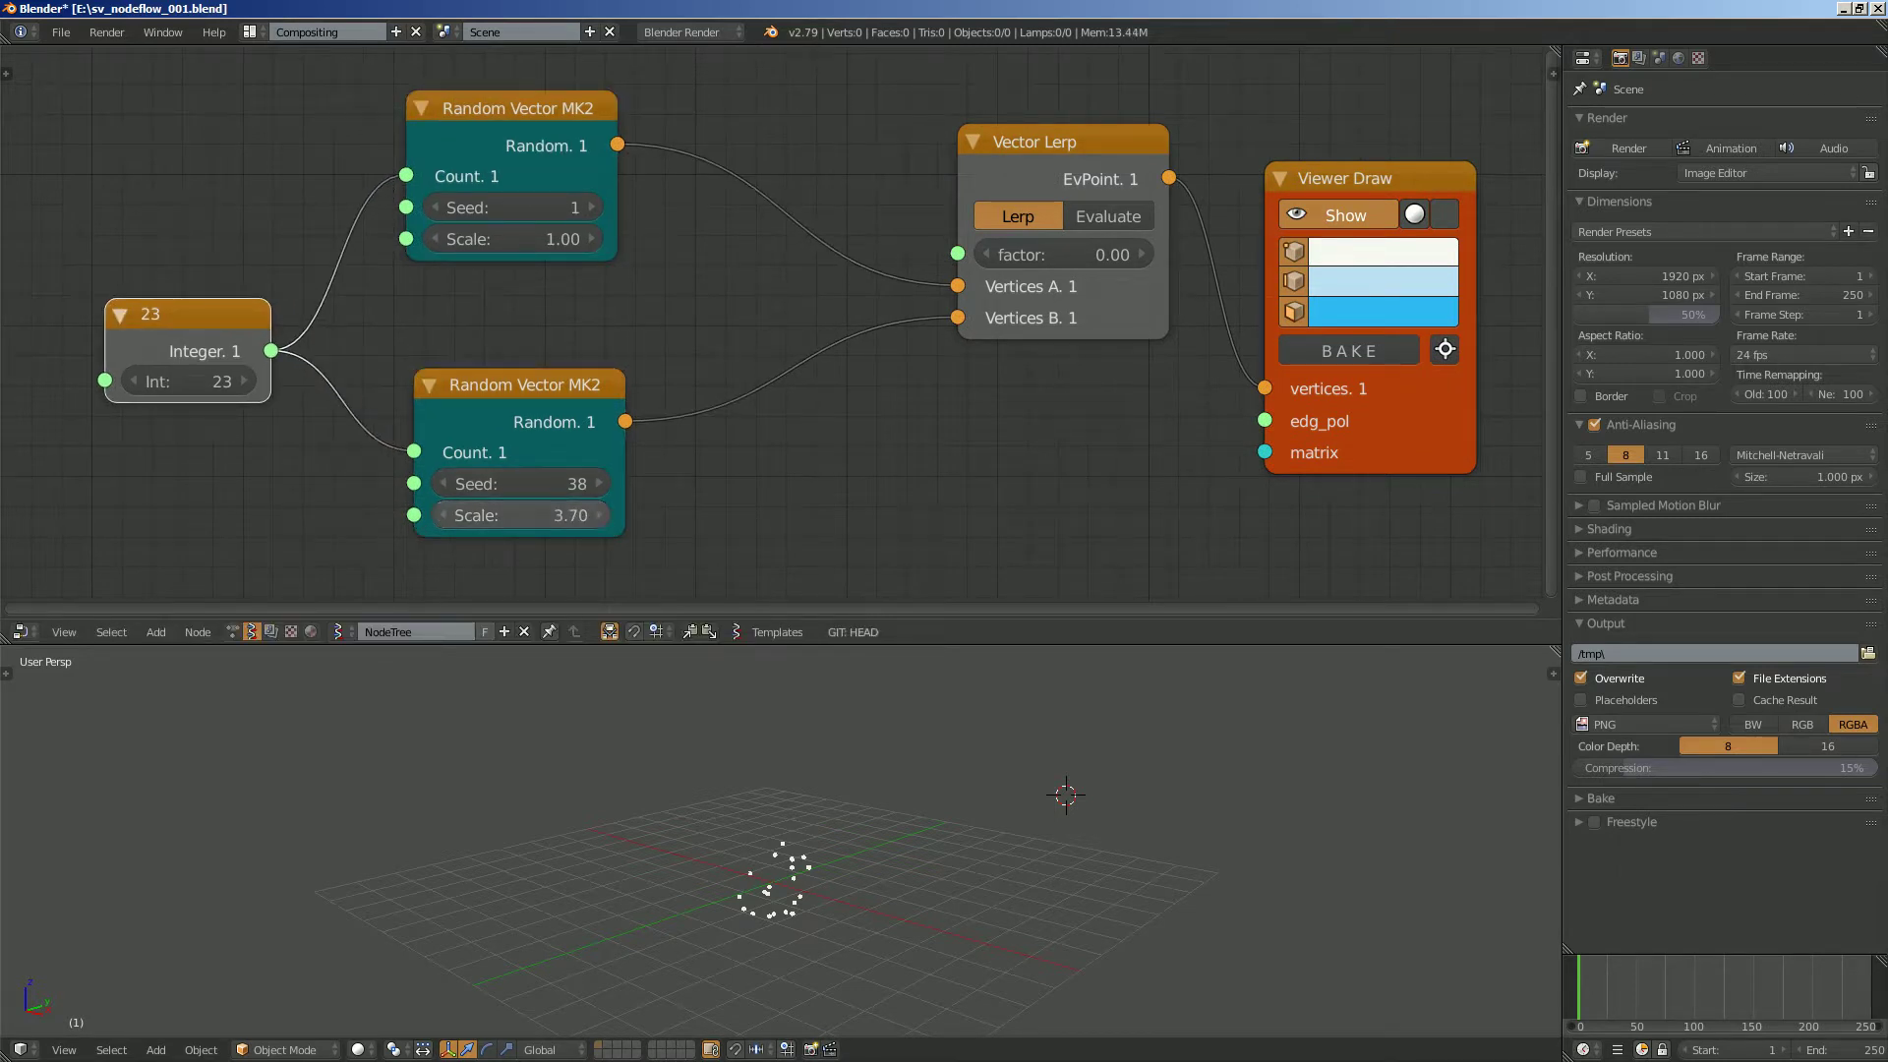
Set the Scale of the second Random Vector MK2 node to 5.00 and move the node slightly lower.
click(521, 515)
text(5)
key(Return)
drag(521, 384, 536, 405)
Sweep the Vector Lerp factor up to 1.00 and set it to 0.90 to compare the point positions.
drag(1064, 254, 1163, 254)
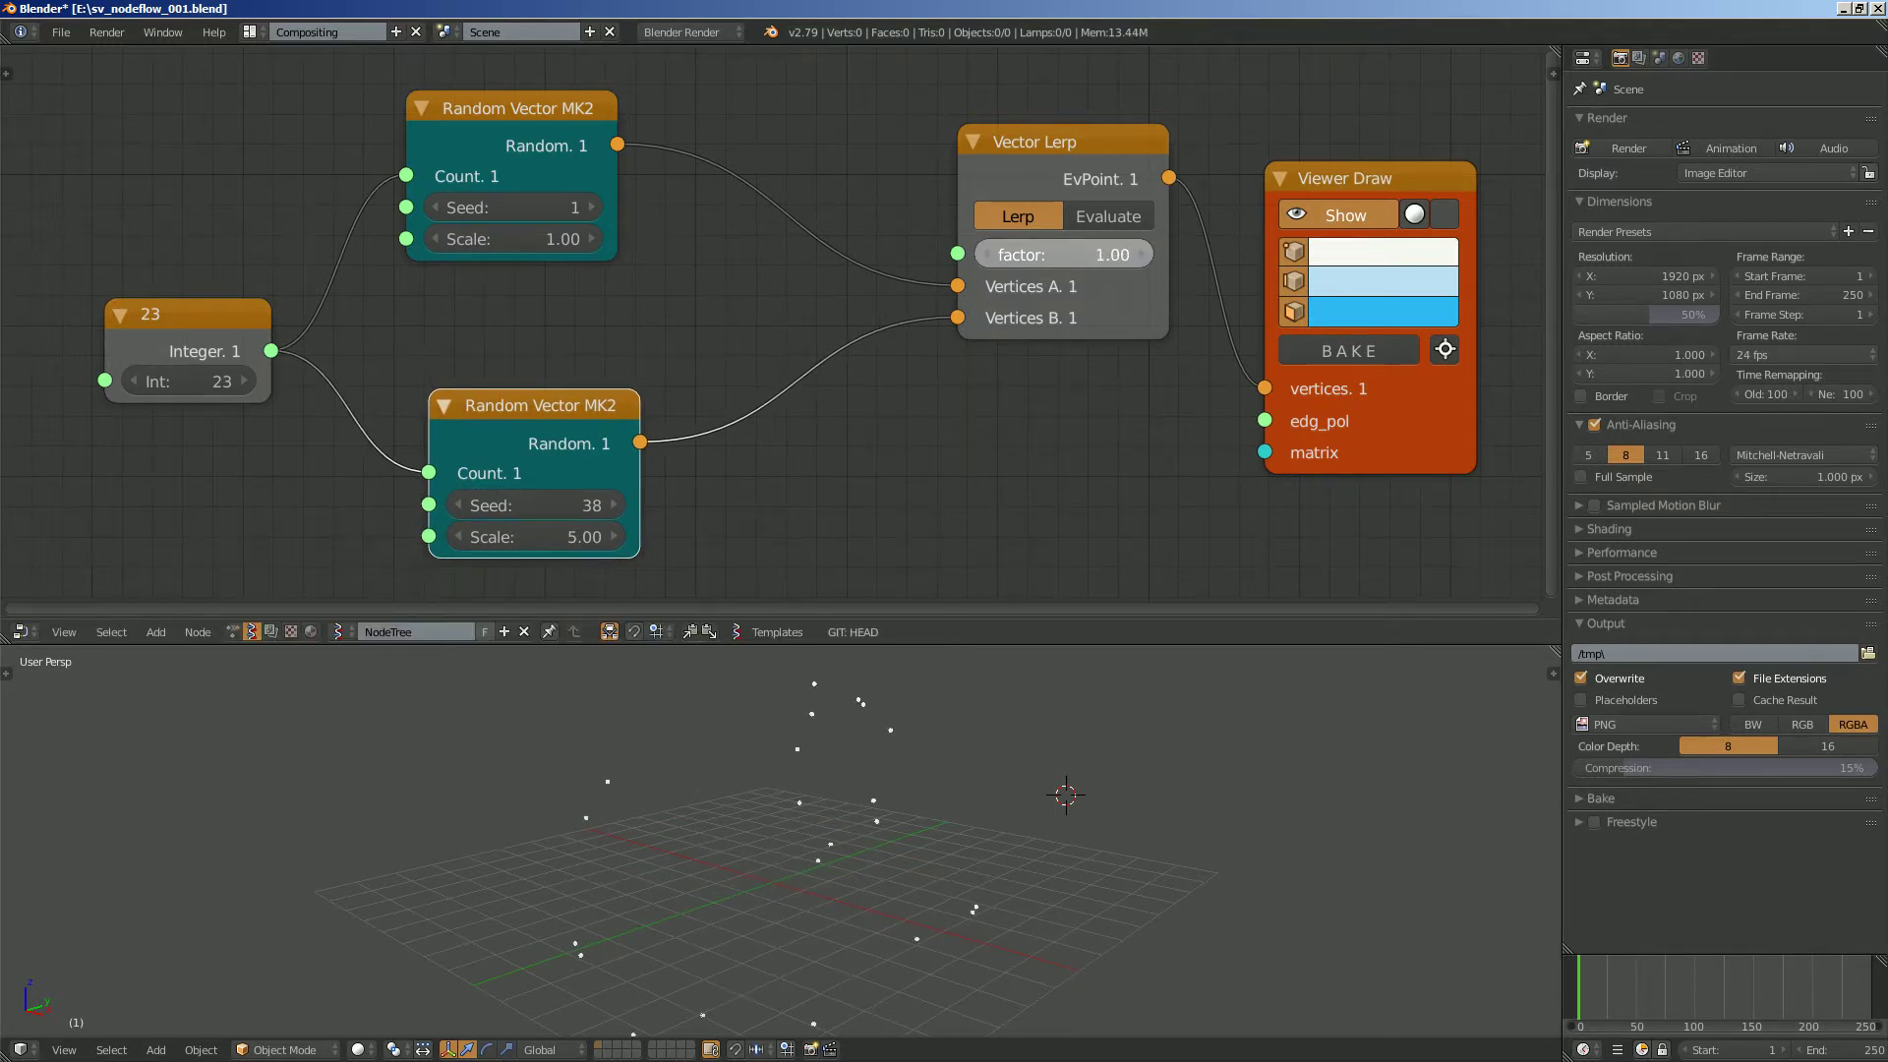
drag(1091, 255, 1052, 255)
scroll(944, 835, down, 2)
middle_drag(944, 836, 934, 842)
Insert a Vector Rewire node between the first Random Vector MK2 and Vector Lerp, set to swap Scalar and Z.
middle_drag(835, 364, 839, 421)
drag(1037, 199, 1083, 190)
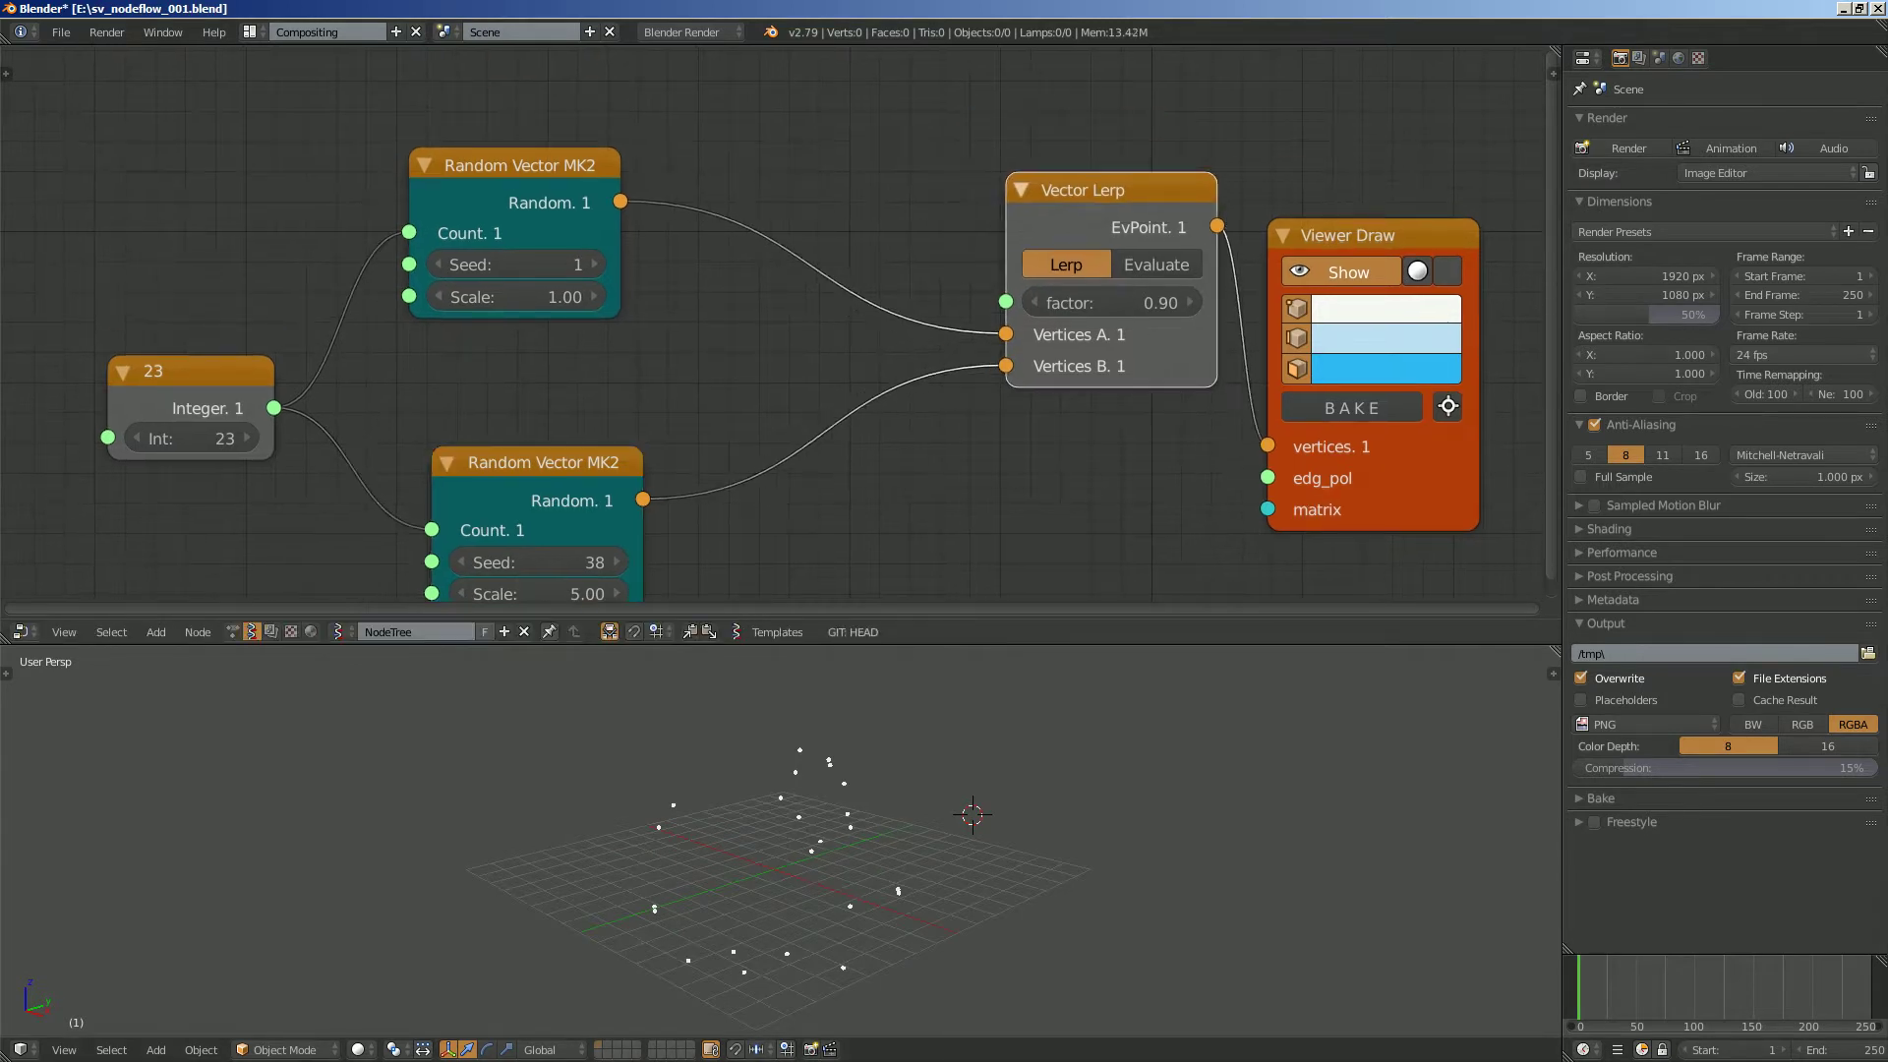
key(alt+space)
text(rewi)
key(Return)
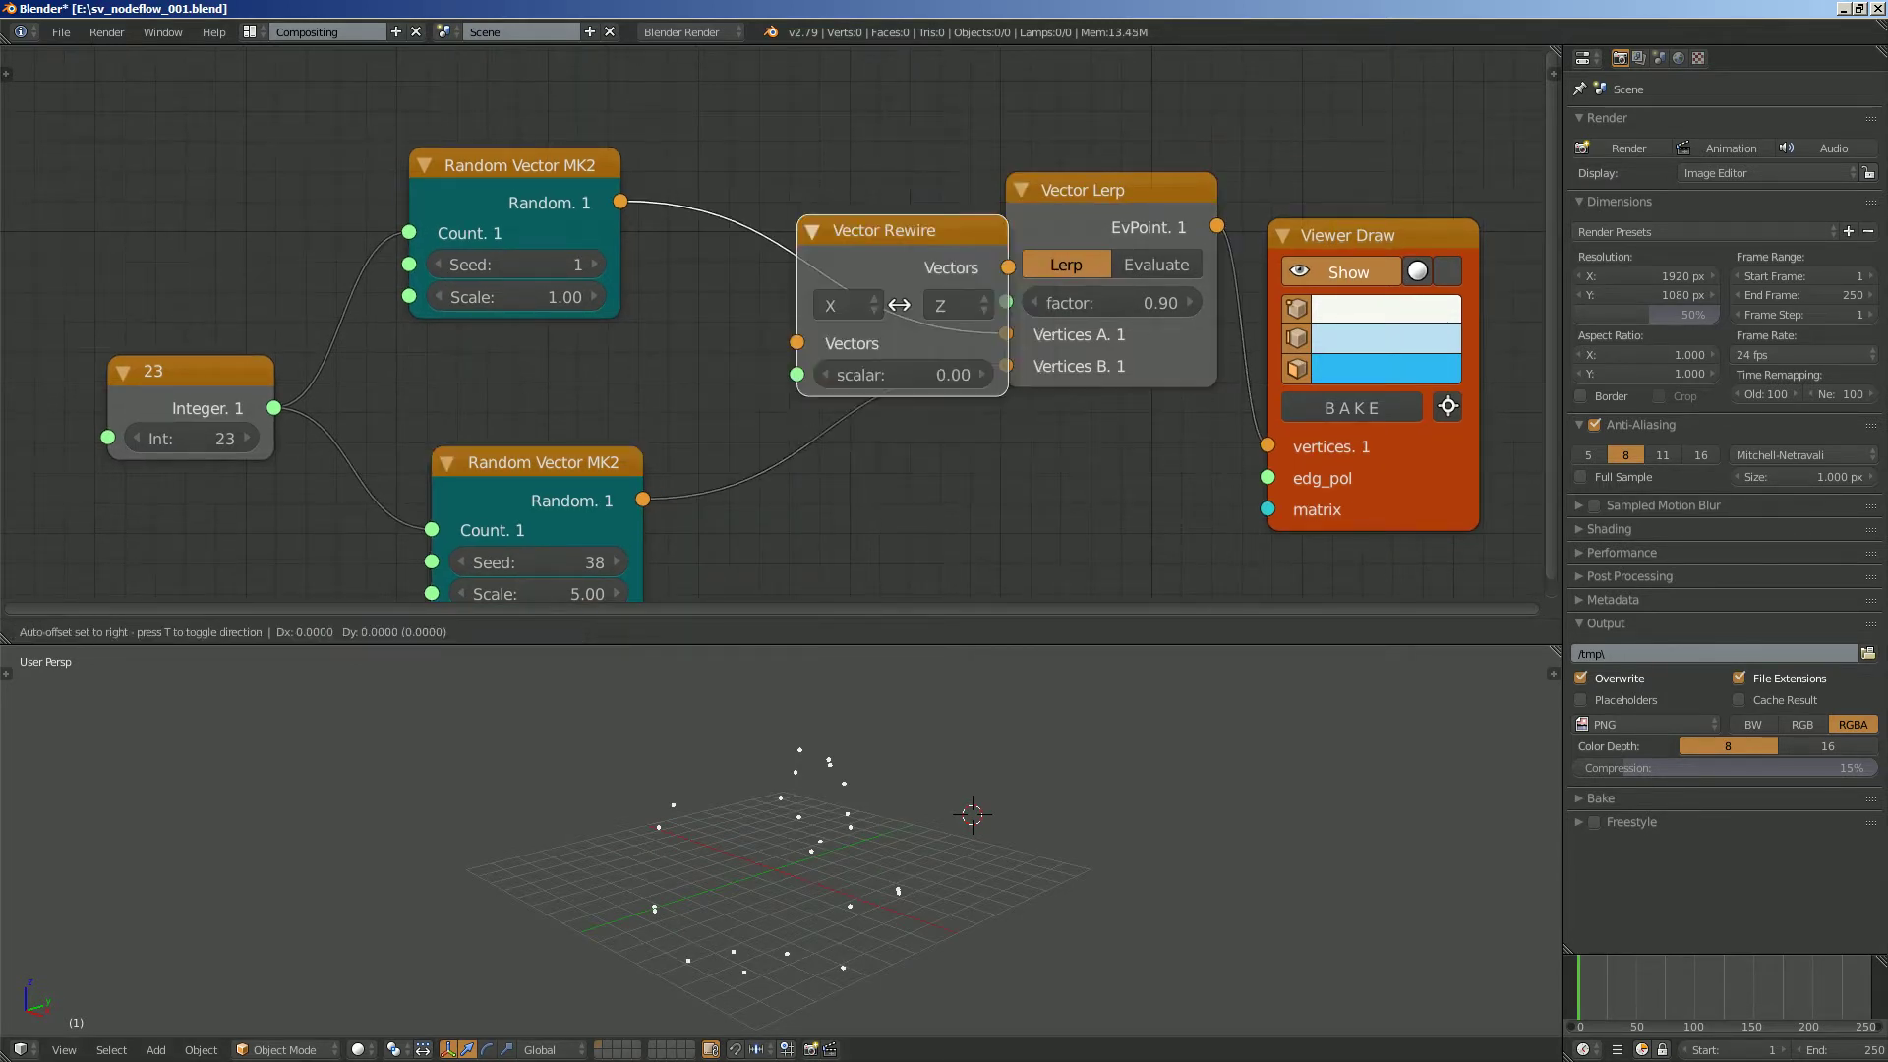
click(846, 246)
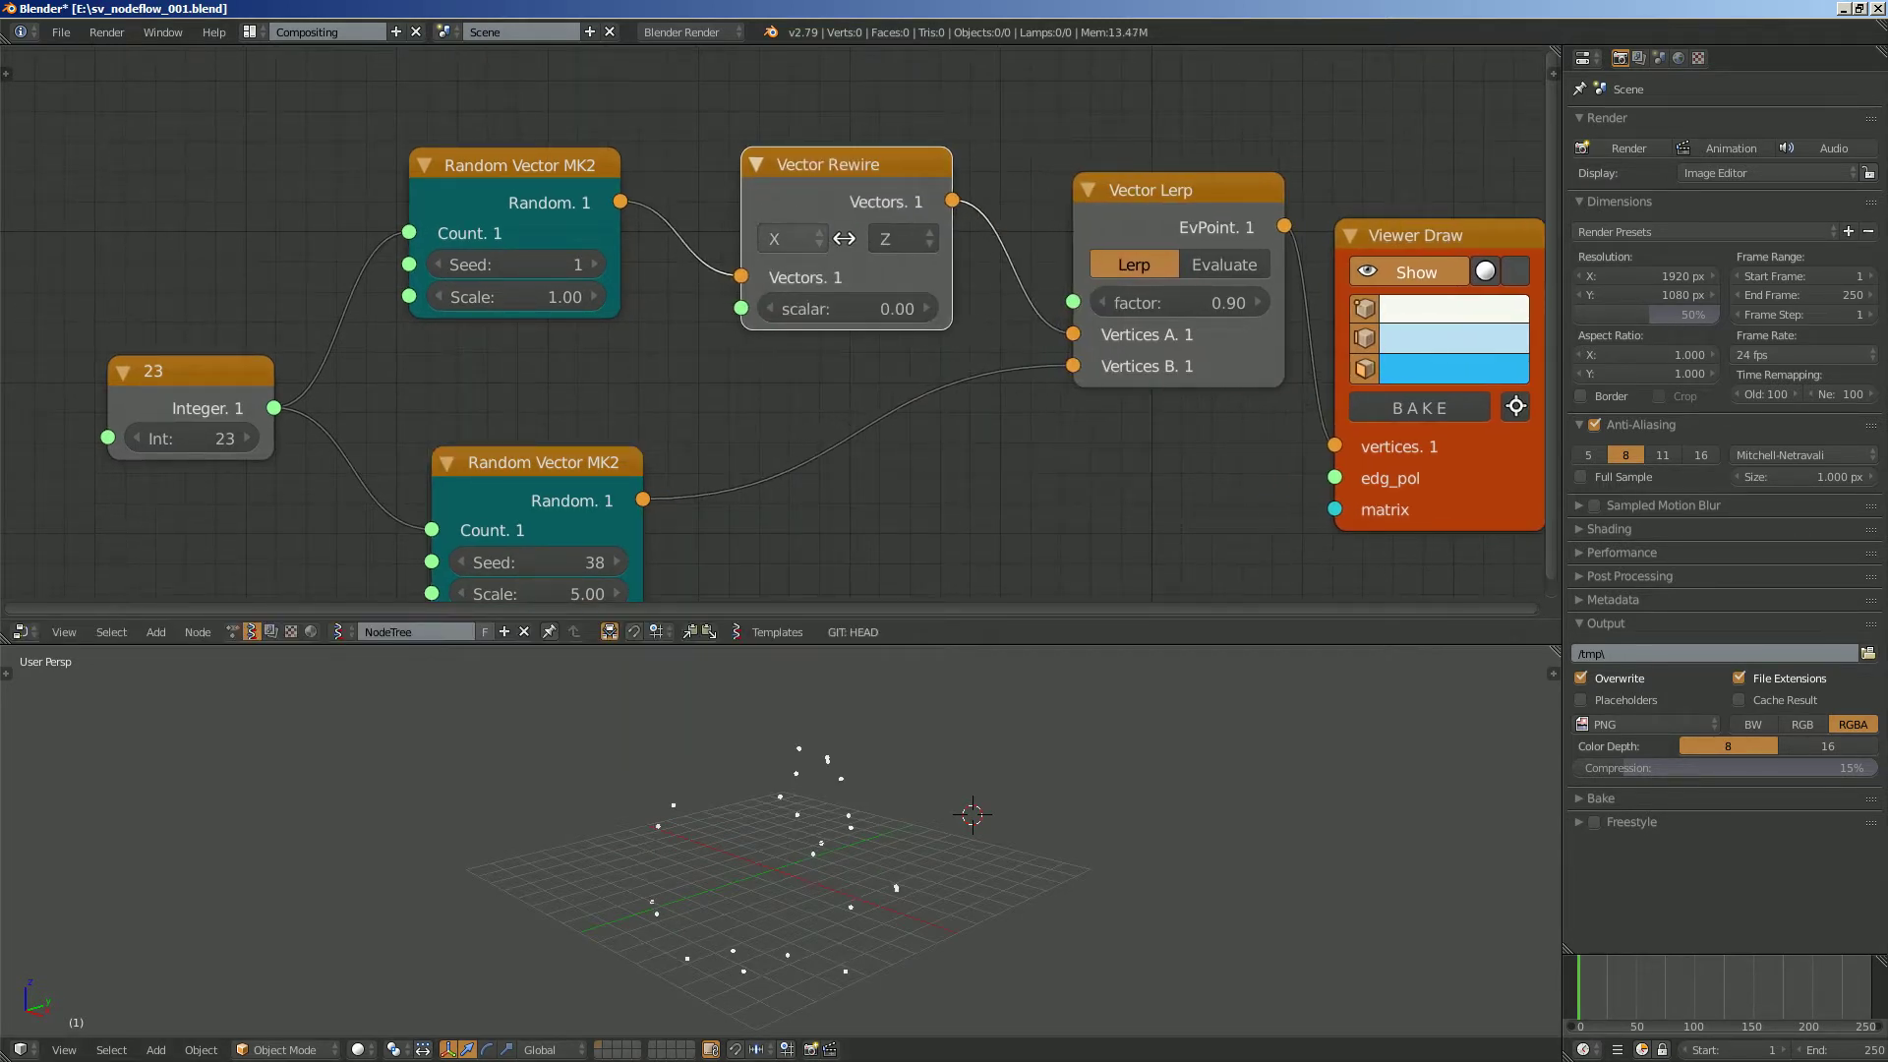
click(787, 238)
click(836, 103)
drag(836, 165, 780, 111)
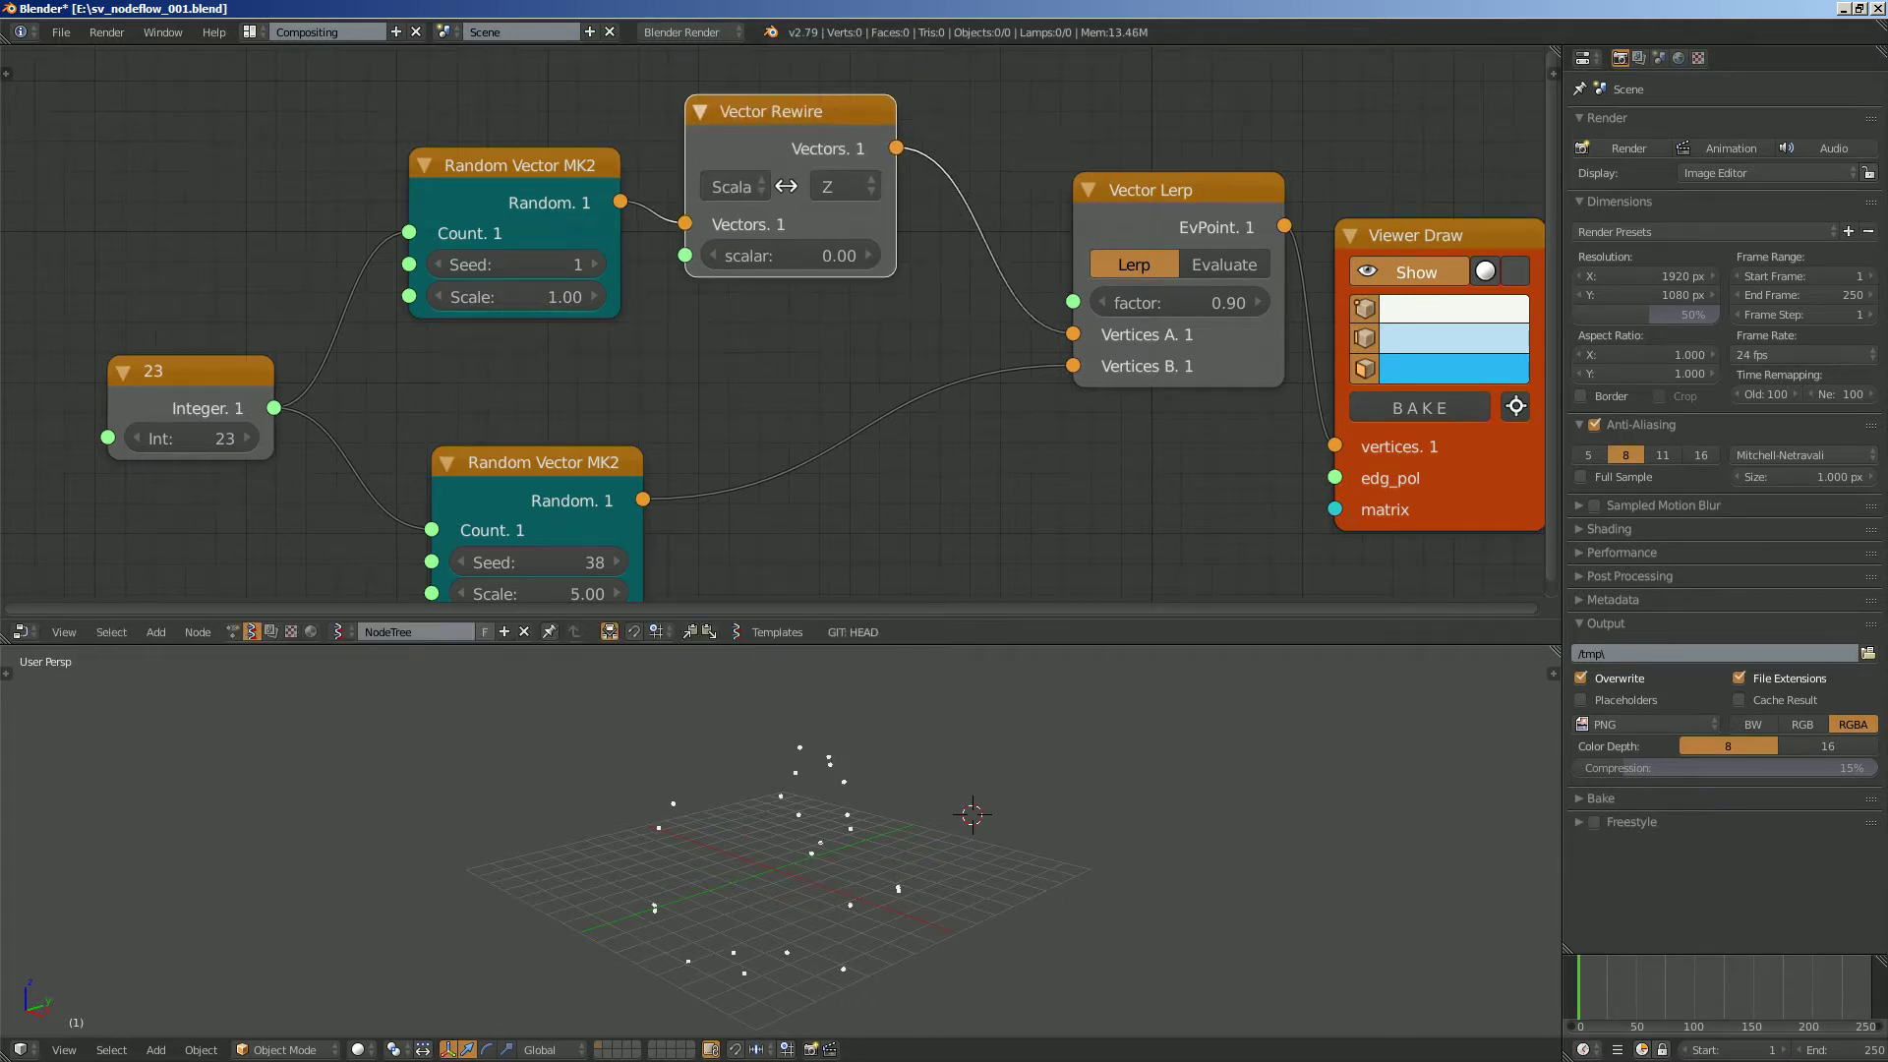
Duplicate the Vector Rewire node and insert the copy between the second Random Vector MK2 and Vertices B.
key(shift+d)
click(858, 358)
middle_drag(859, 358, 822, 337)
scroll(781, 843, down, 2)
middle_drag(835, 443, 761, 390)
scroll(802, 384, down, 1)
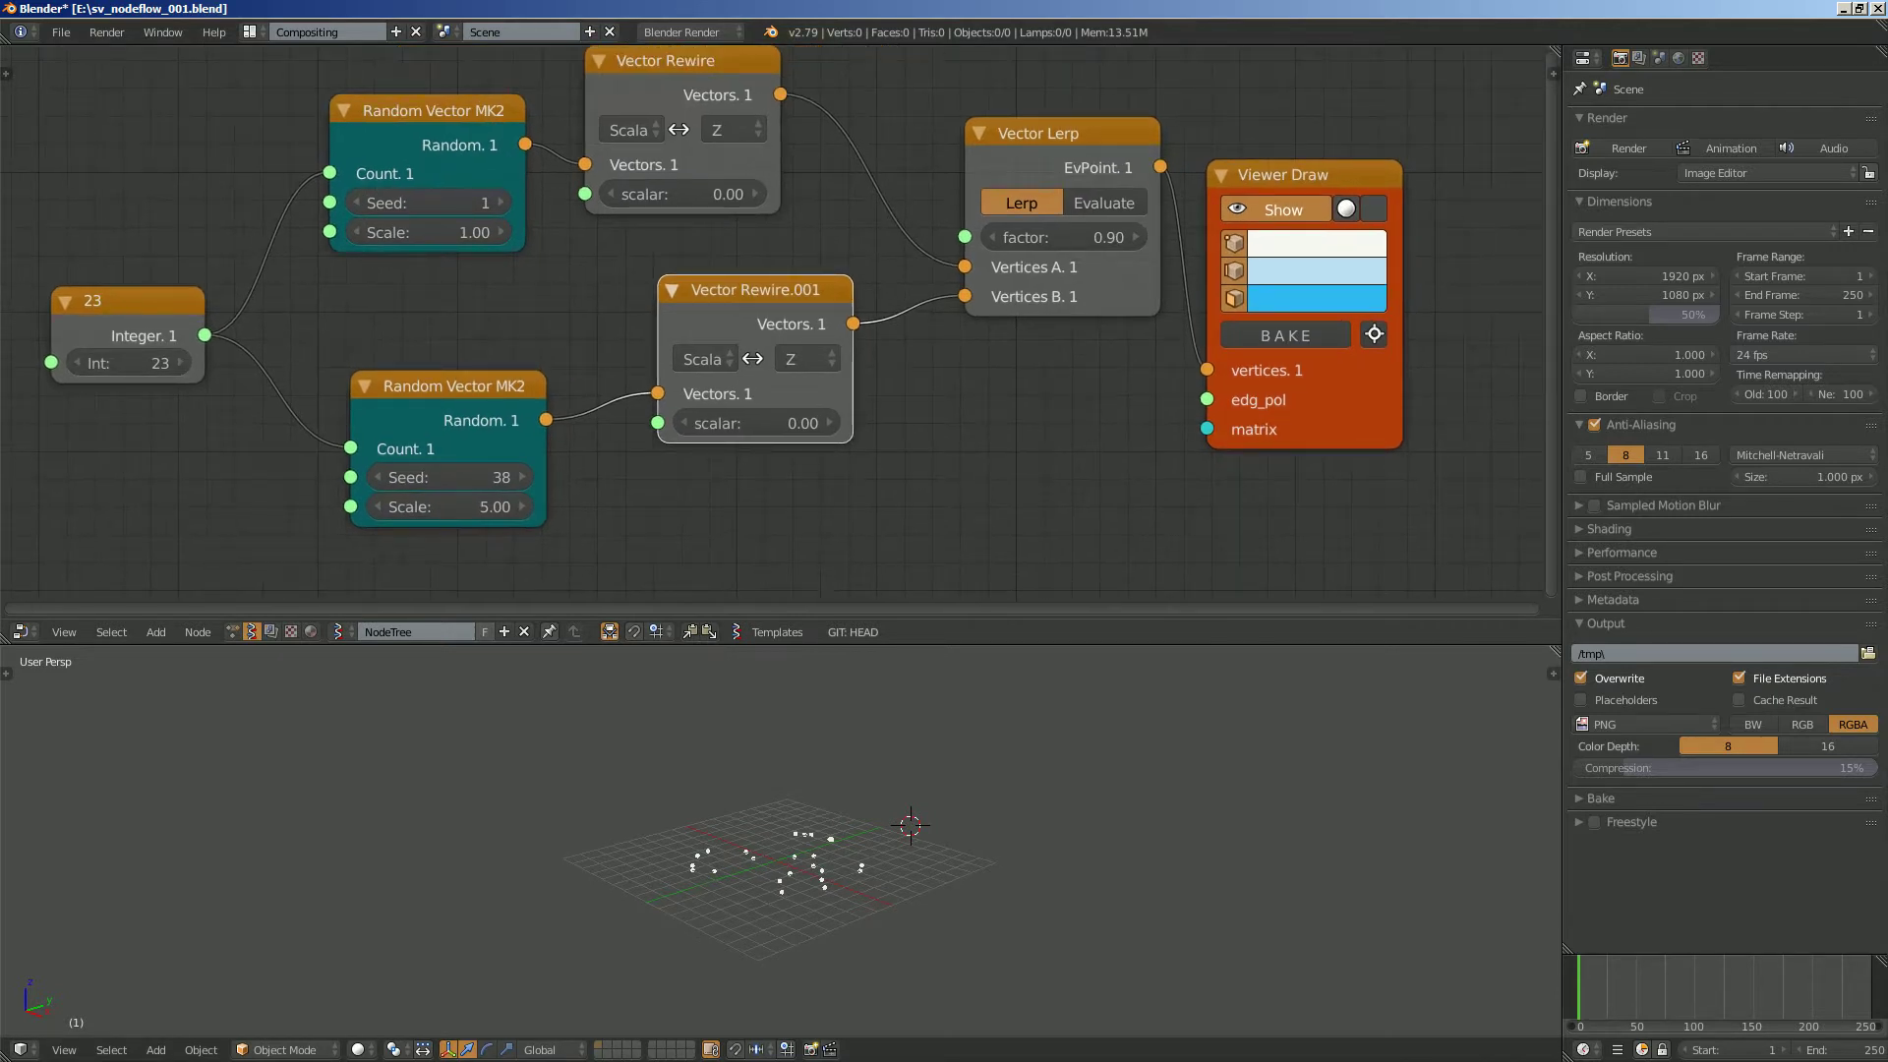
Examine the flattened points from another angle and set the Vector Lerp factor to 0.00.
mouse_move(1072, 236)
mouse_down()
mouse_move(983, 237)
mouse_move(1074, 237)
mouse_up()
mouse_move(1022, 767)
middle_down()
mouse_move(1032, 846)
mouse_move(1040, 828)
mouse_move(988, 782)
middle_up()
drag(1073, 237, 984, 237)
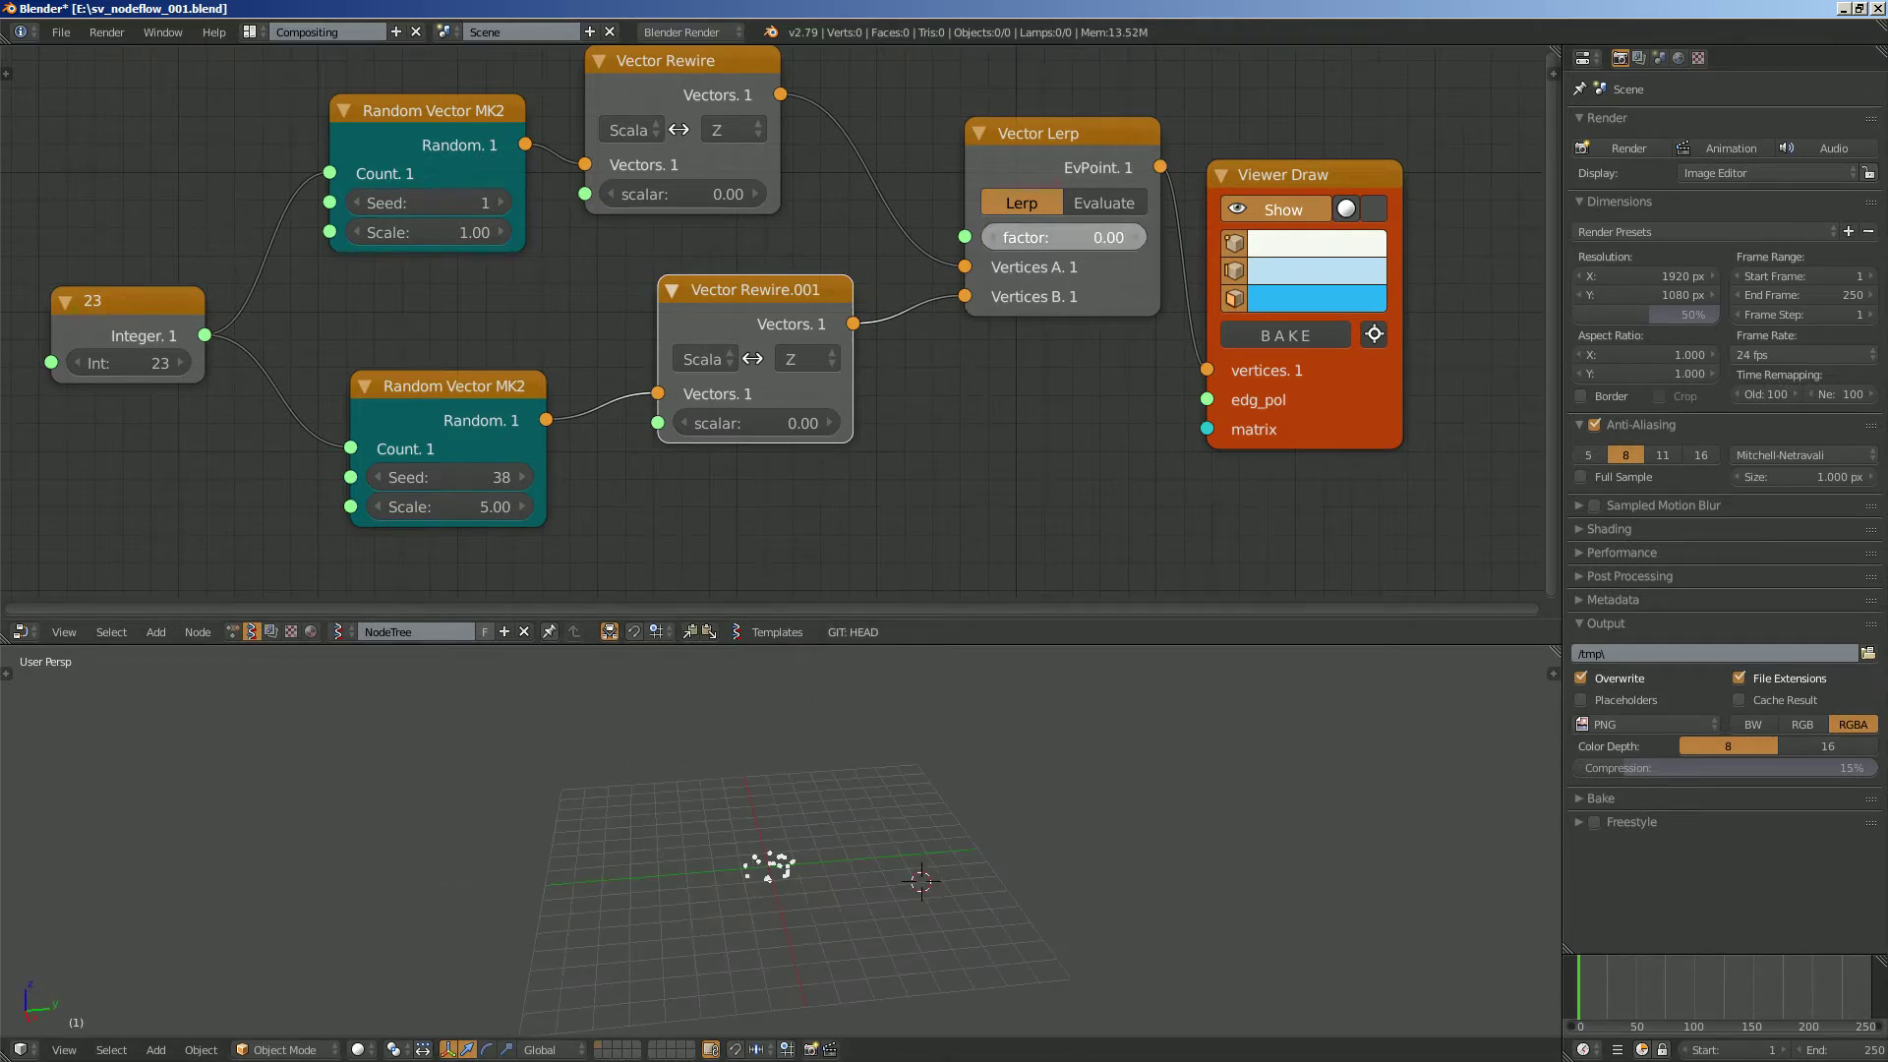
scroll(1210, 231, down, 2)
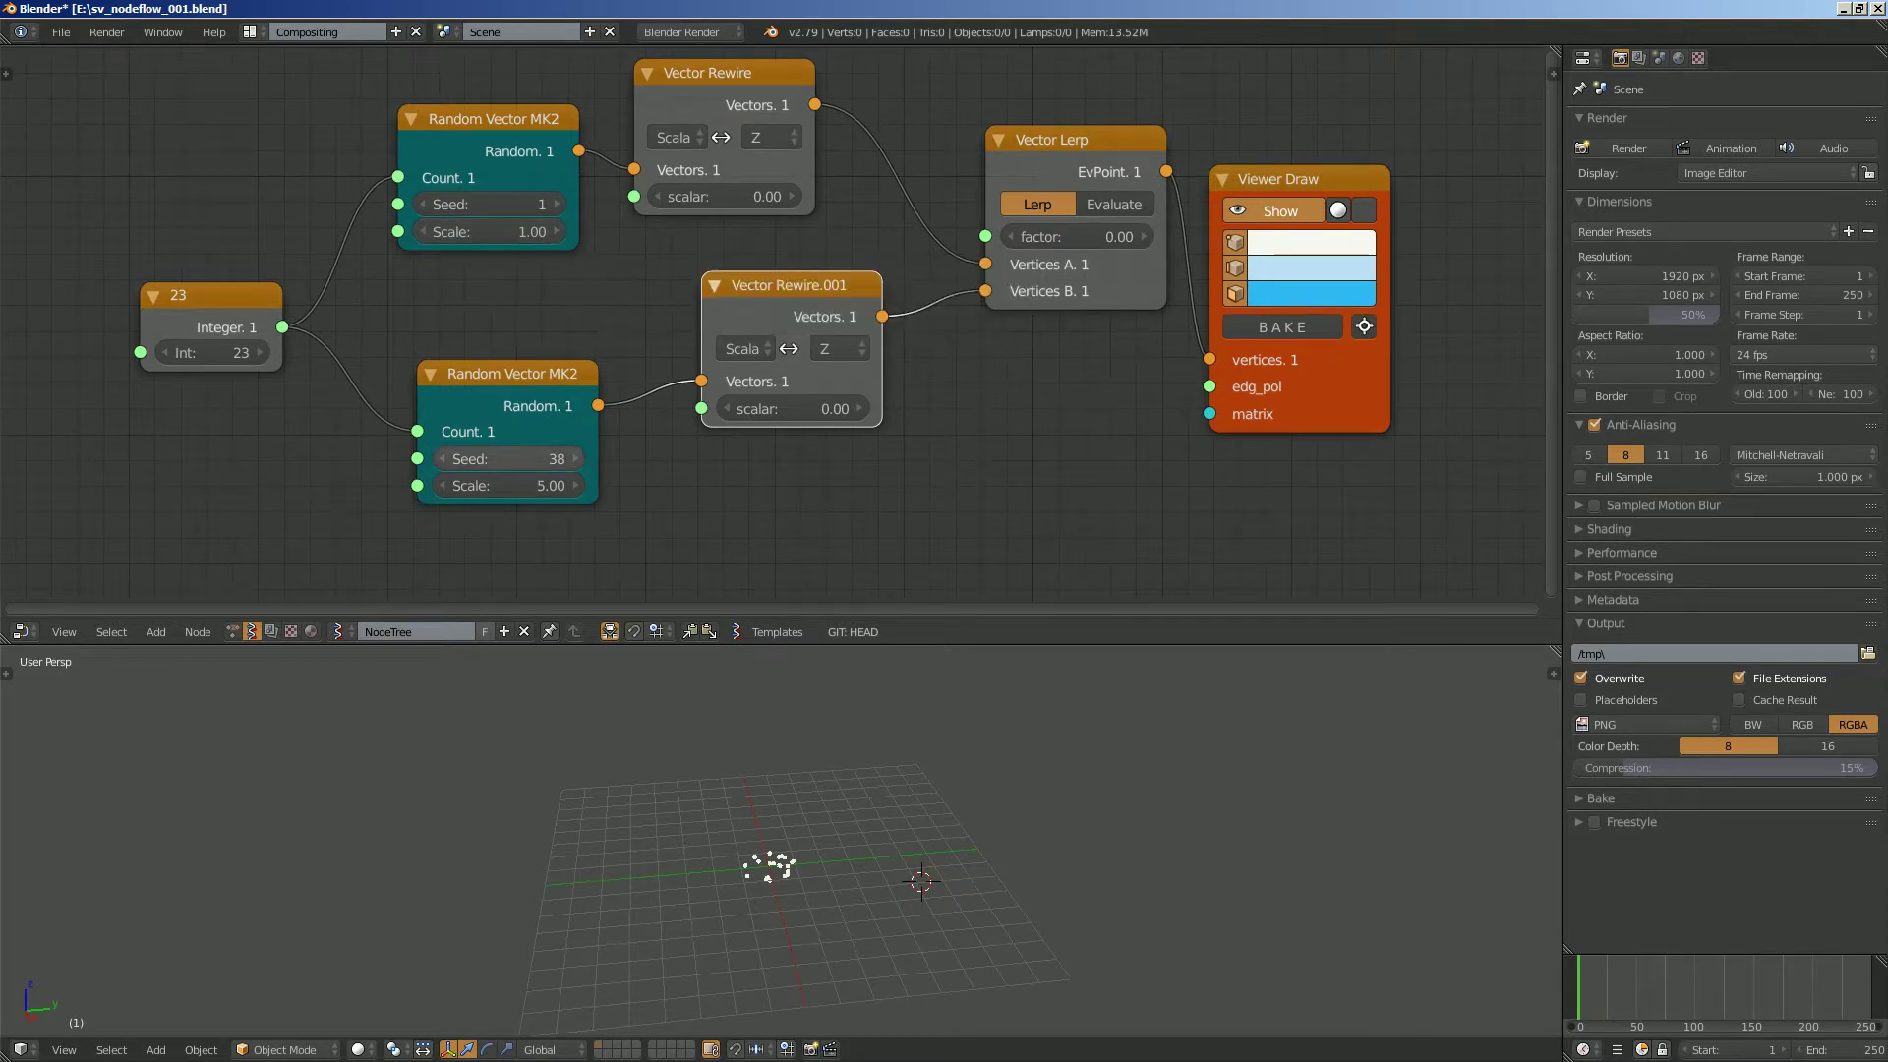
Set the Scale of the second Random Vector MK2 node to 1.00.
click(511, 485)
text(1)
key(Return)
middle_drag(511, 486, 486, 490)
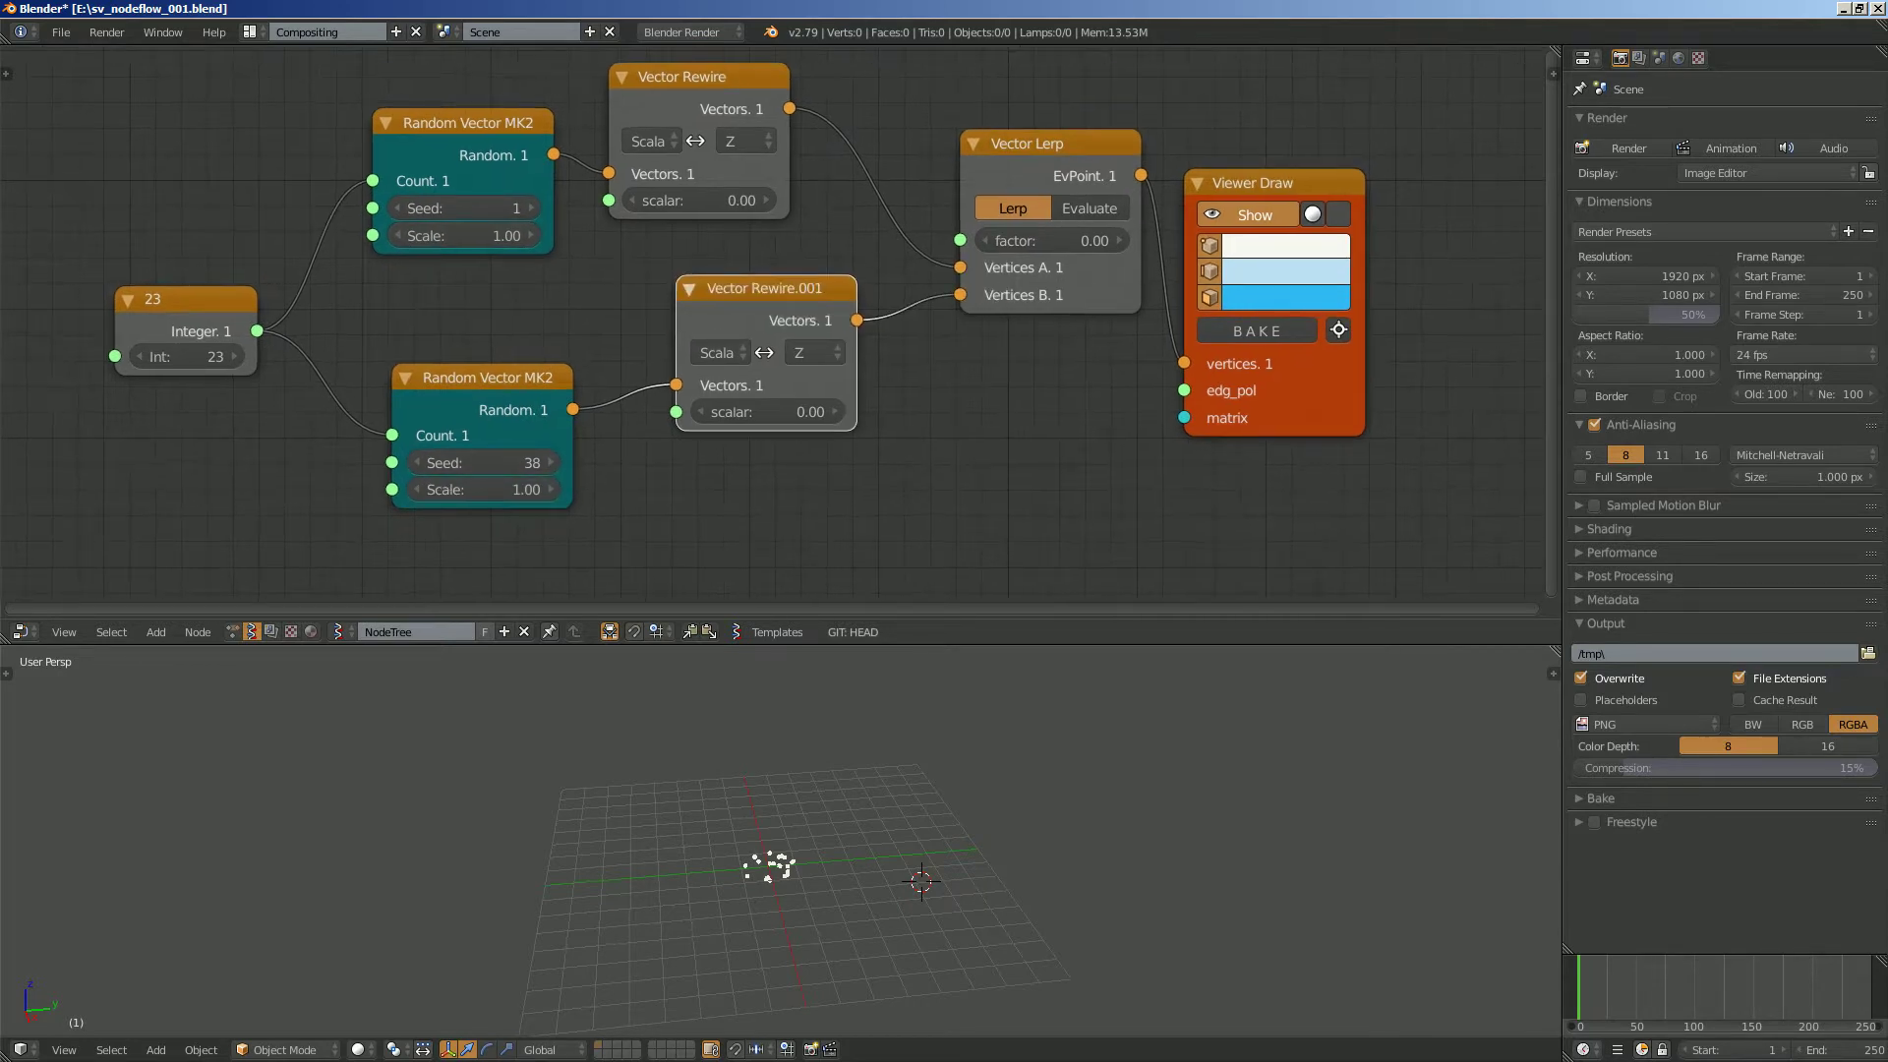
middle_drag(629, 472, 589, 478)
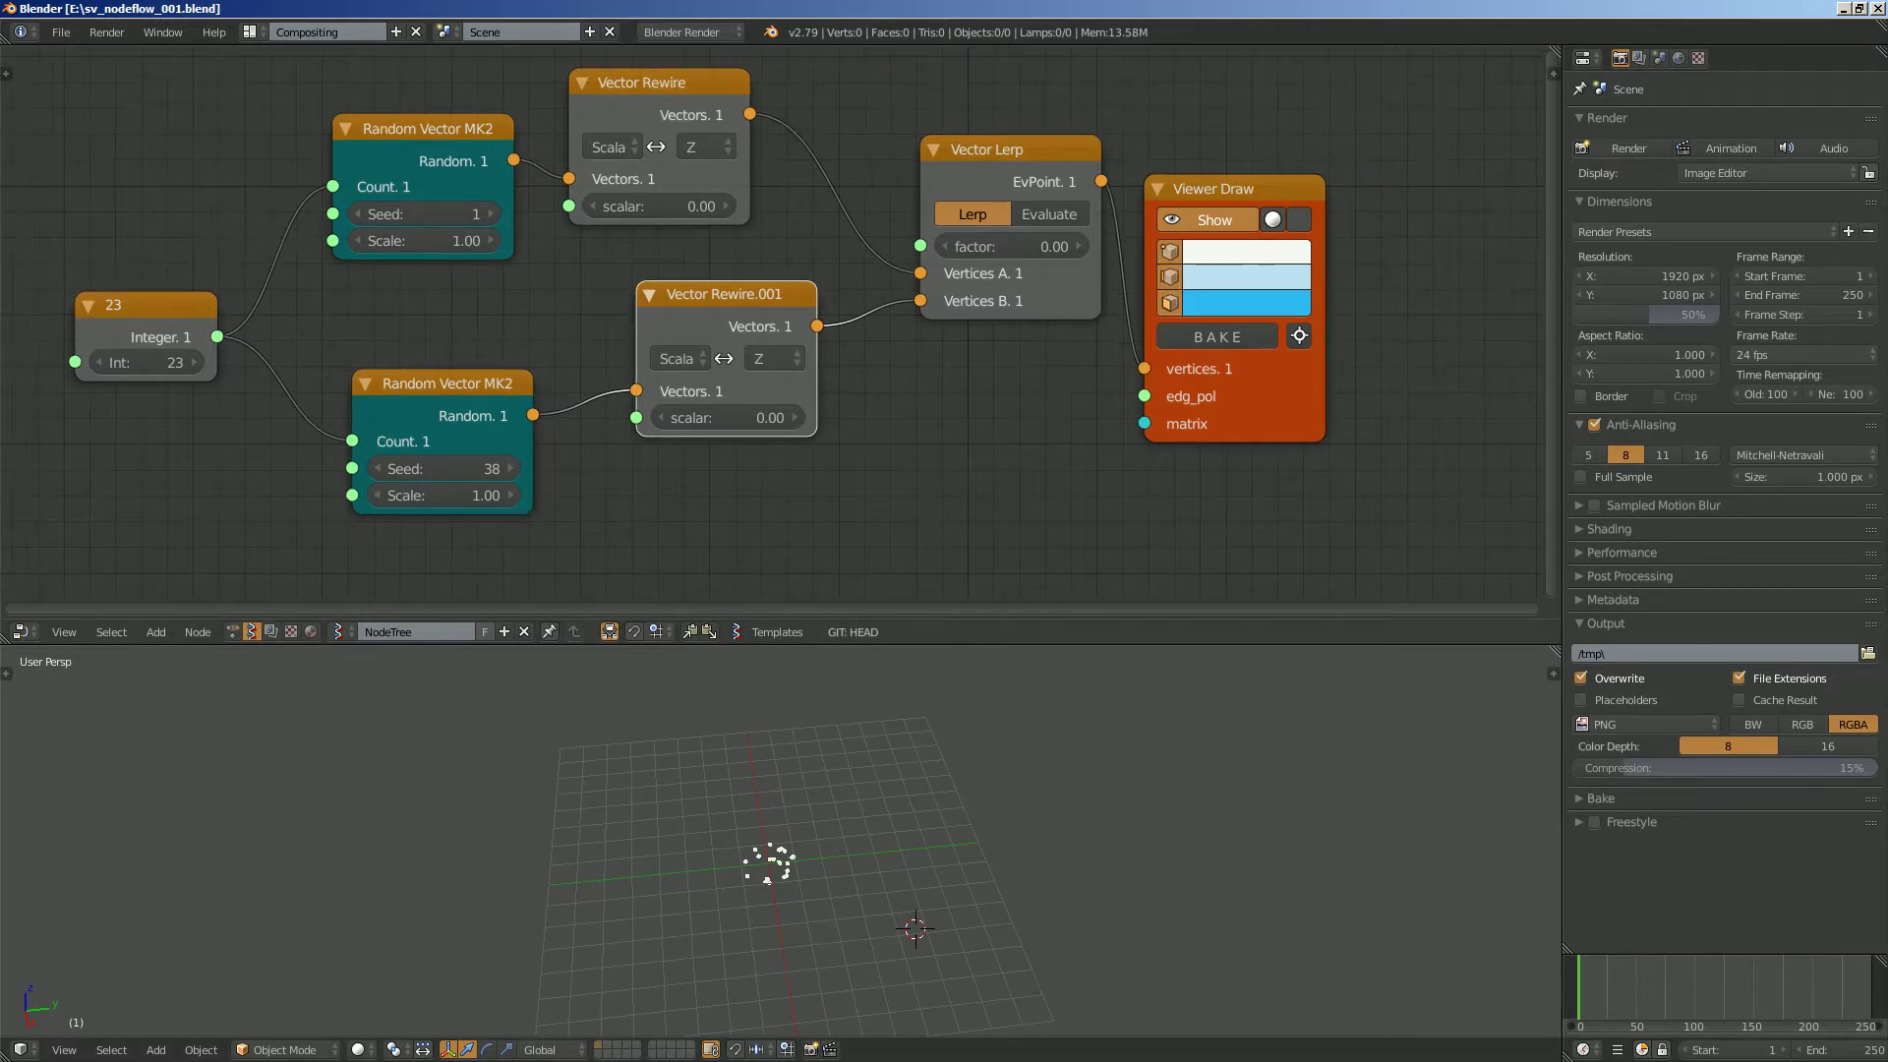
Move the second Random Vector MK2 node and its Vector Rewire node closer together, below the first pair.
drag(447, 384, 376, 400)
drag(725, 294, 574, 391)
key(space)
text(vector)
key(Escape)
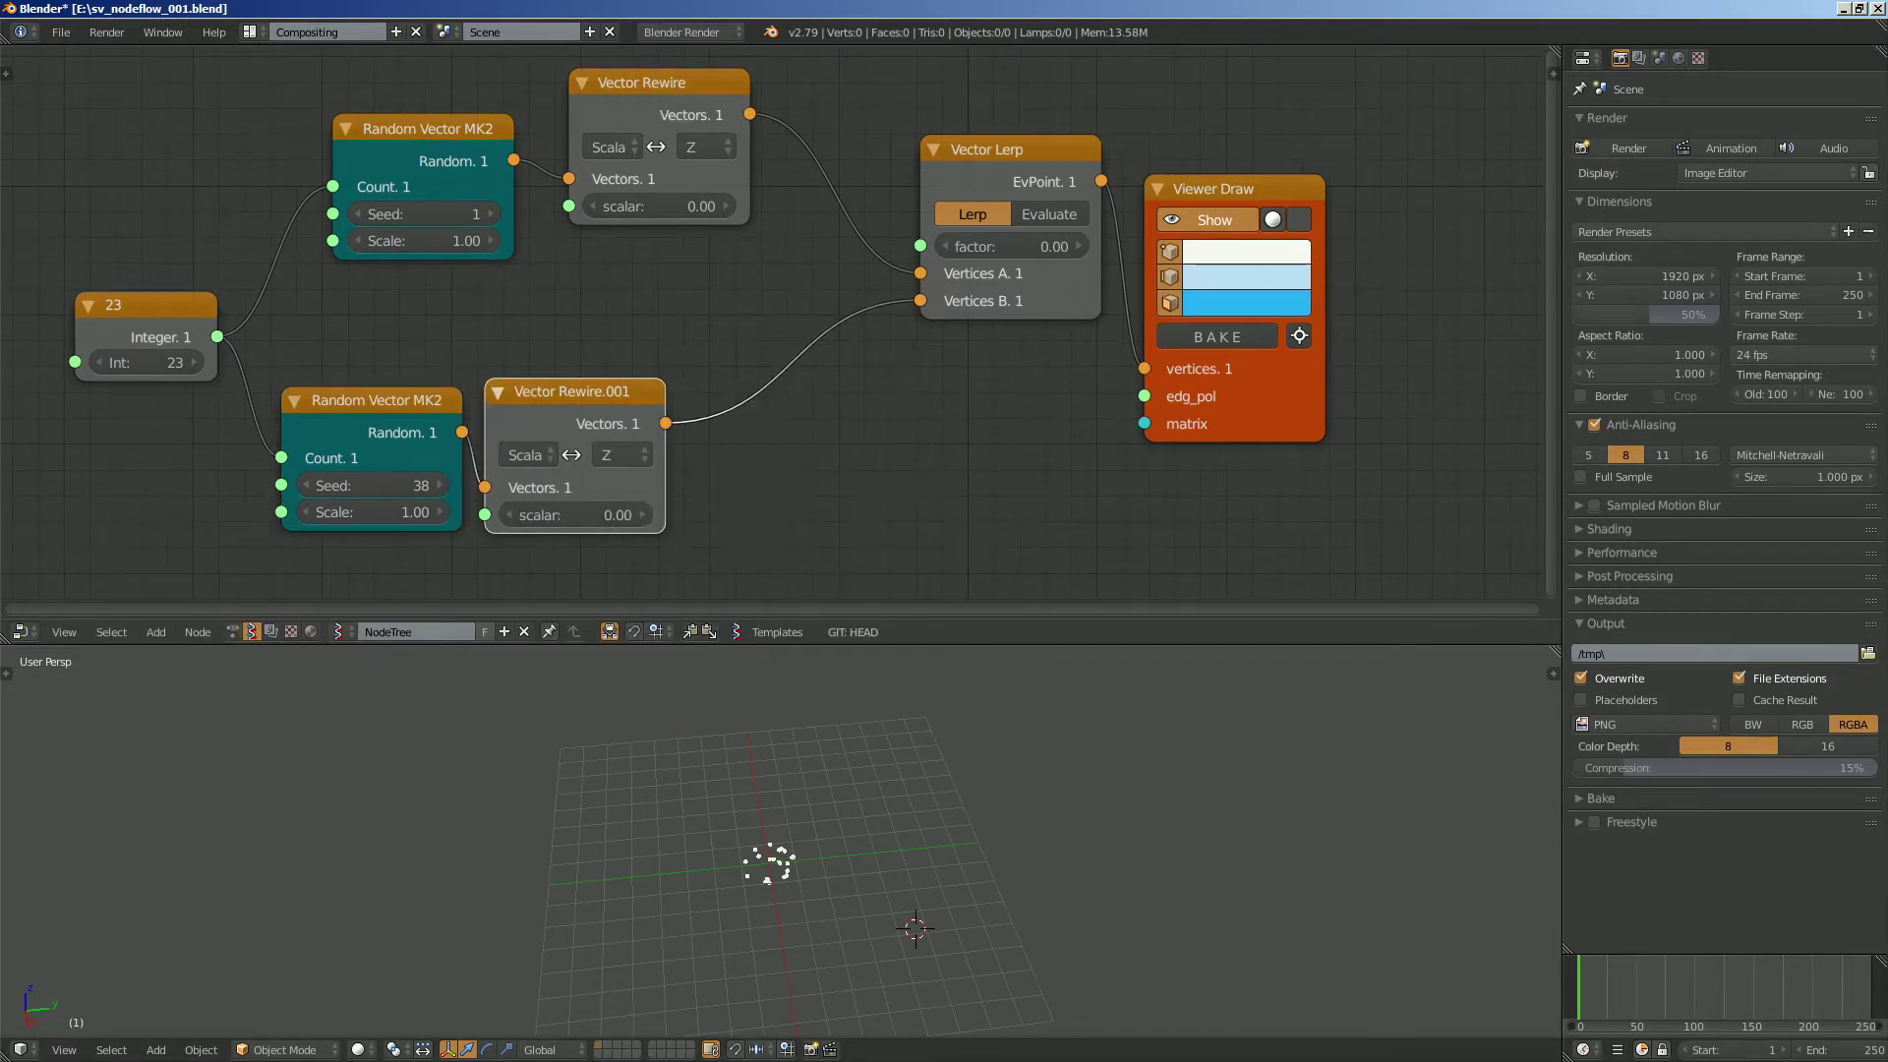
Reposition the second Vector Rewire node beside its Random Vector node and set its scalar to 5.00.
drag(573, 391, 666, 338)
drag(669, 462, 787, 463)
middle_drag(786, 836, 885, 777)
Test the Vector Lerp factor, return it to 0.00, and save over sv_nodeflow_001.blend.
drag(1013, 247, 1054, 247)
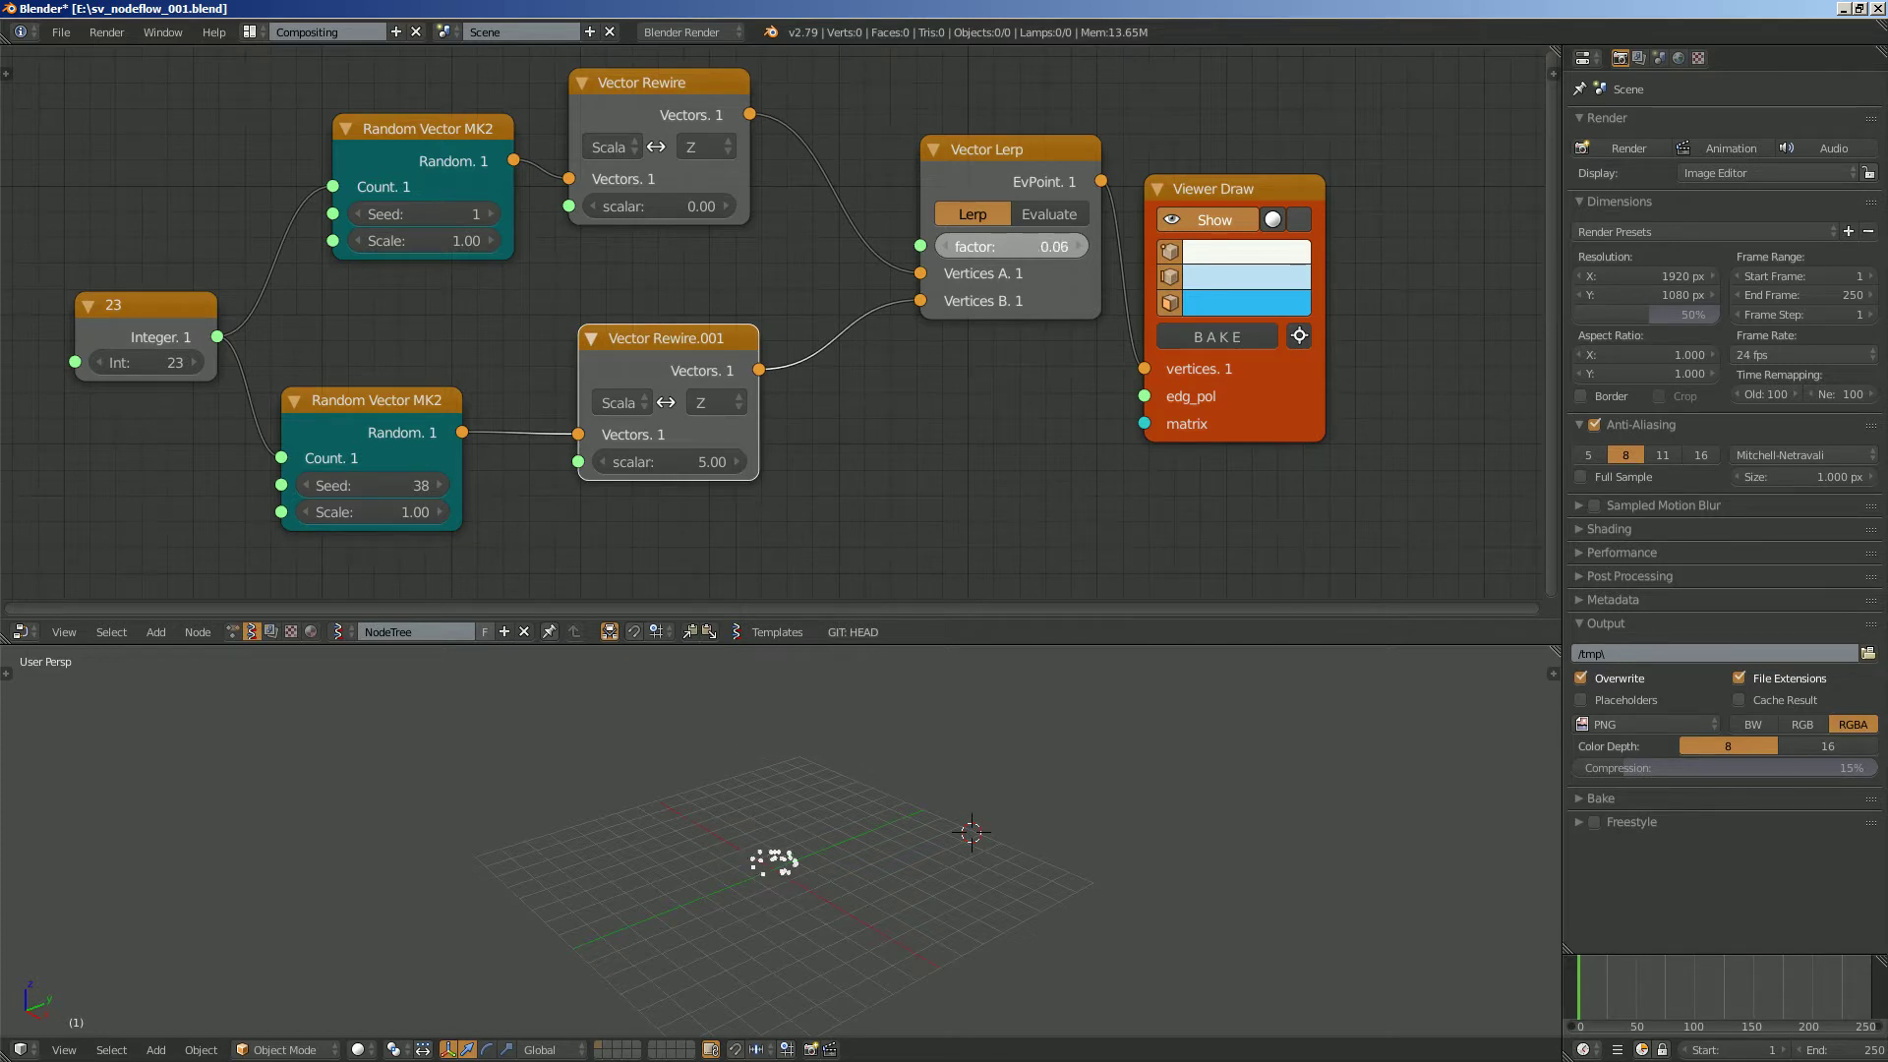
drag(1054, 247, 956, 247)
middle_drag(804, 295, 802, 295)
key(ctrl+s)
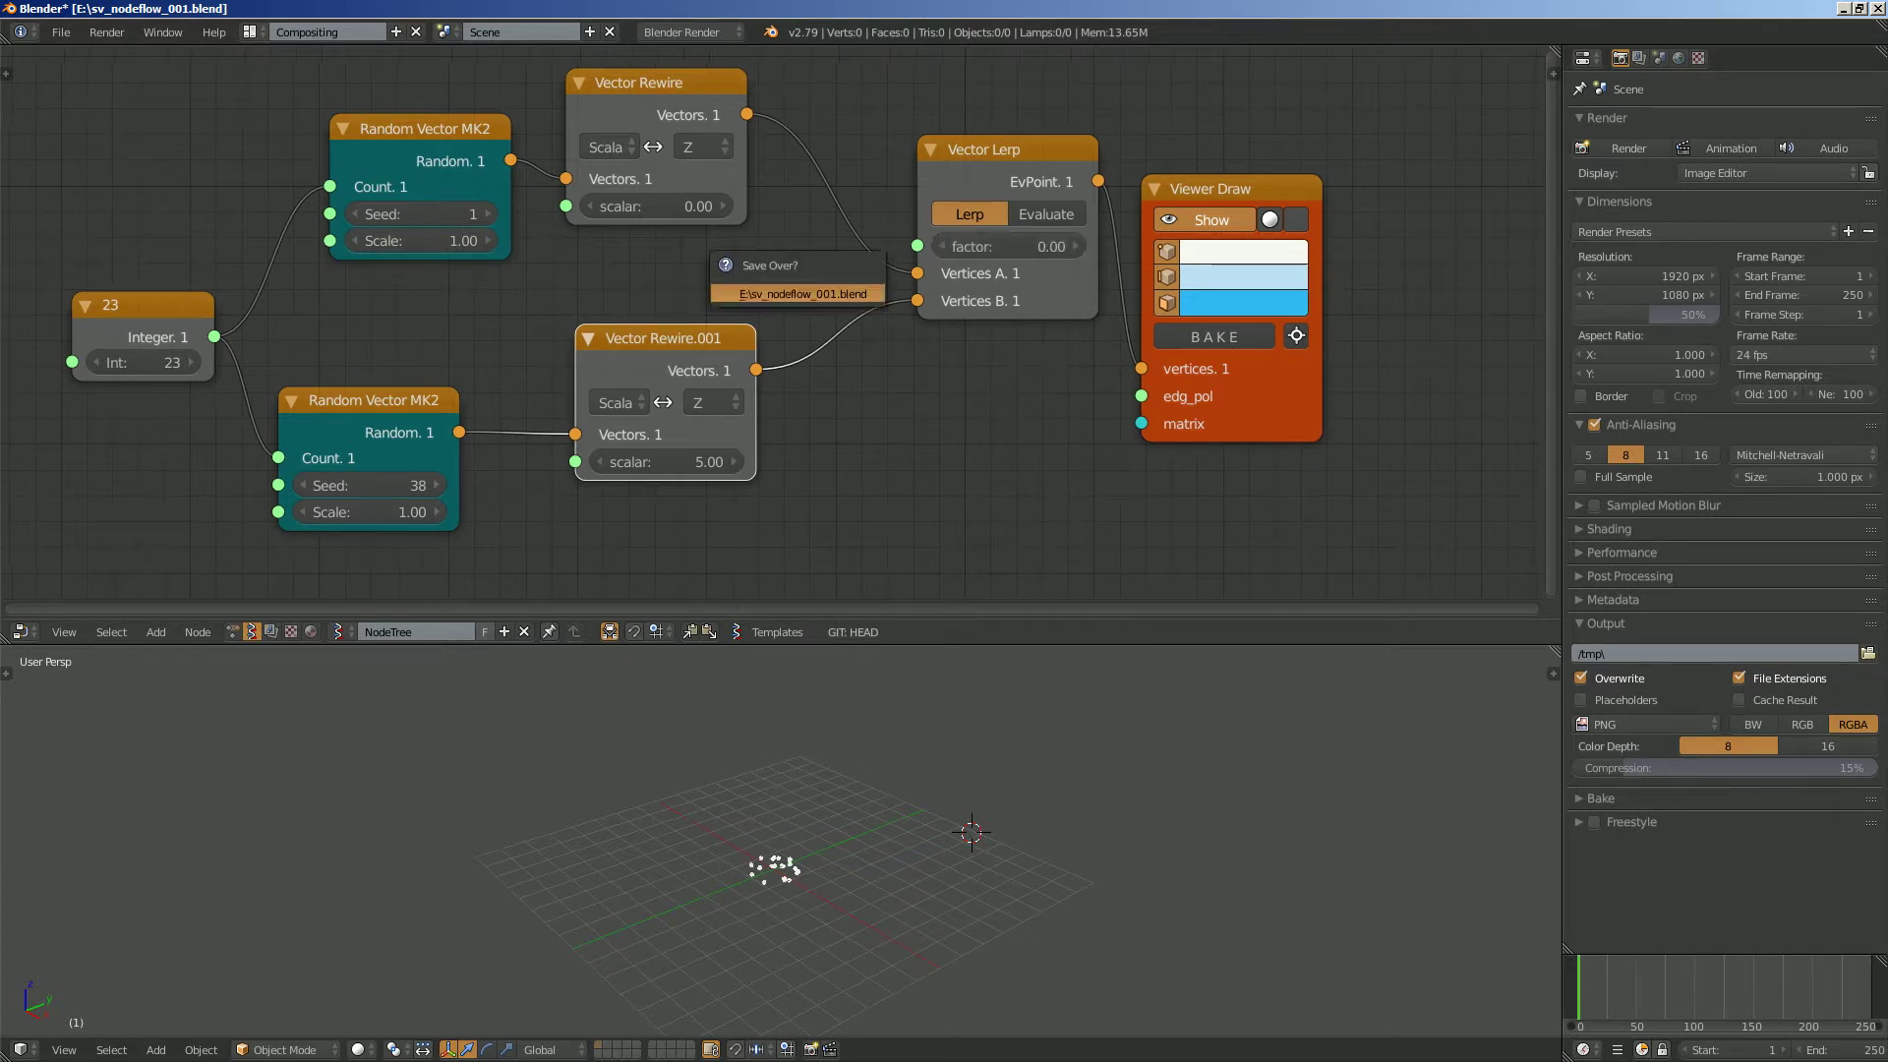
click(801, 295)
Set the Int node's value to 25.
click(145, 363)
text(25)
key(Return)
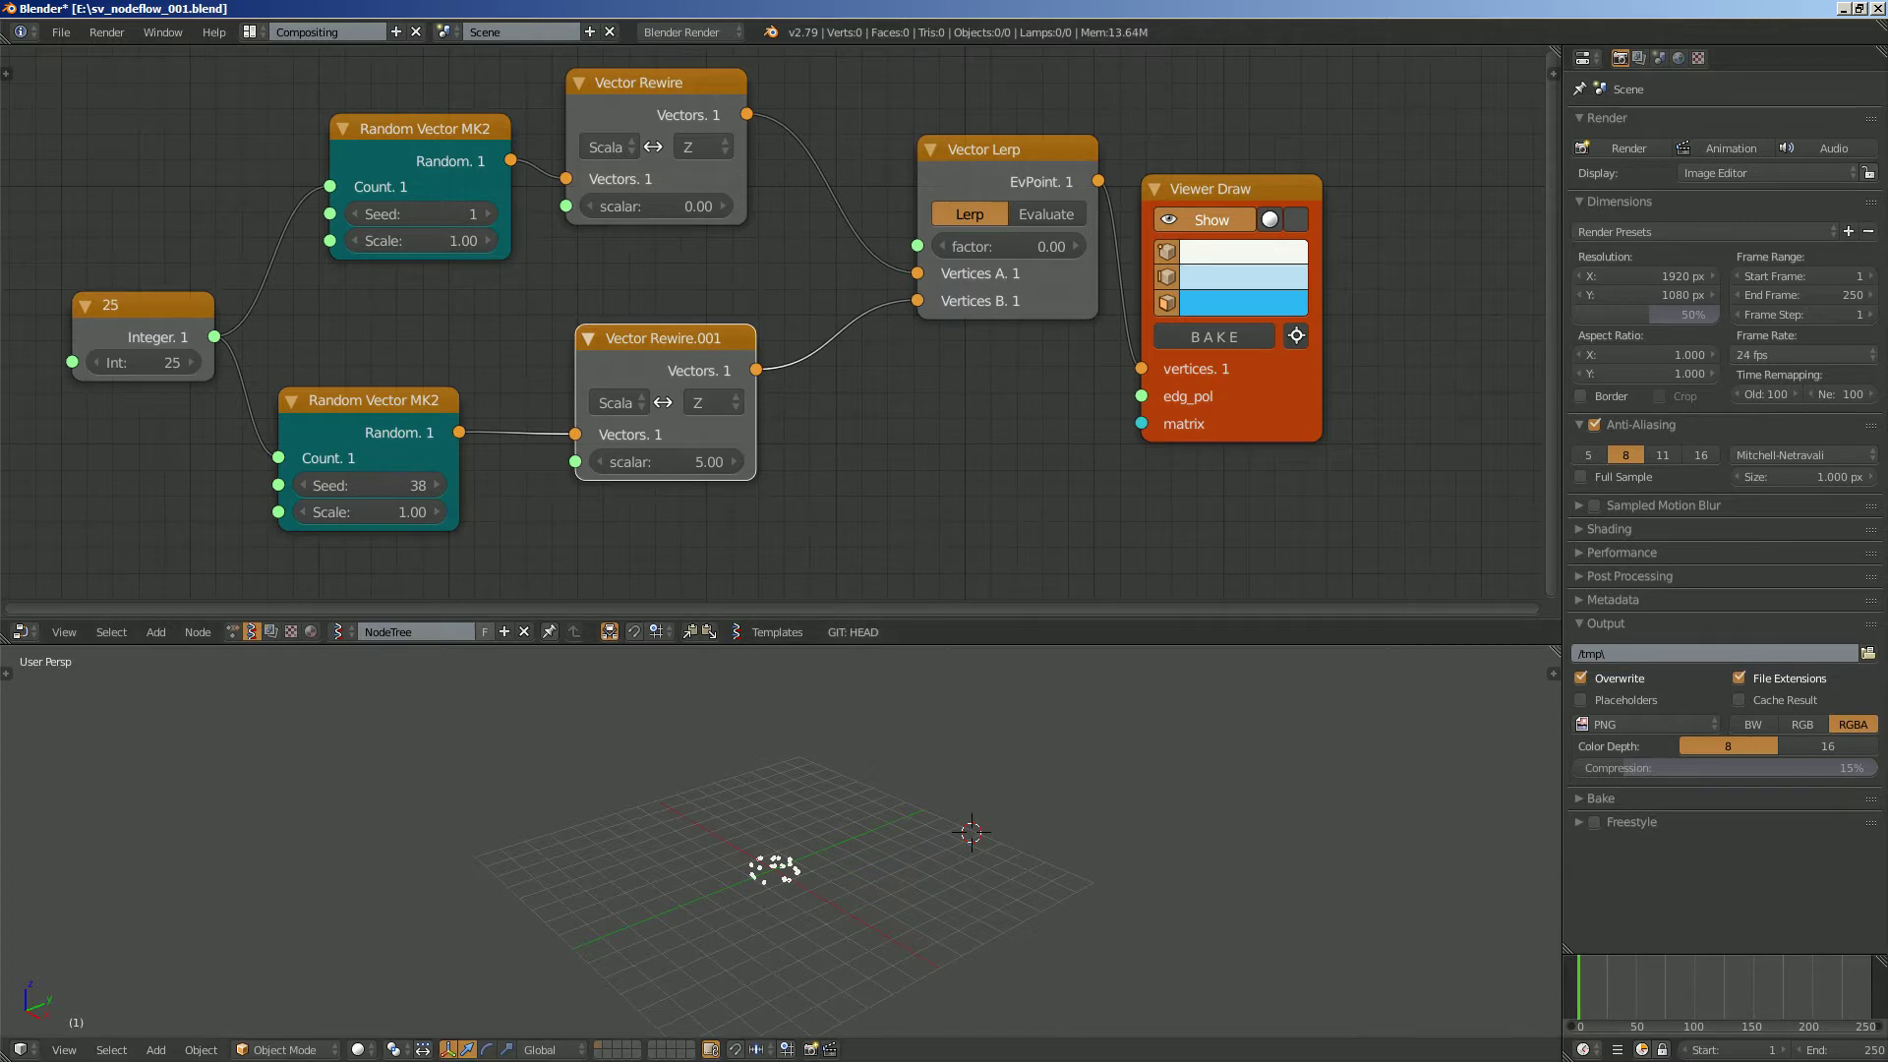
middle_drag(786, 295, 808, 292)
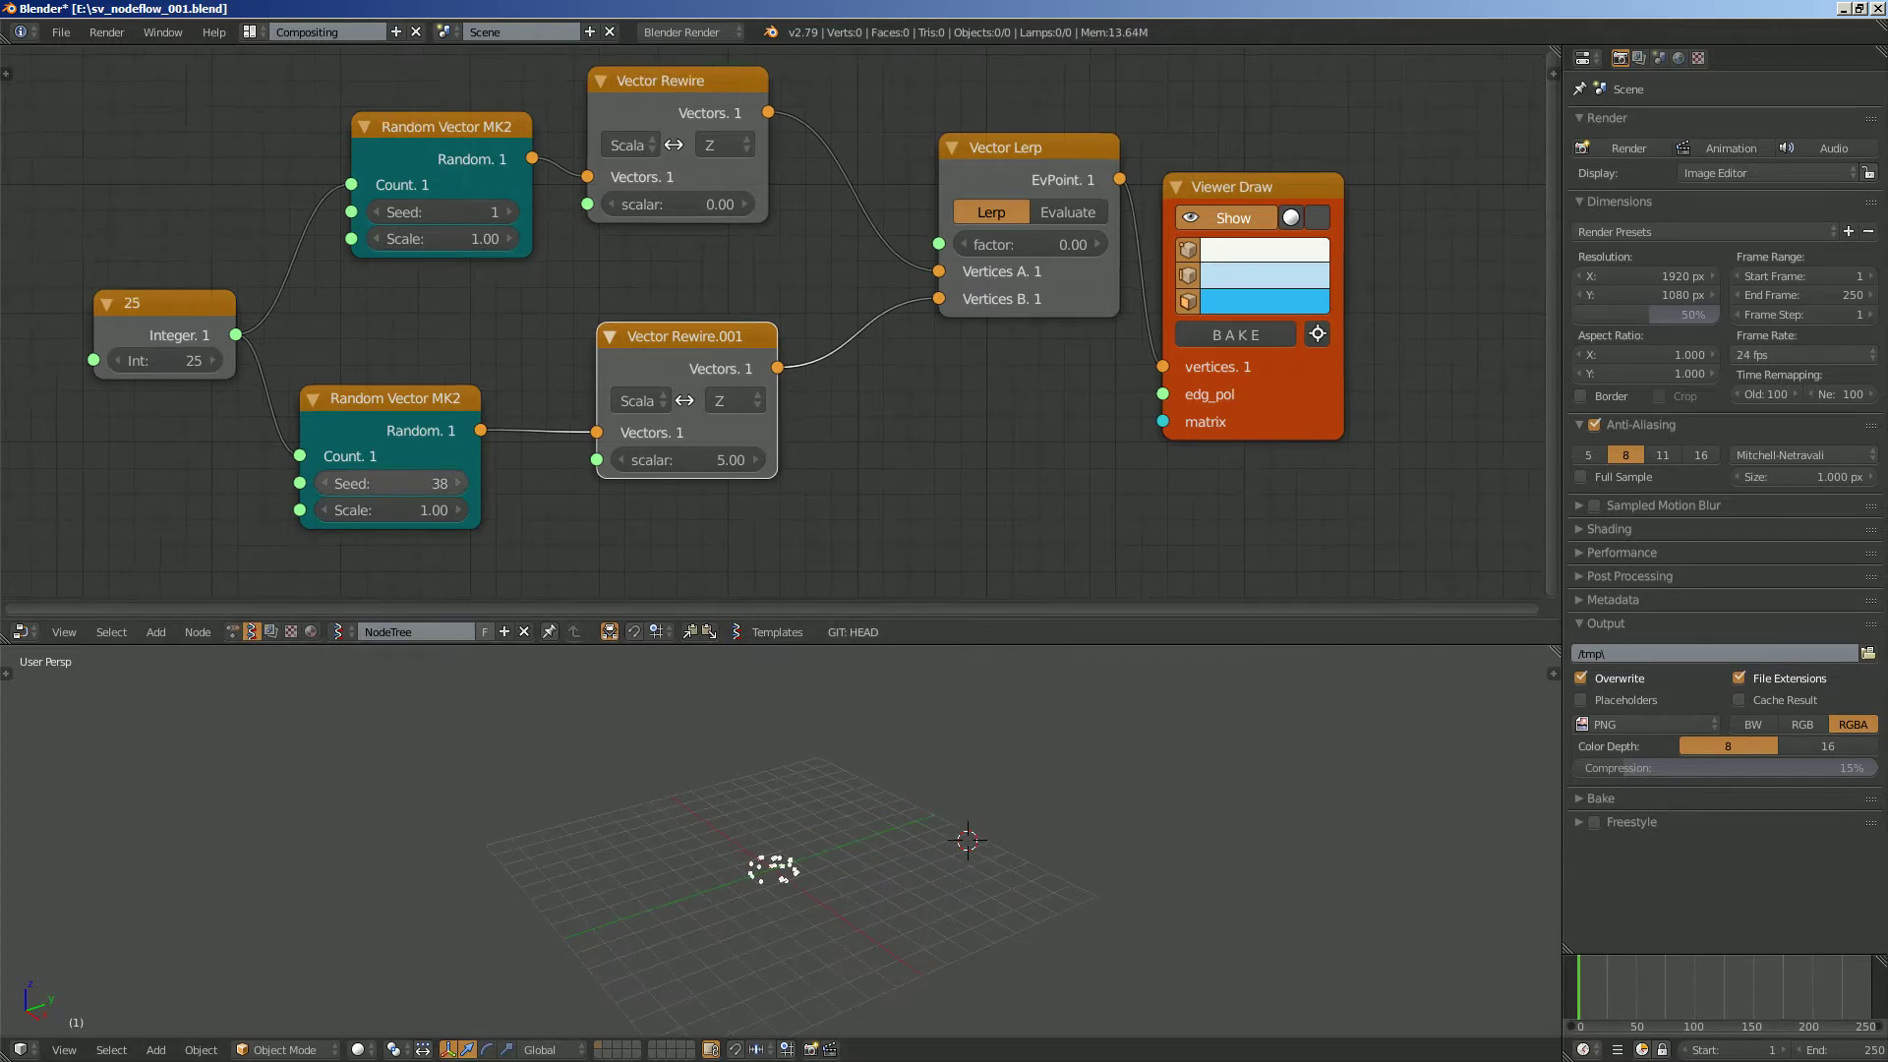
Set the Seed of the second Random Vector MK2 node to 1 and save over the existing file.
click(413, 483)
text(1)
key(Return)
middle_drag(501, 459, 493, 457)
key(ctrl+s)
key(Return)
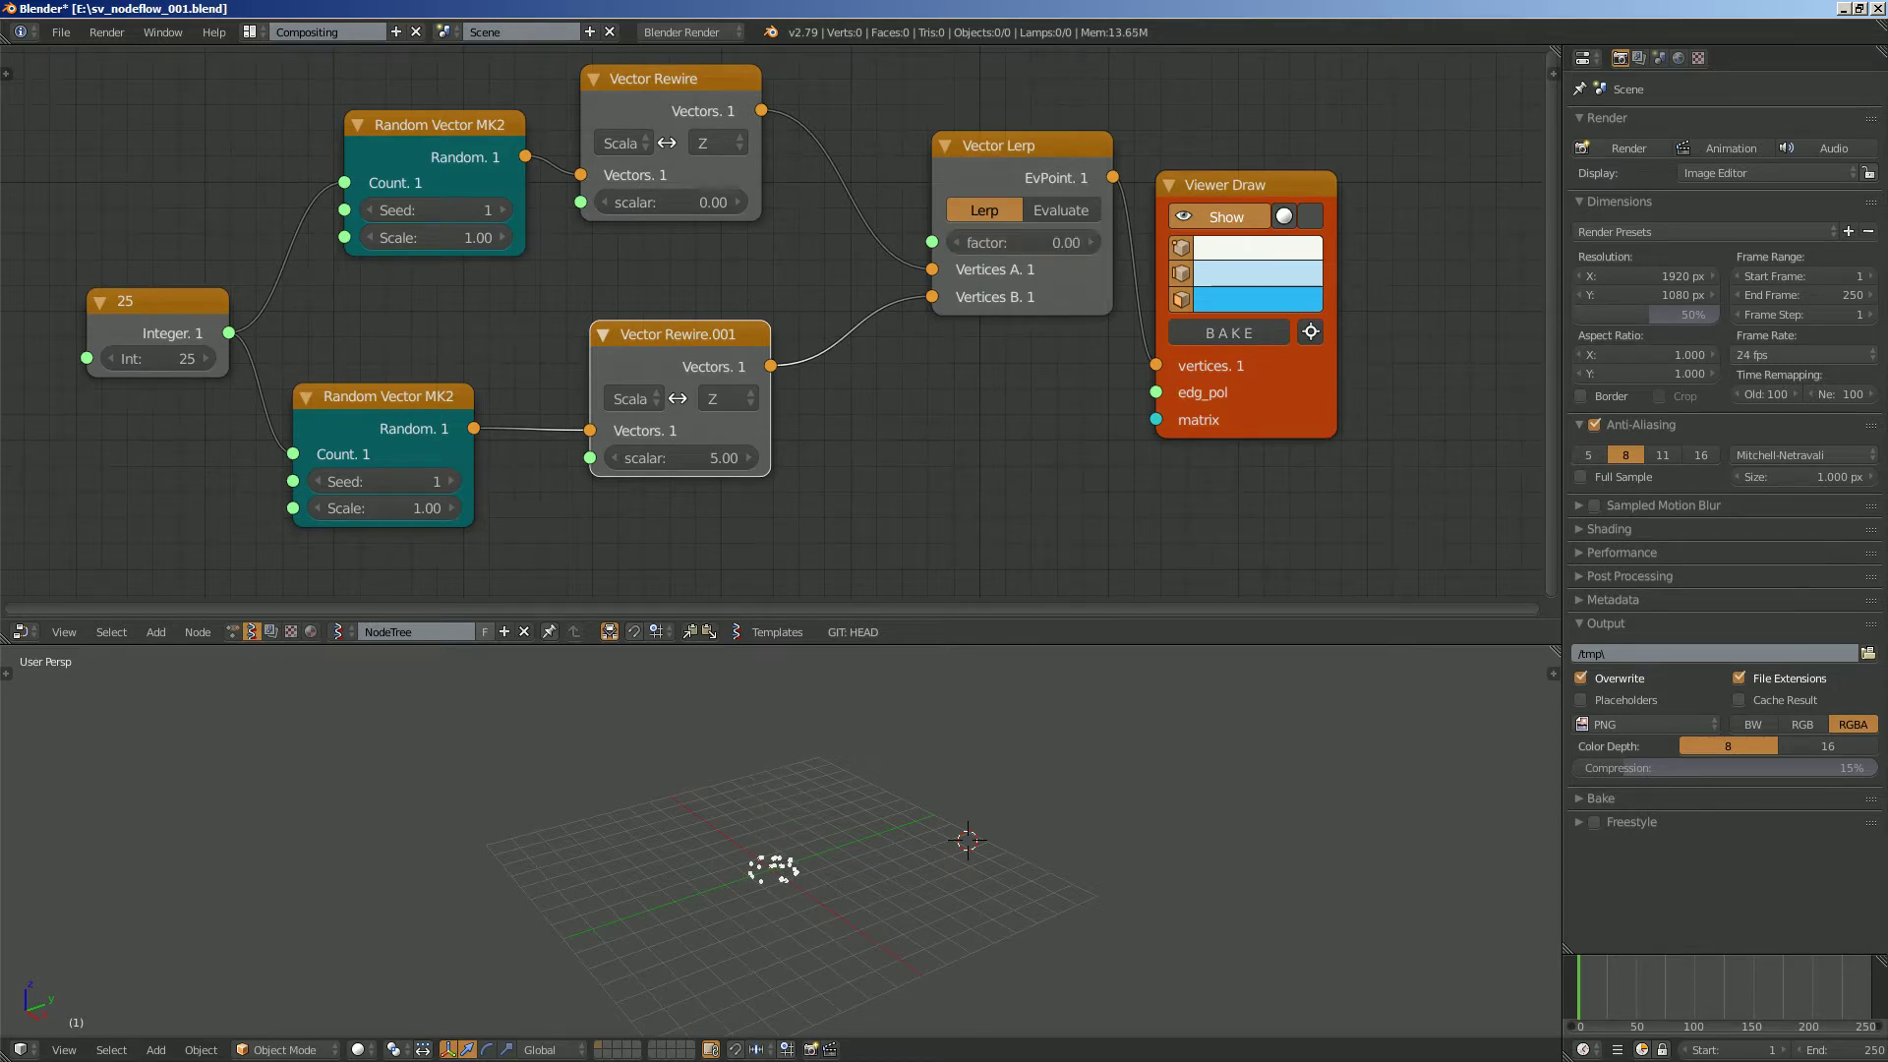
Move the Vector Lerp and Viewer Draw nodes further away from the Vector Rewire nodes.
drag(1033, 147, 1107, 137)
drag(1241, 187, 1379, 172)
middle_drag(1379, 172, 1286, 330)
Sweep the Vector Lerp factor through about 0.51 and back to 0.00 while examining the points' vertical movement.
scroll(831, 833, up, 3)
middle_drag(894, 845, 845, 821)
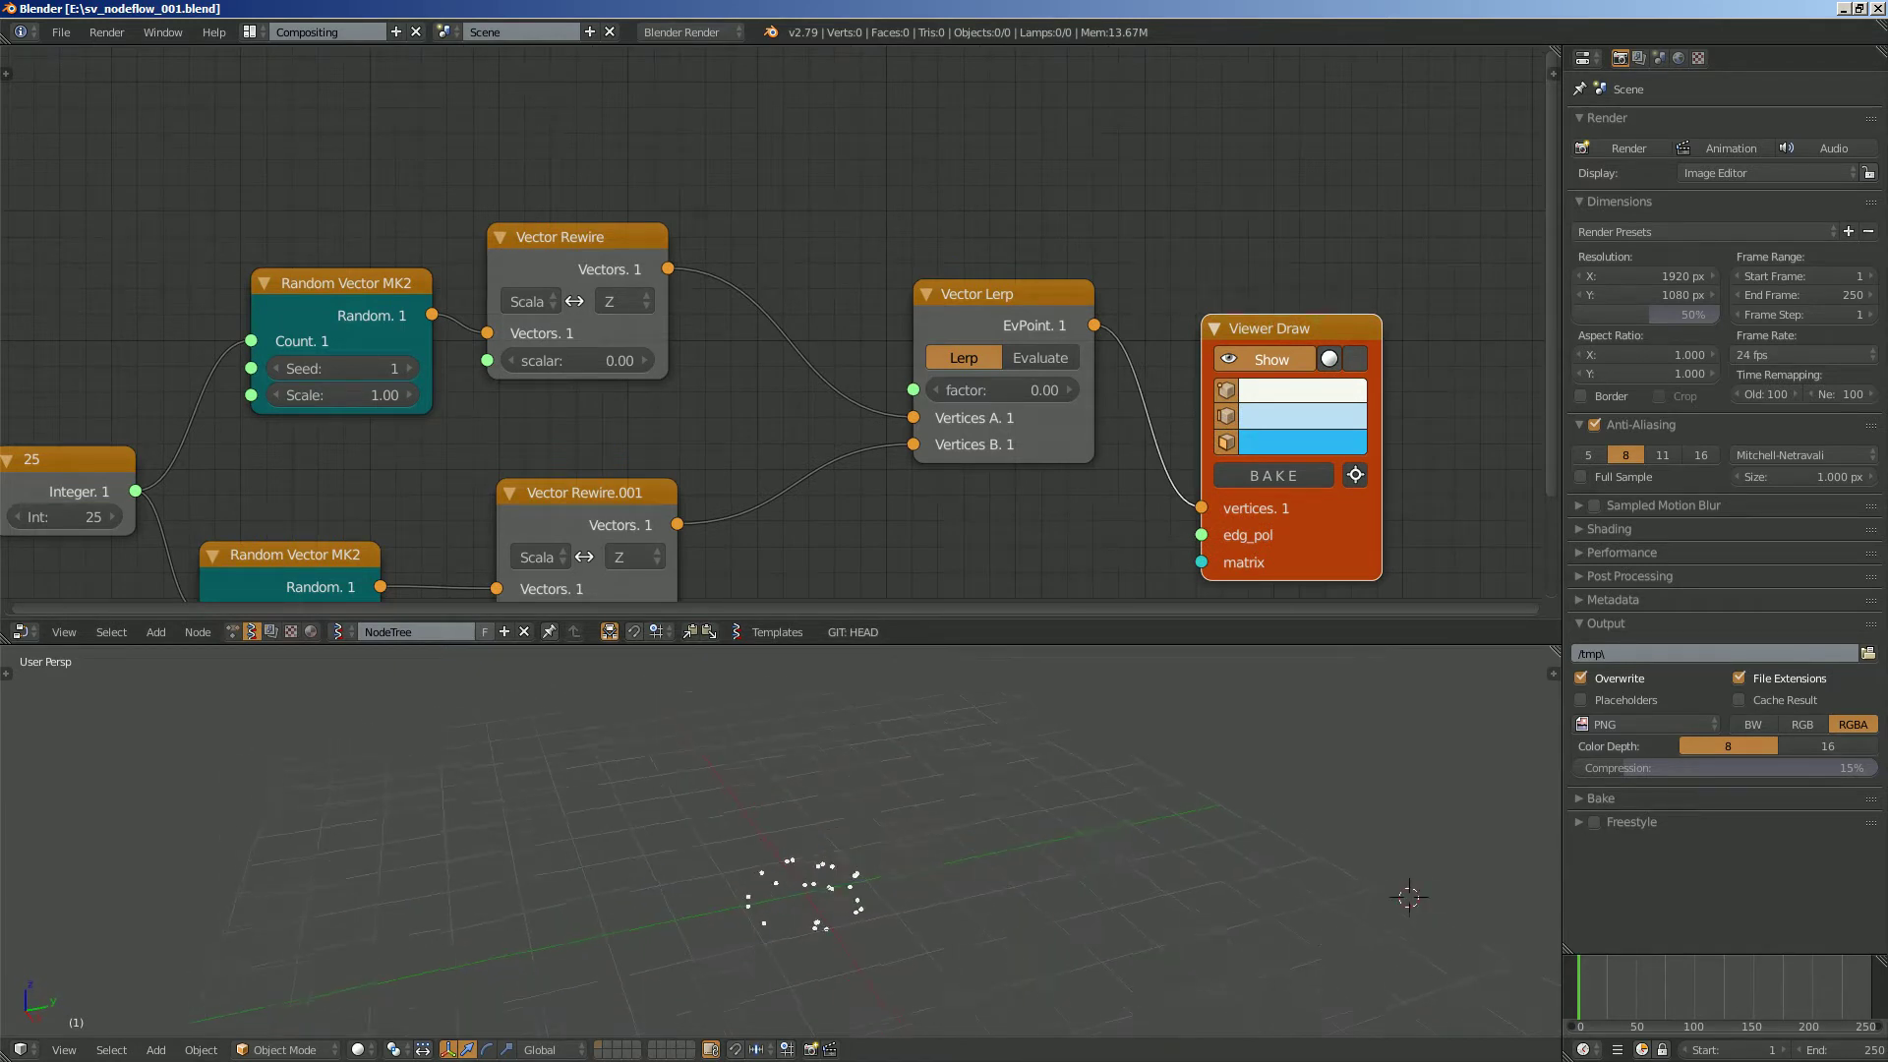
drag(993, 389, 1033, 390)
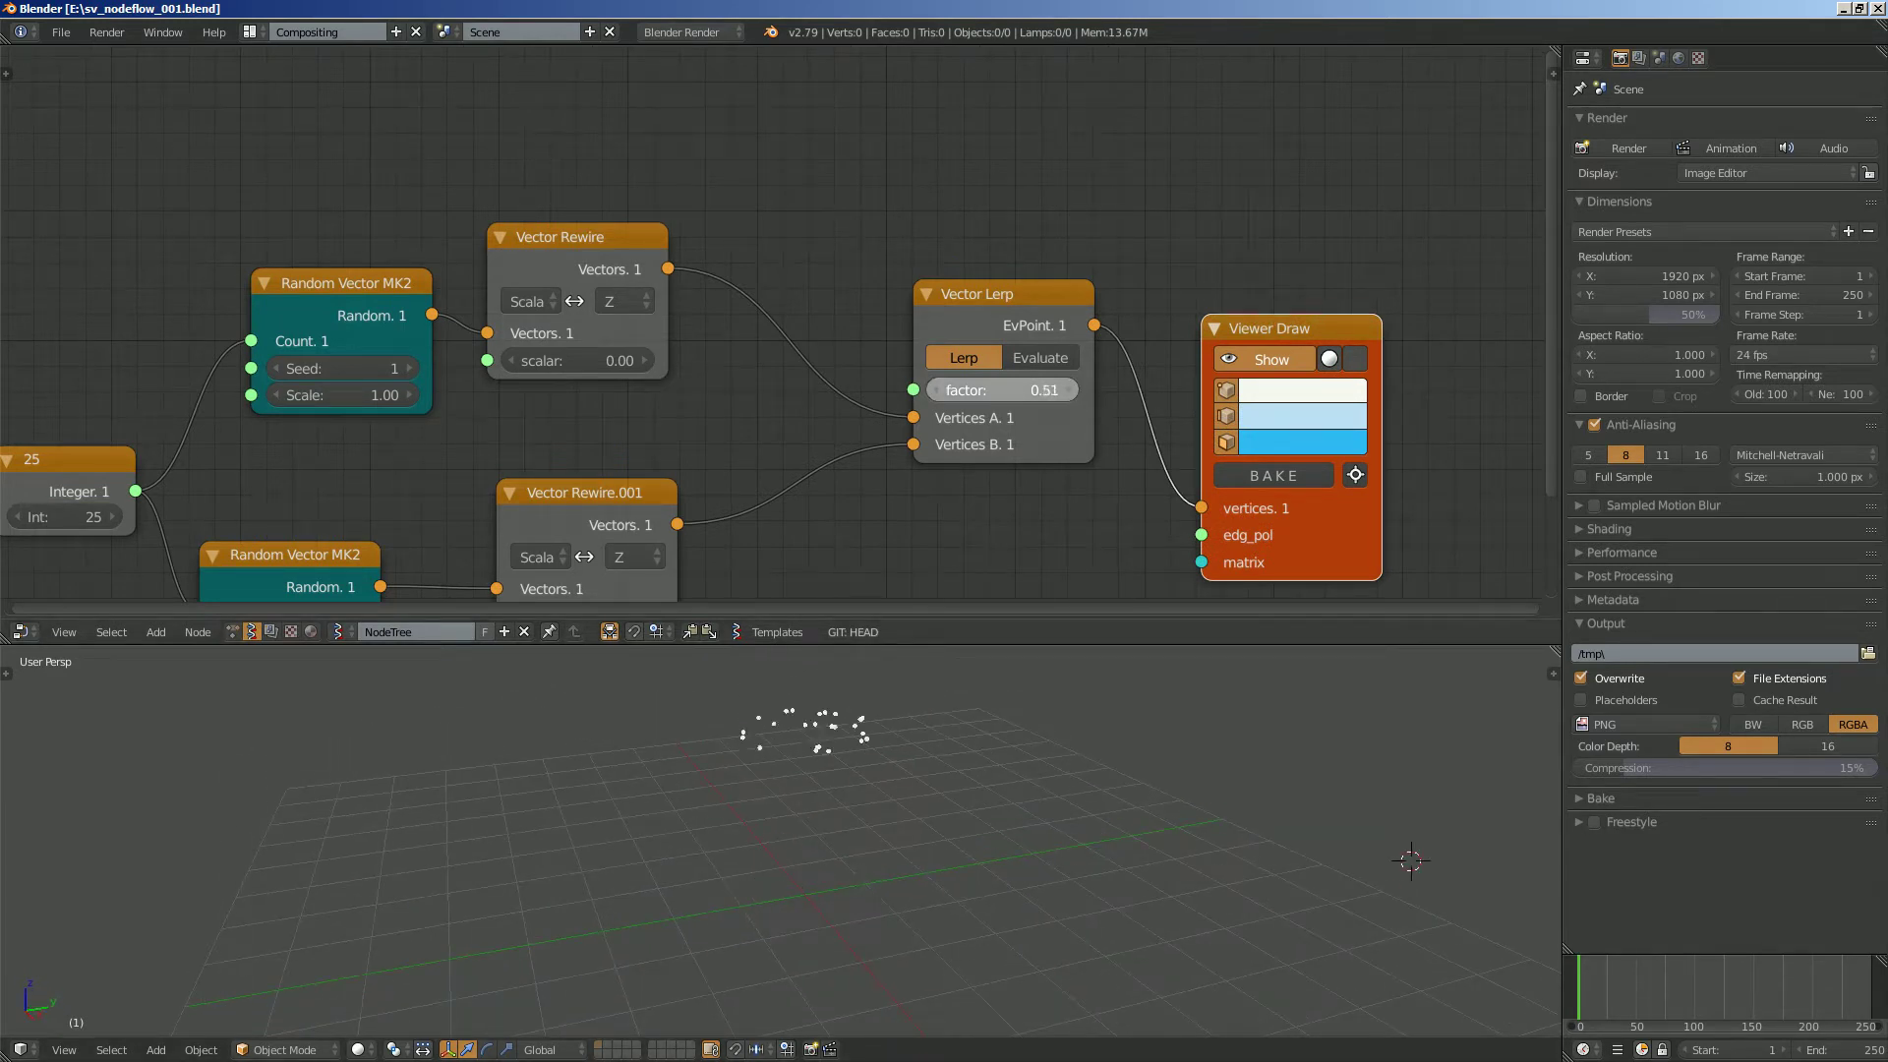
scroll(855, 816, down, 3)
middle_drag(855, 816, 831, 860)
drag(1013, 390, 944, 390)
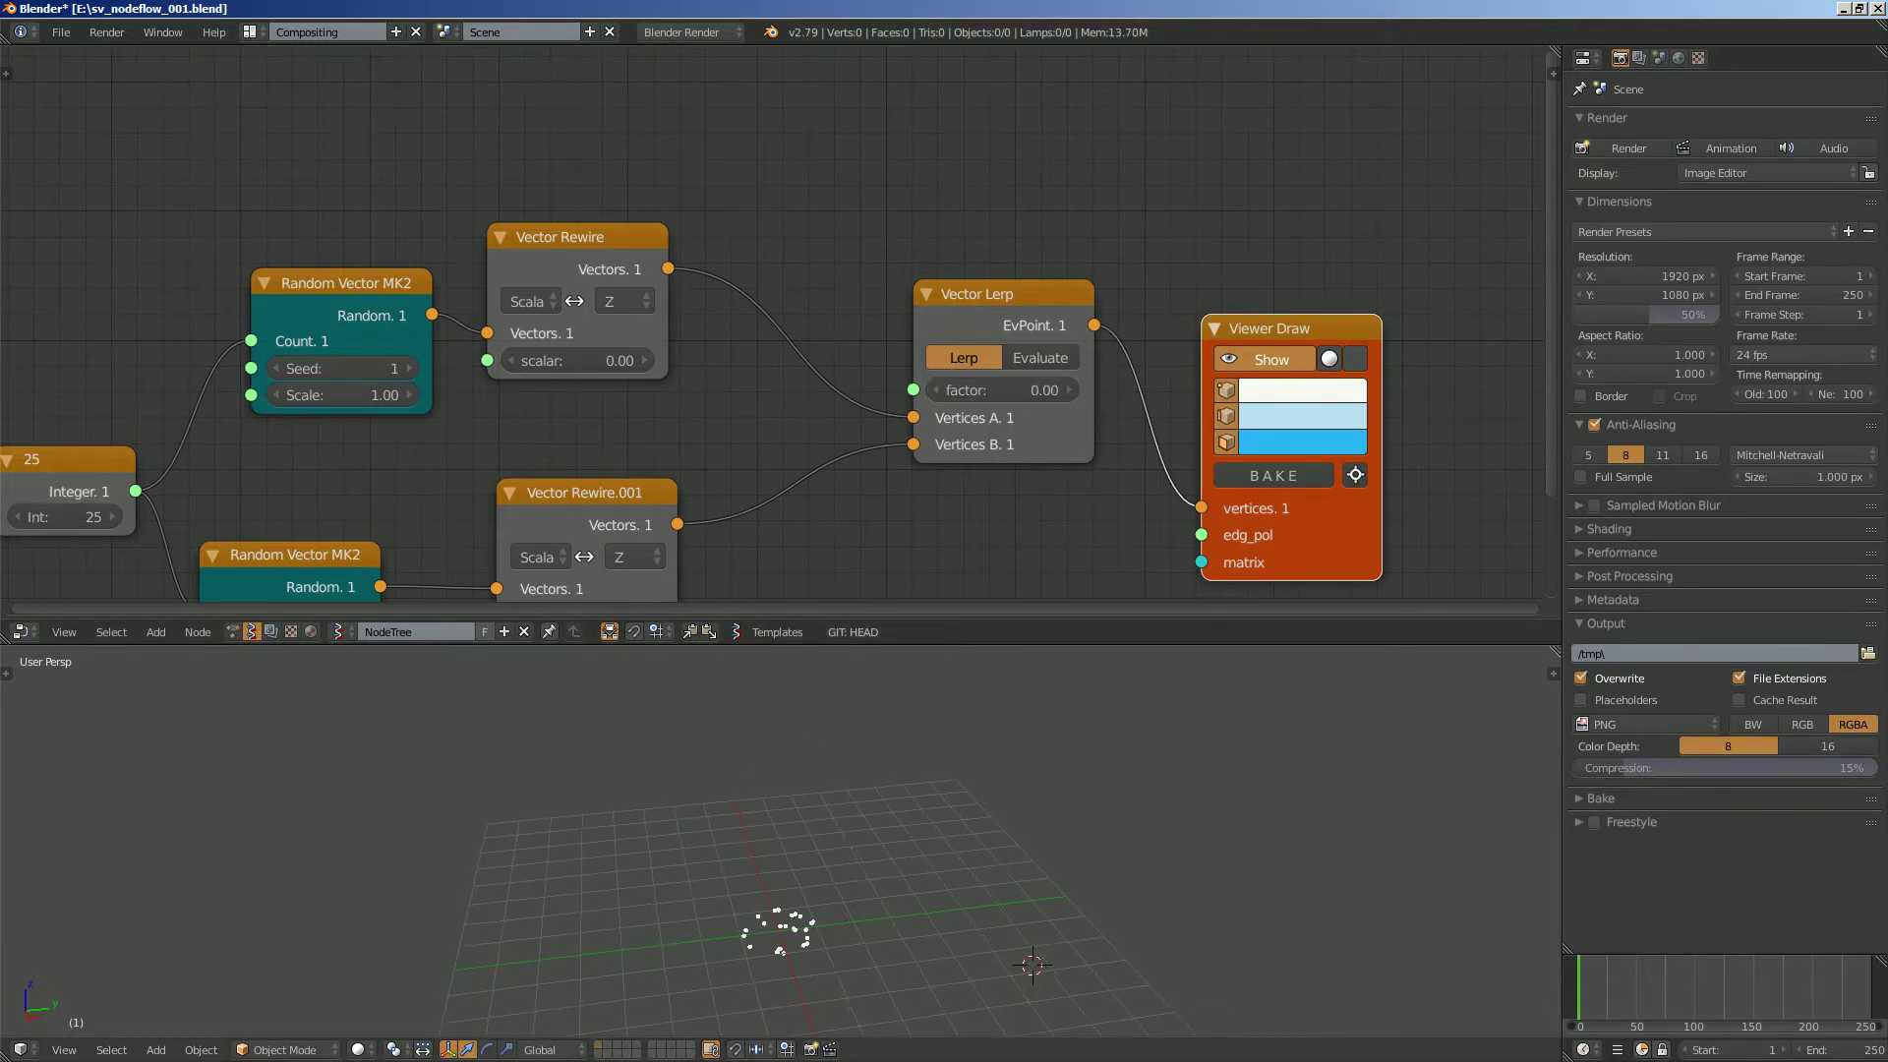
Make more room around Vector Lerp and Viewer Draw, and add a Frame info node above the first Vector Rewire node.
drag(1027, 295, 1071, 266)
drag(1278, 328, 1365, 292)
middle_drag(993, 202, 1009, 235)
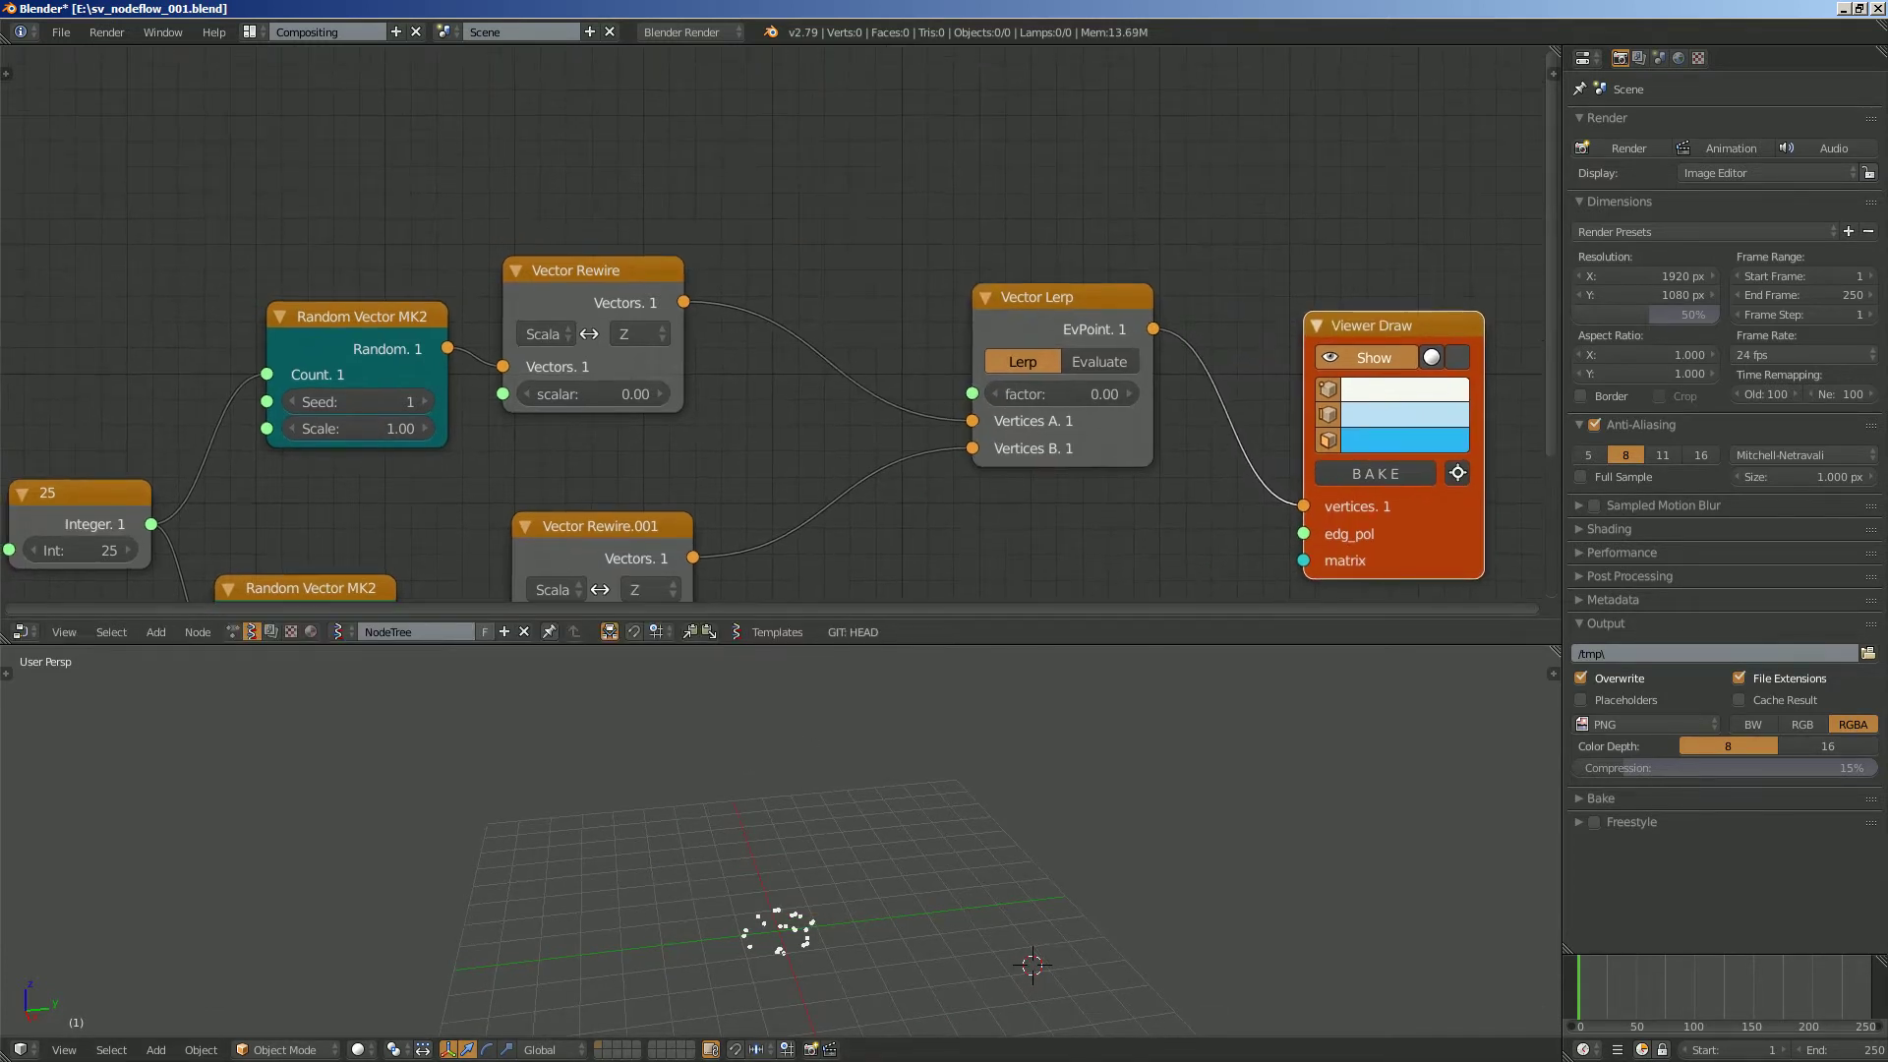
key(shift+a)
click(898, 235)
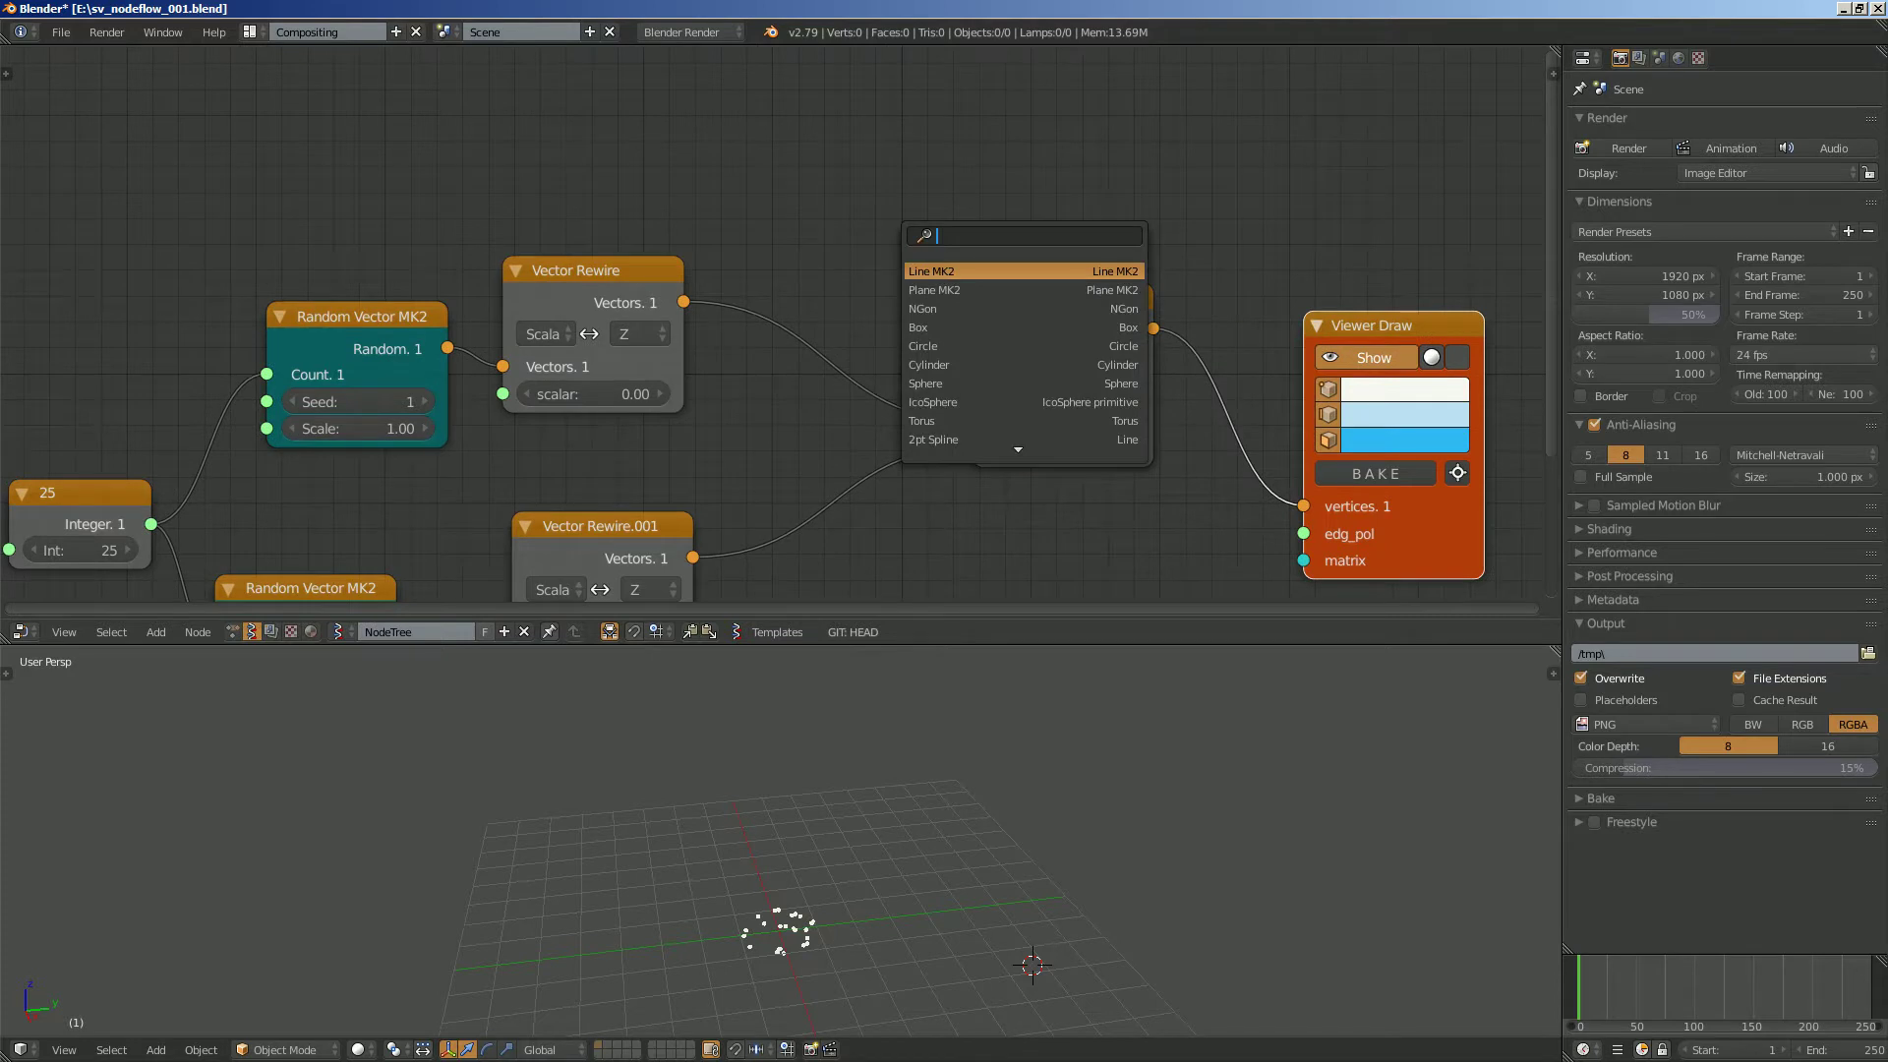
text(frame)
key(Down)
key(Return)
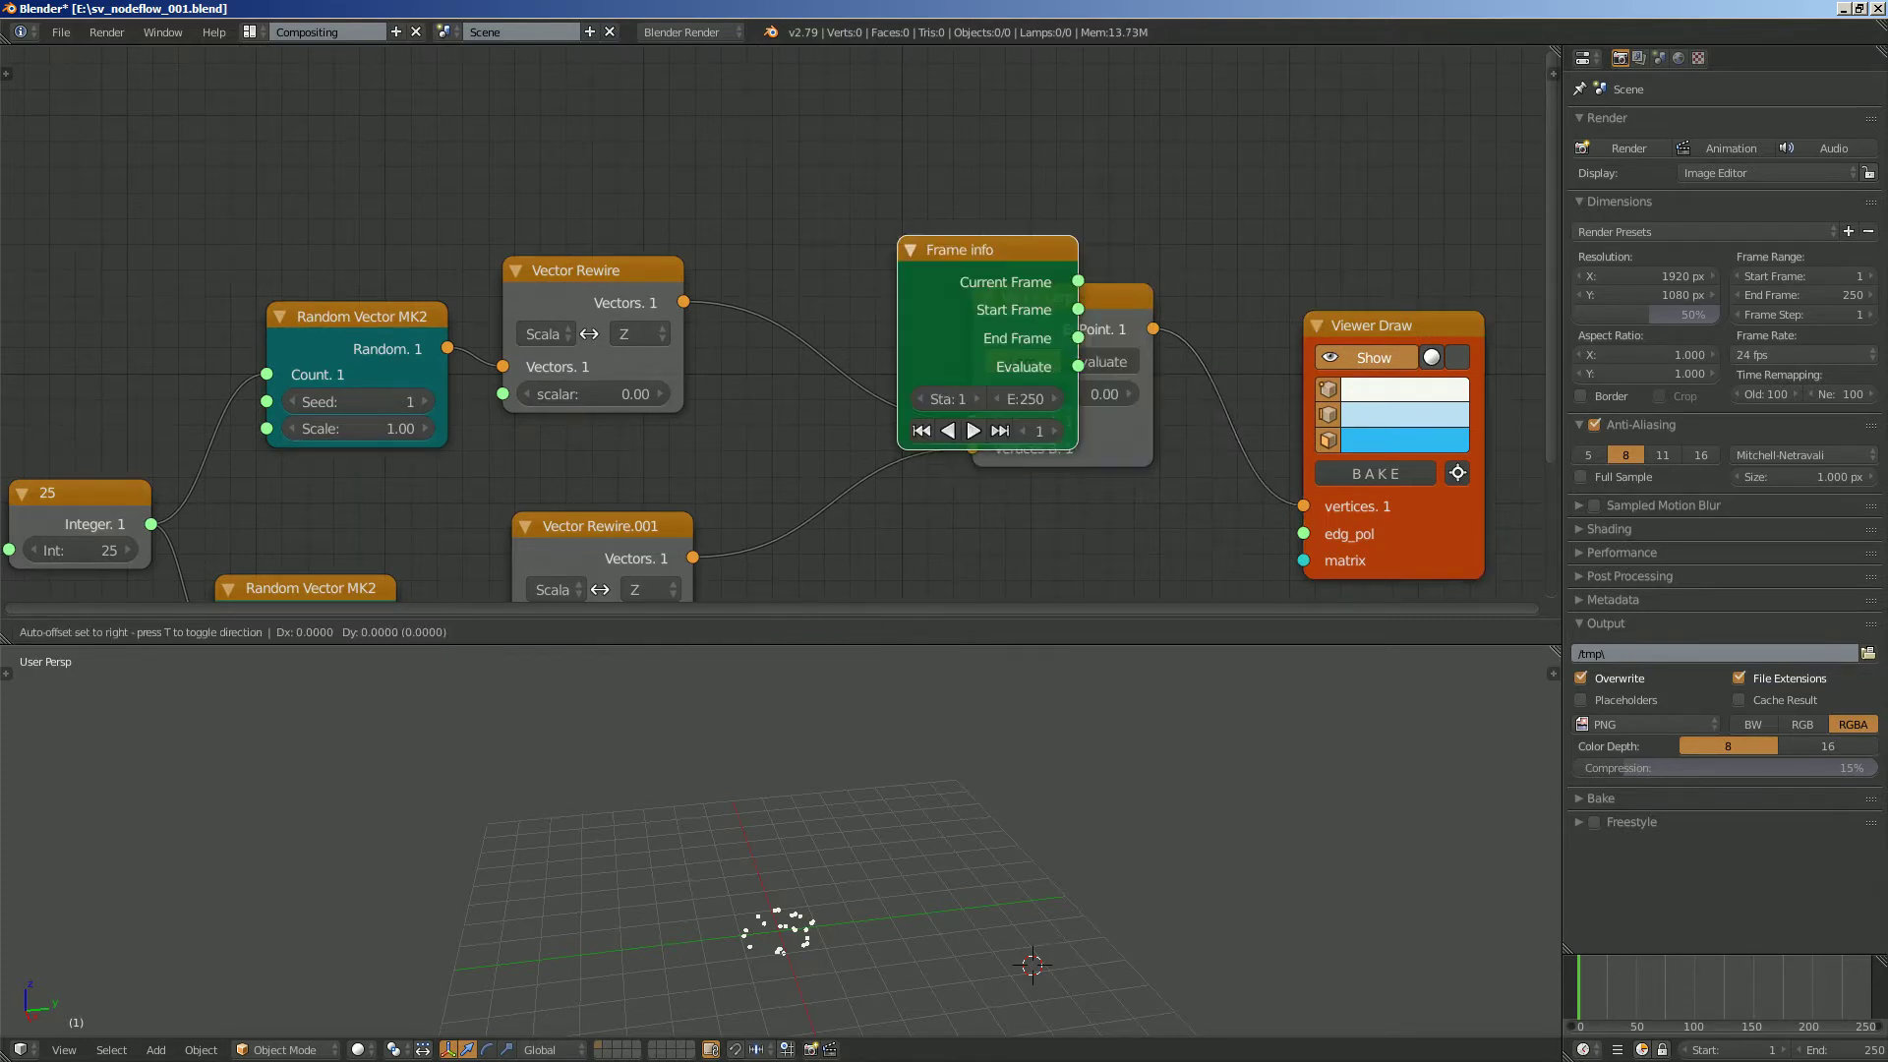
click(455, 55)
Add a Multiply math node above the Vector Lerp node.
middle_drag(455, 55, 463, 66)
key(alt+space)
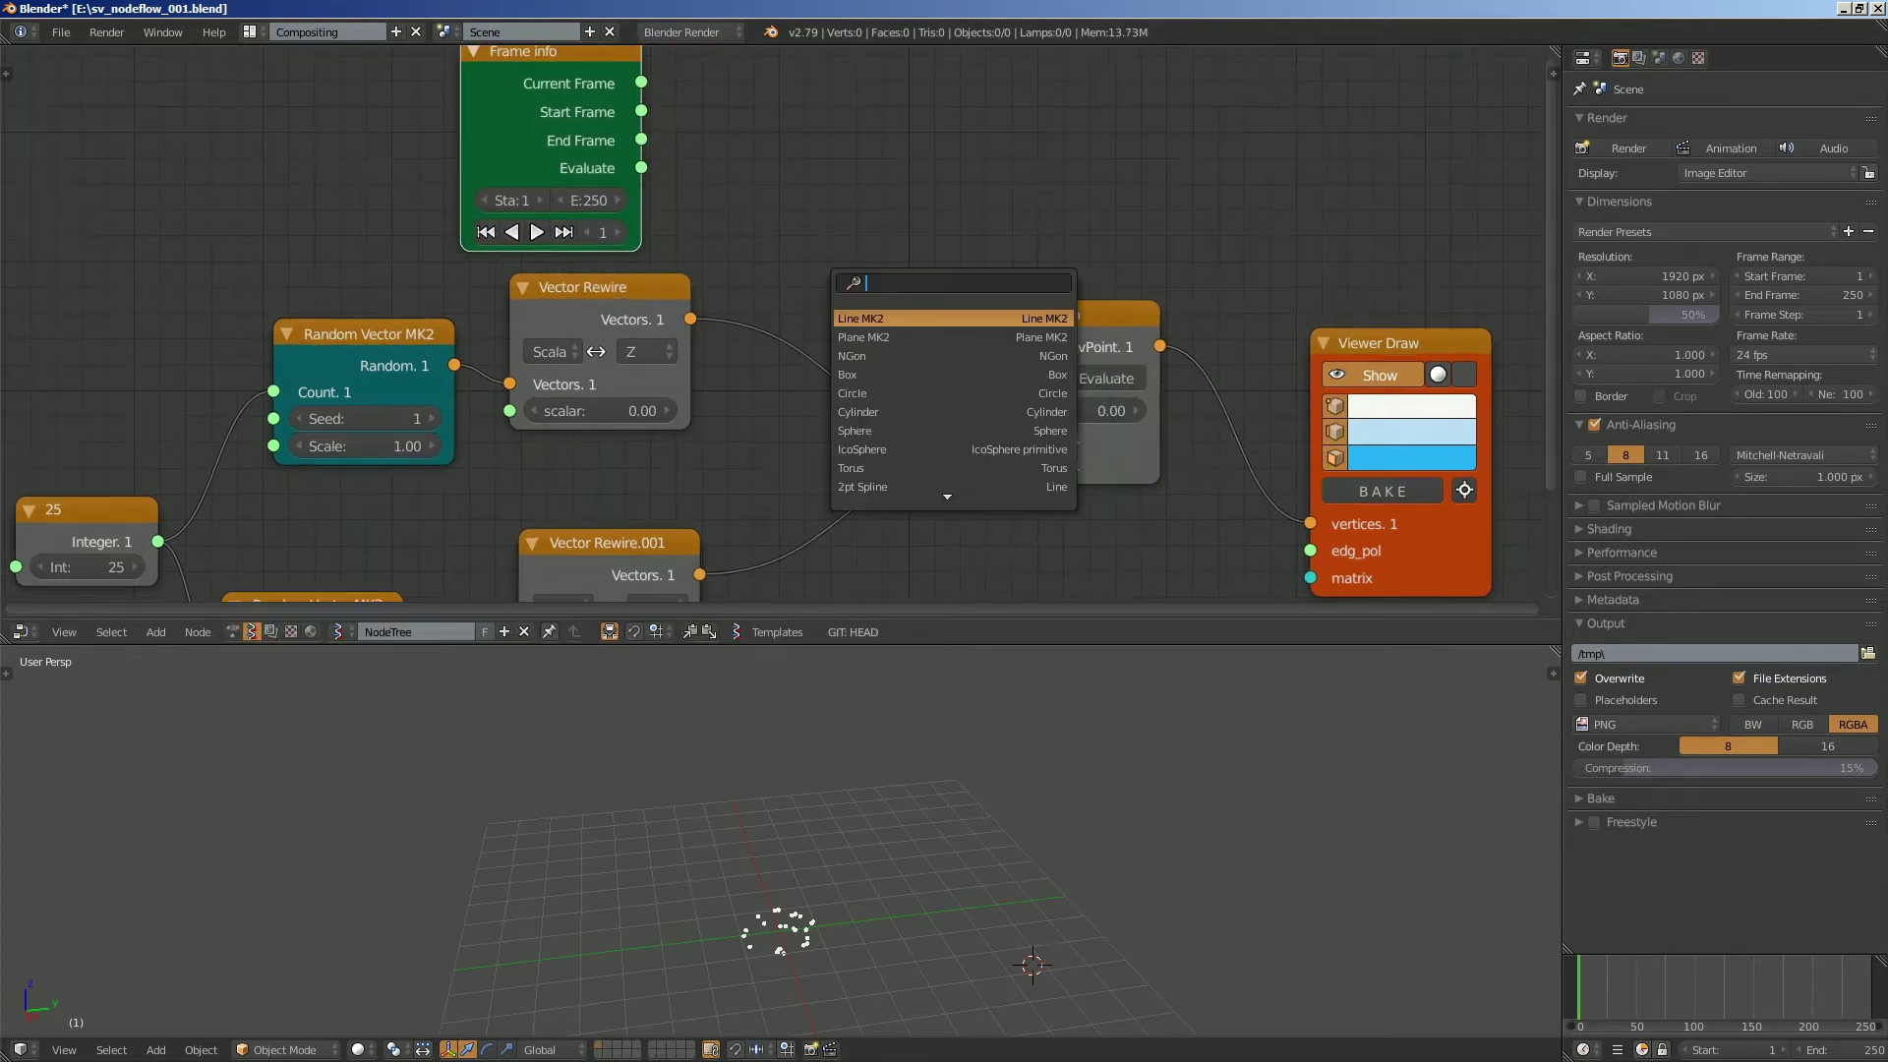
text(mul)
key(Down)
key(Down)
key(Return)
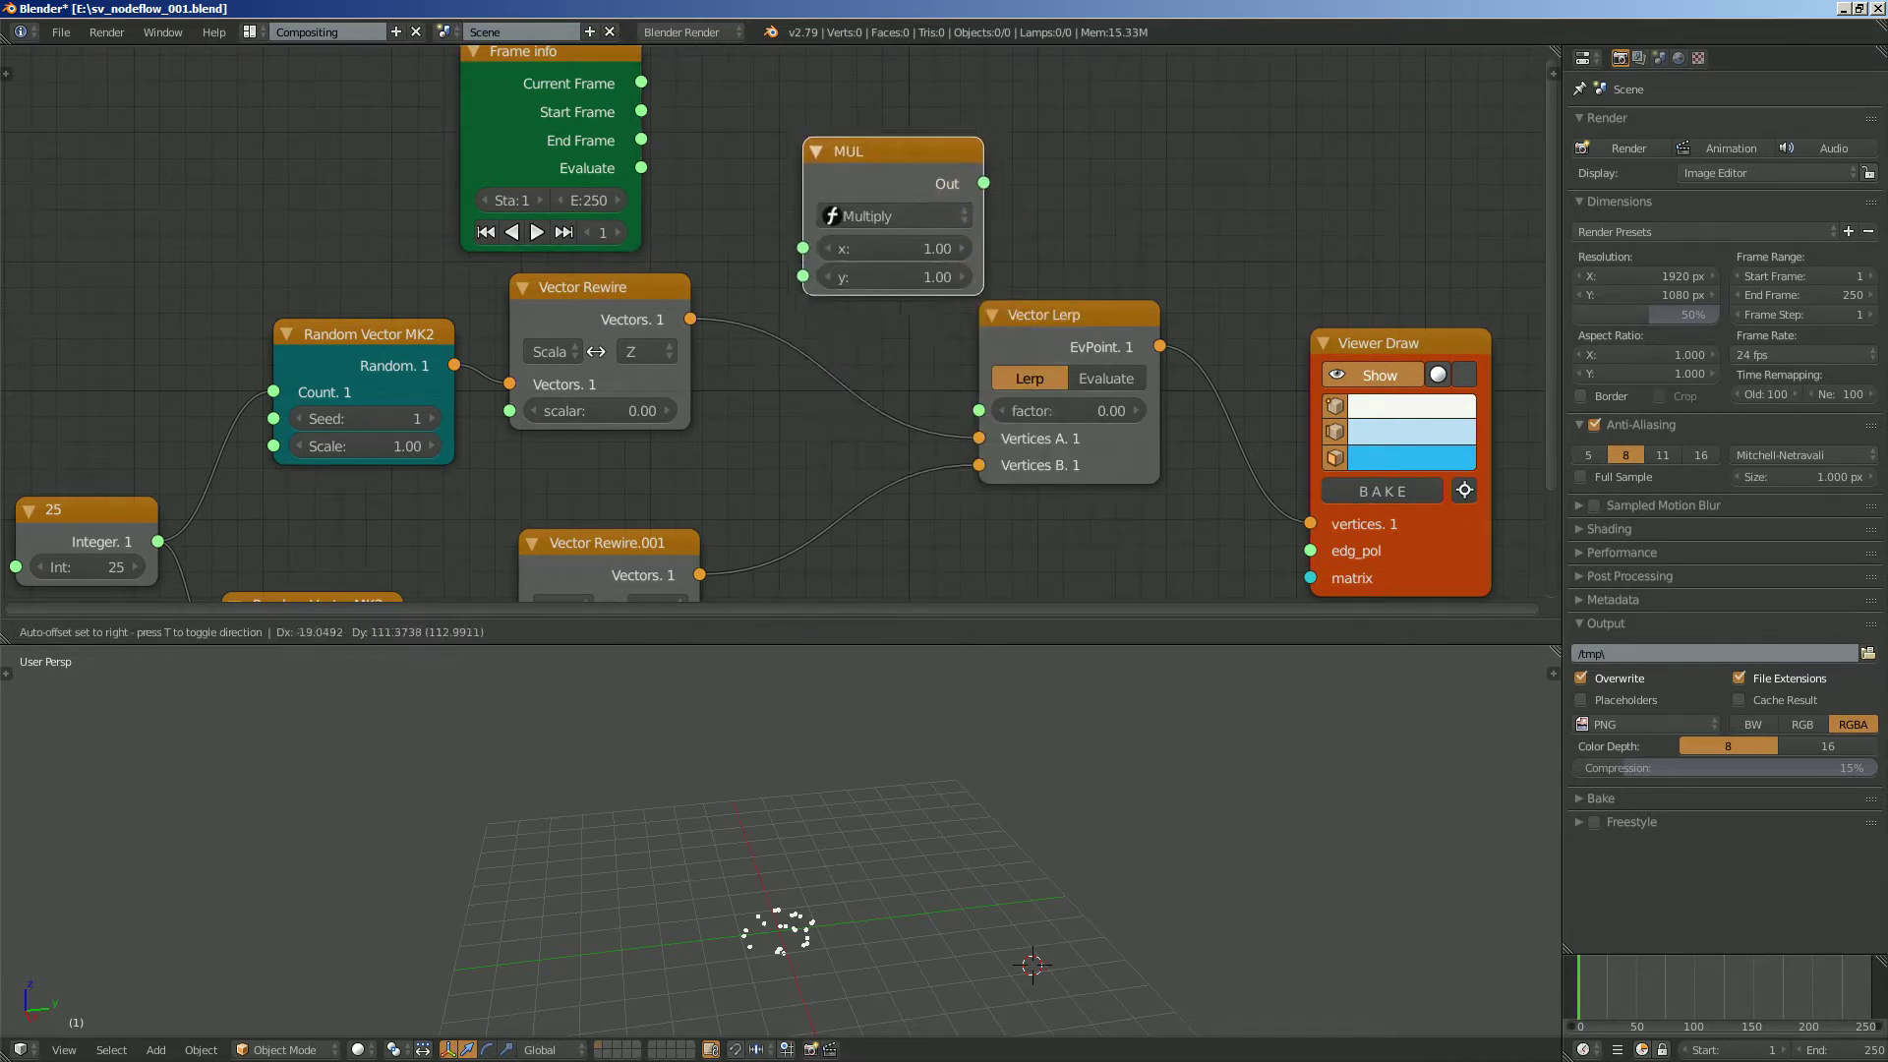
click(839, 115)
Route Current Frame through the x input of the math node, switched to modulo, into the Vector Lerp factor.
drag(641, 82, 733, 145)
drag(793, 210, 794, 210)
click(885, 179)
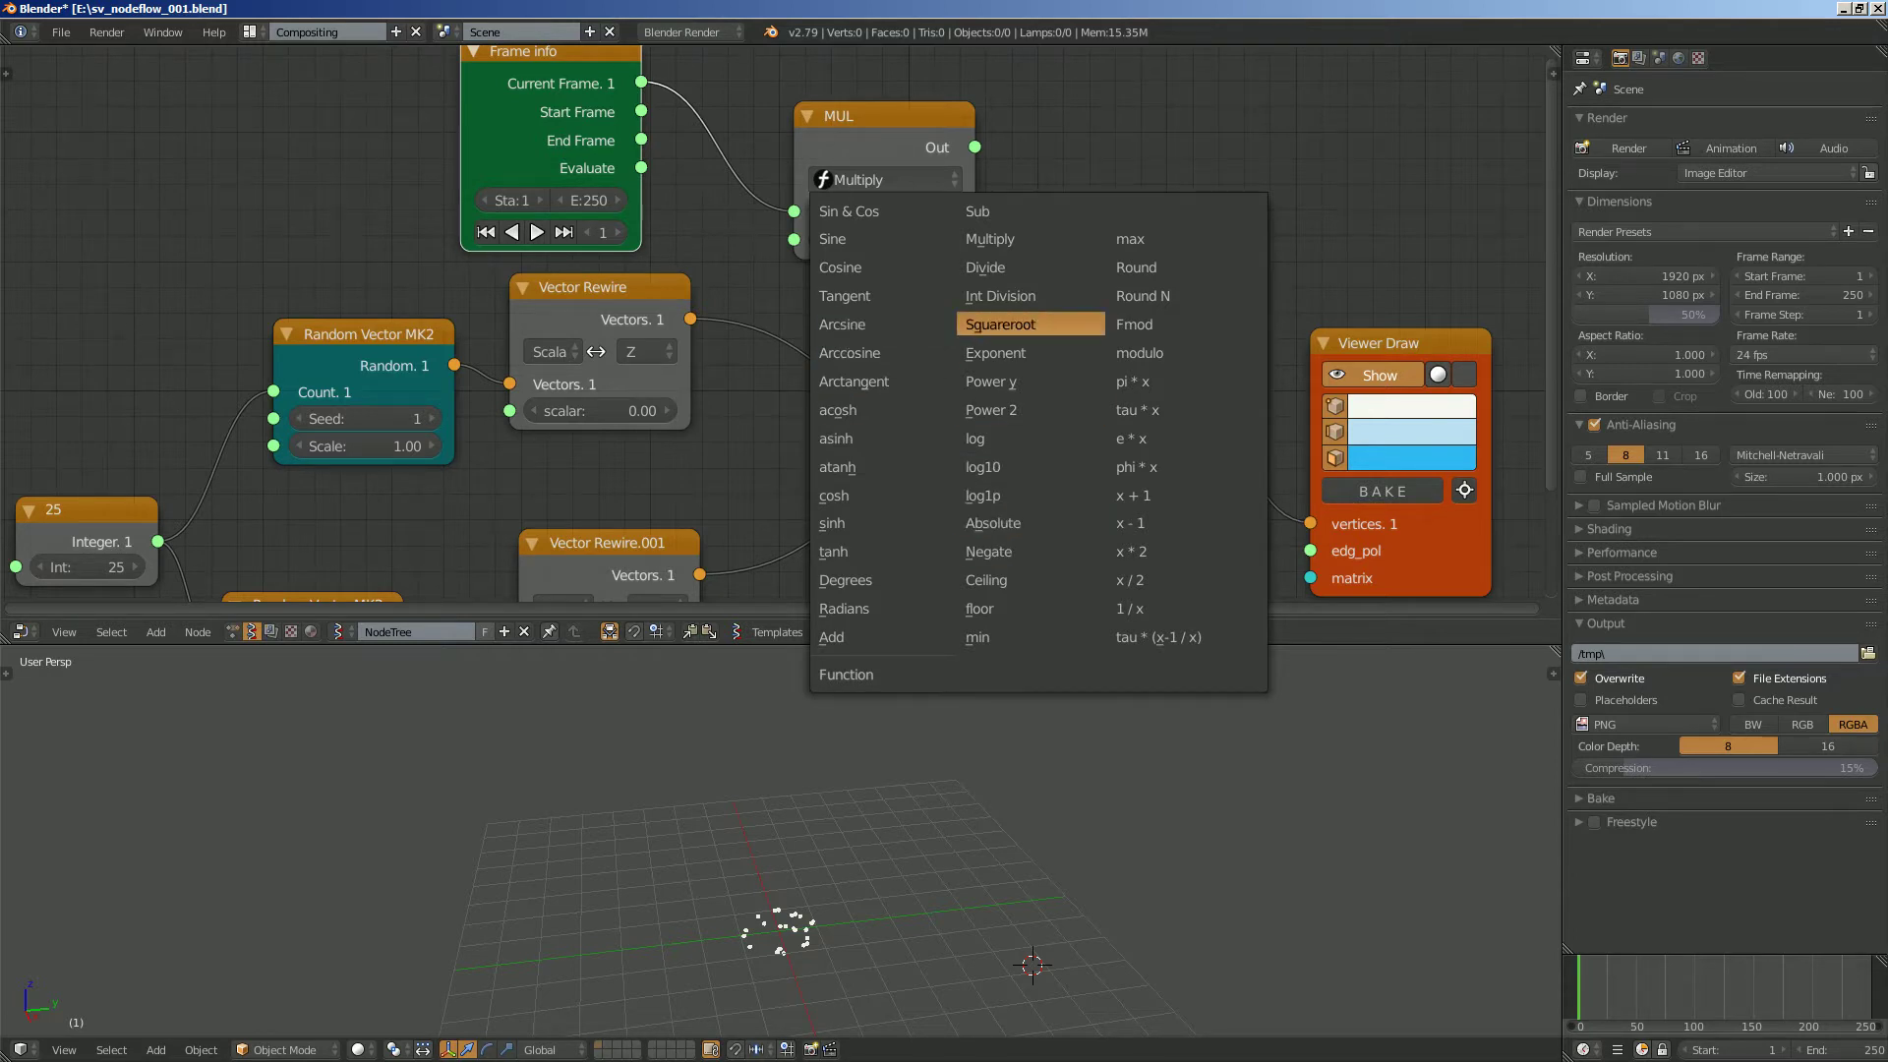
click(1140, 352)
drag(974, 146, 979, 410)
drag(1032, 316, 1066, 320)
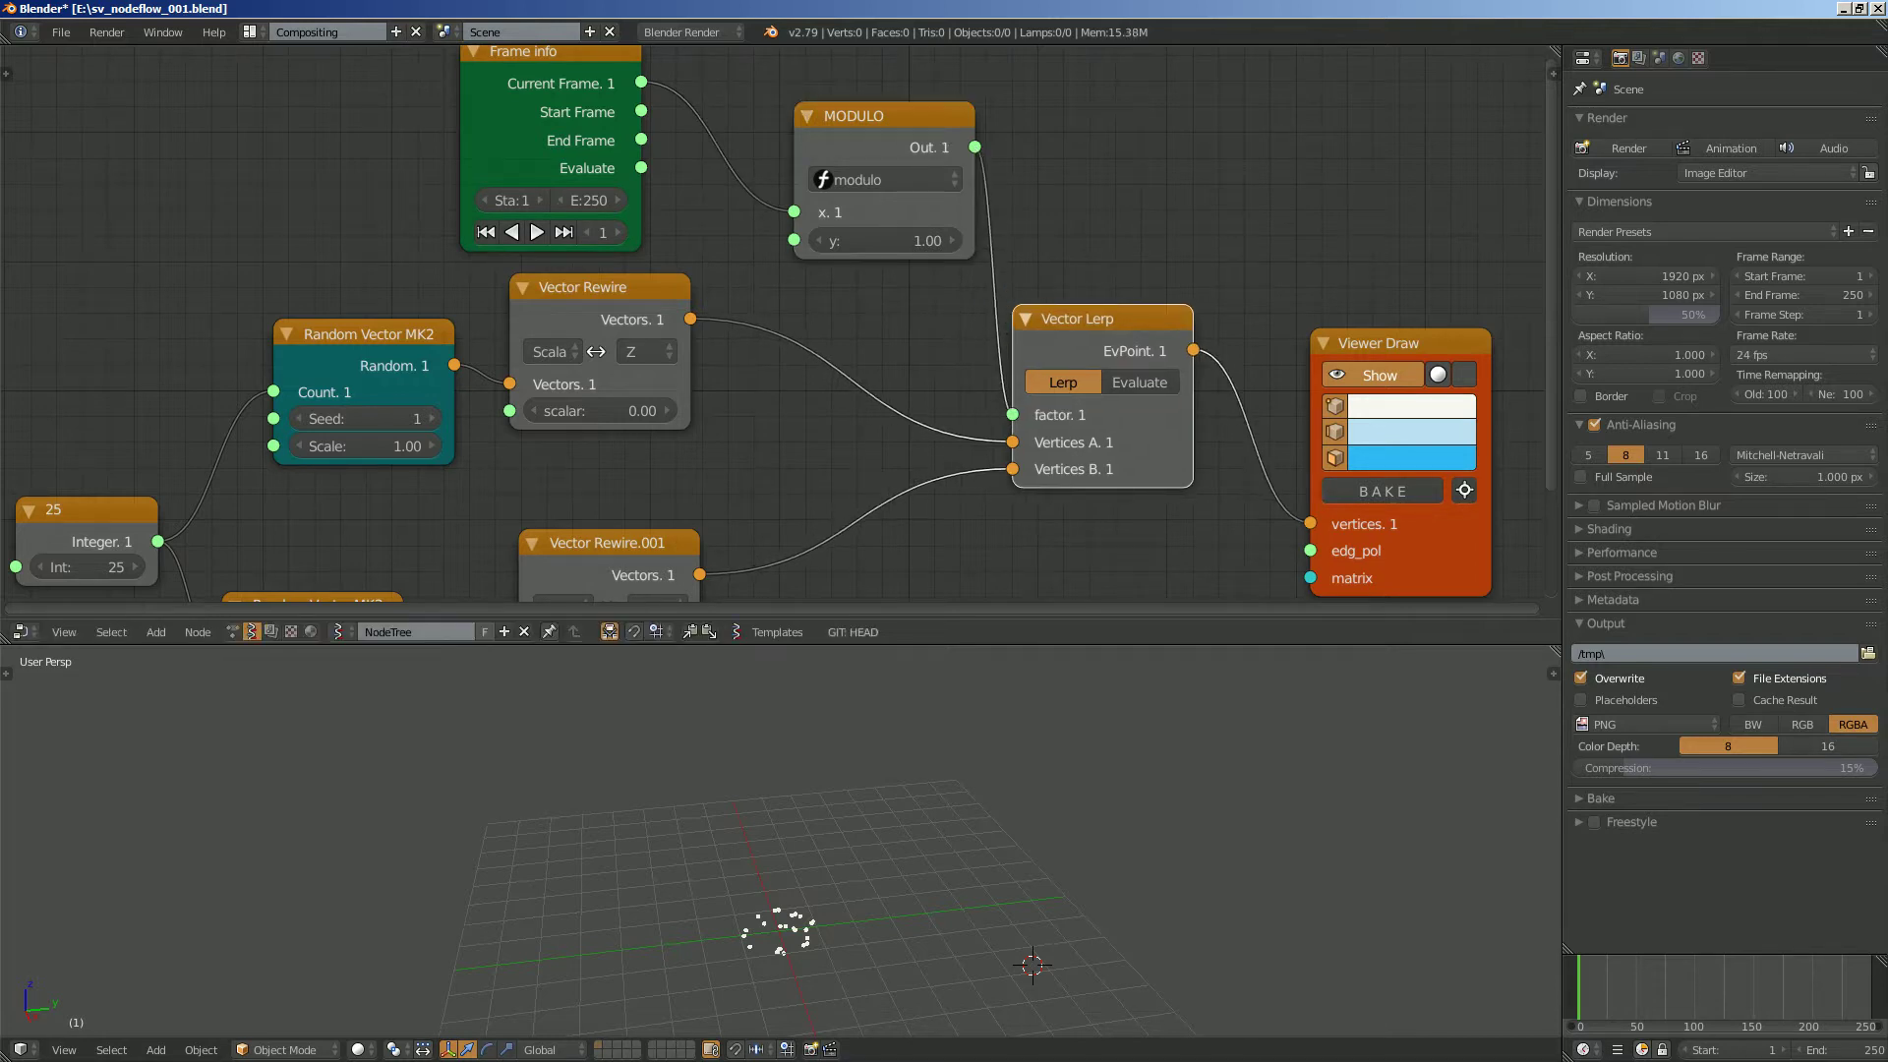
Save the file and play the animation to check how the points move with the frame-driven modulo factor.
middle_drag(1044, 271, 1046, 285)
key(ctrl+s)
click(1003, 268)
middle_drag(964, 786, 949, 785)
key(alt+a)
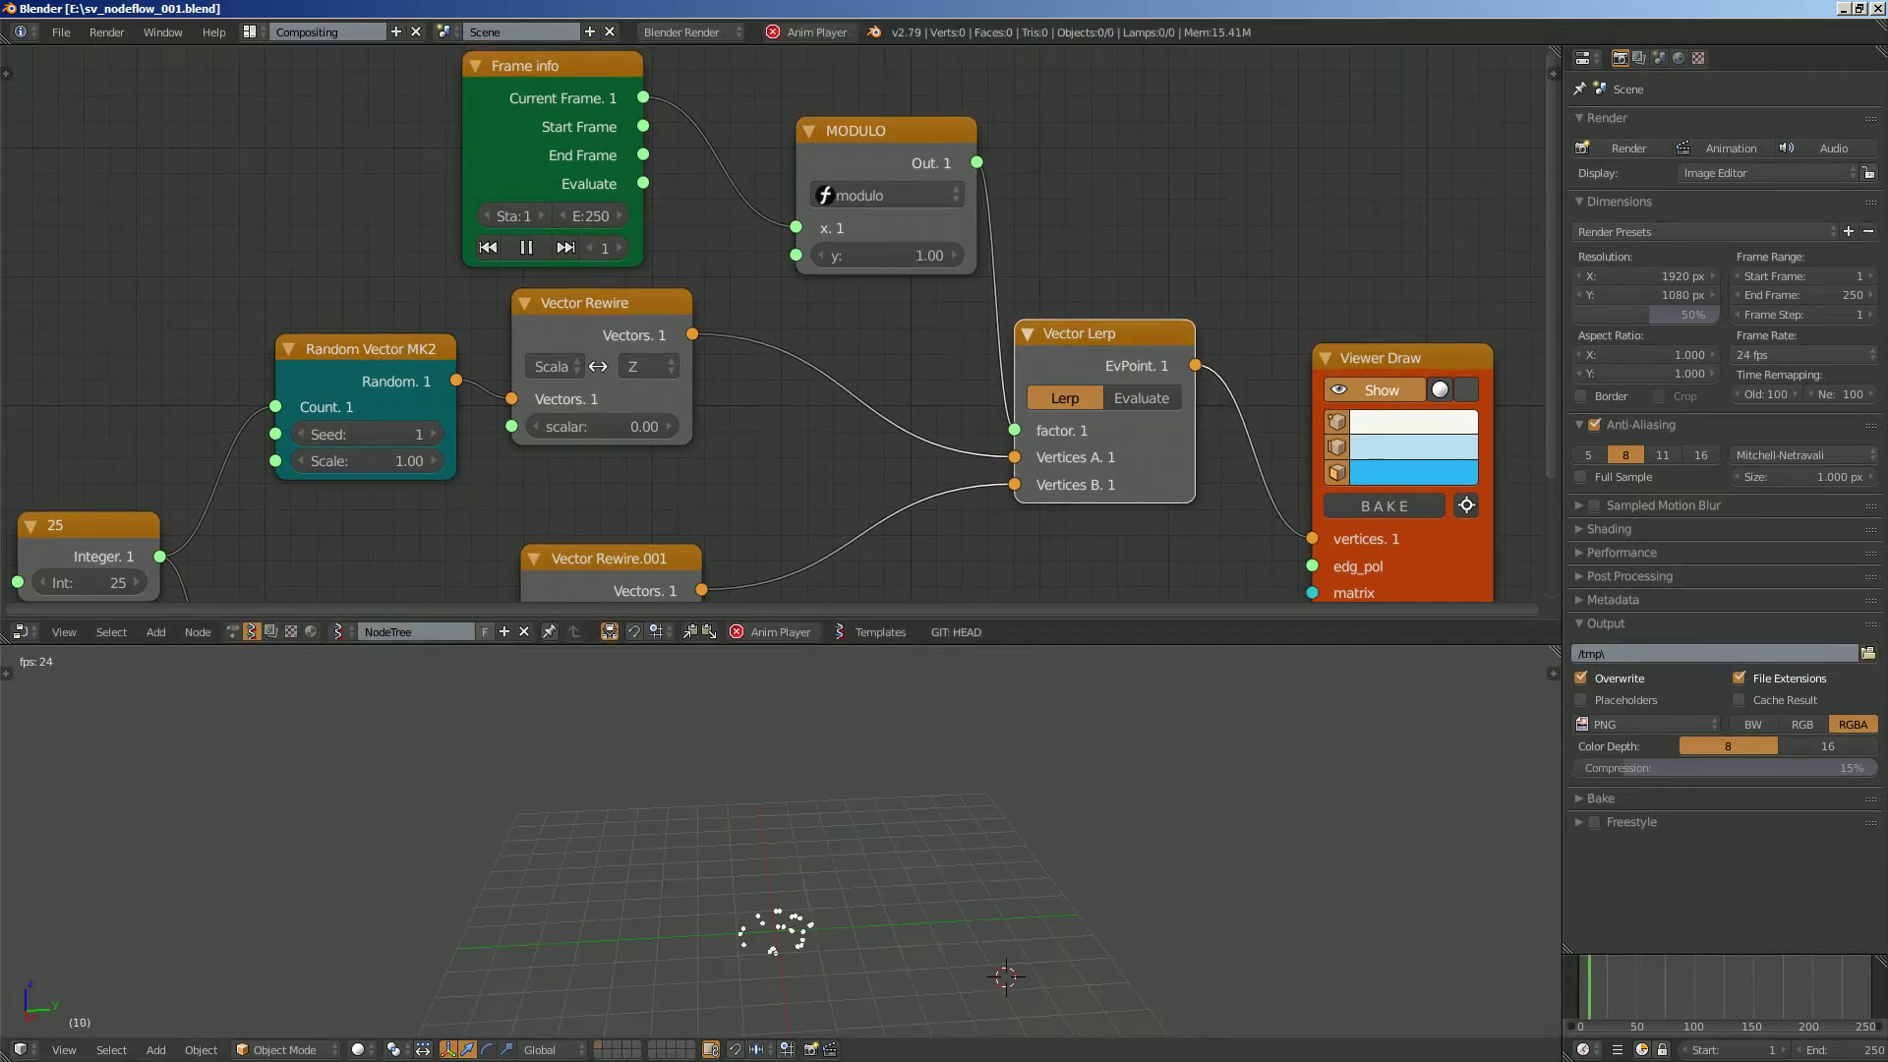
middle_drag(846, 835, 880, 836)
key(Escape)
Insert a duplicate of the modulo node, switched to Multiply, between the repositioned Frame info node and the modulo node.
middle_drag(708, 187, 754, 261)
click(600, 141)
drag(600, 140, 325, 110)
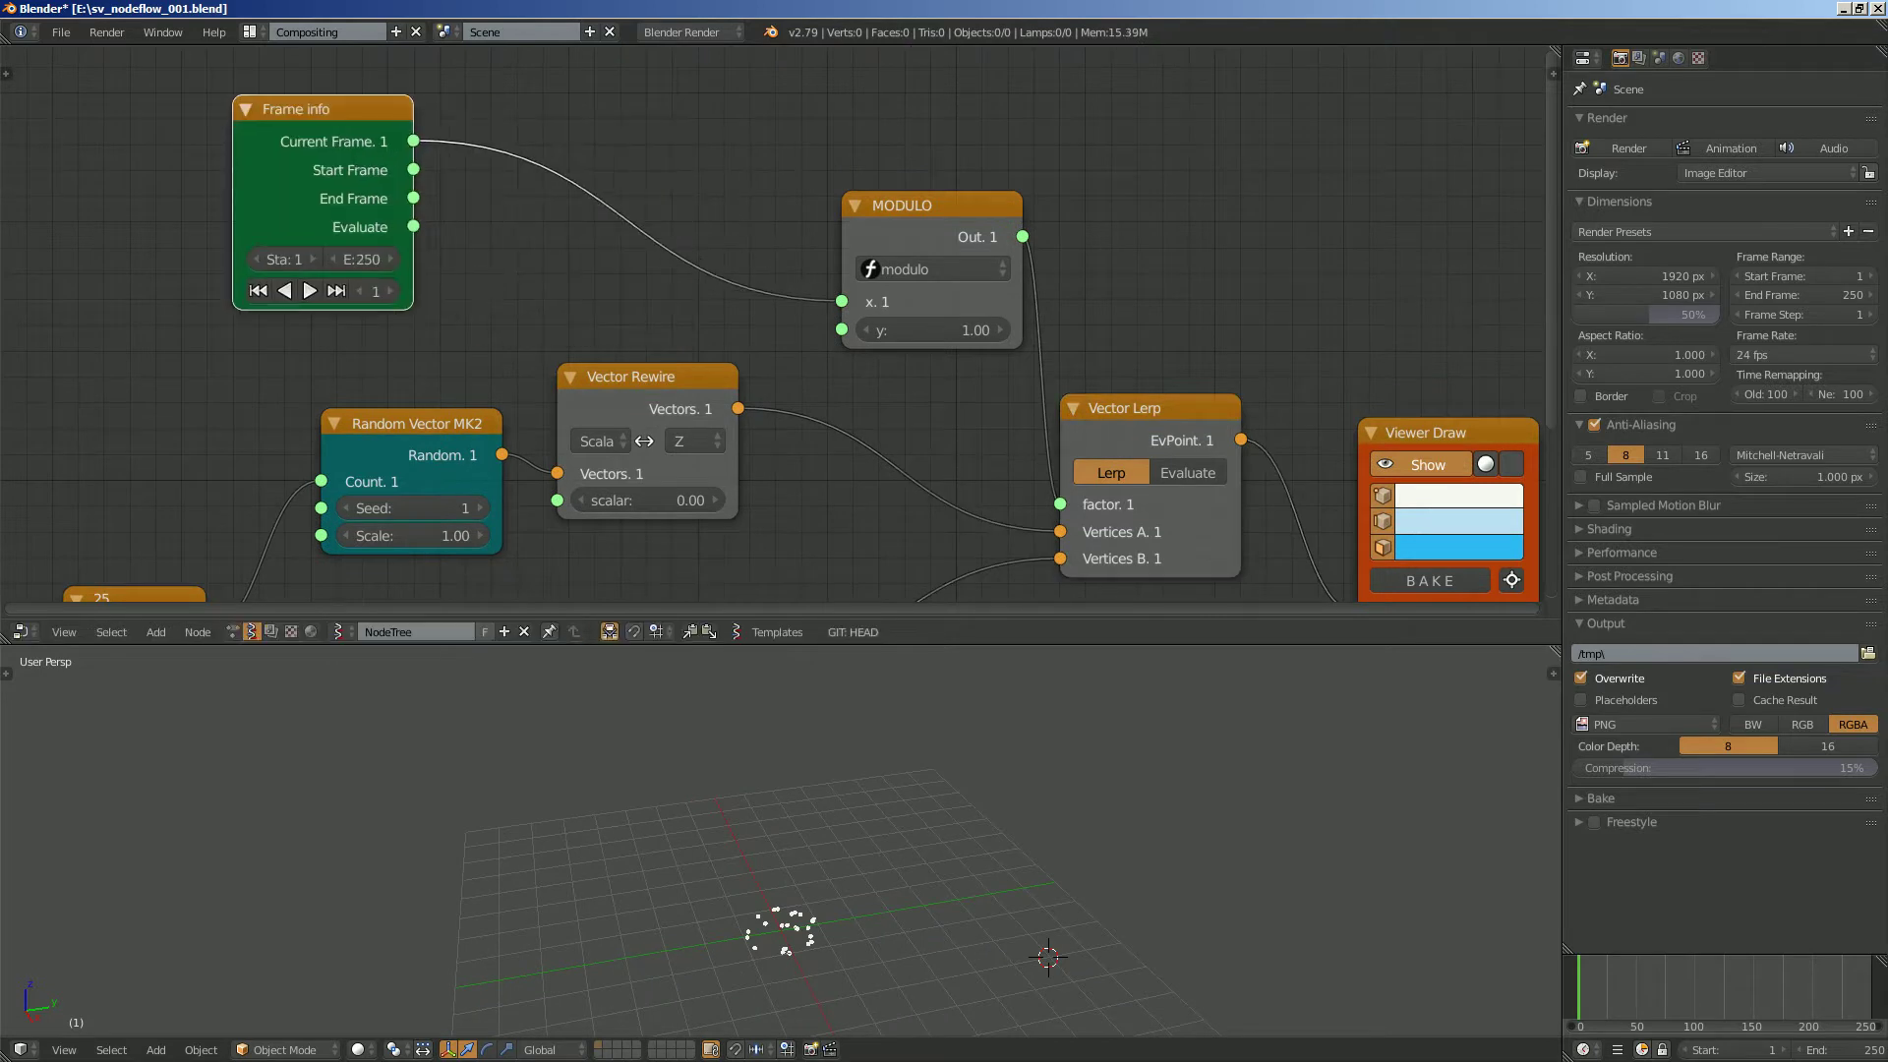
click(925, 204)
key(shift+d)
click(605, 132)
click(610, 197)
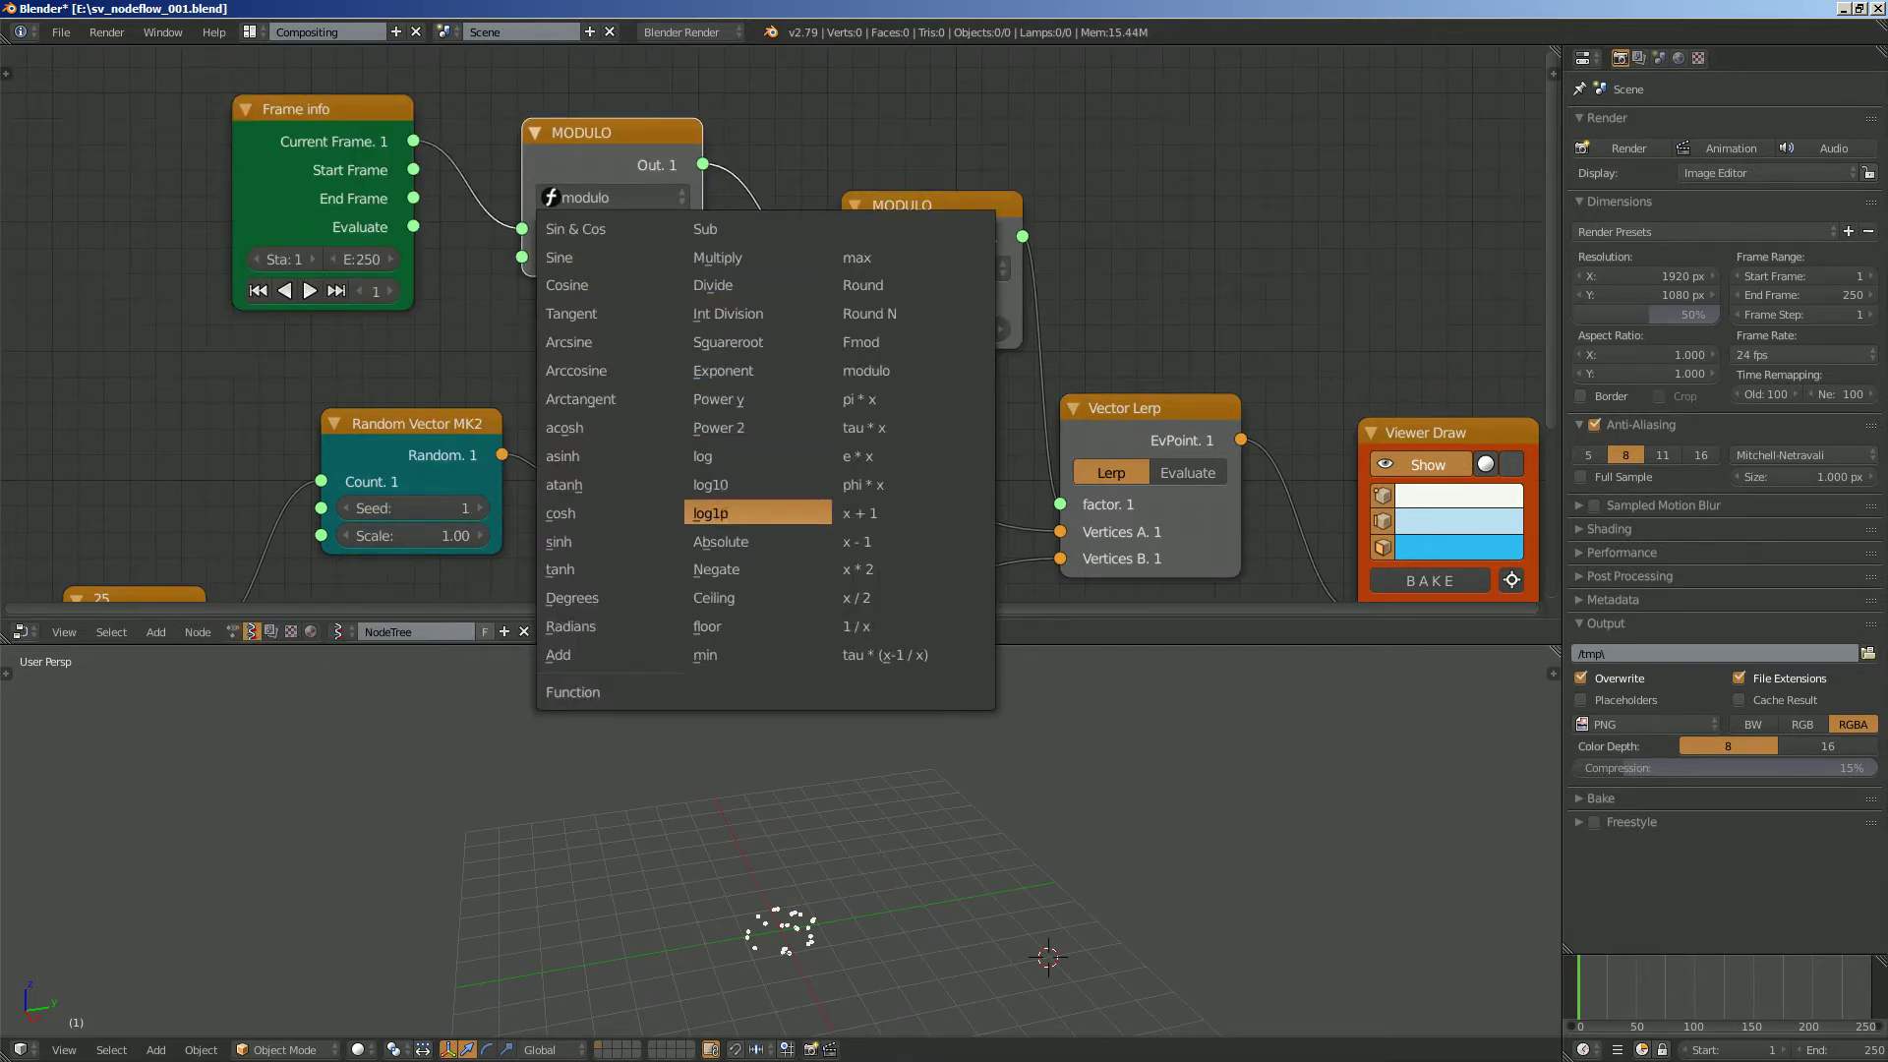
click(720, 257)
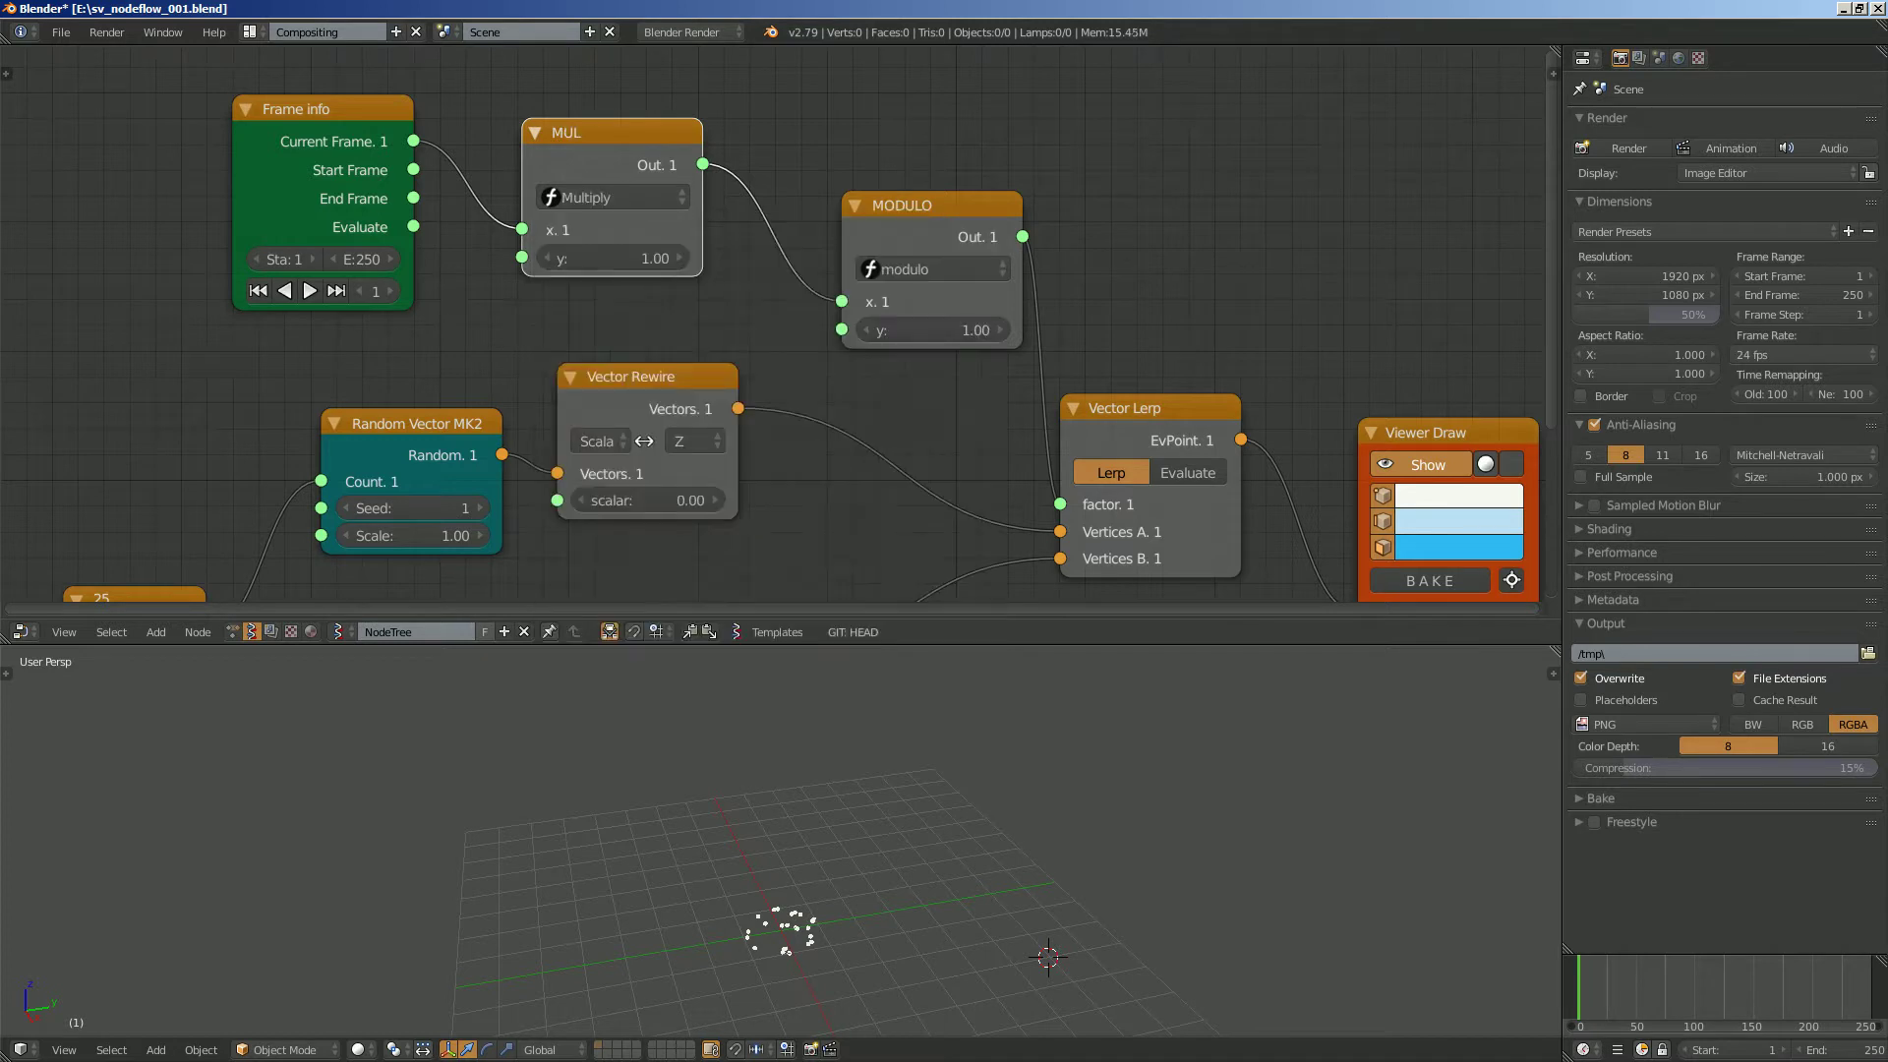
Set the Multiply node's y value to 0.05 and save the file.
click(614, 258)
text(0.05)
key(Return)
key(ctrl+s)
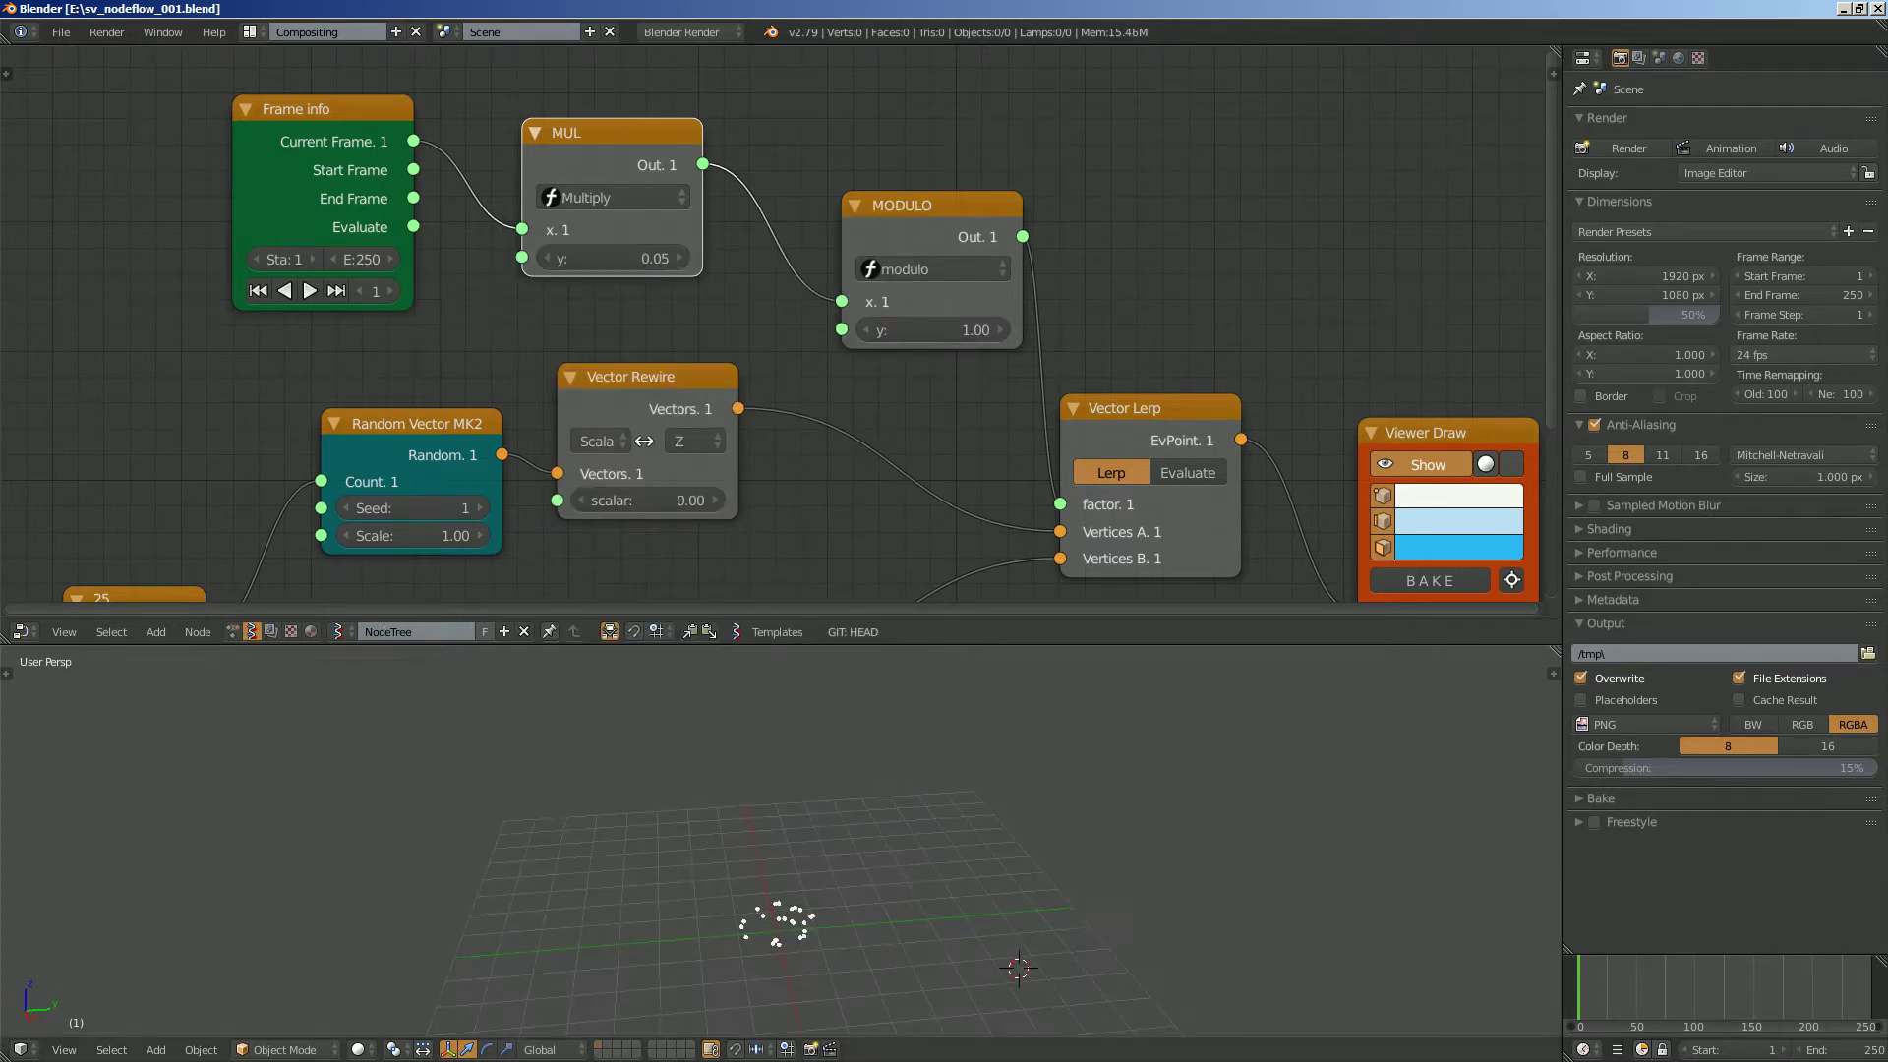
Play the animation and examine how the points rise at the reduced speed.
key(alt+a)
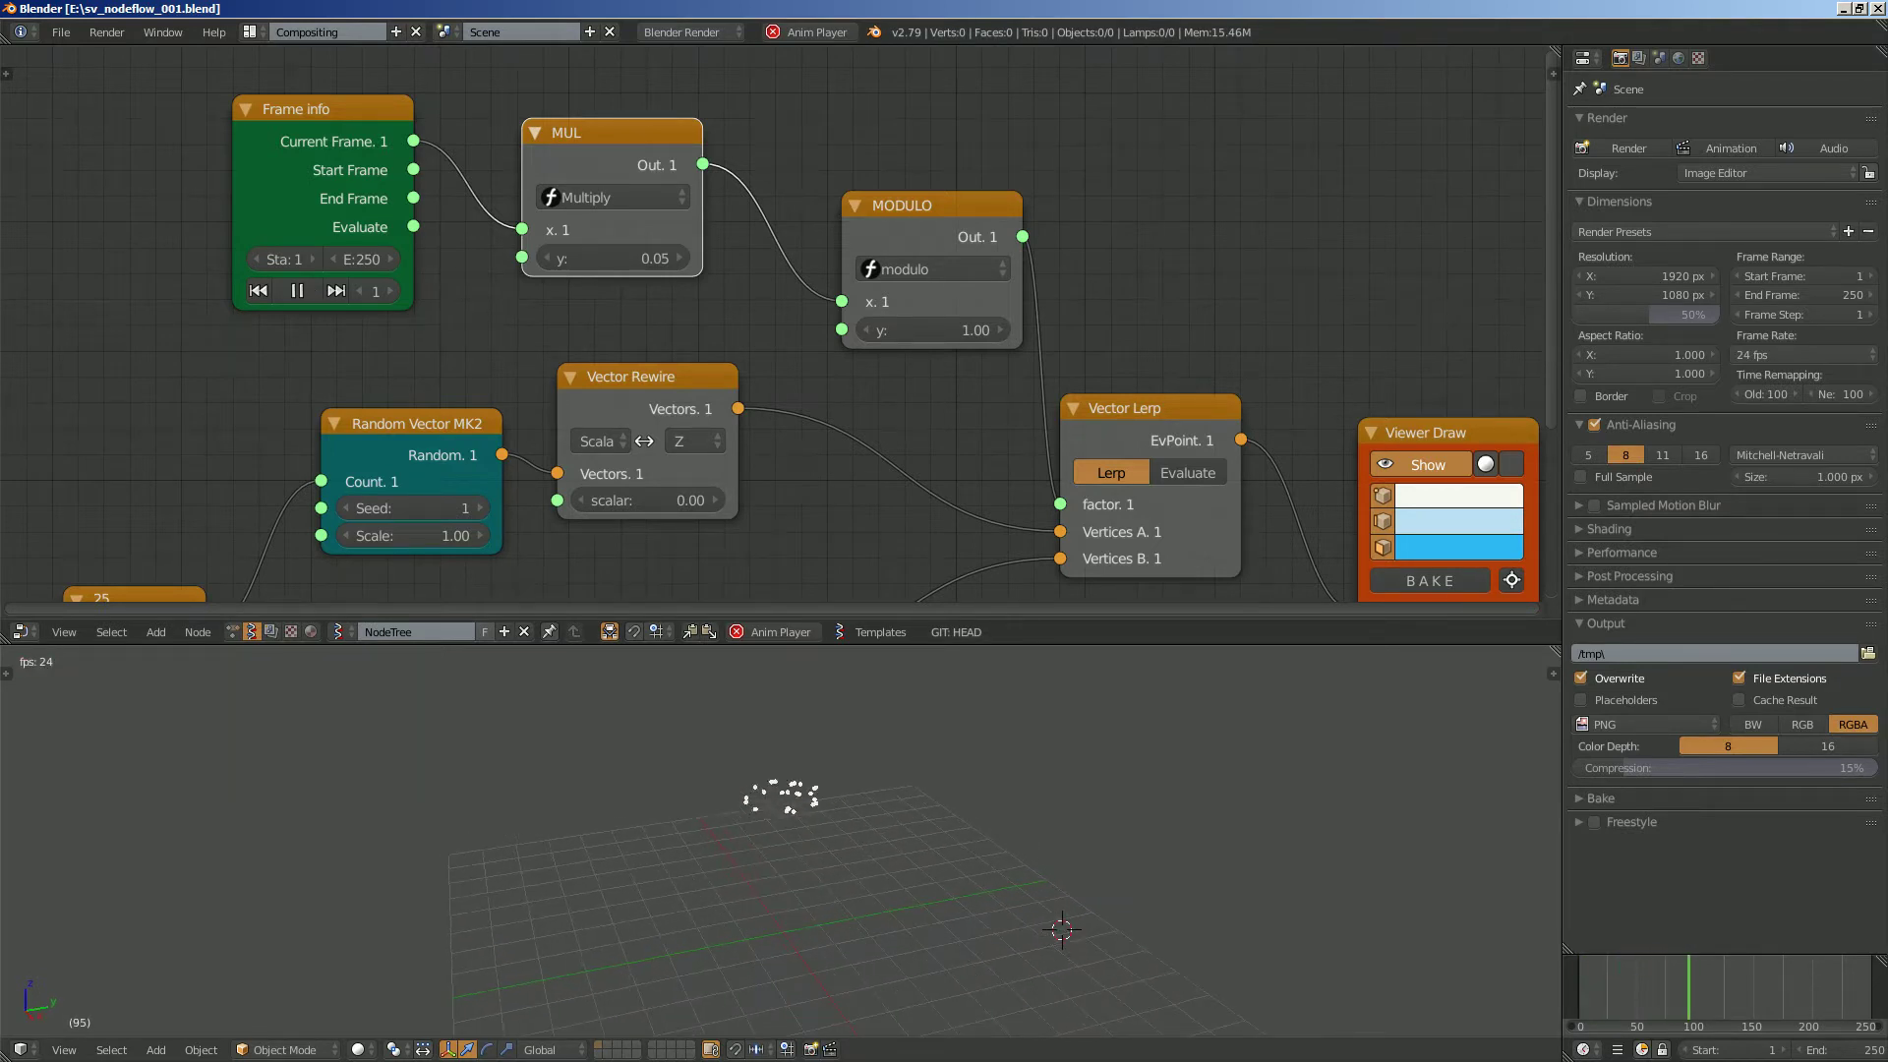
mouse_move(787, 846)
middle_down()
mouse_move(739, 828)
mouse_move(821, 807)
mouse_move(765, 822)
middle_up()
key(Escape)
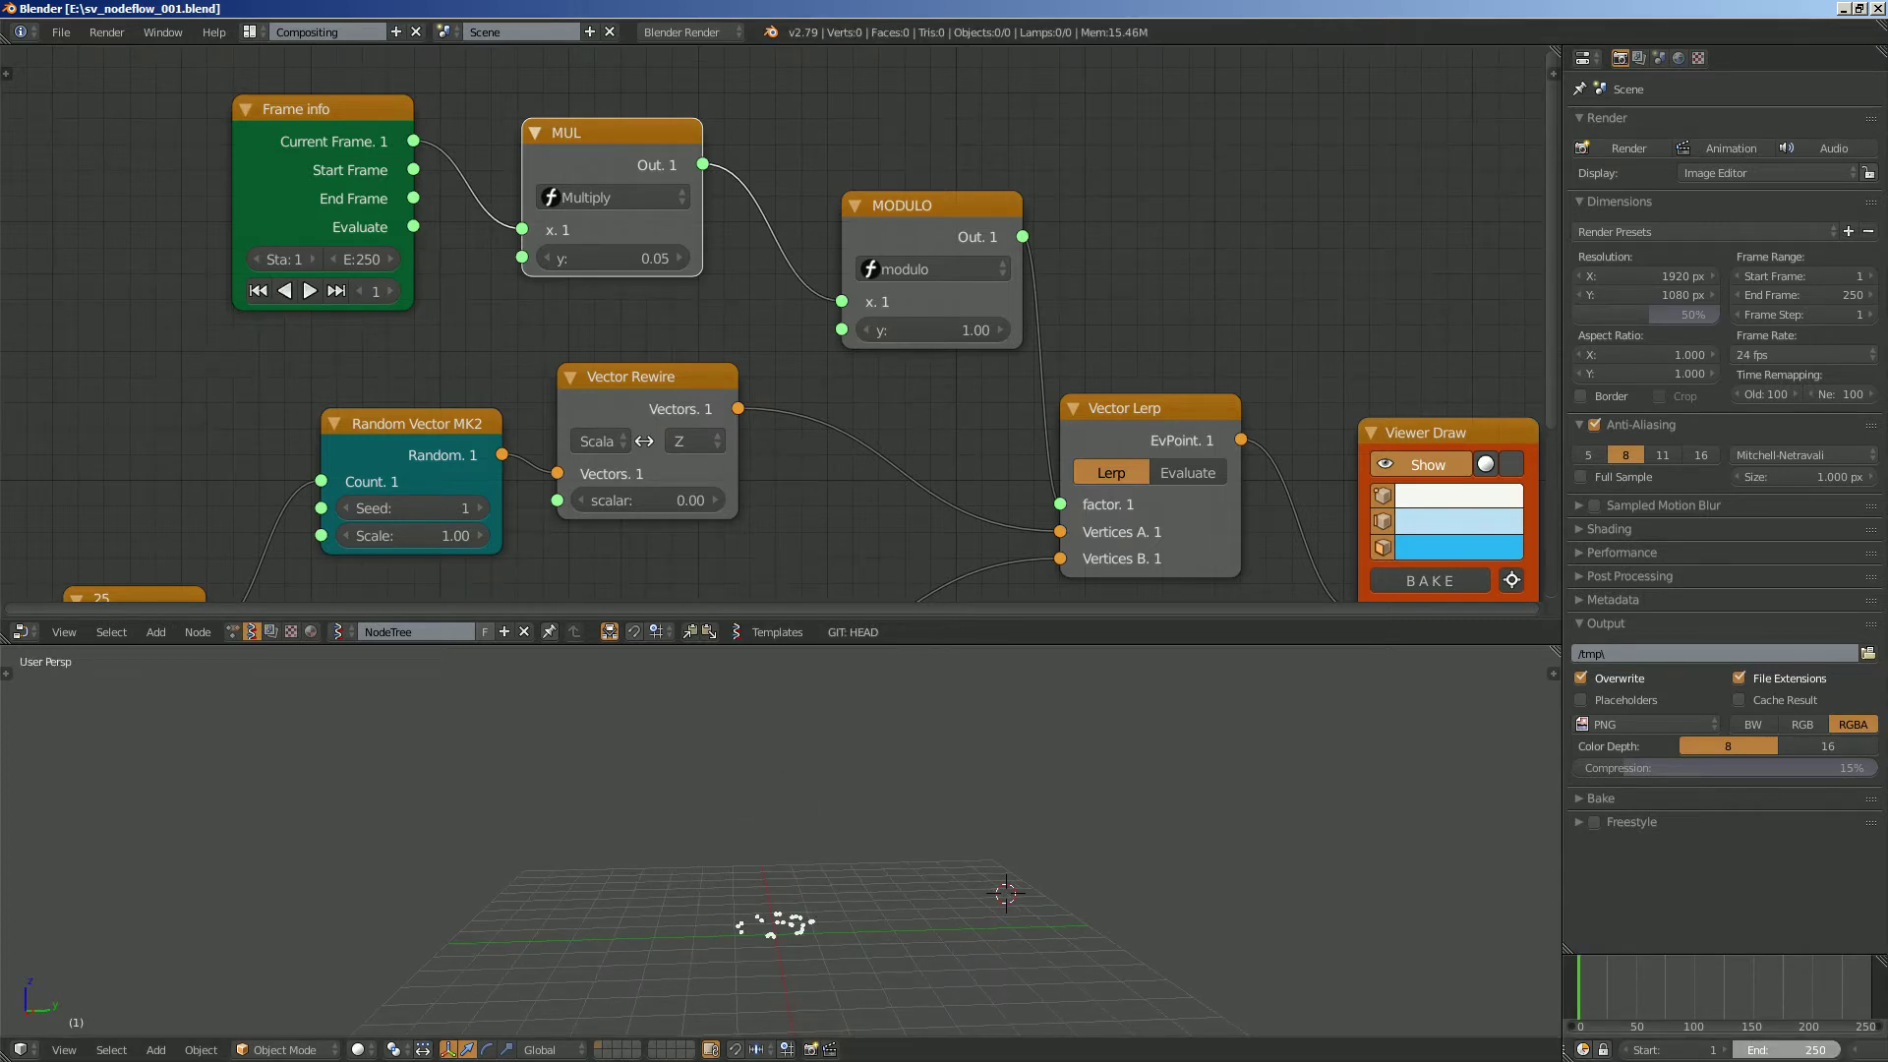
Set the timeline's end frame to 500.
text(500)
key(Return)
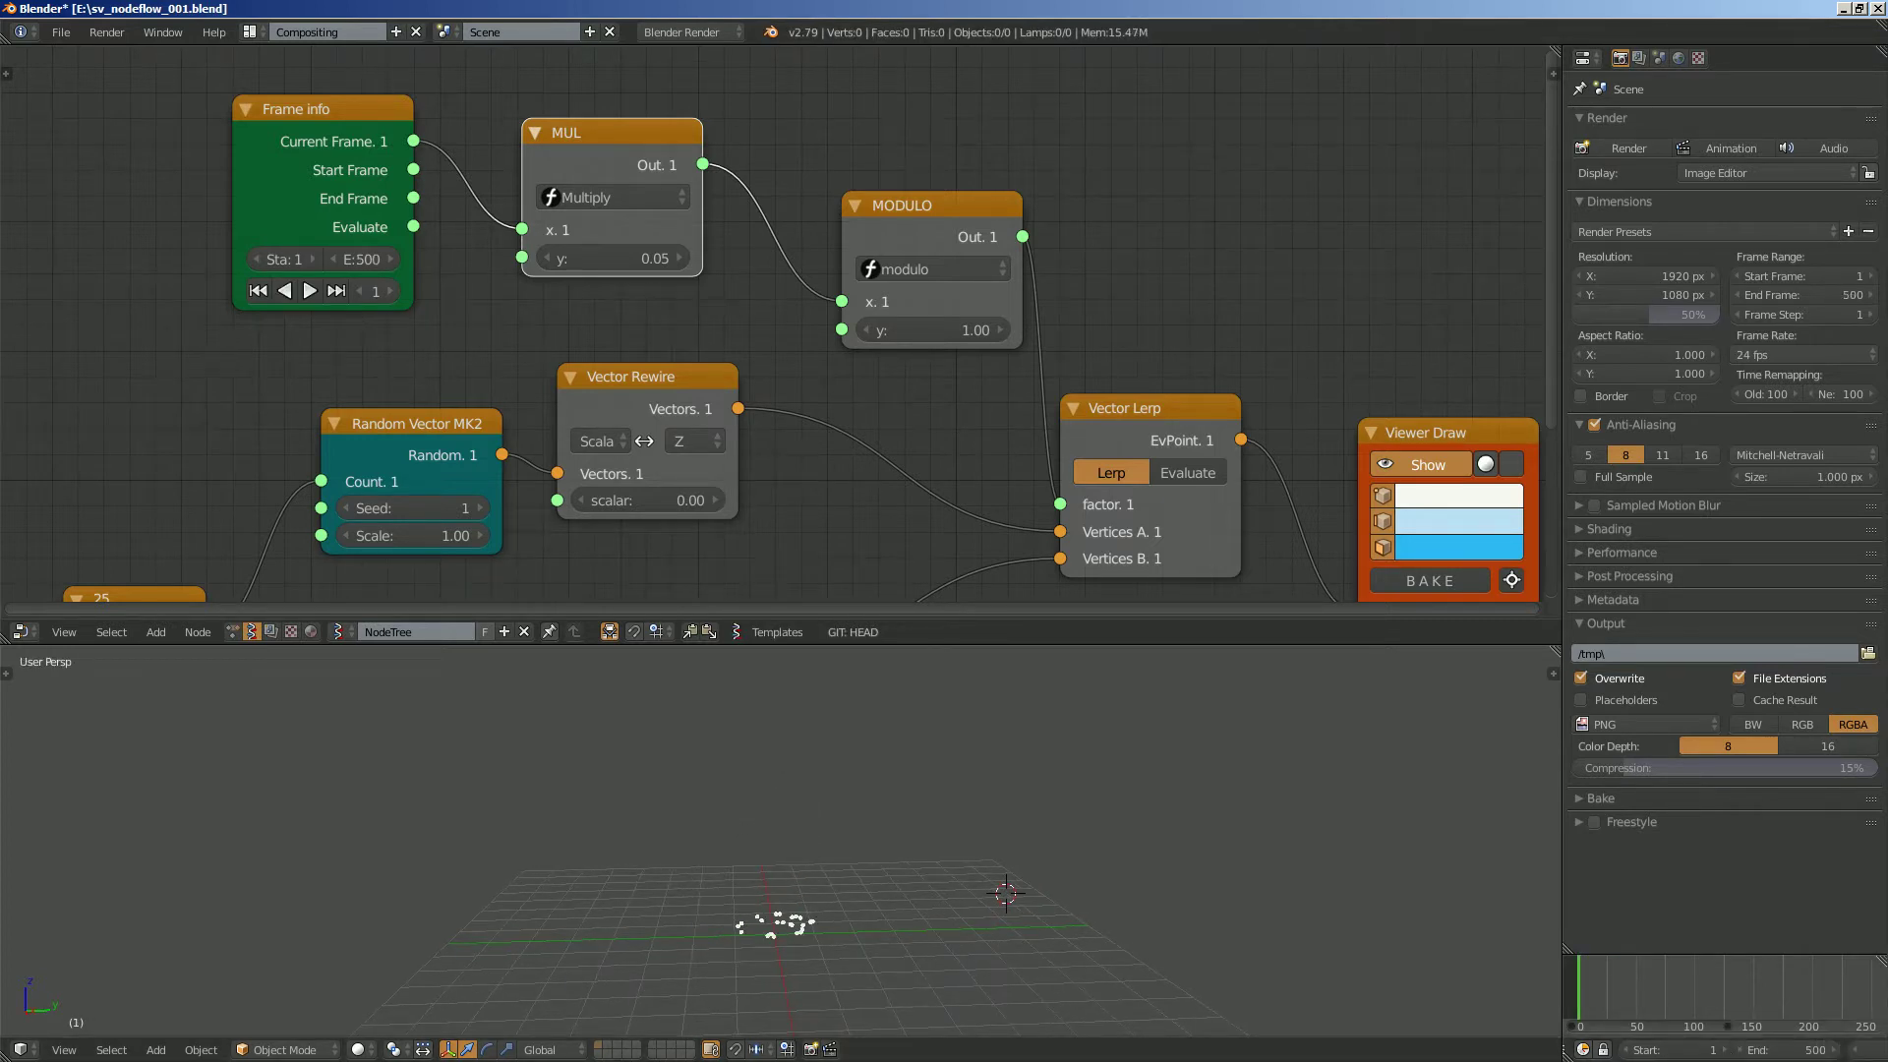
scroll(776, 840, up, 3)
middle_drag(777, 841, 798, 852)
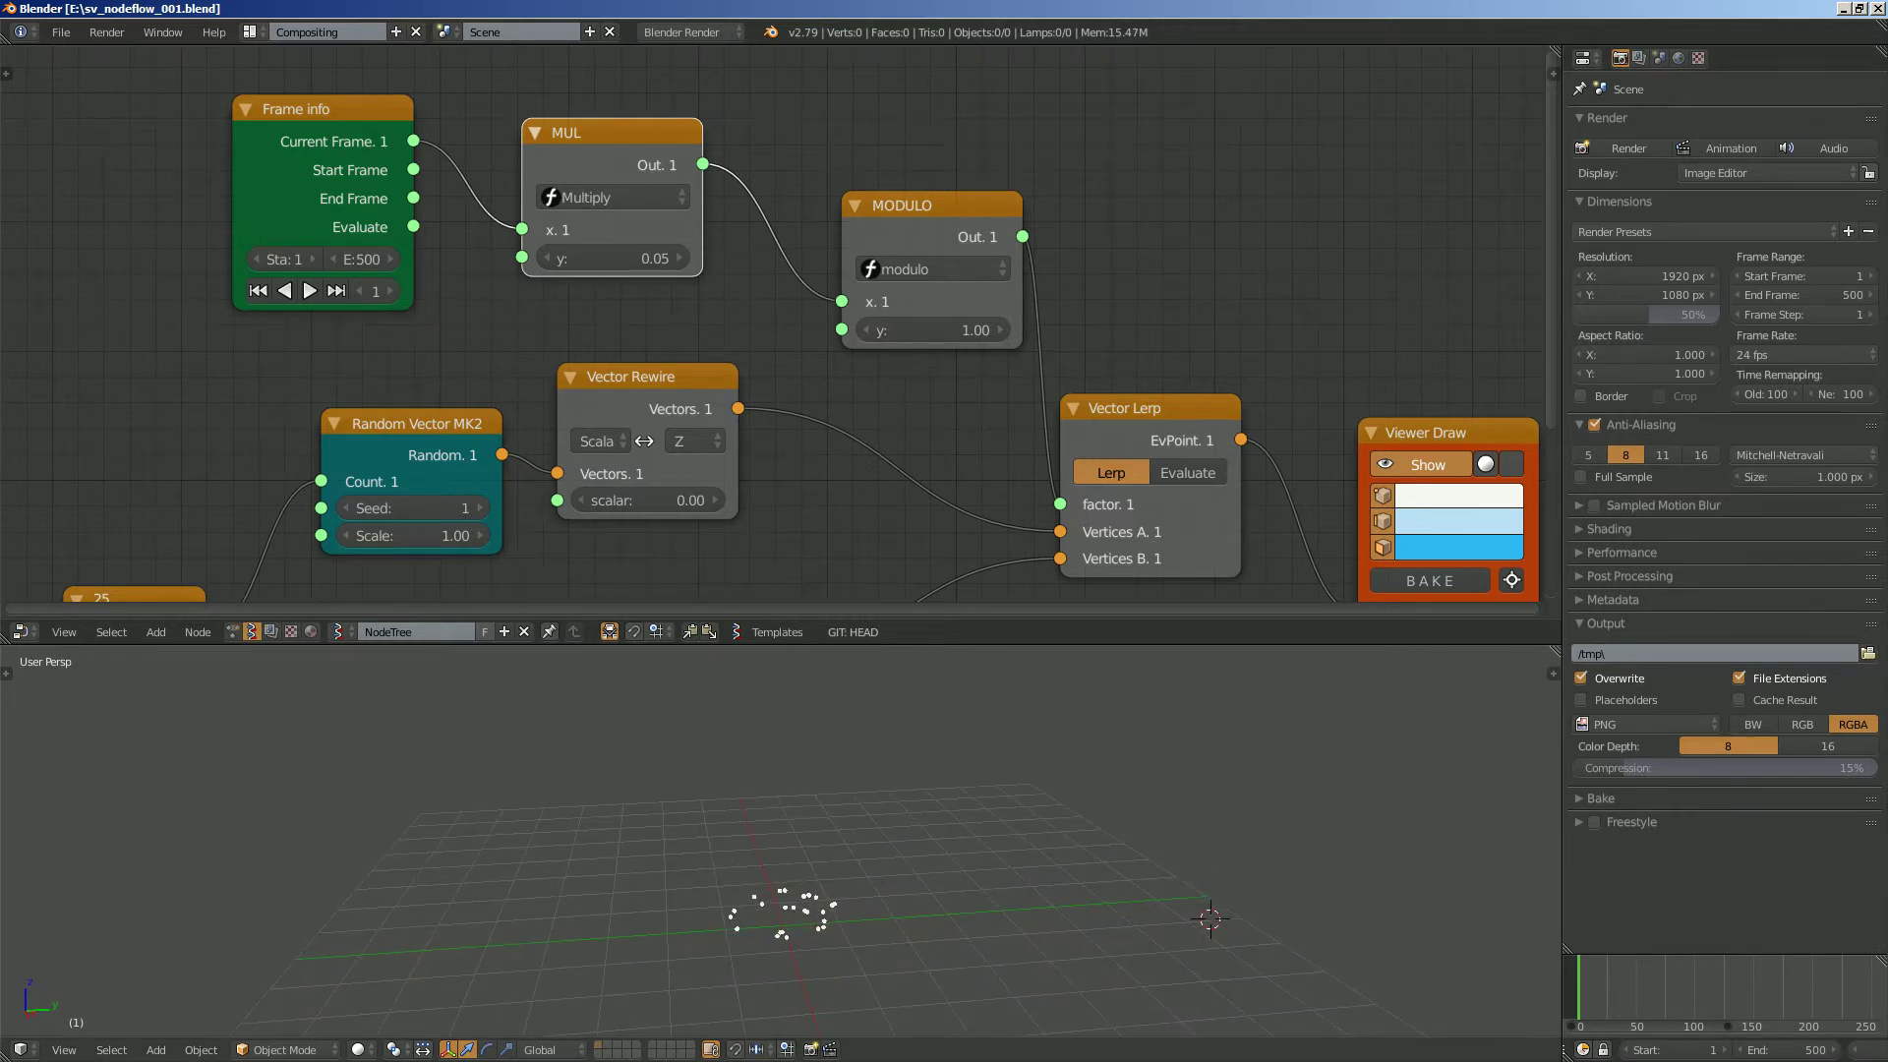
Spread the Frame info and Multiply nodes apart to make room between them, and save the file.
scroll(787, 329, down, 2)
middle_drag(786, 330, 795, 341)
drag(417, 167, 252, 141)
drag(639, 185, 617, 134)
drag(293, 143, 234, 108)
key(ctrl+s)
click(234, 114)
middle_drag(413, 197, 429, 208)
drag(639, 145, 666, 141)
Insert a duplicate of the Multiply node, switched to Add, between the Frame info and Multiply nodes.
key(shift+d)
click(432, 123)
middle_drag(433, 128, 511, 159)
click(521, 207)
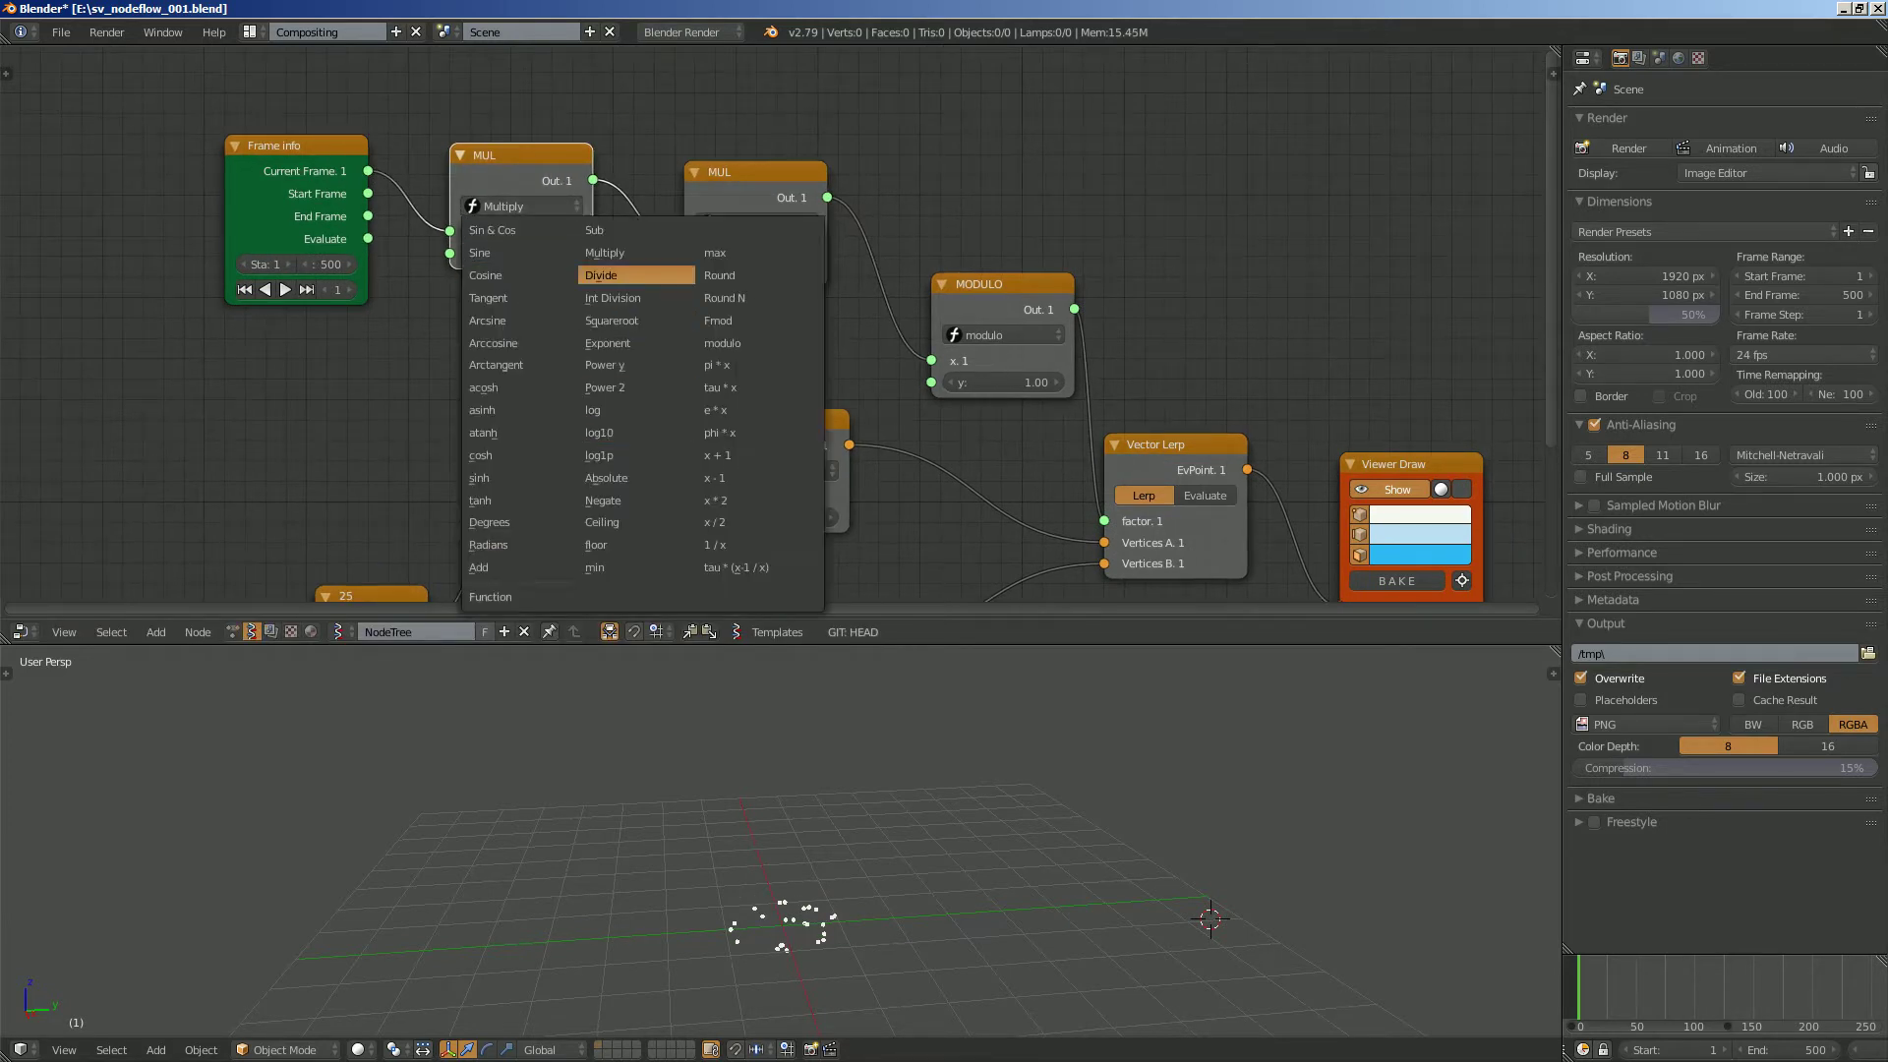
click(478, 568)
middle_drag(478, 568, 542, 553)
drag(345, 134, 290, 111)
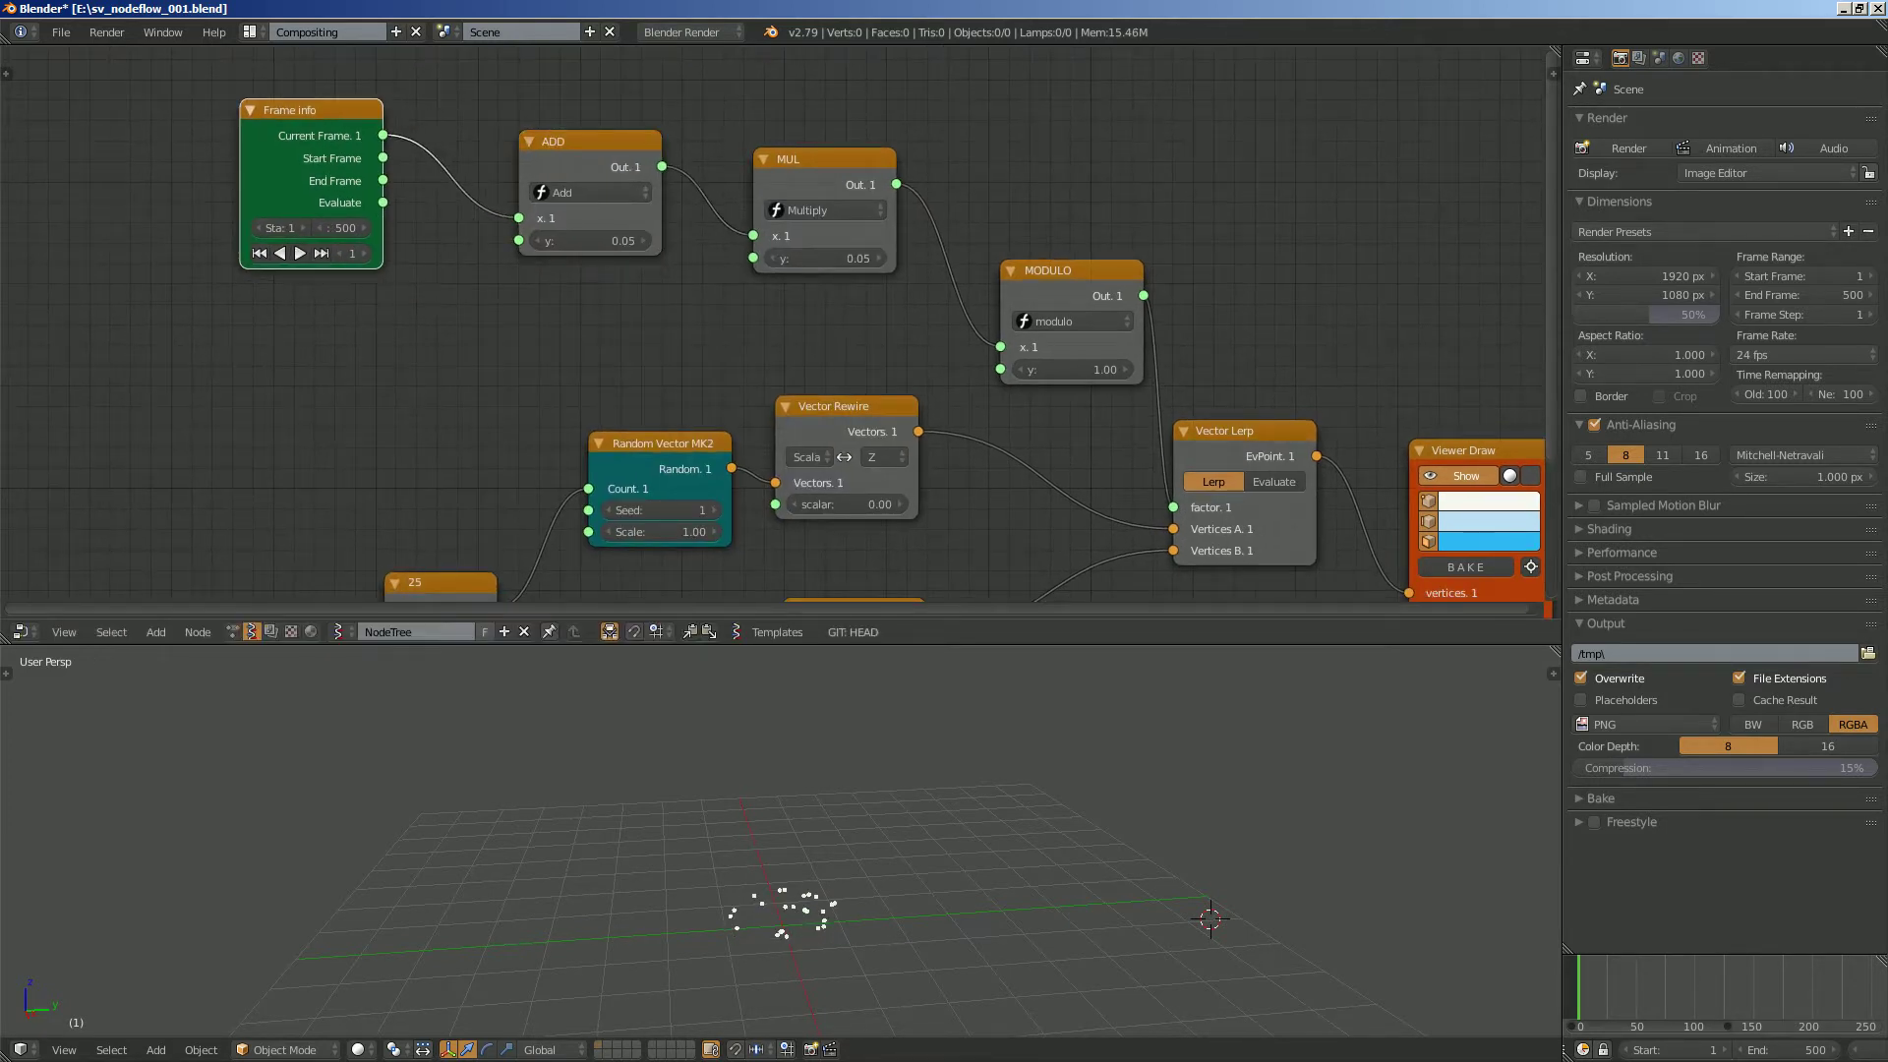
Add a Random Num Gen node below the Frame info node.
key(shift+a)
click(290, 308)
text(range f)
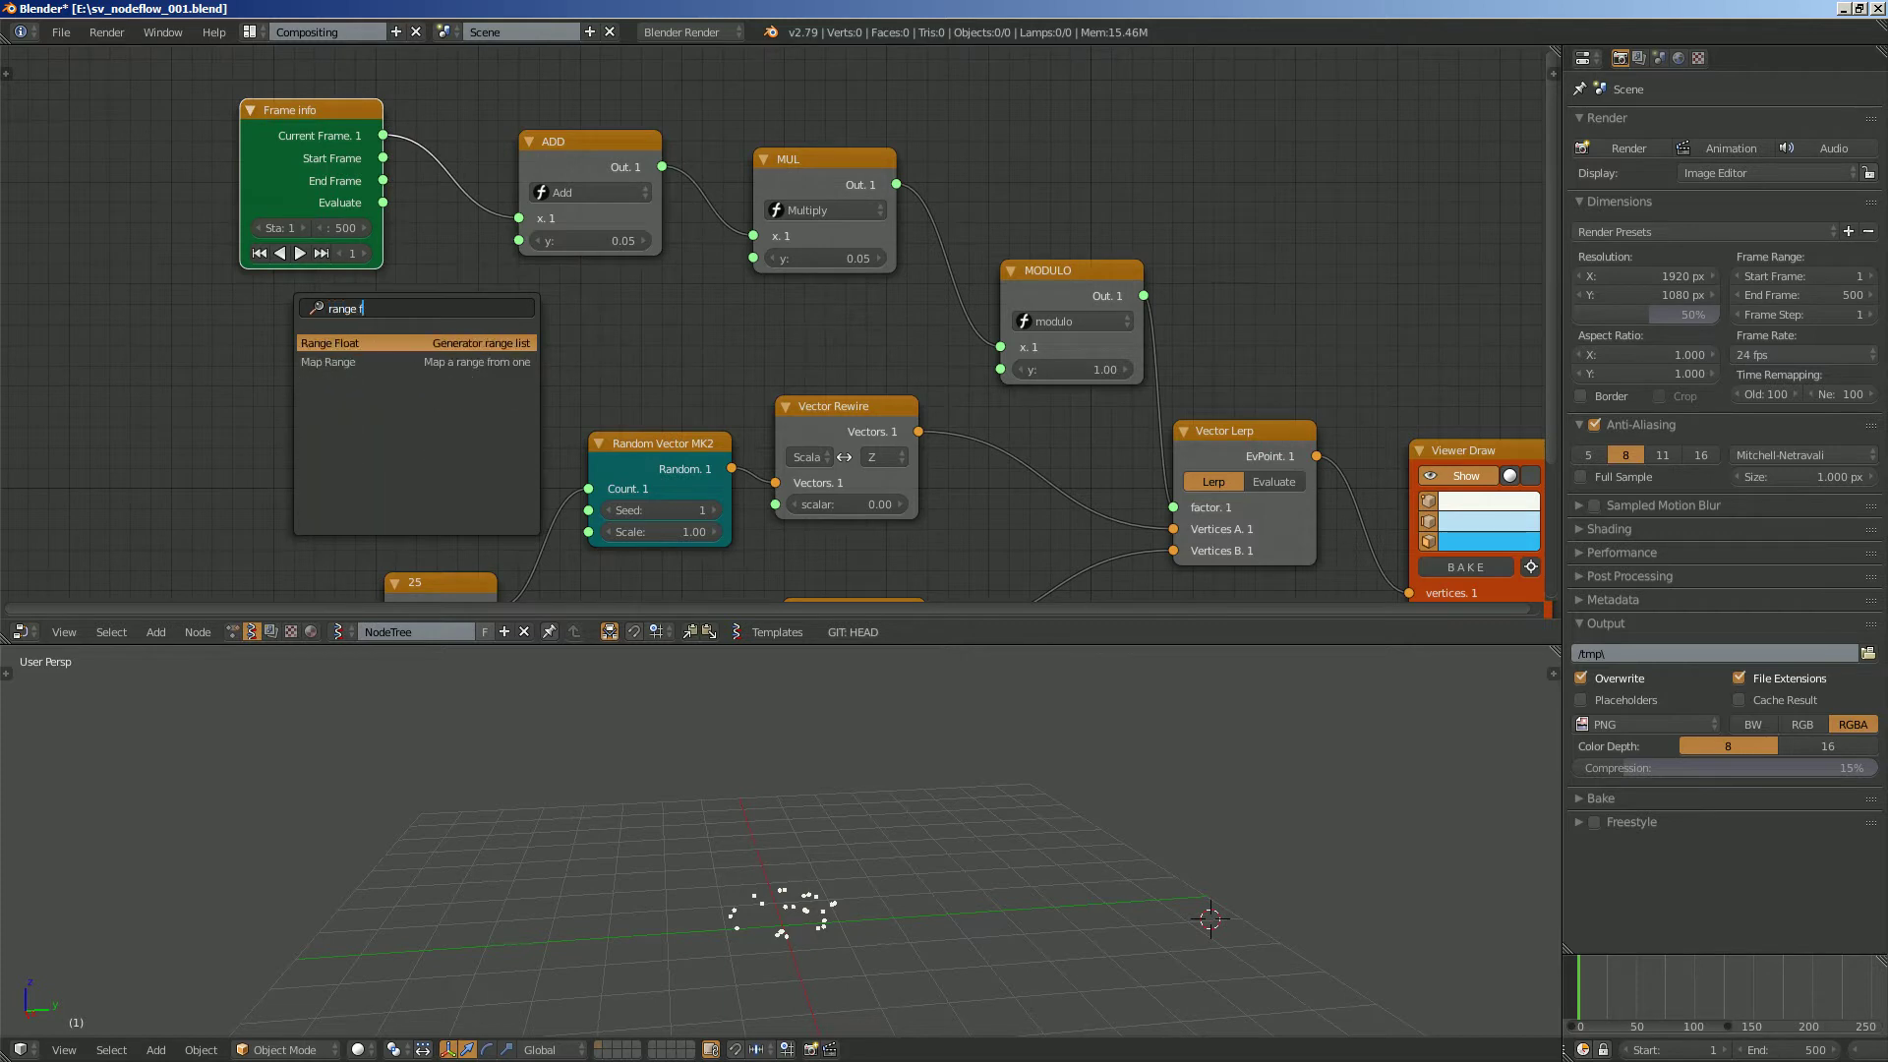
key(BackSpace)
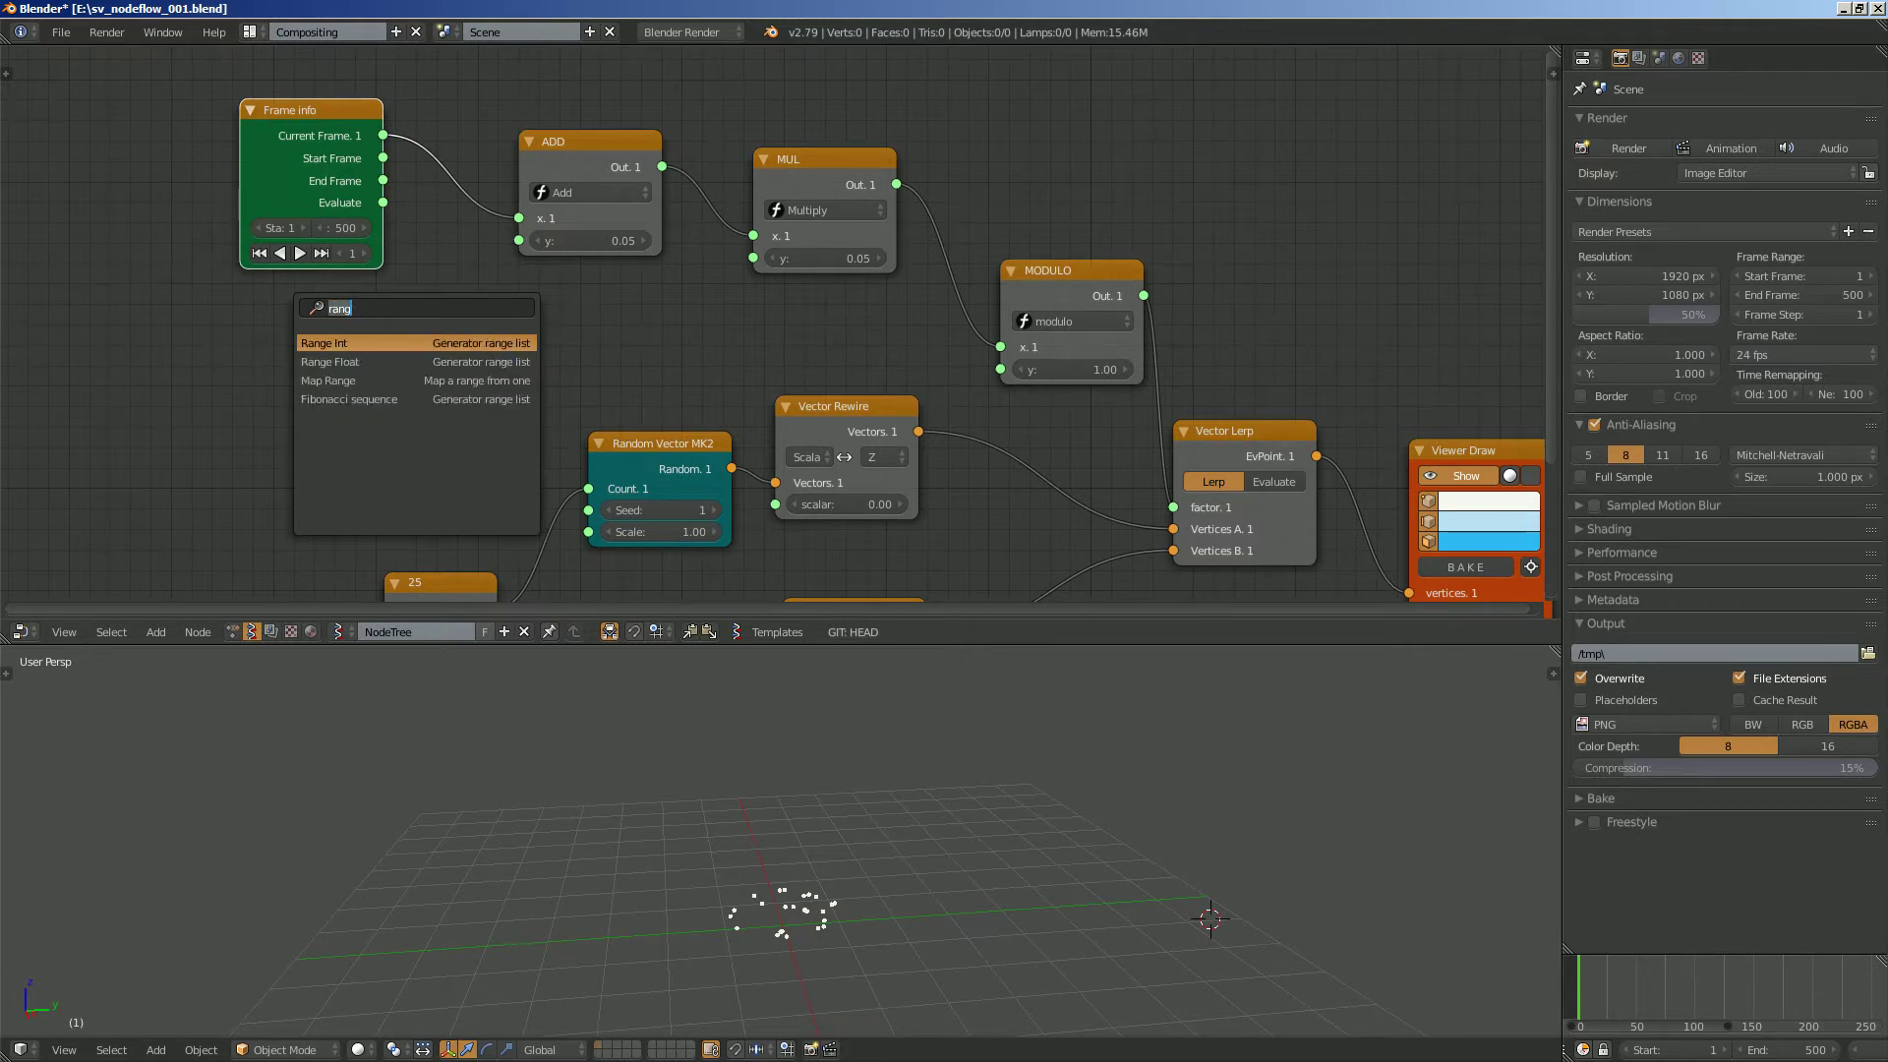
text(random n)
key(Return)
click(298, 303)
Feed the shared integer into Random Num Gen's size and make it produce floats between -16.02 and 9.46.
middle_drag(344, 394, 446, 304)
drag(538, 494, 400, 321)
middle_drag(400, 322, 394, 375)
click(495, 326)
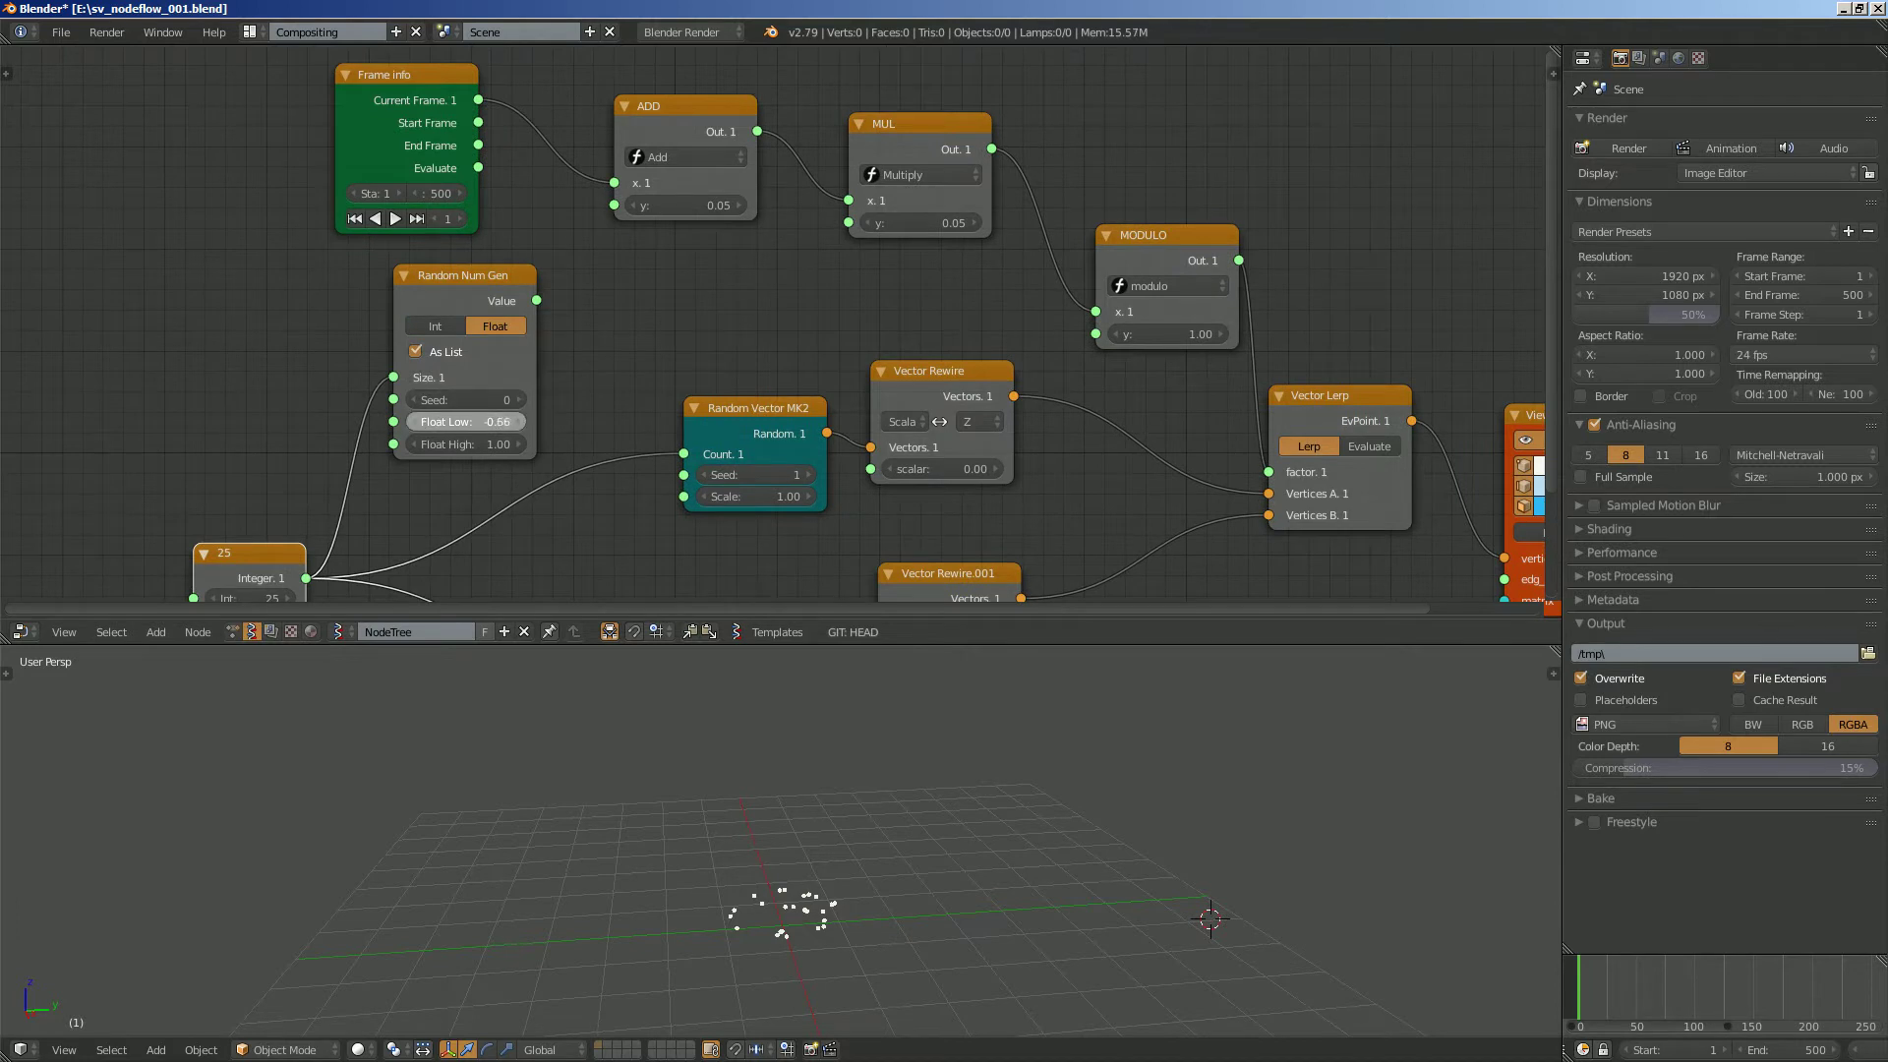
drag(466, 421, 454, 464)
Connect the Random Num Gen value to the Add node's y input and play the animation.
scroll(466, 445, up, 2)
middle_drag(420, 269, 448, 339)
drag(448, 339, 617, 254)
key(alt+a)
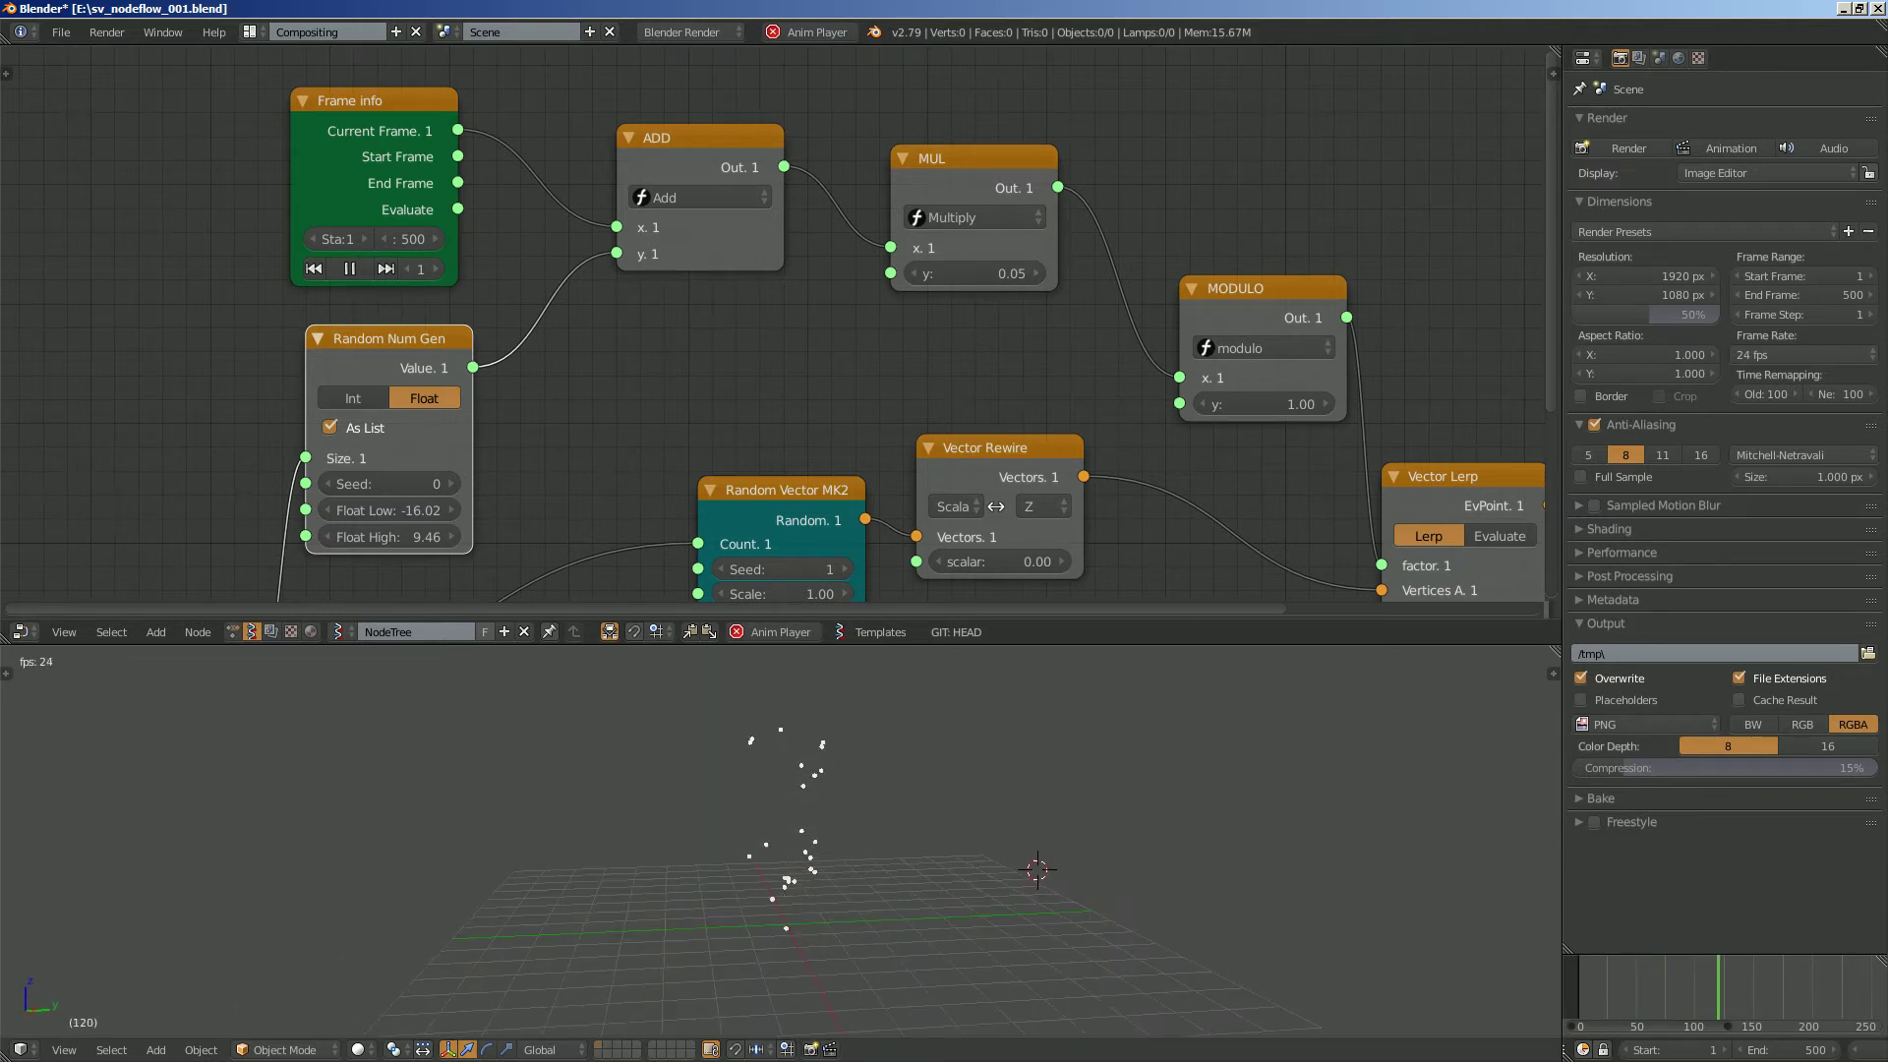
scroll(776, 340, down, 3)
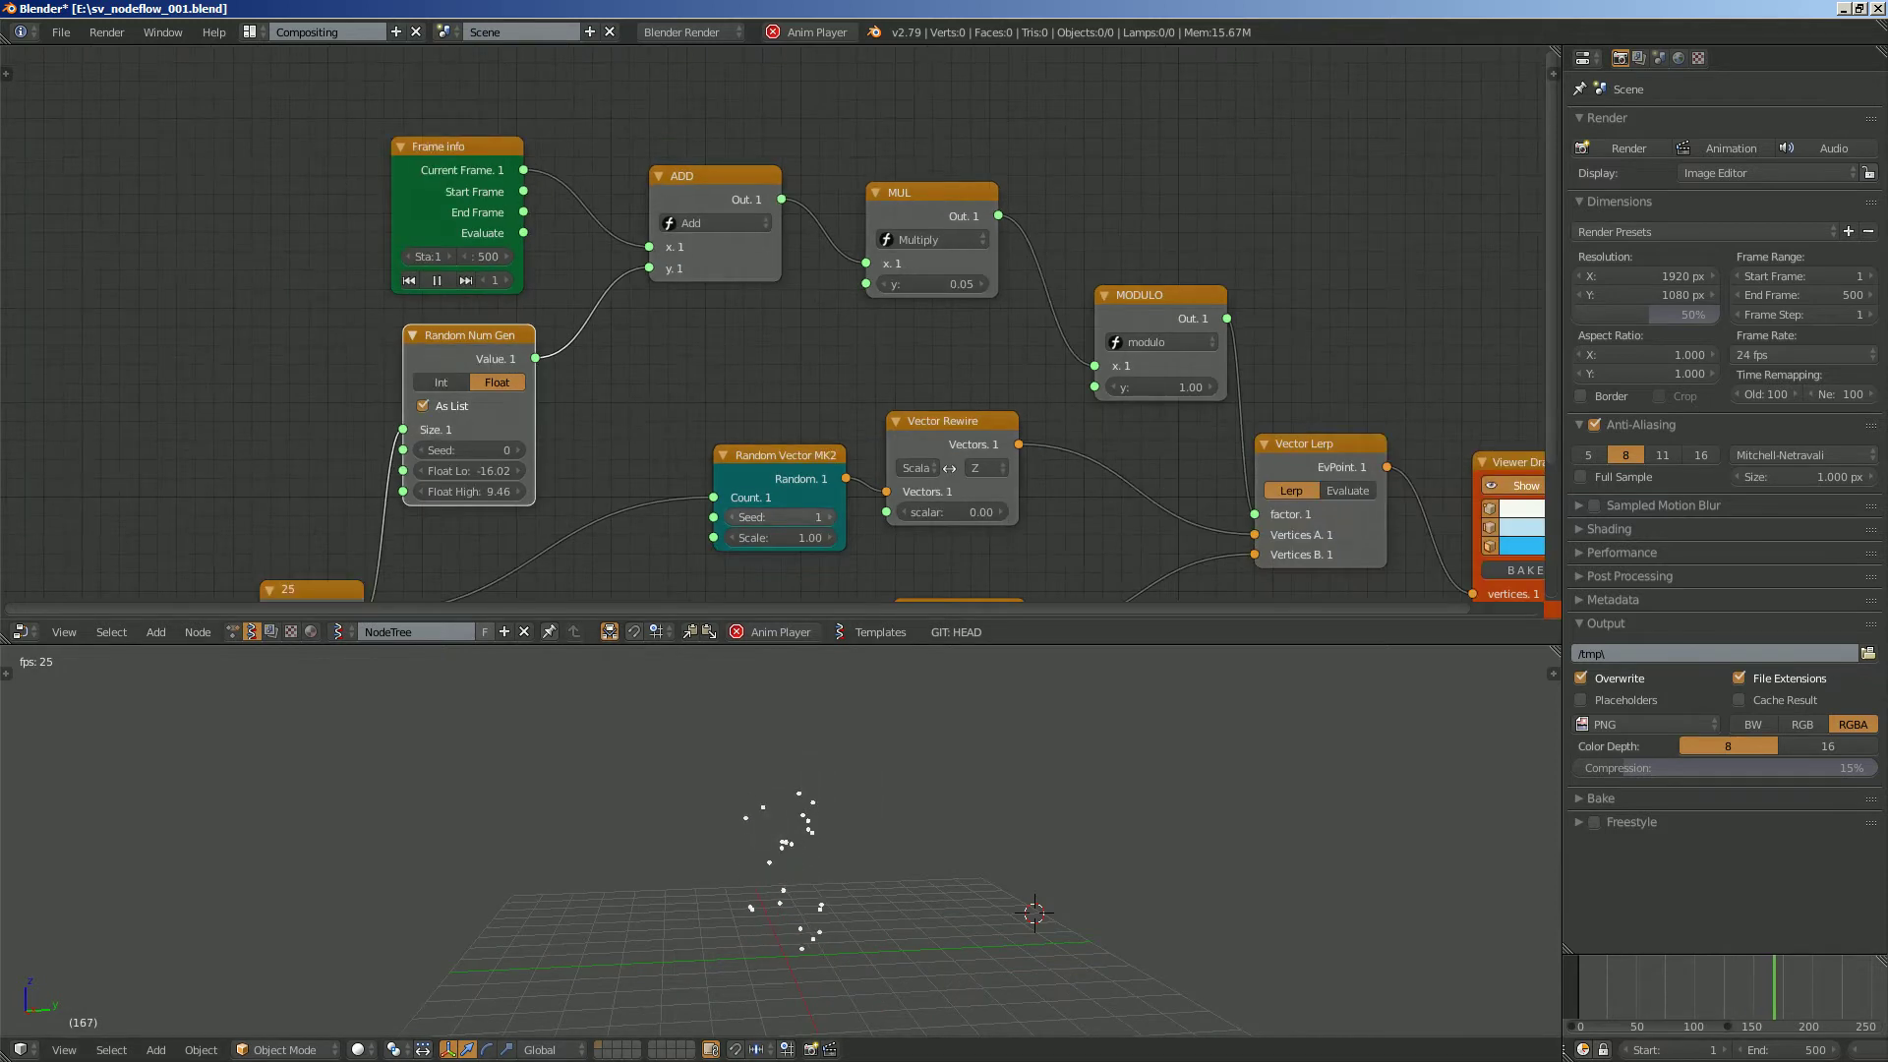
scroll(777, 340, up, 3)
scroll(777, 339, down, 2)
Set the shared integer count to 54 while the animation plays.
middle_drag(777, 339, 826, 140)
drag(325, 460, 354, 460)
mouse_move(708, 777)
middle_down()
mouse_move(630, 865)
mouse_move(694, 811)
middle_up()
middle_drag(831, 336, 926, 251)
Try varying the scale of the lower Random Vector node, restore it to 1.00, and stop playback with the file saved.
drag(875, 488, 940, 487)
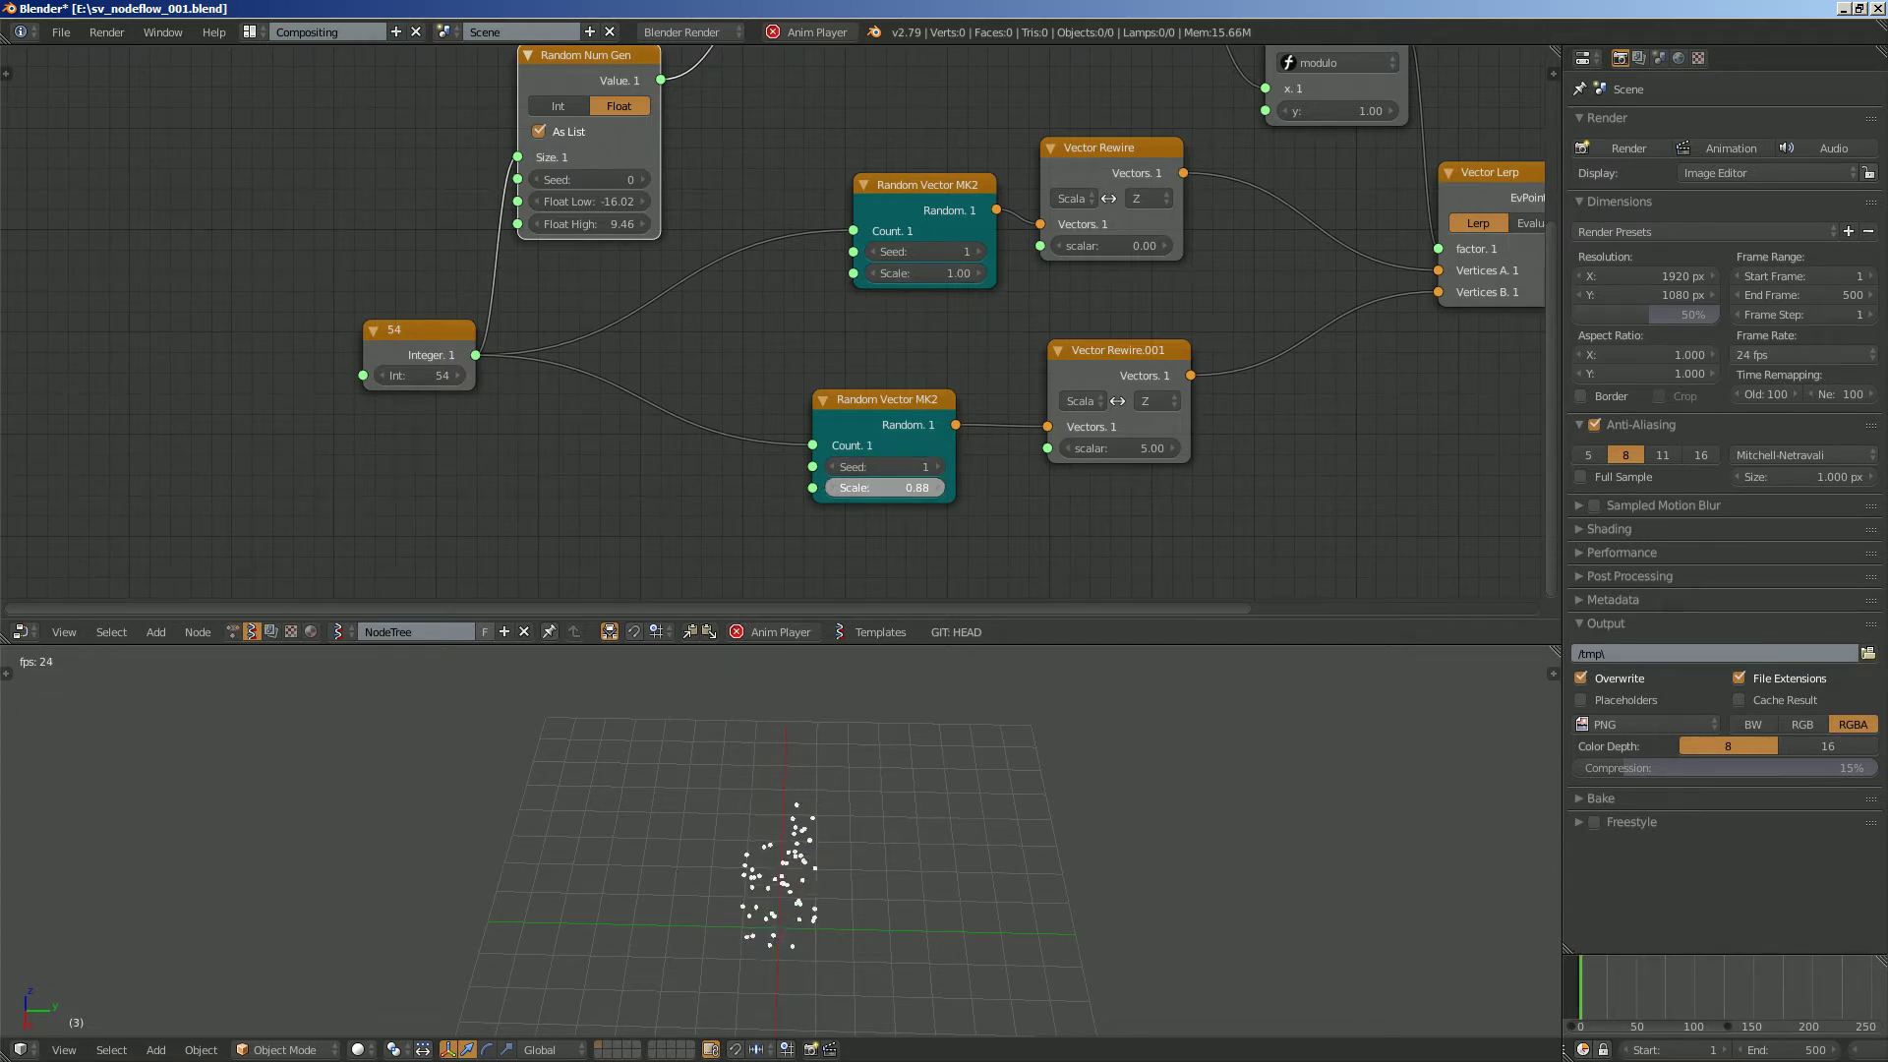
key(Return)
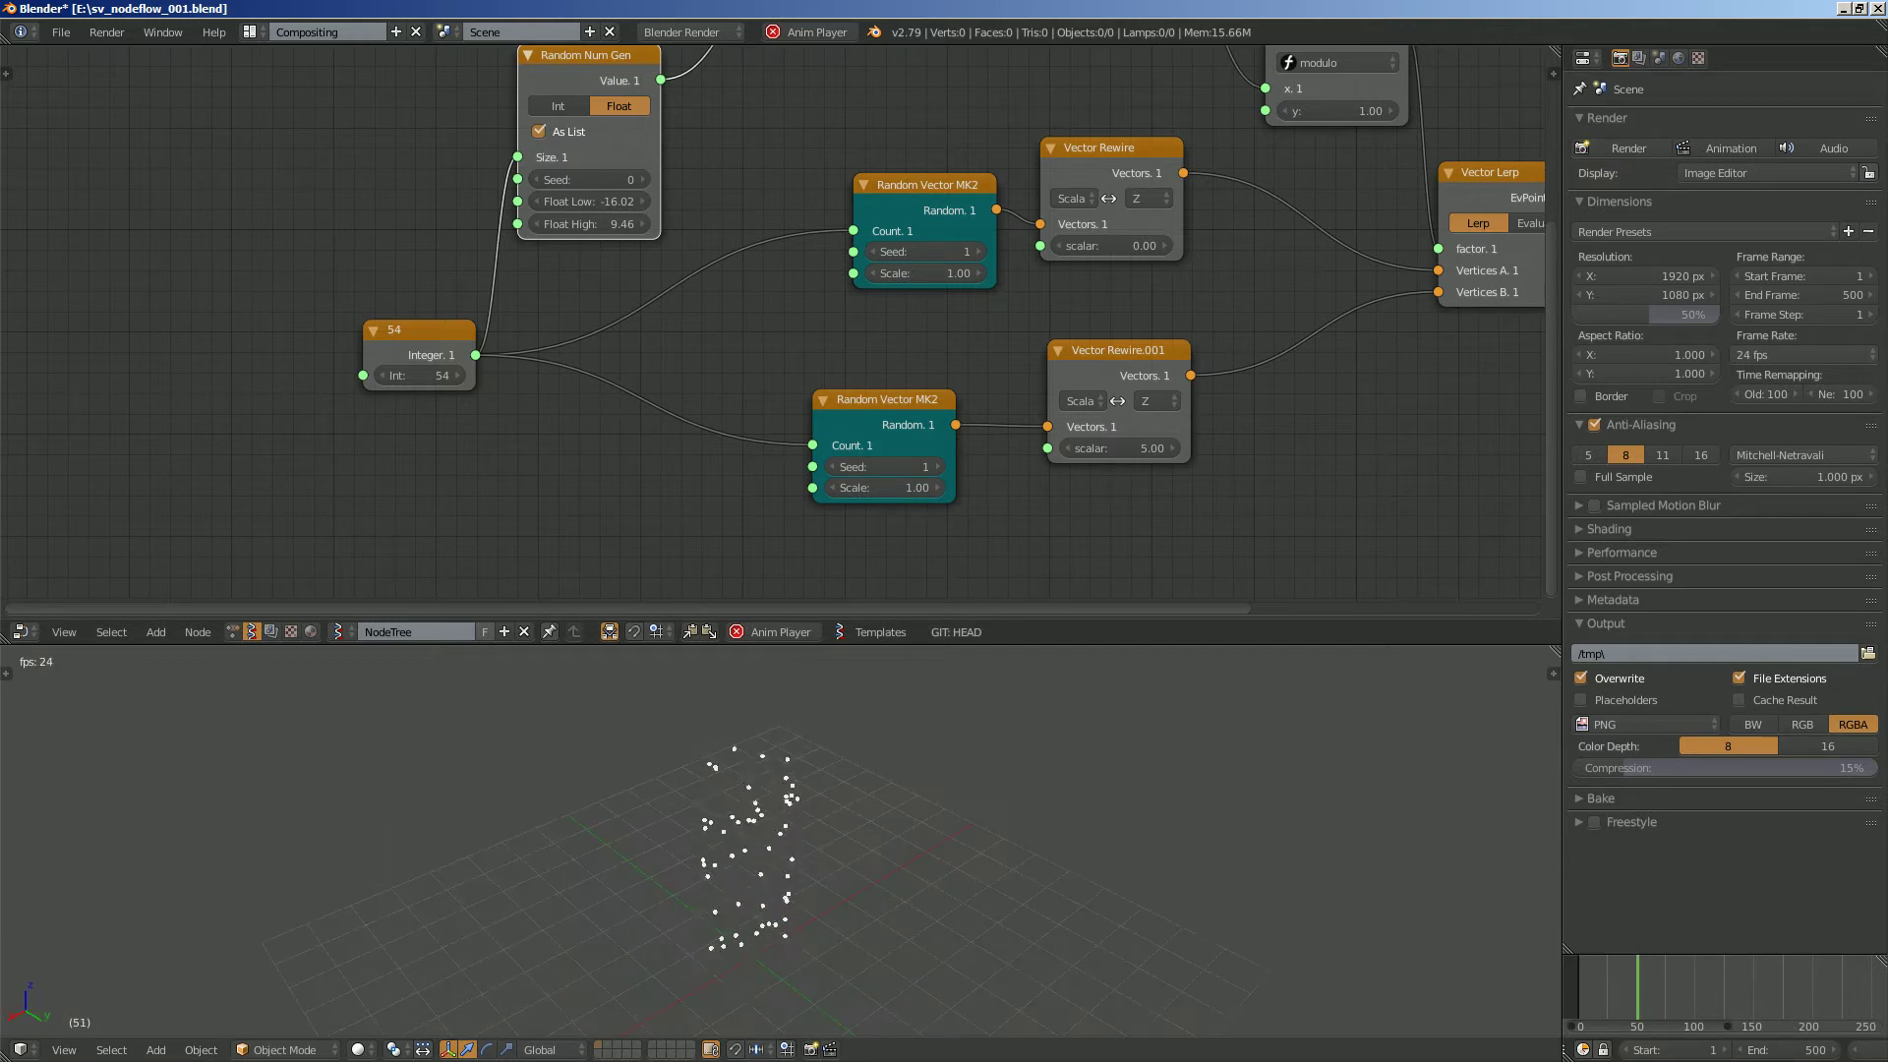
key(Return)
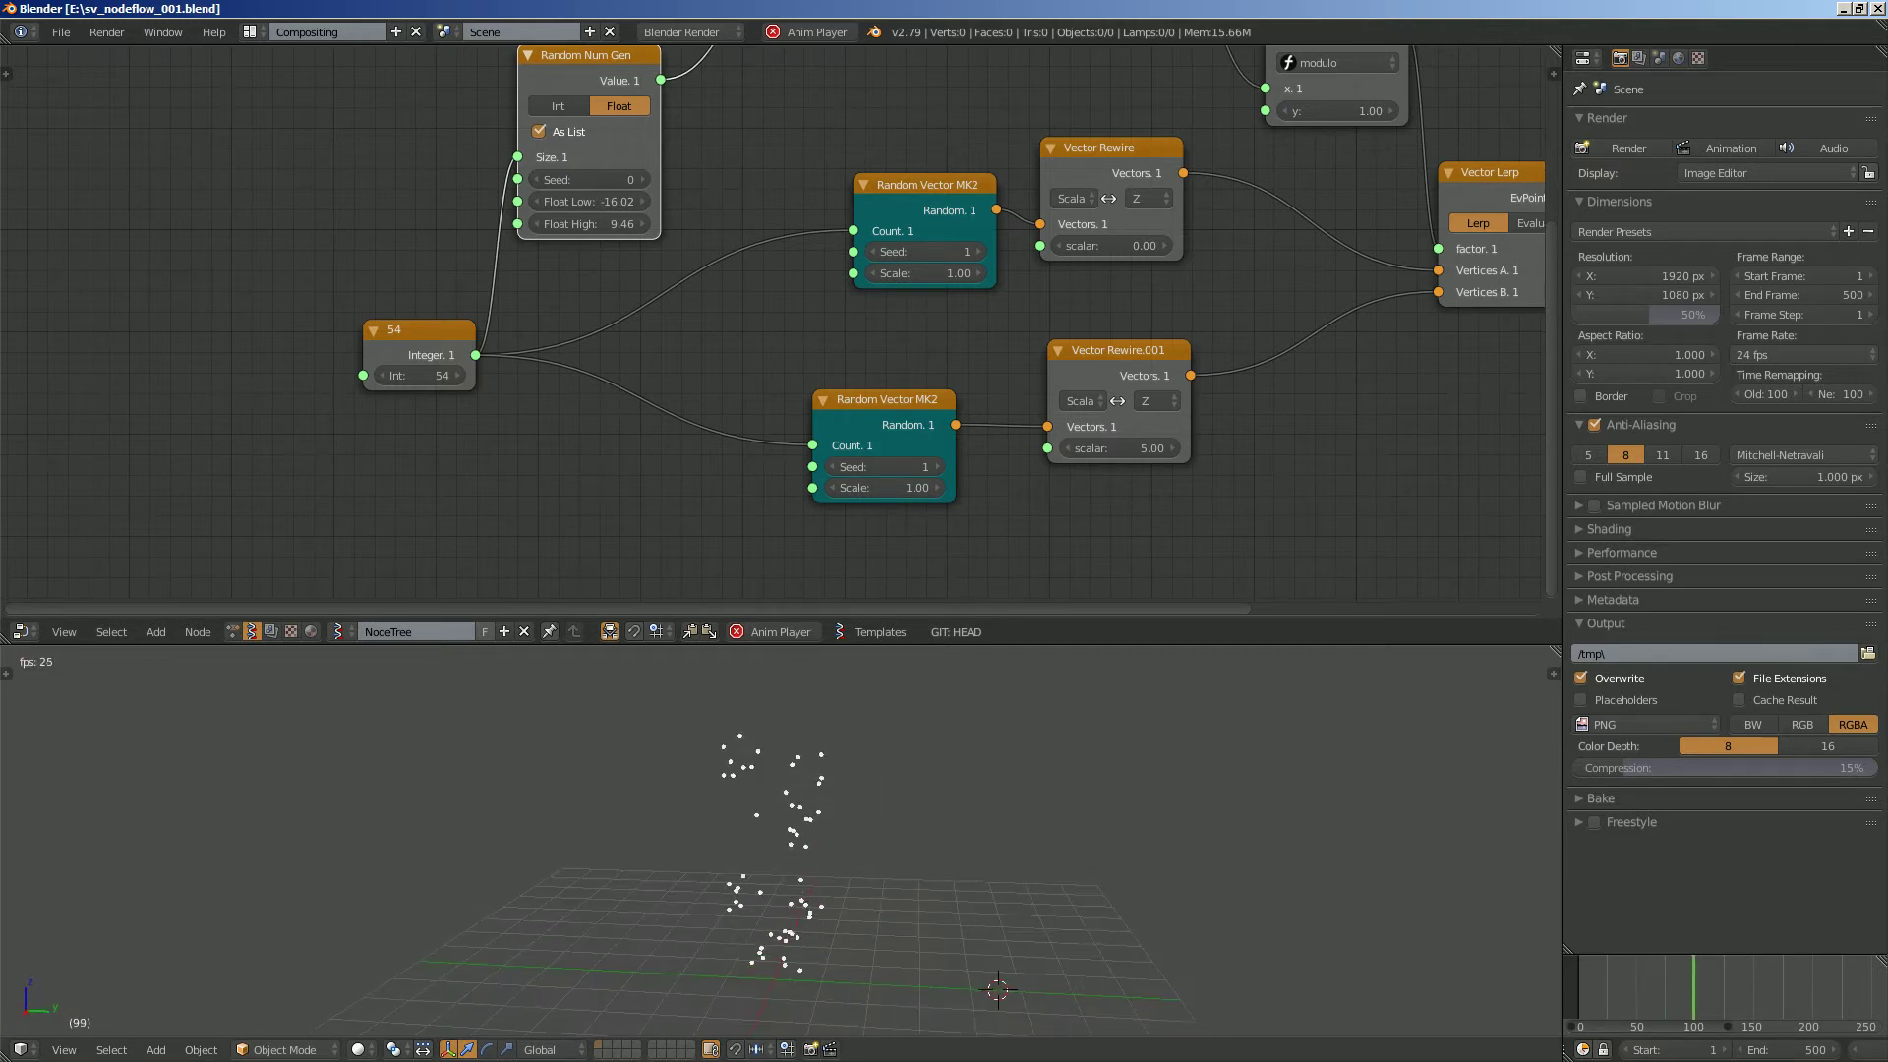
key(Escape)
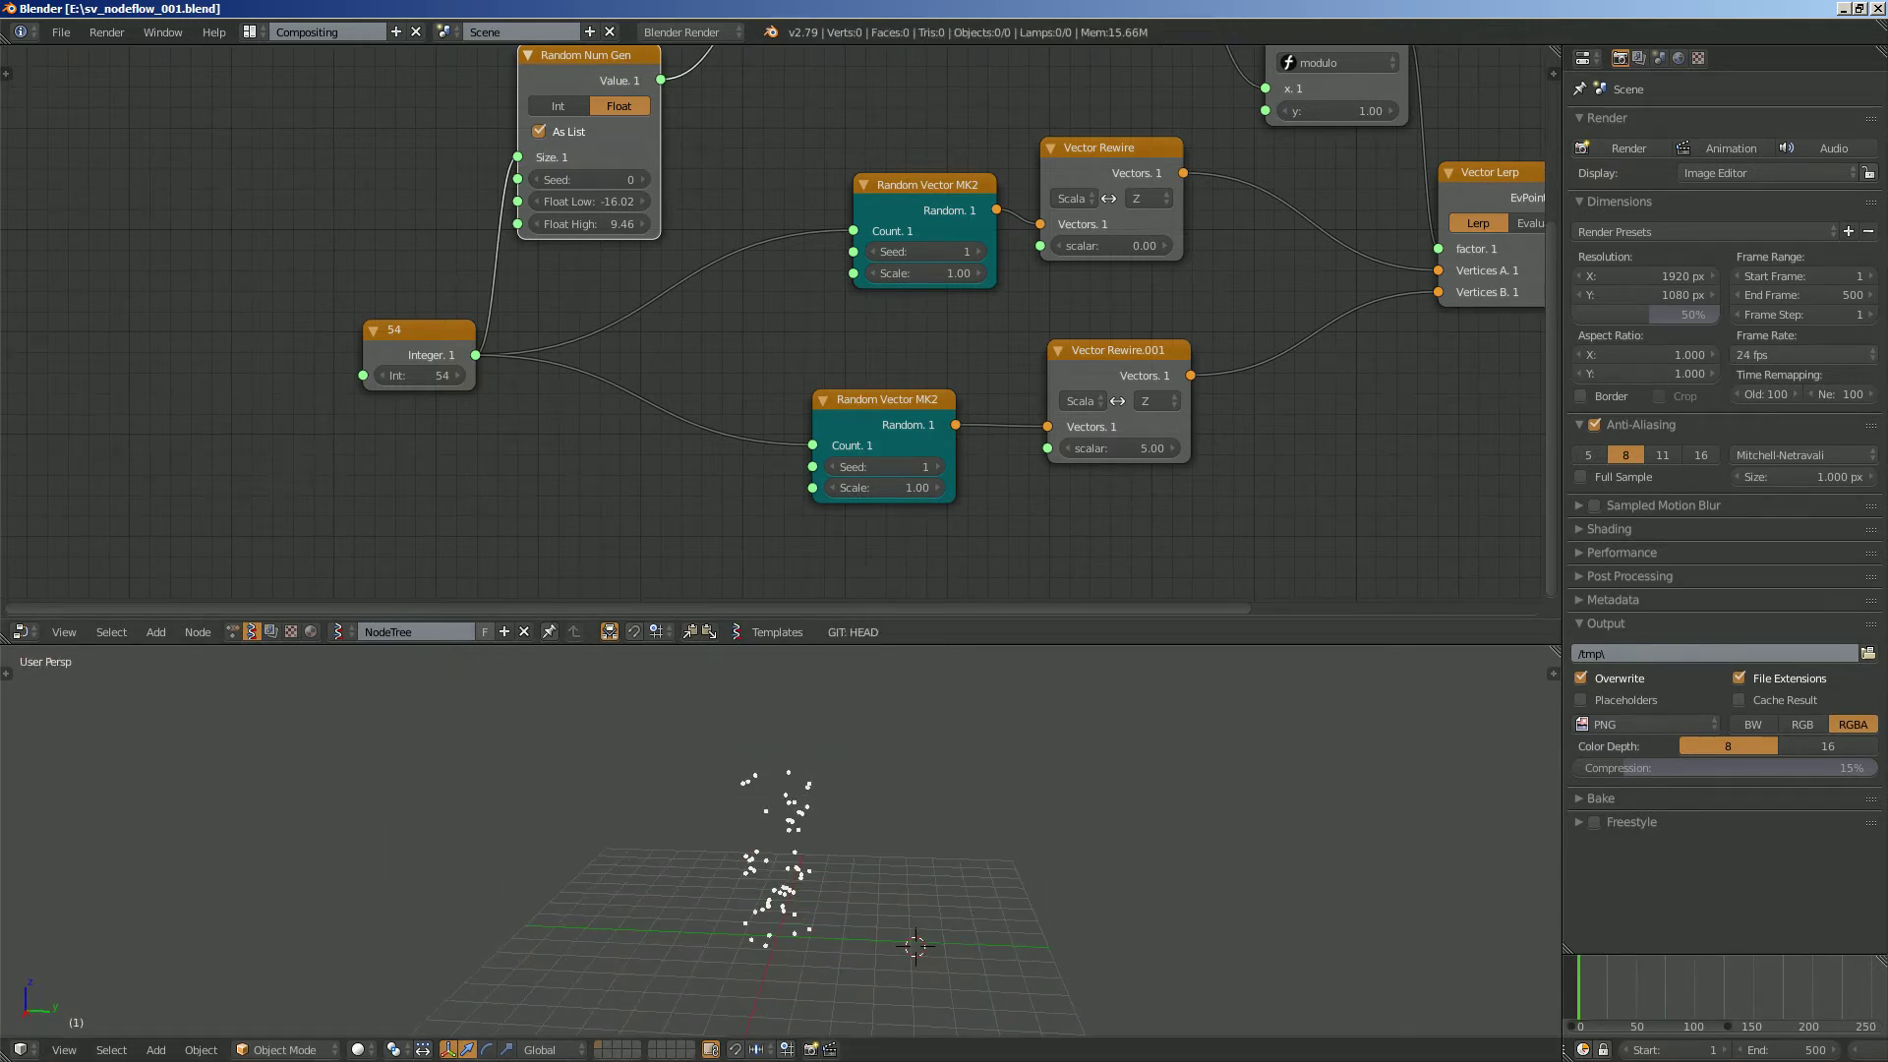
Save the file under the incremented name sv_nodeflow_002.blend.
click(60, 32)
click(98, 202)
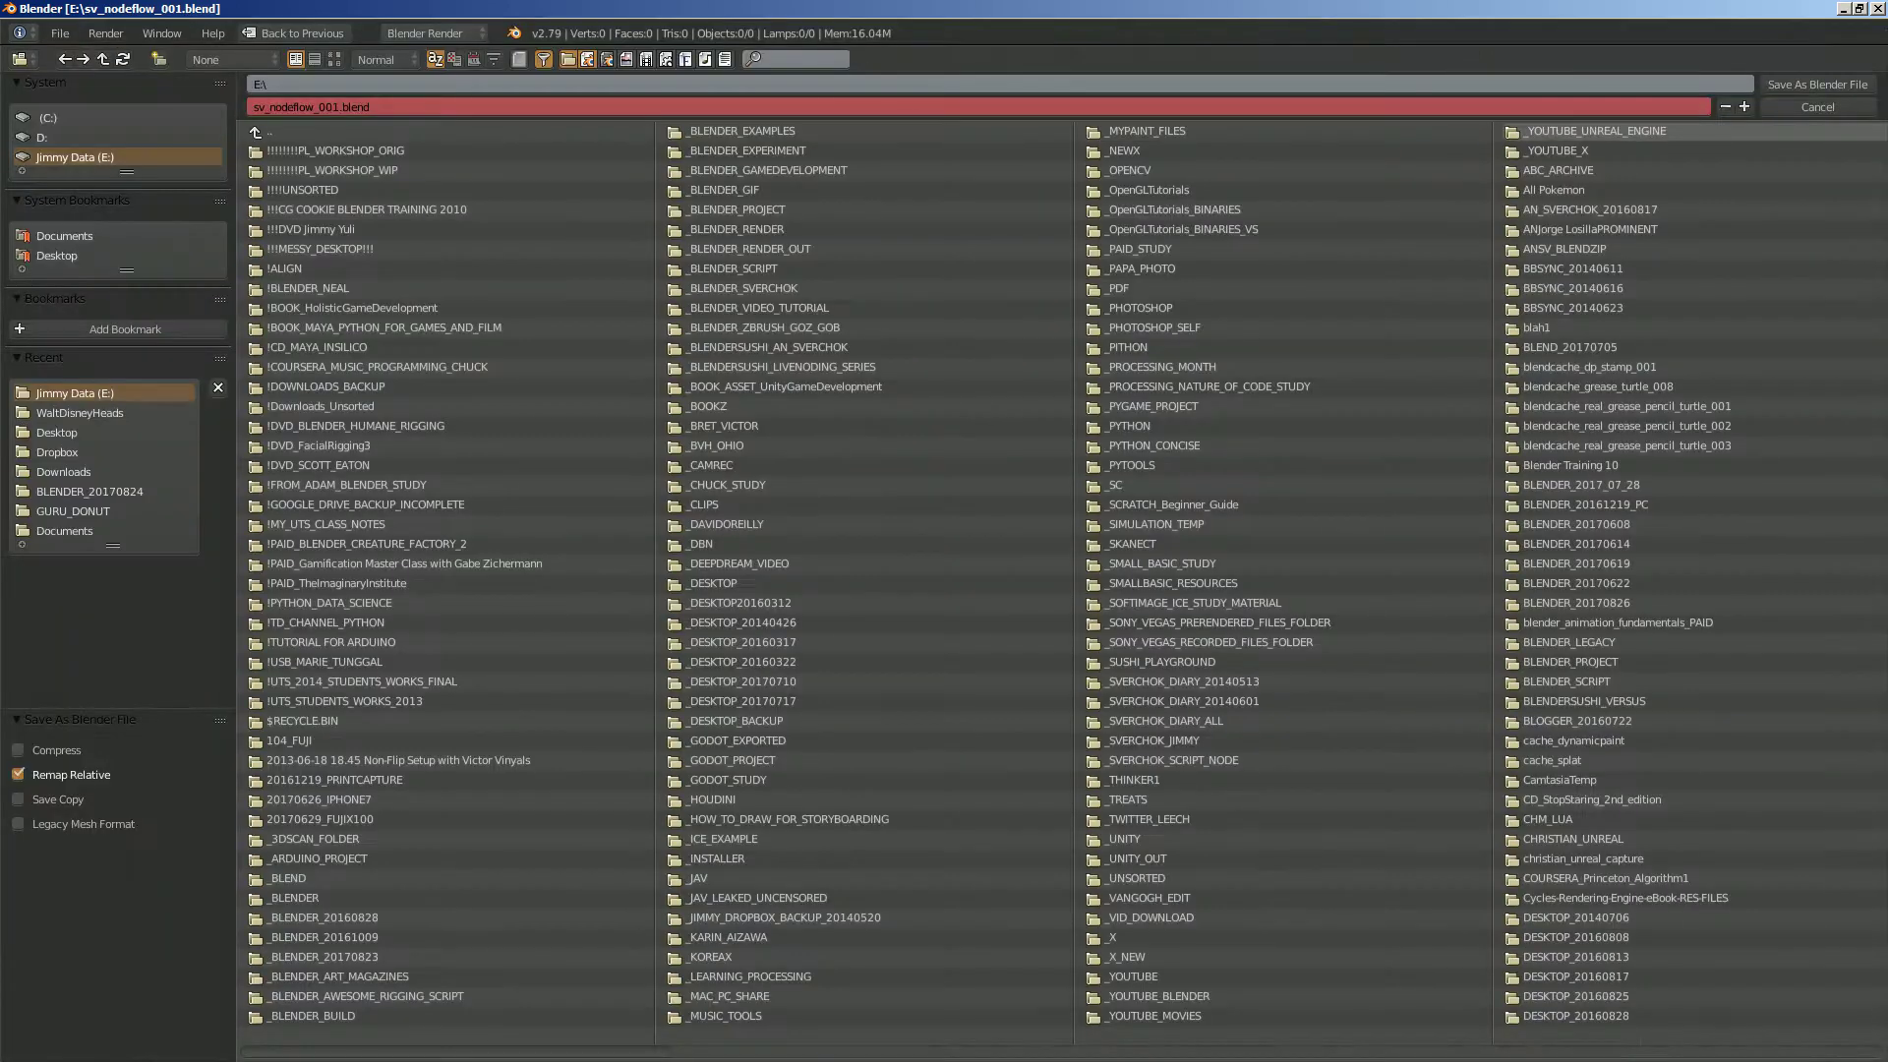
click(1745, 106)
click(1819, 82)
middle_drag(987, 287, 763, 392)
key(ctrl+s)
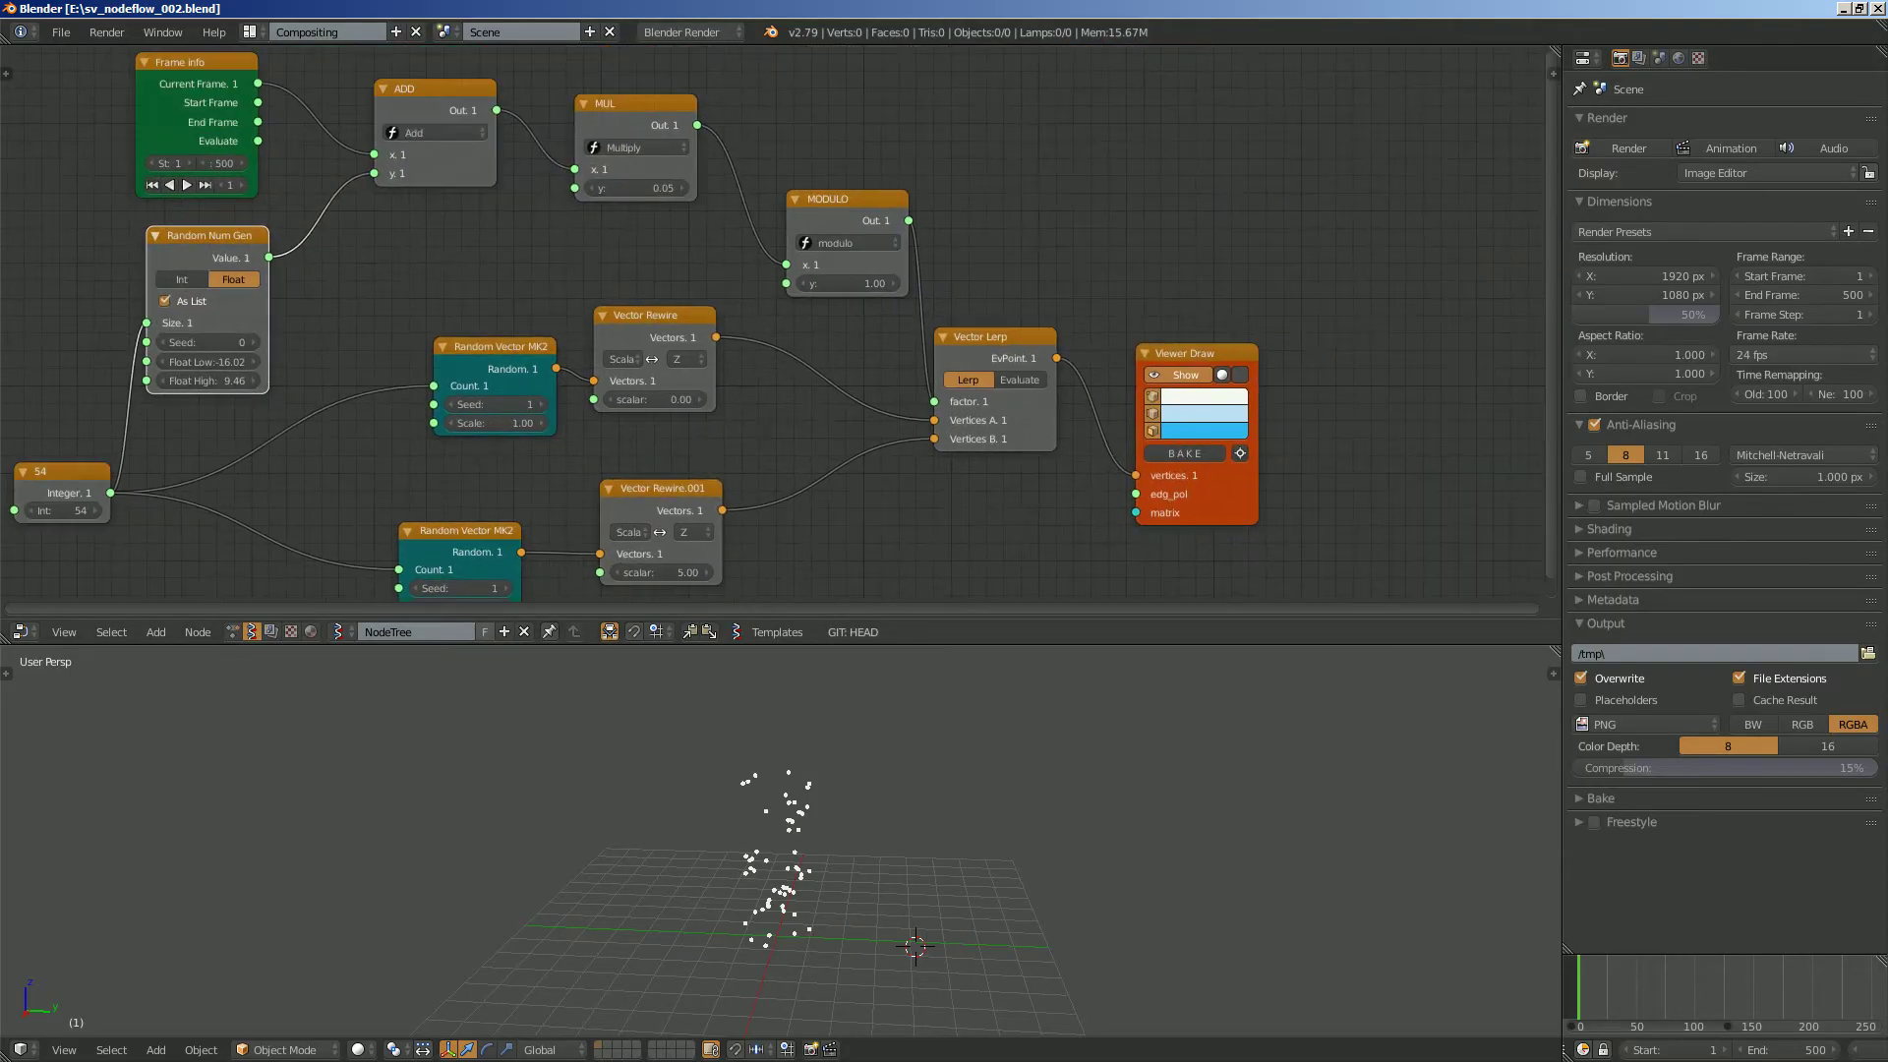
Move the Vector Lerp and Viewer Draw nodes farther apart and save the file.
click(762, 391)
drag(1189, 353, 1289, 323)
drag(1003, 338, 1038, 333)
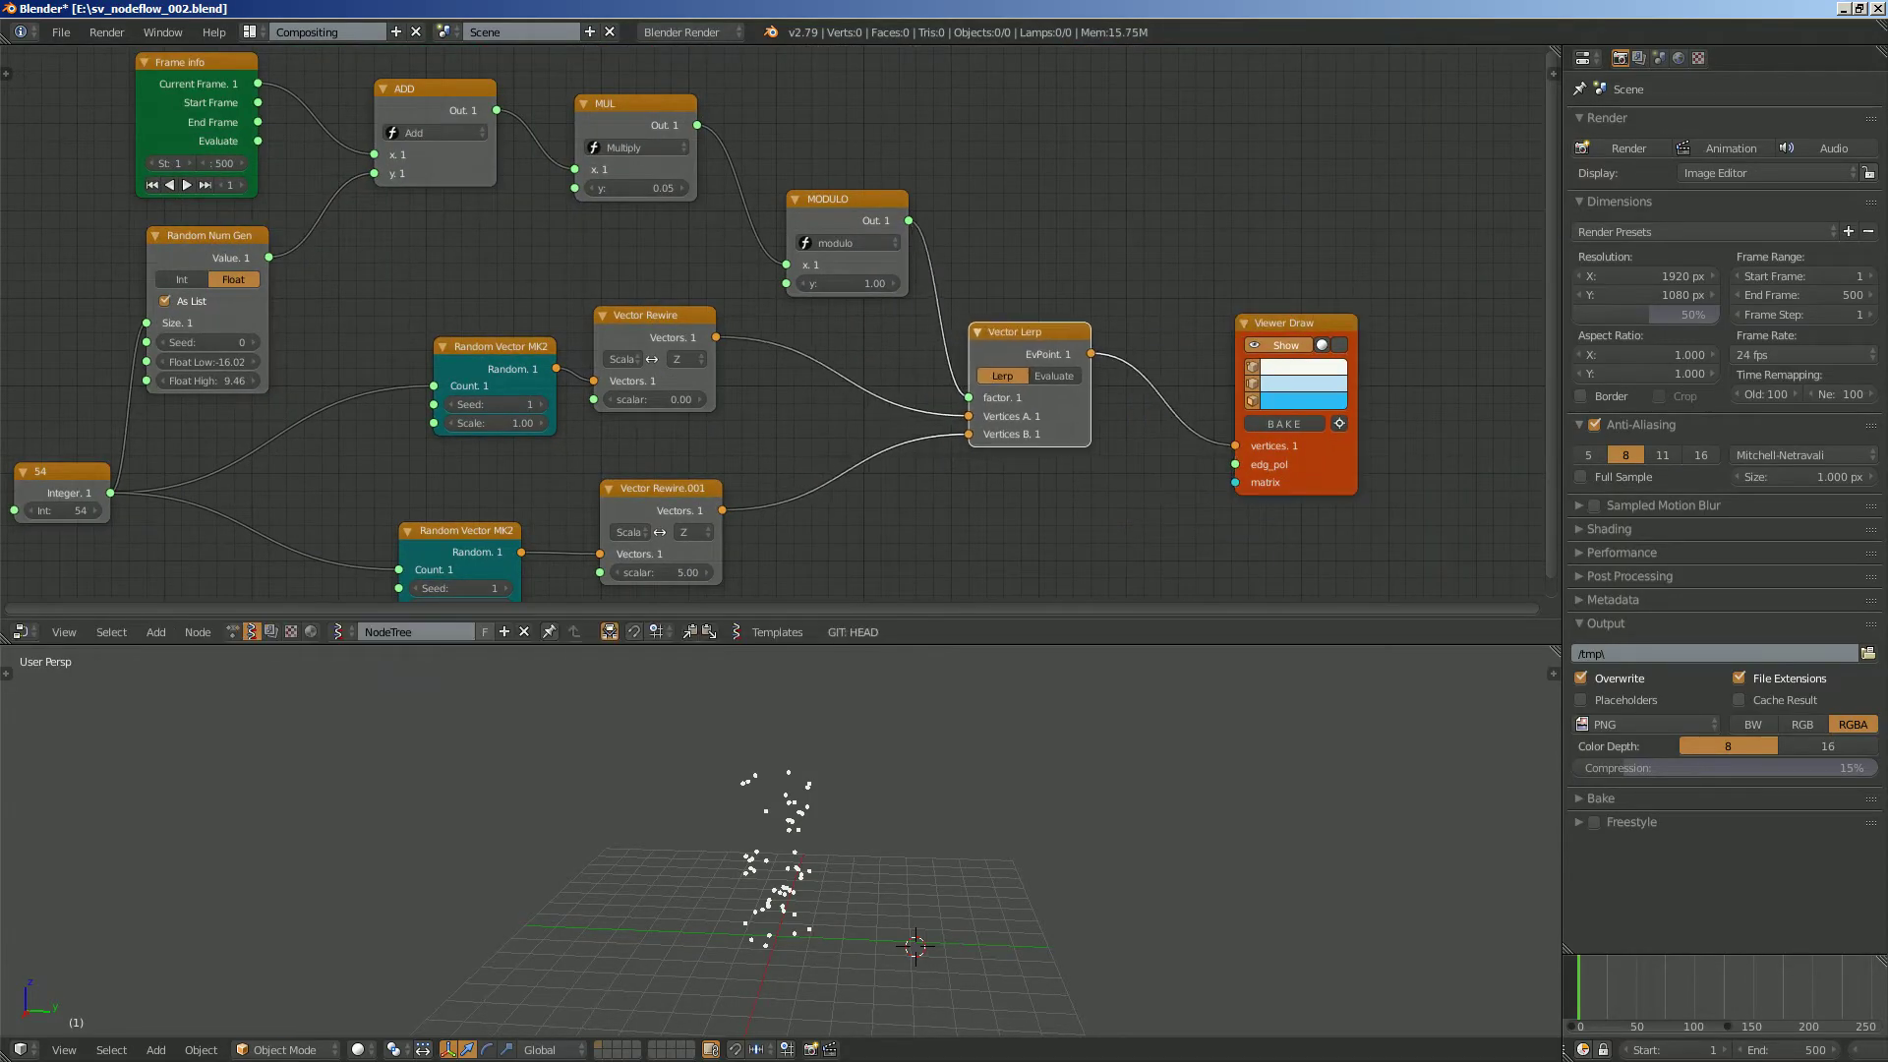
drag(1298, 323, 1342, 258)
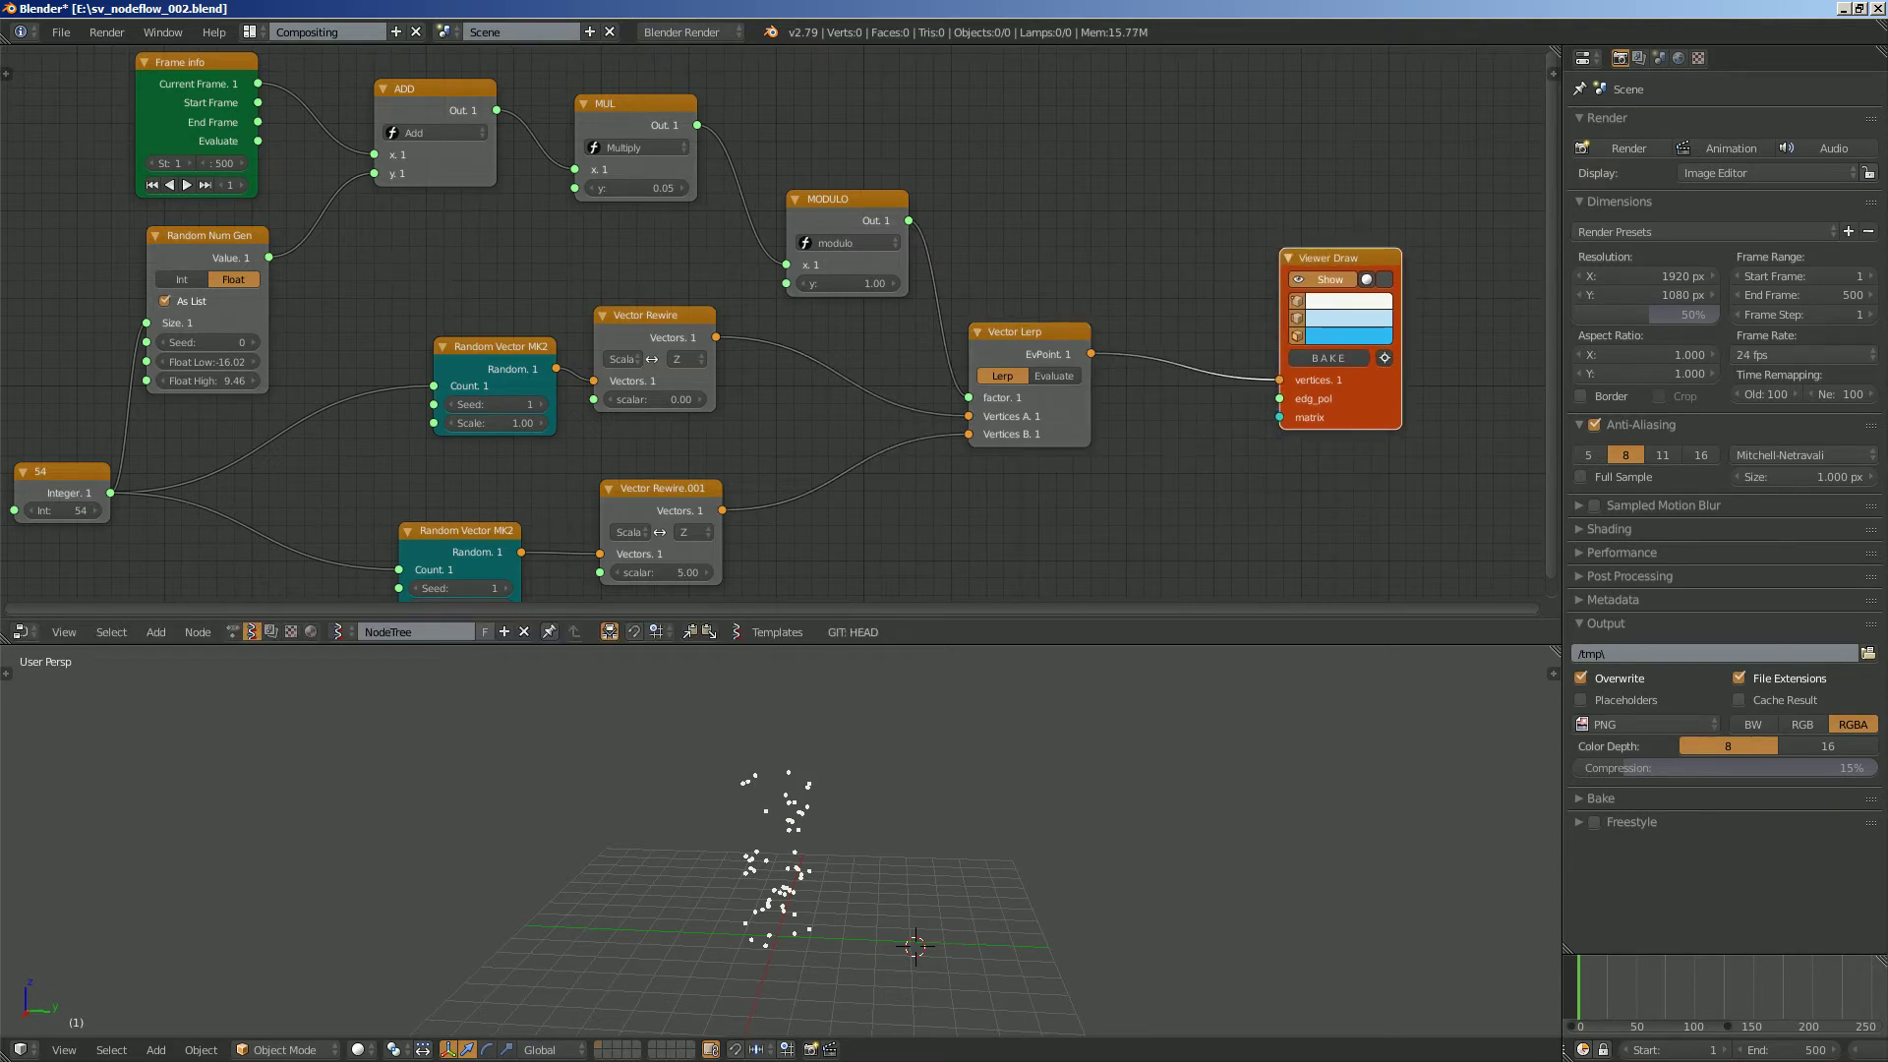
middle_drag(1259, 316, 1029, 359)
scroll(1229, 333, up, 1)
key(ctrl+s)
click(1028, 359)
Toggle the Viewer Draw display several times, leave it hidden, and move the node away from Vector Lerp.
click(1136, 321)
click(1136, 320)
click(1135, 321)
click(1136, 320)
click(1136, 321)
drag(1137, 298, 1263, 358)
Add a Box generator node in the free space above and beyond the Vector Lerp node.
middle_drag(1141, 319, 1112, 365)
key(shift+a)
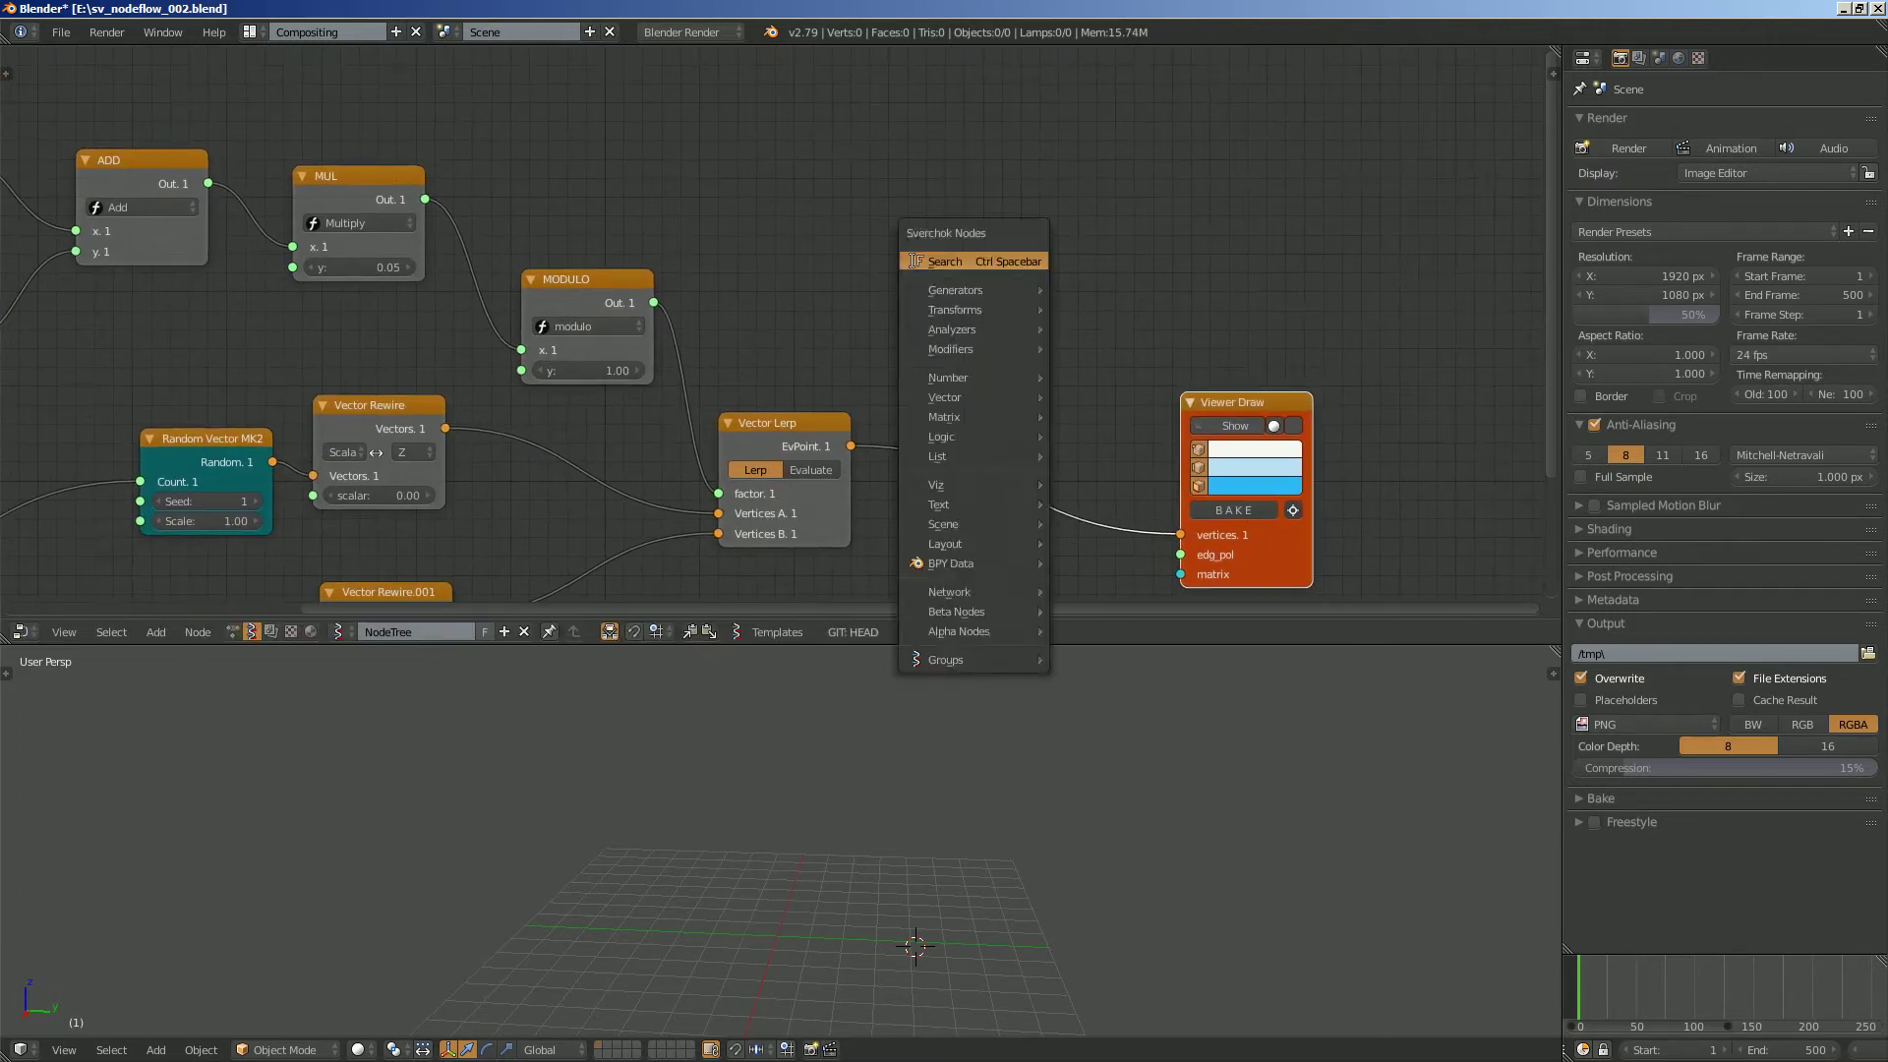
click(1020, 262)
text(bo)
key(Return)
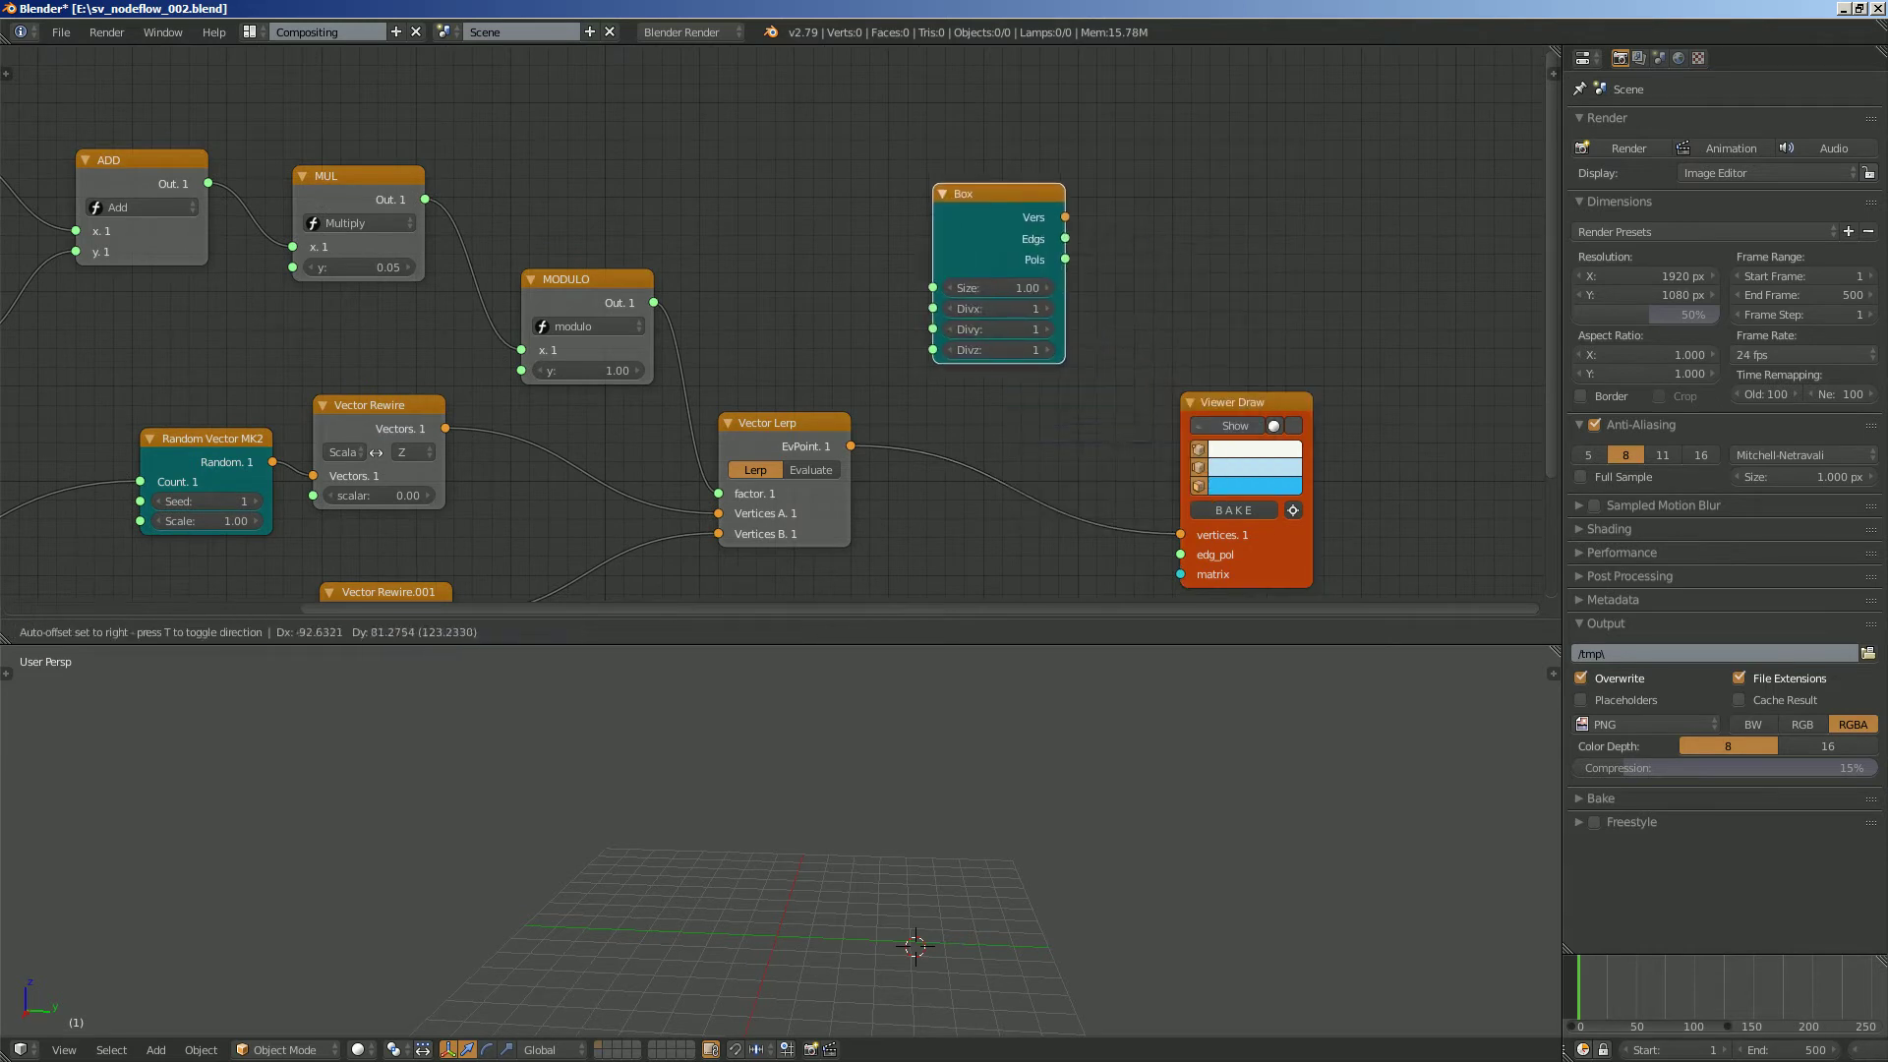
Show the Viewer Draw output again and move the node below the Box node.
click(1233, 426)
mouse_move(1235, 402)
mouse_down()
mouse_move(1301, 314)
mouse_move(1060, 433)
mouse_up()
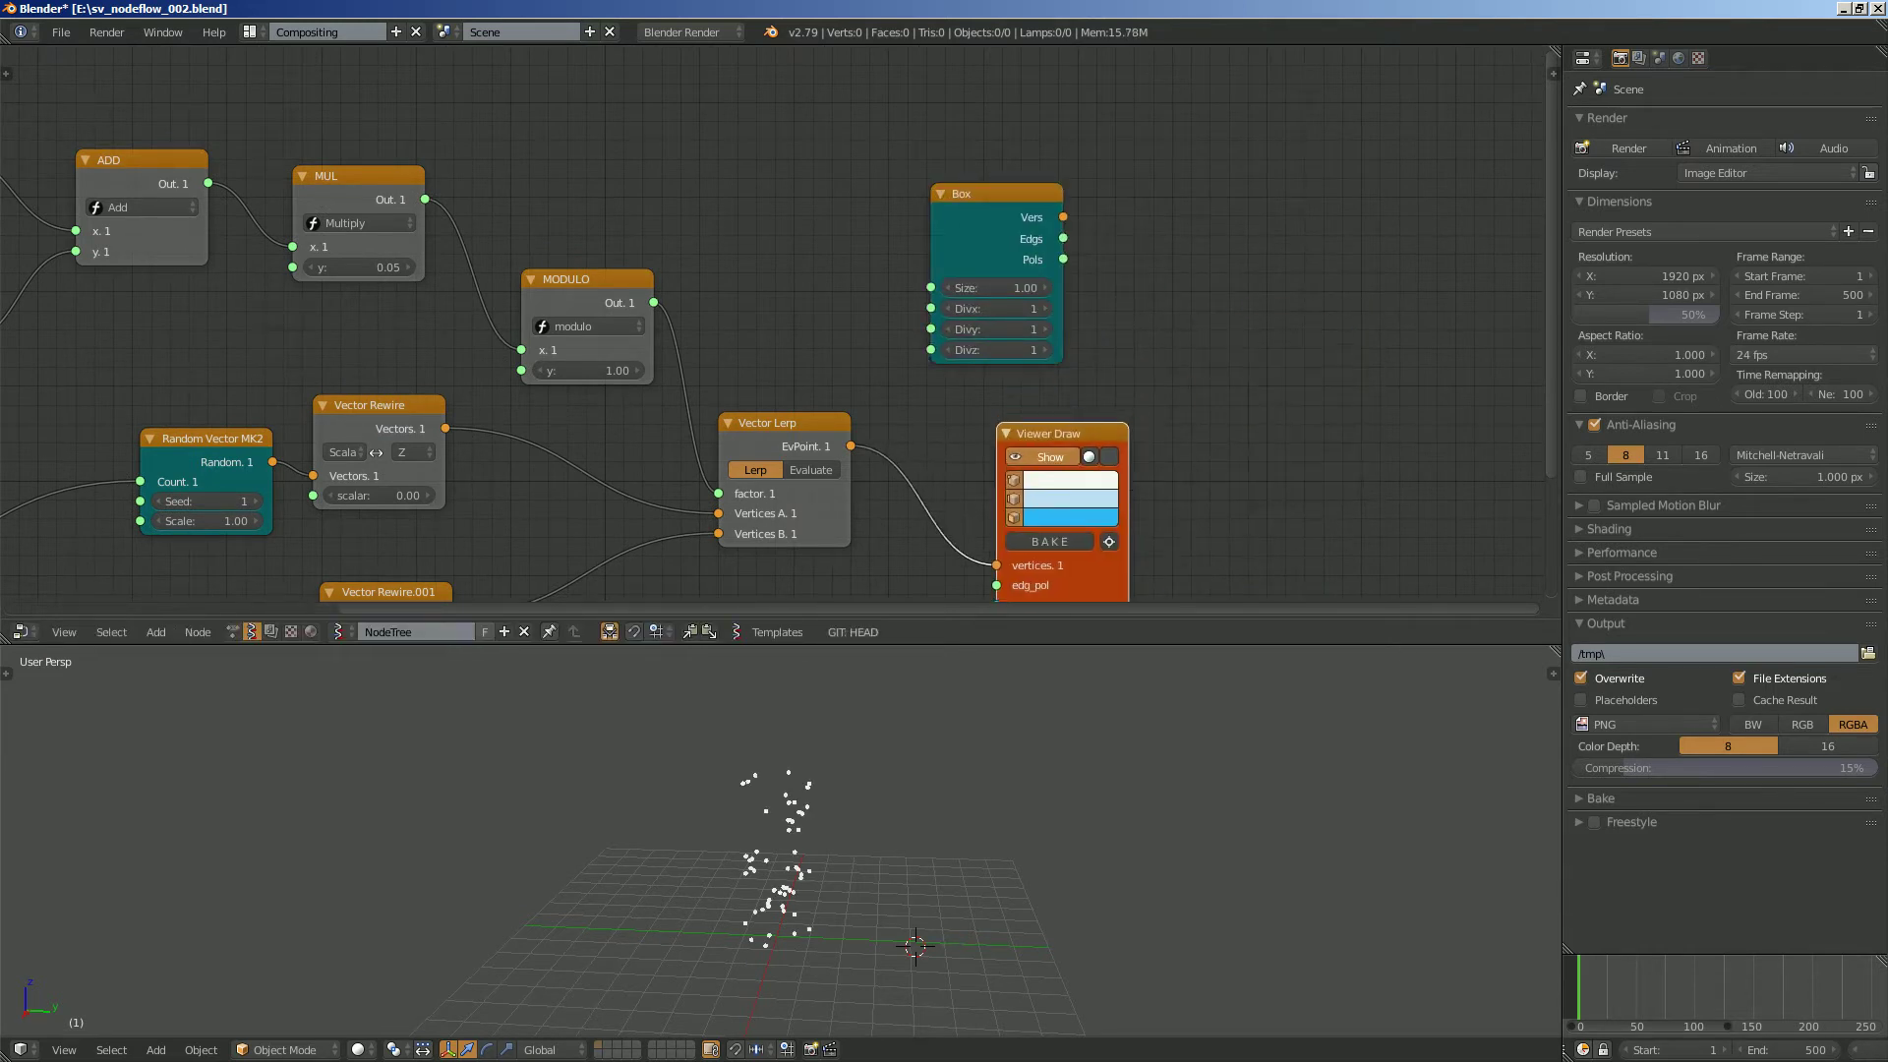
drag(1050, 433, 1069, 539)
Duplicate the Viewer Draw node beside Box, link Vector Lerp's EvPoint to its matrix input, and play the animation.
key(shift+d)
click(1307, 194)
scroll(1265, 79, up, 1)
mouse_move(780, 509)
mouse_down()
mouse_move(1148, 415)
mouse_move(1250, 418)
mouse_up()
scroll(1249, 418, up, 2)
middle_drag(1250, 418, 1023, 431)
middle_drag(925, 919, 875, 952)
key(alt+a)
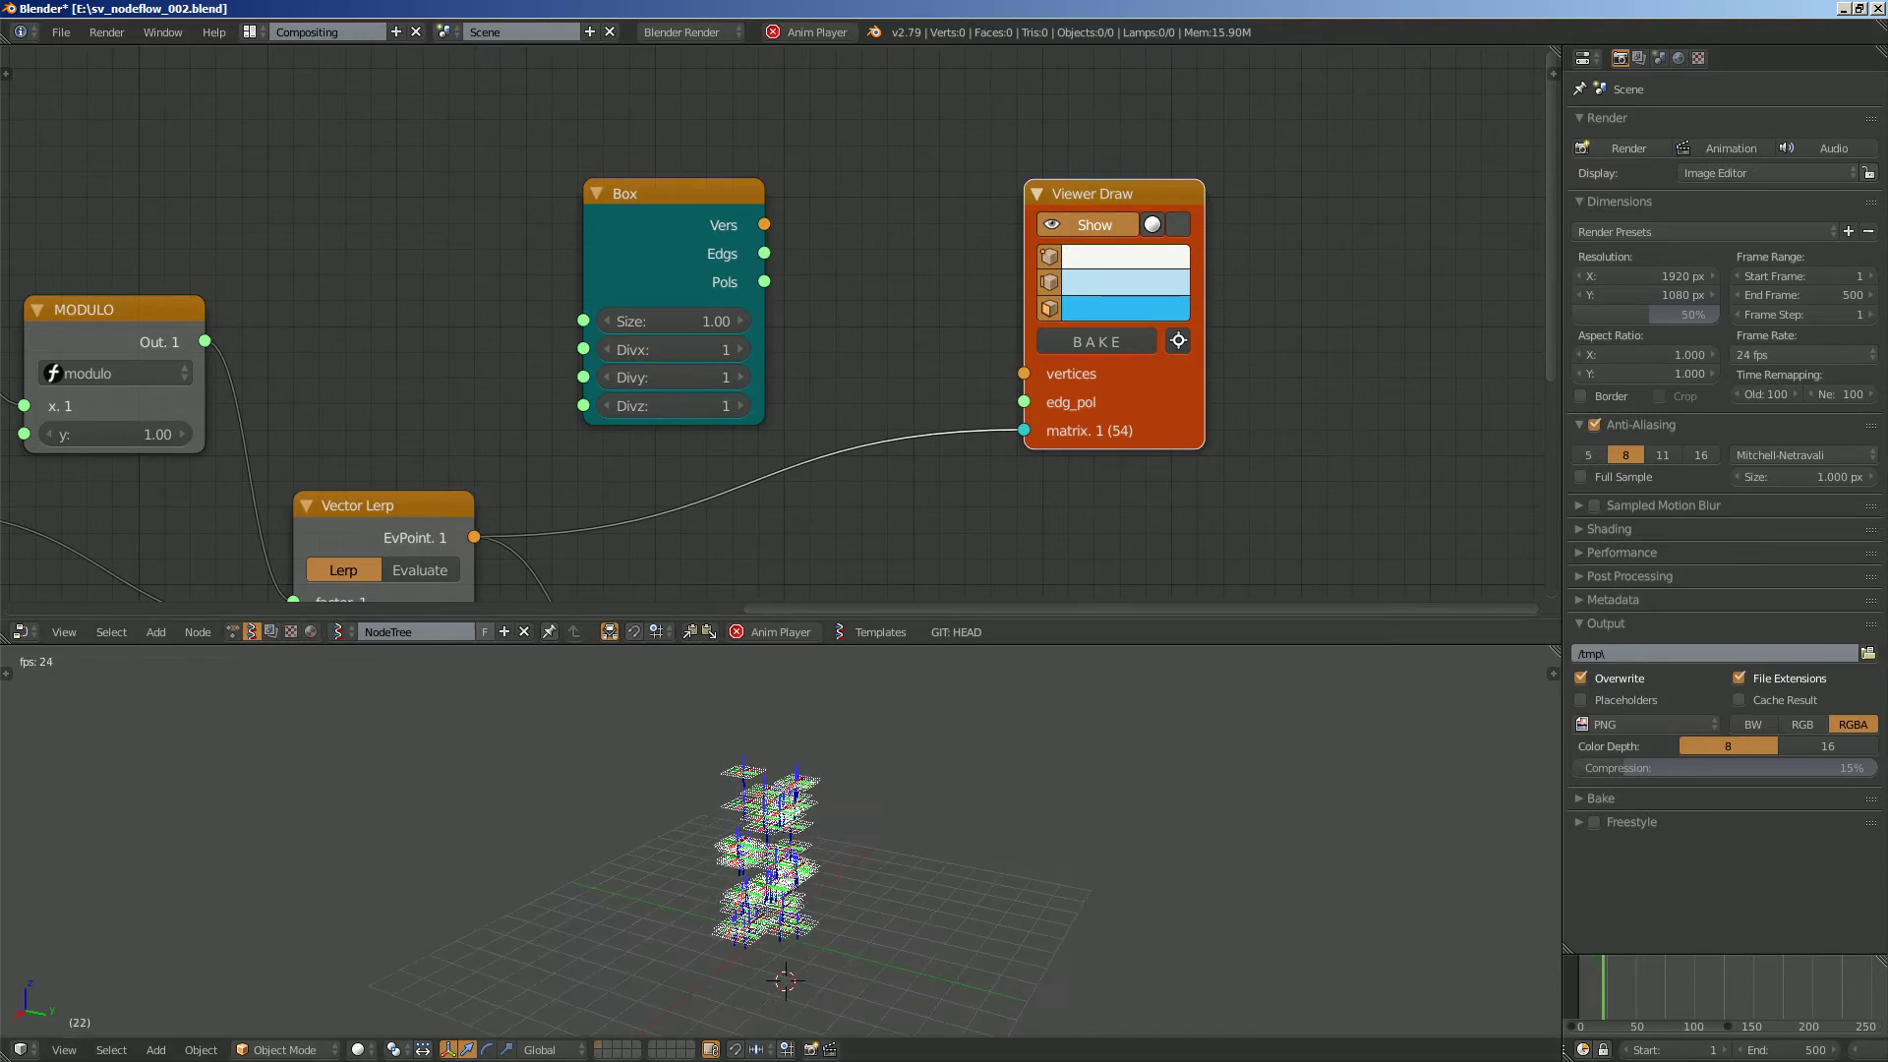
Connect the Box node's Vers and Pols outputs to the new Viewer Draw's vertices and edg_pol inputs.
drag(764, 224, 1023, 373)
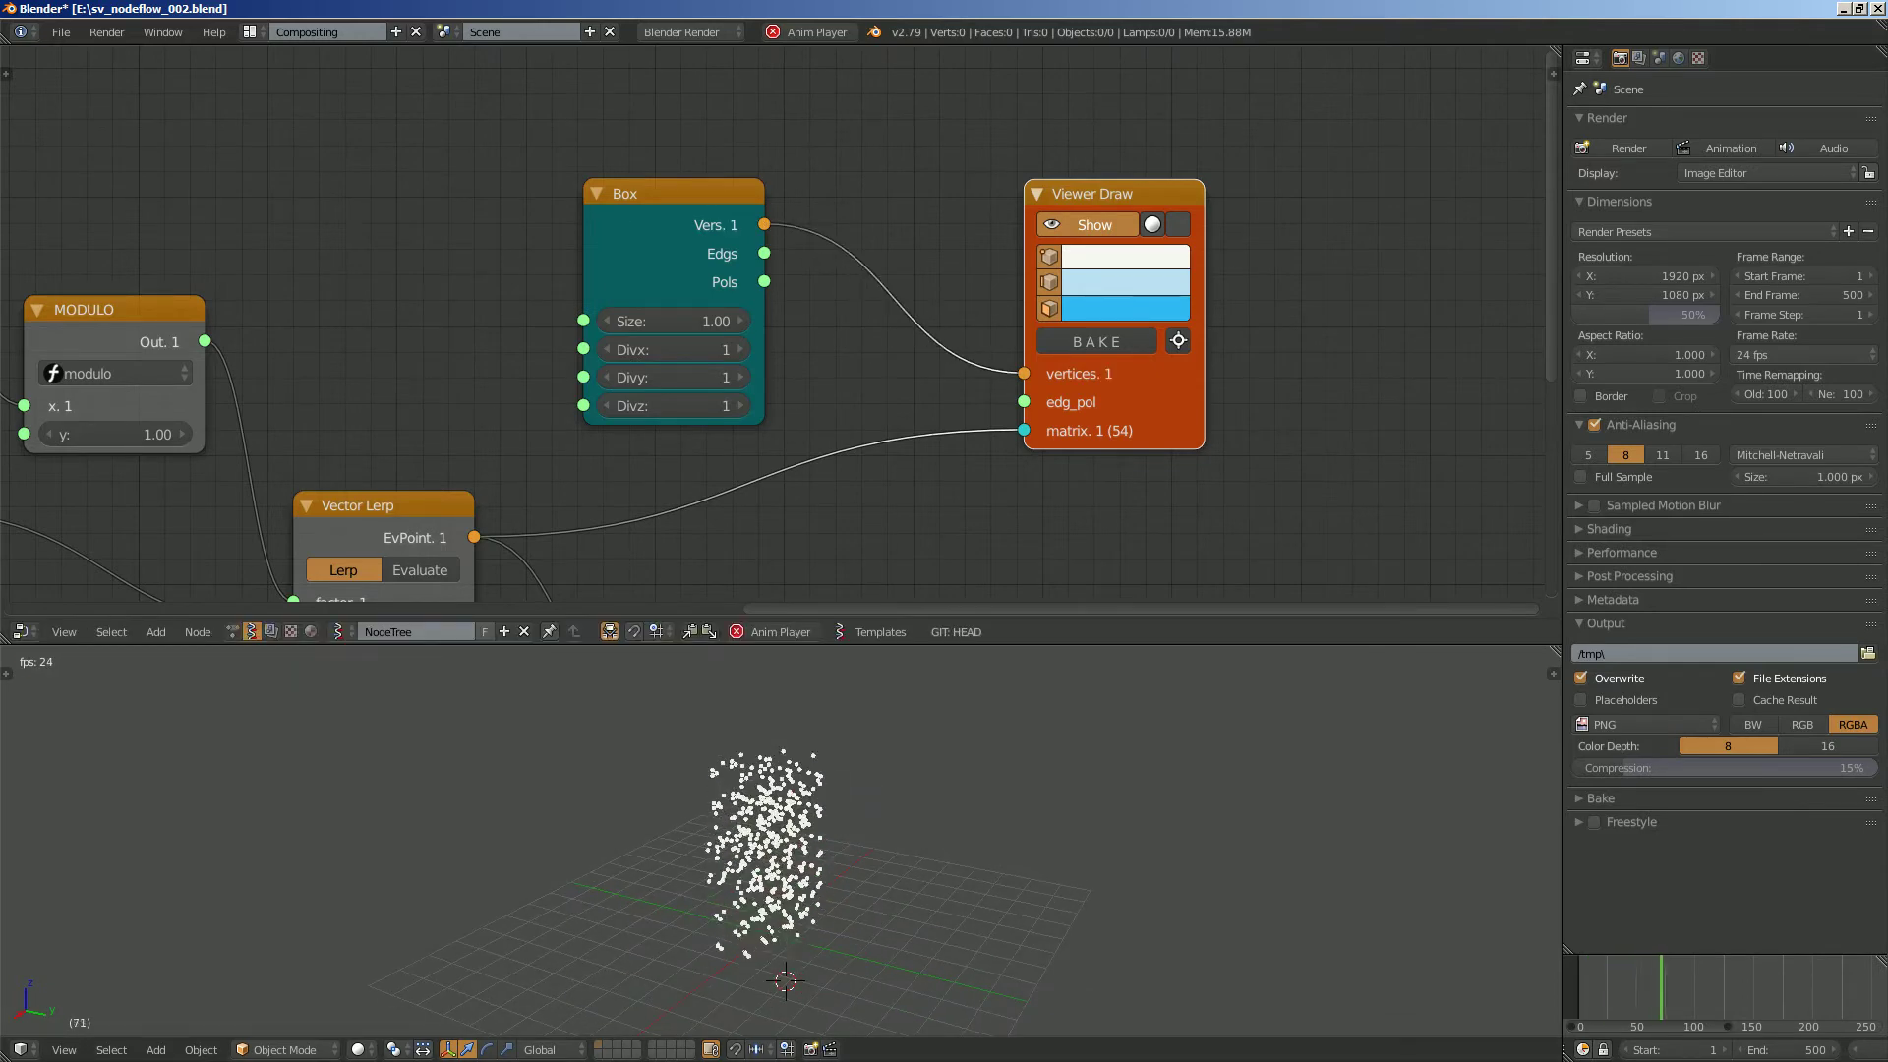
drag(764, 281, 1023, 401)
middle_drag(968, 835, 890, 860)
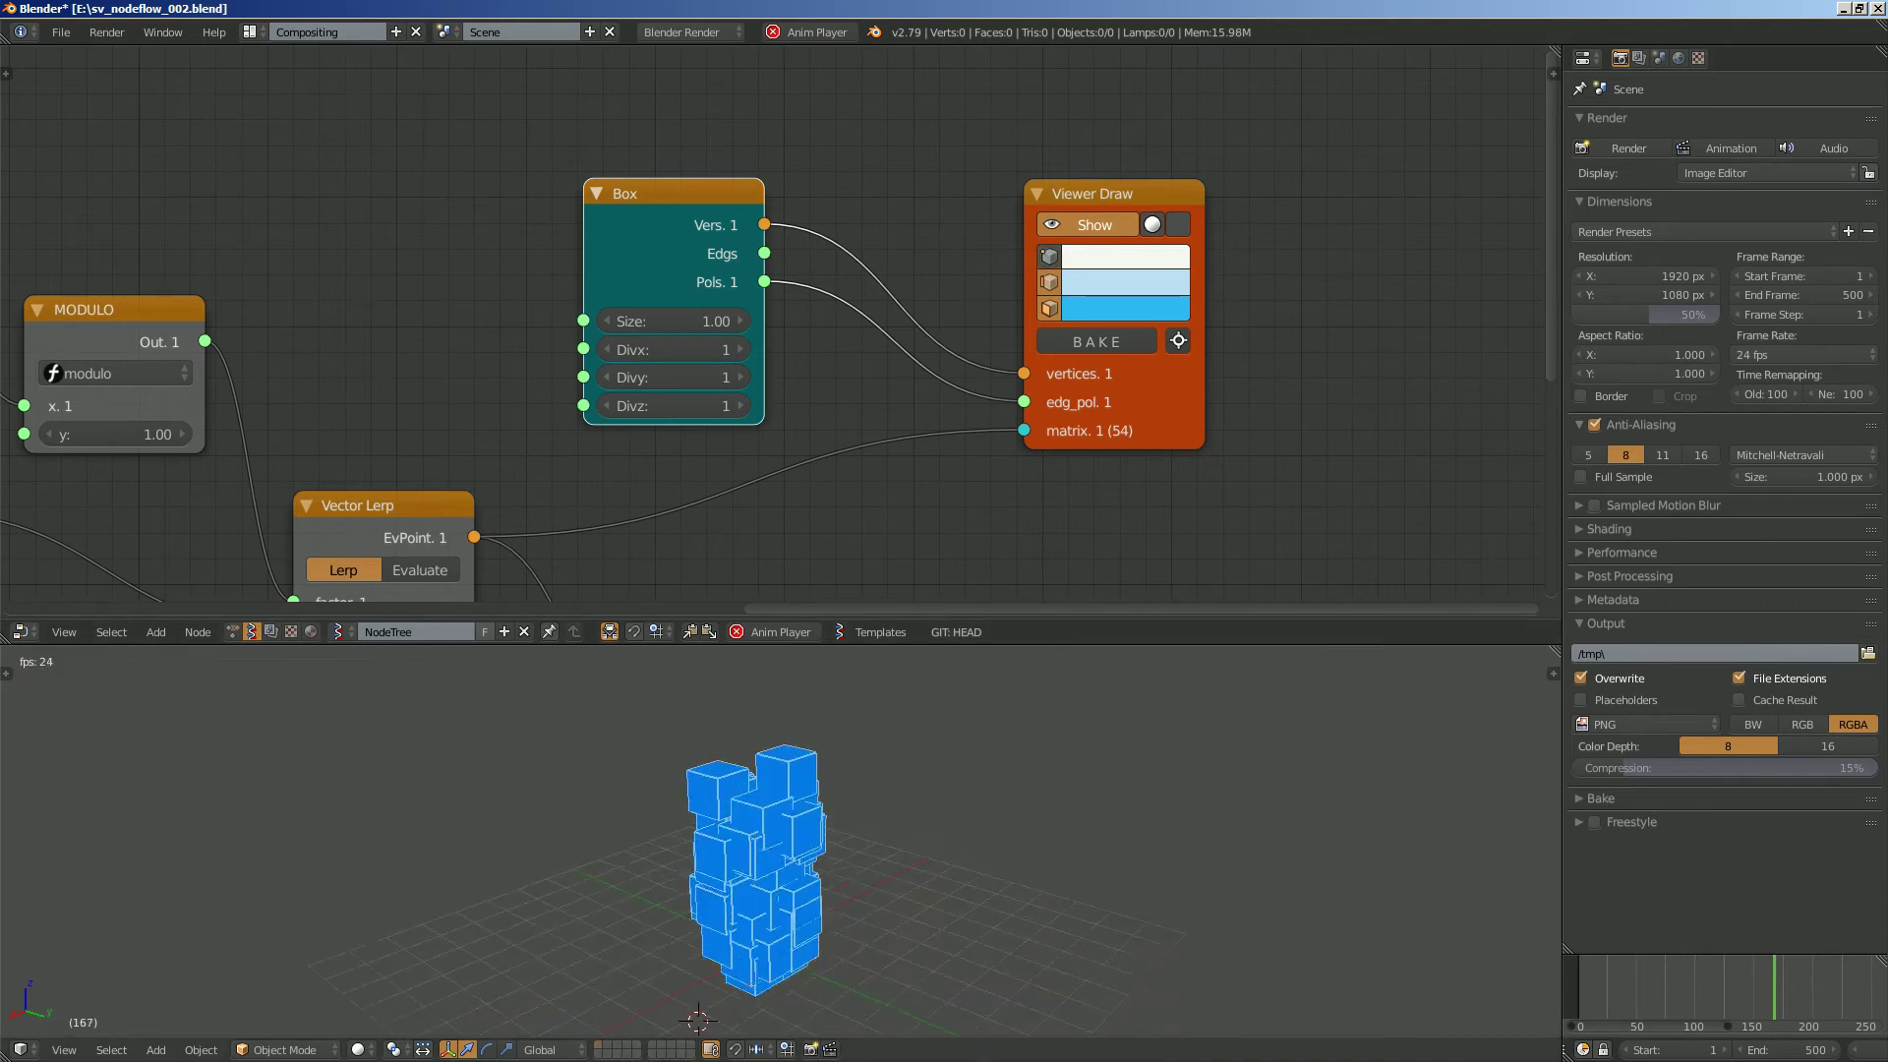
Delete the Box node and add a Cylinder node in its place.
drag(669, 265, 639, 192)
key(x)
key(shift+a)
click(565, 193)
text(cyl)
key(Return)
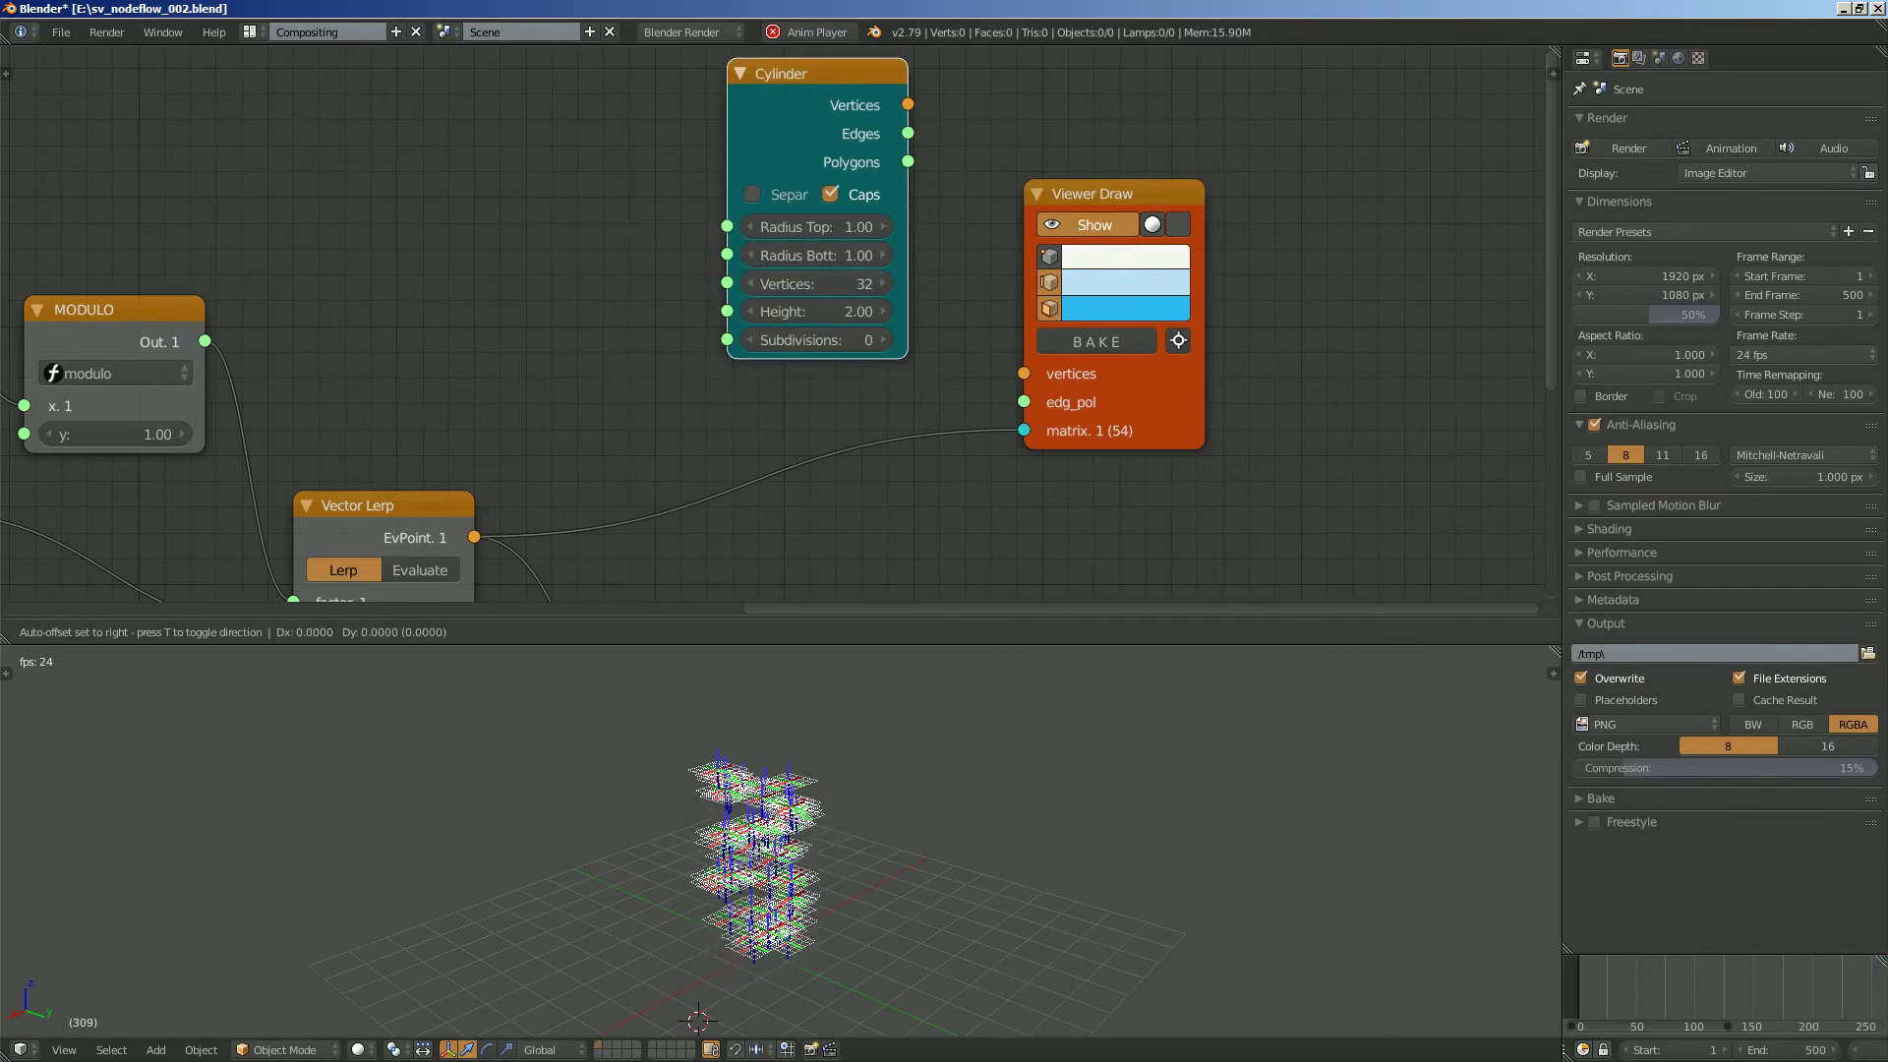
click(534, 122)
Give the Cylinder 0.25 radii, 4 vertices and 3 subdivisions, and connect its Vertices and Polygons outputs to the Viewer Draw.
click(623, 344)
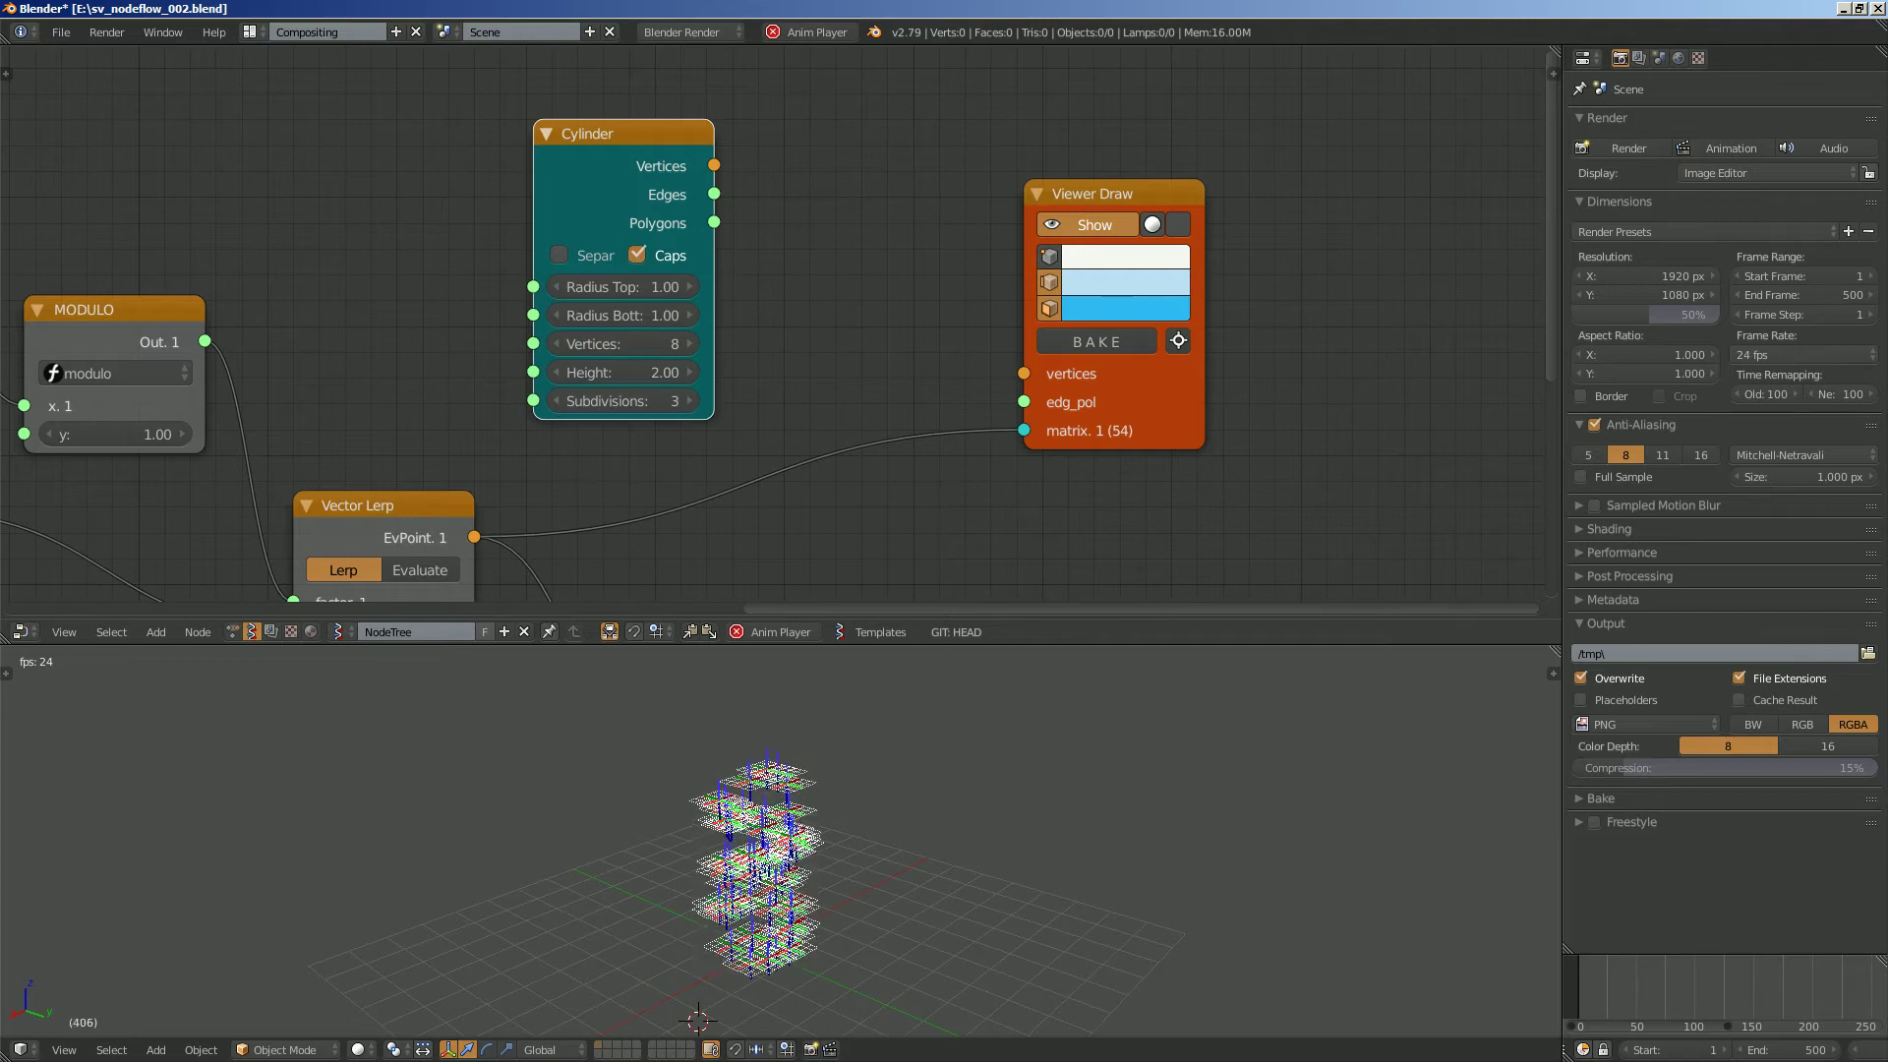
drag(714, 165, 741, 183)
drag(1003, 372, 1024, 373)
mouse_move(714, 222)
mouse_down()
mouse_move(1091, 423)
mouse_move(1024, 402)
mouse_up()
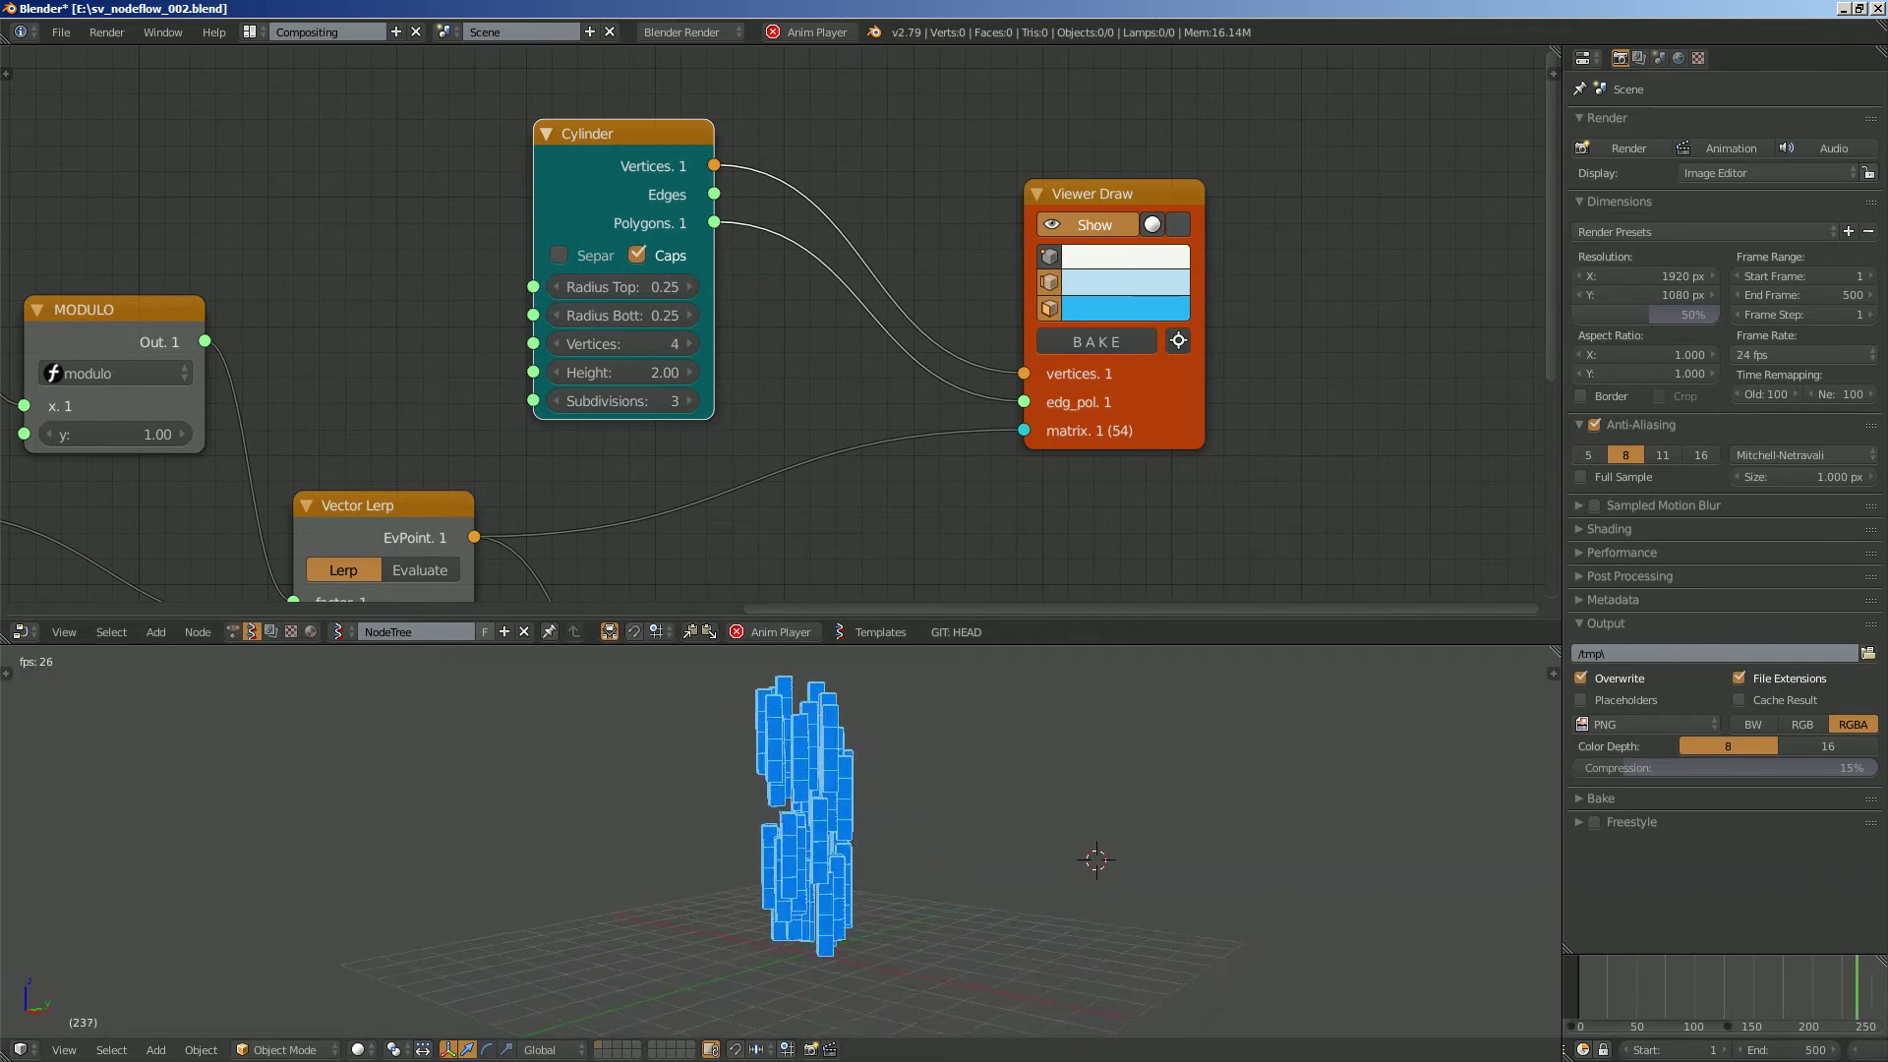
Stop the playback and move the Viewer Draw node farther from the Cylinder node.
key(Escape)
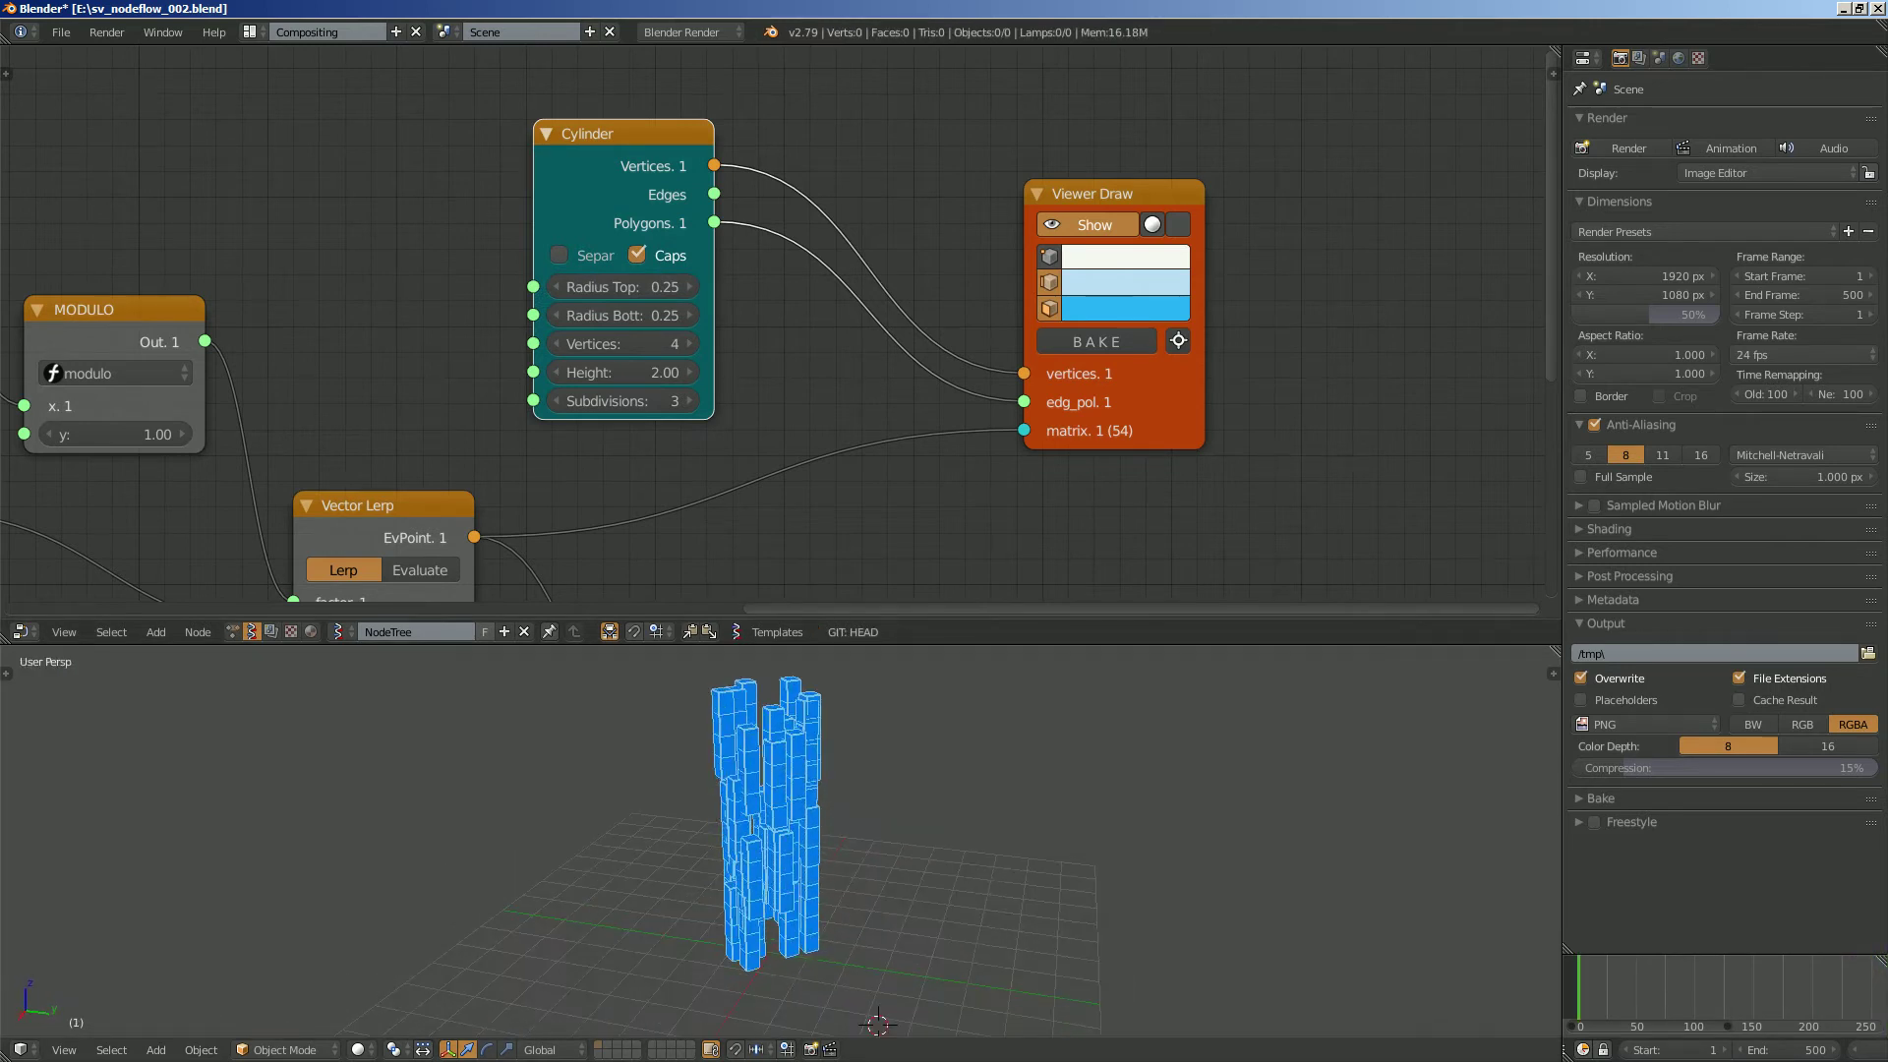
drag(1112, 194, 1180, 175)
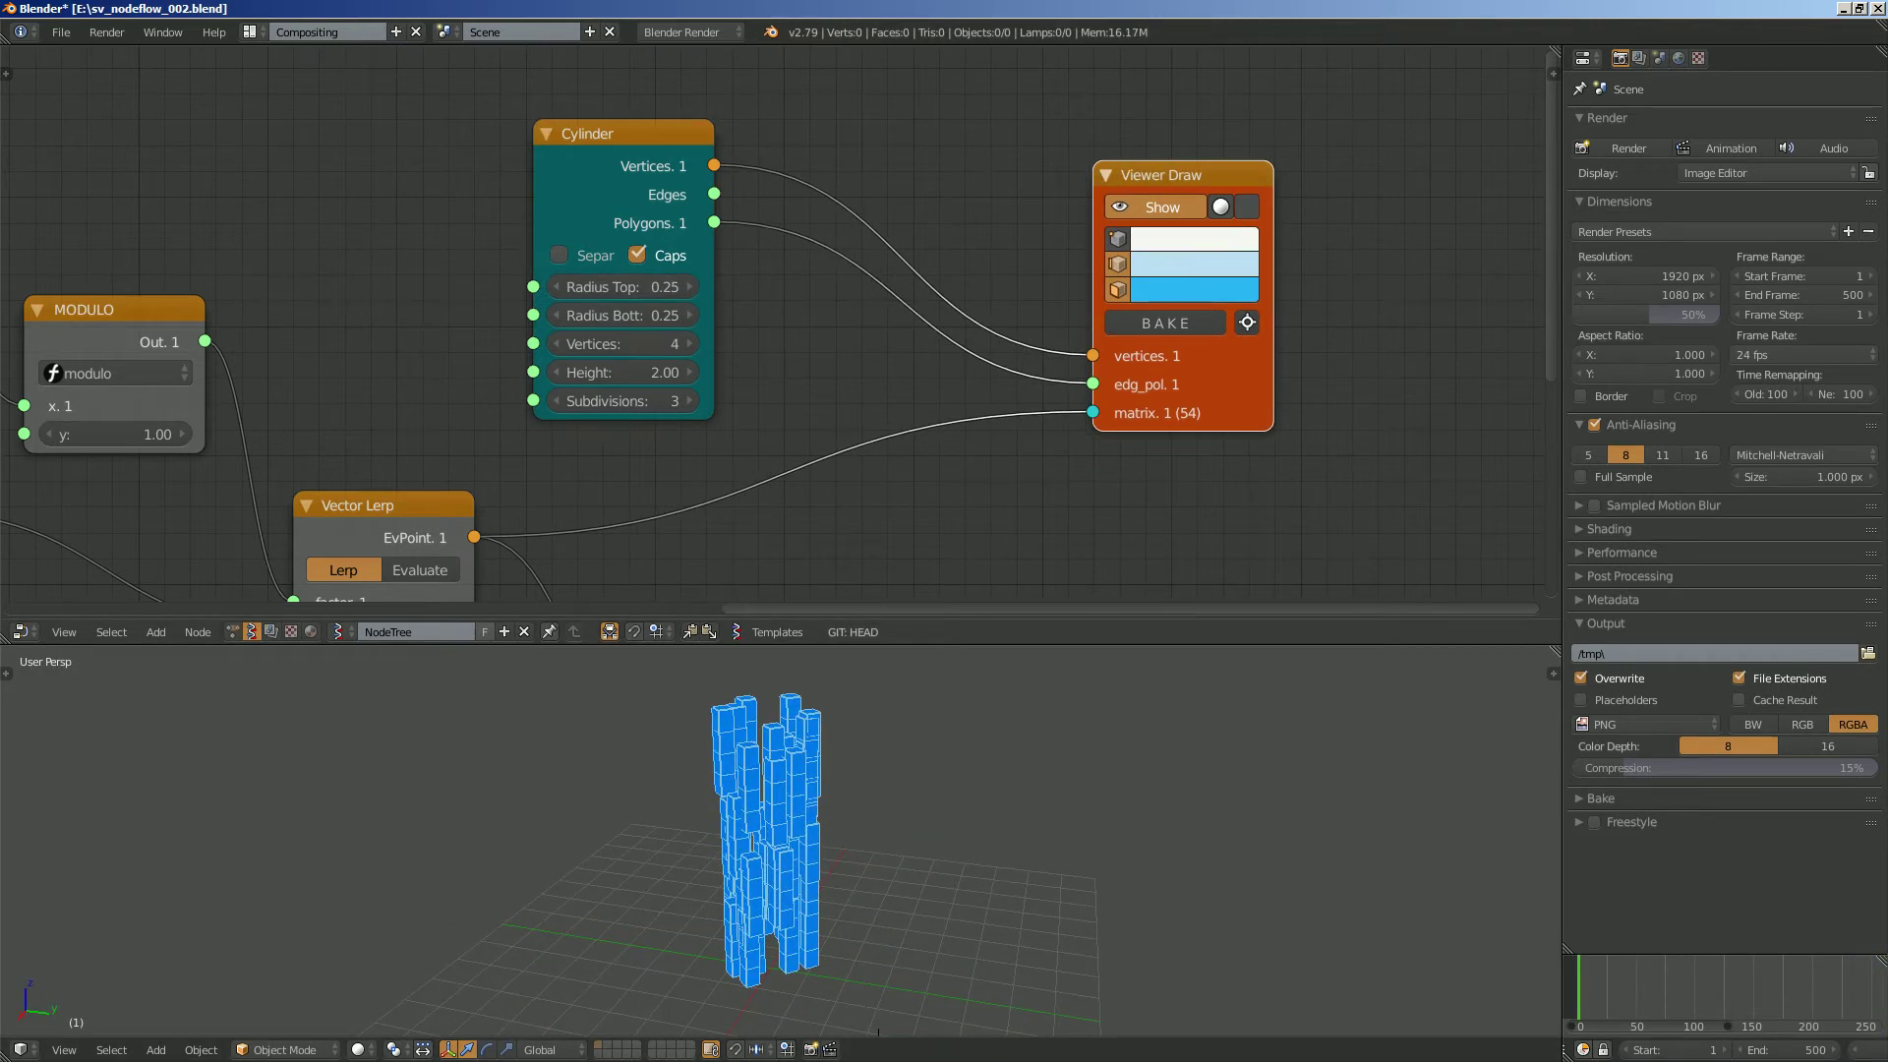
Move the Cylinder node closer to the Viewer Draw and set its Height to 1.40.
drag(590, 132, 667, 115)
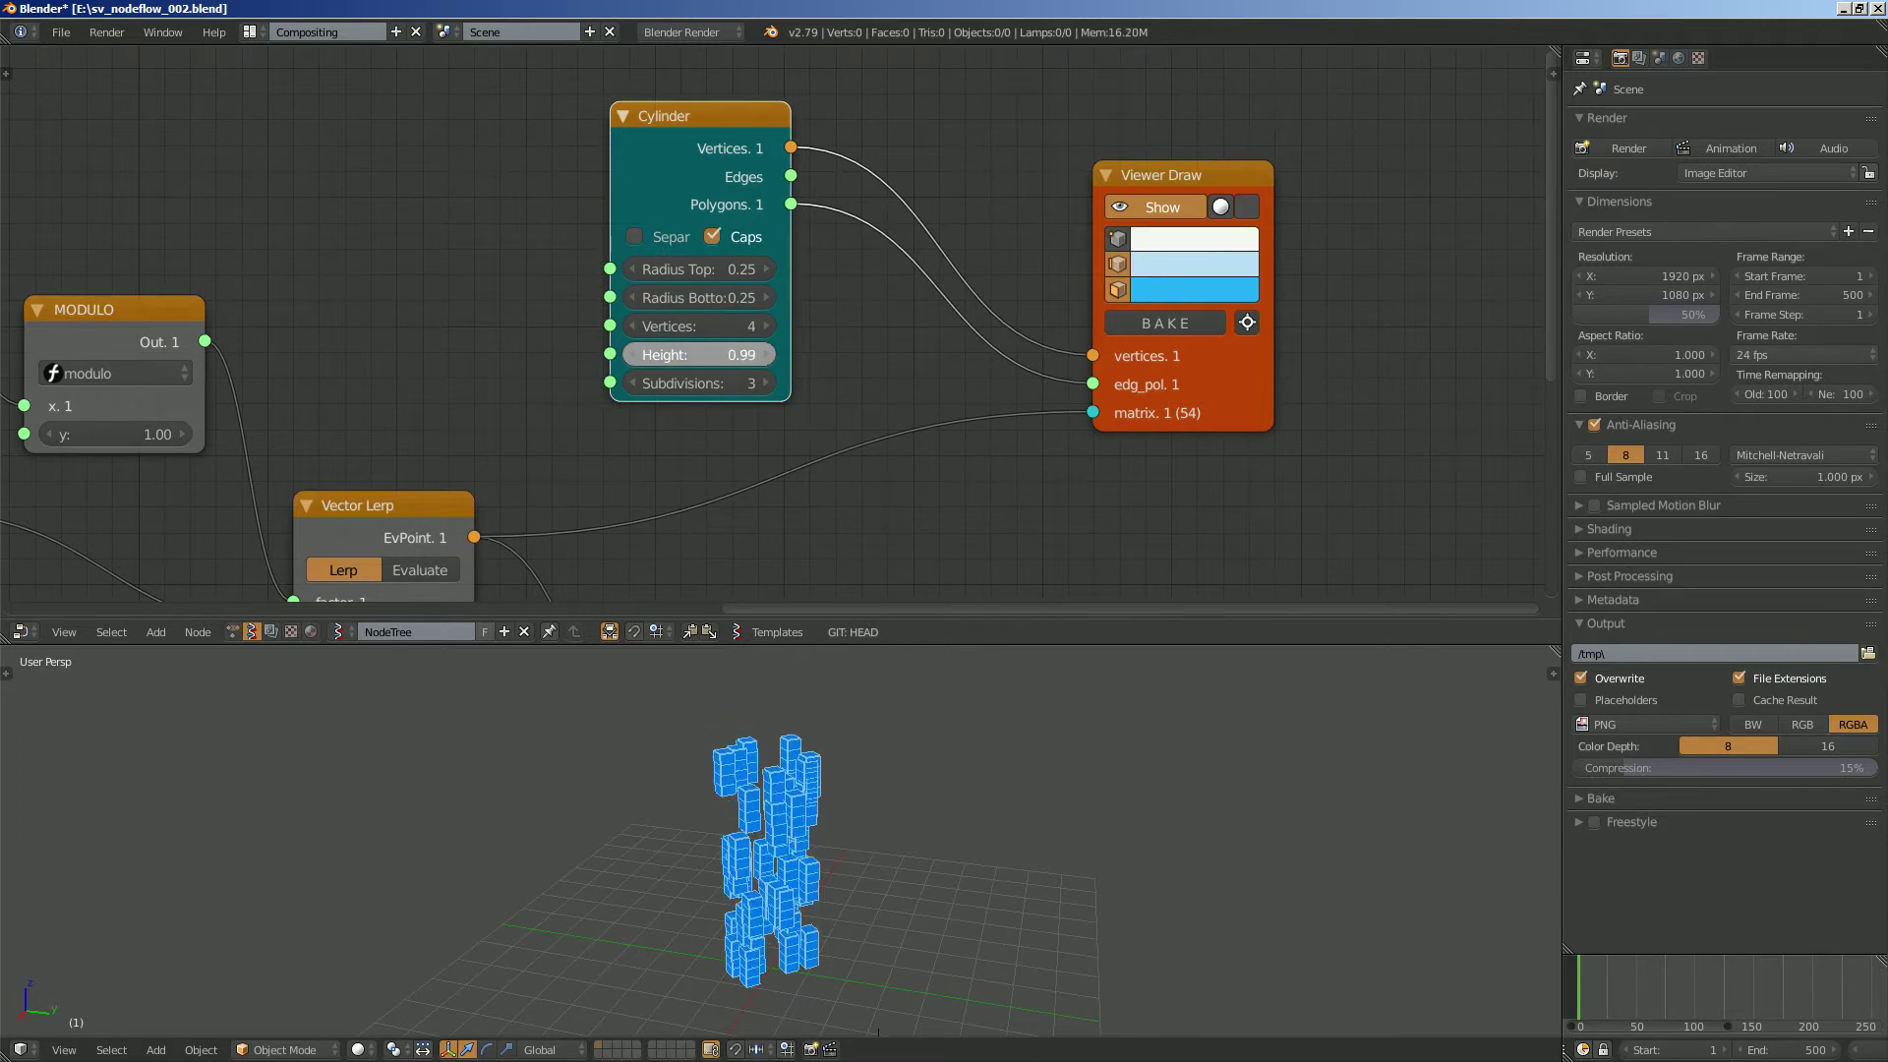
drag(699, 355, 697, 355)
middle_drag(759, 859, 776, 858)
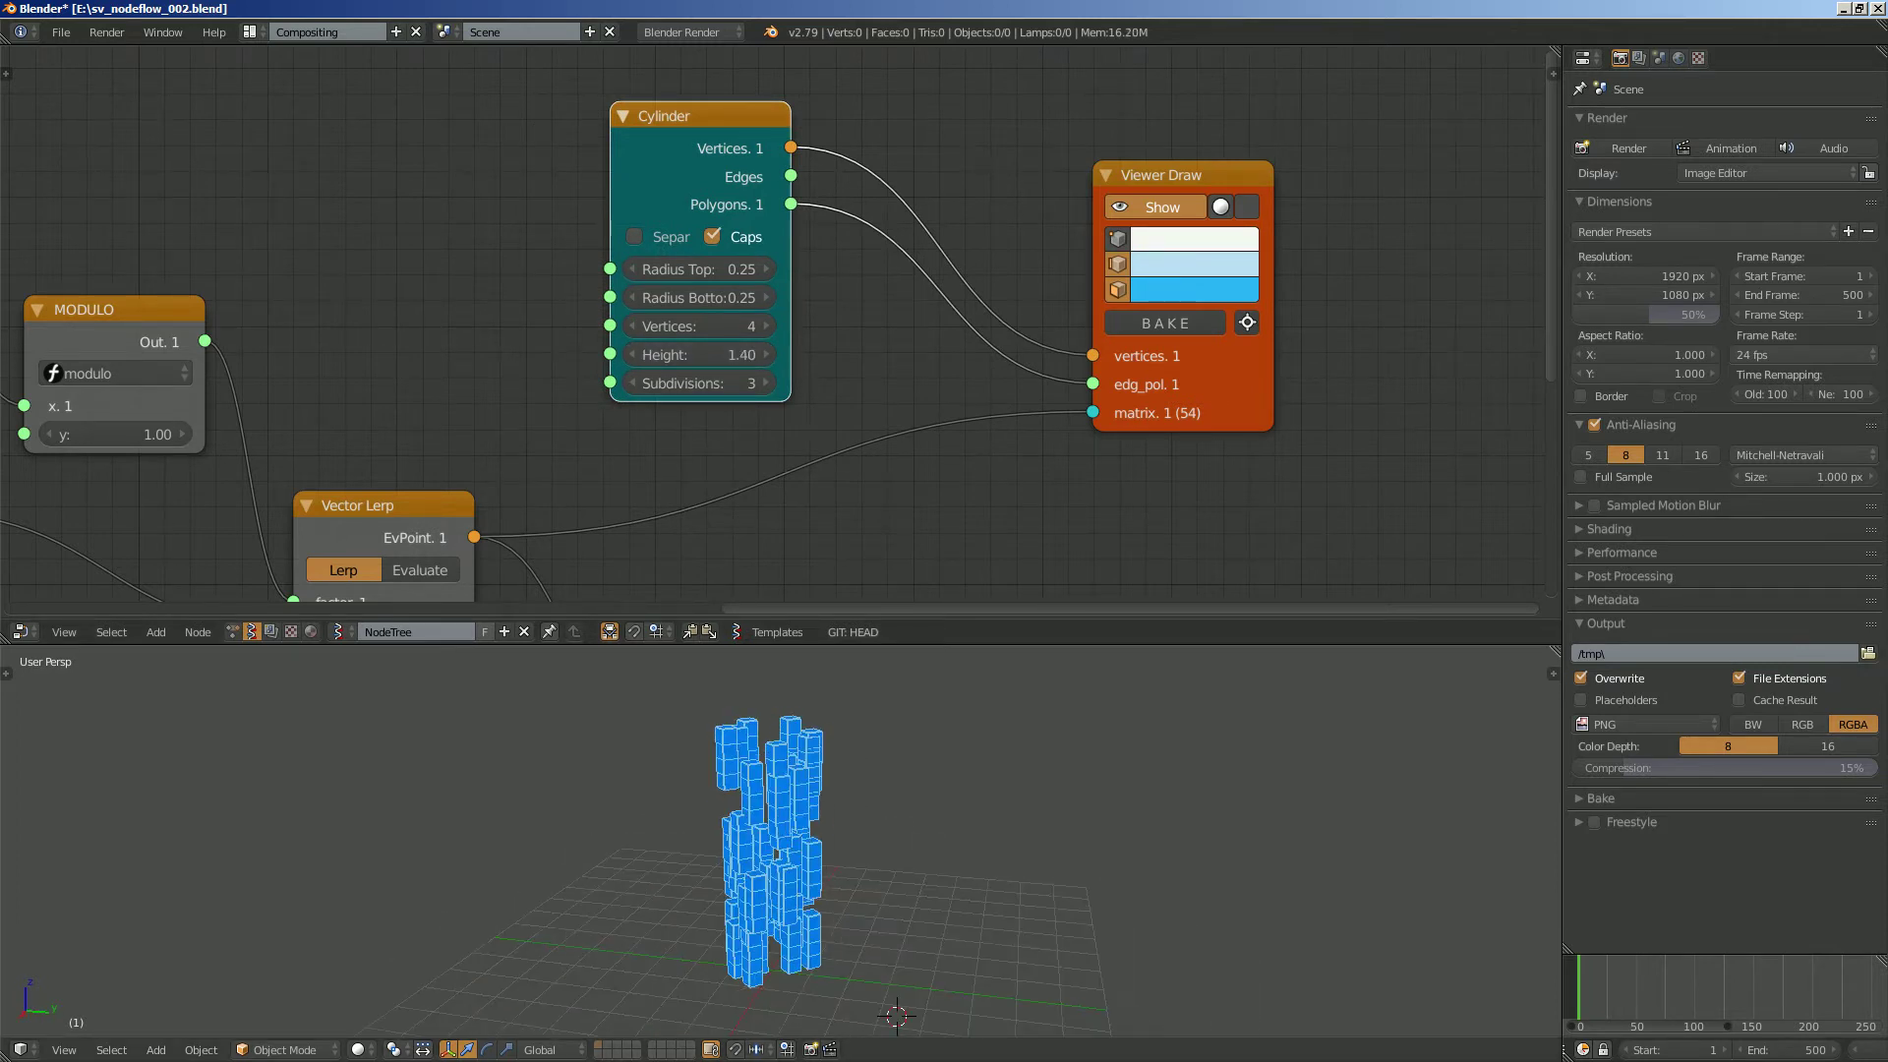
key(ctrl+s)
Toggle the Viewer Draw's shading option on and off to compare how the cylinders are displayed.
click(1247, 206)
click(1247, 207)
click(1247, 206)
click(1246, 206)
middle_drag(885, 787, 931, 785)
middle_drag(885, 492, 898, 492)
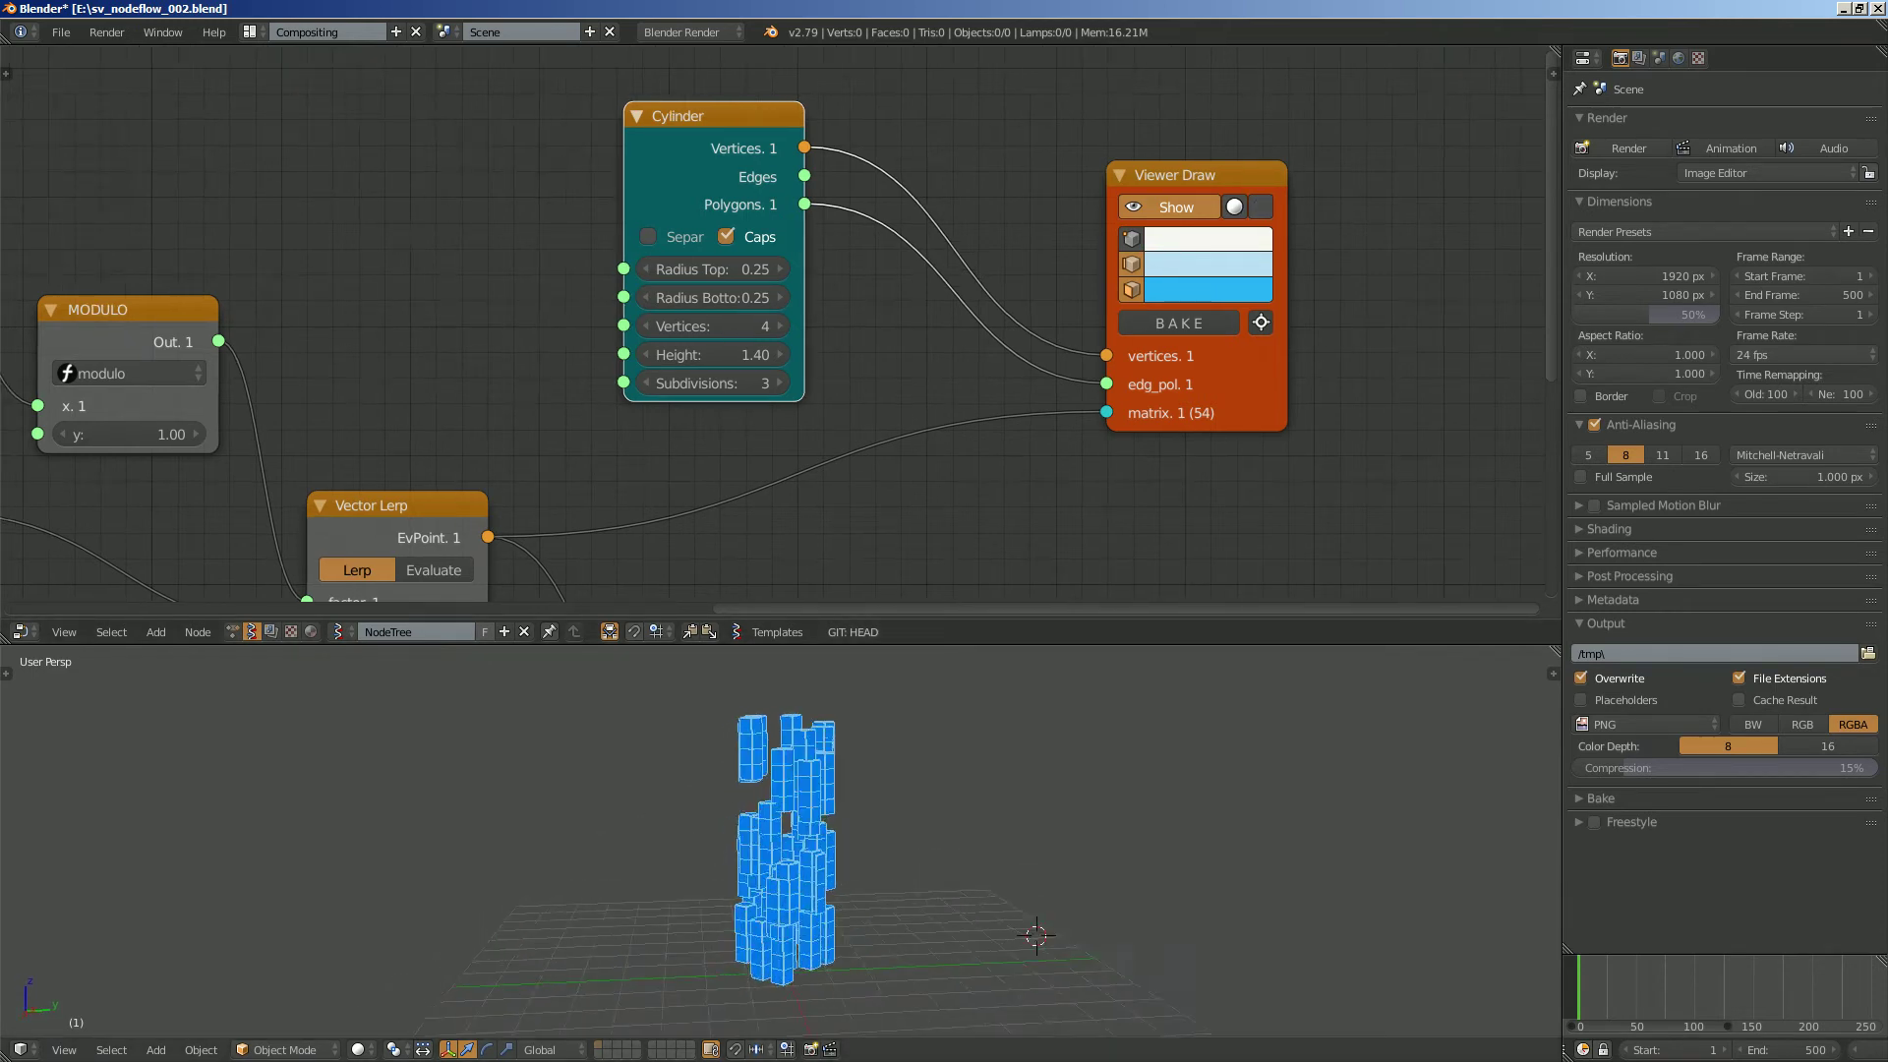
Save the file and play the animation briefly to check the cylinder instances.
key(ctrl+s)
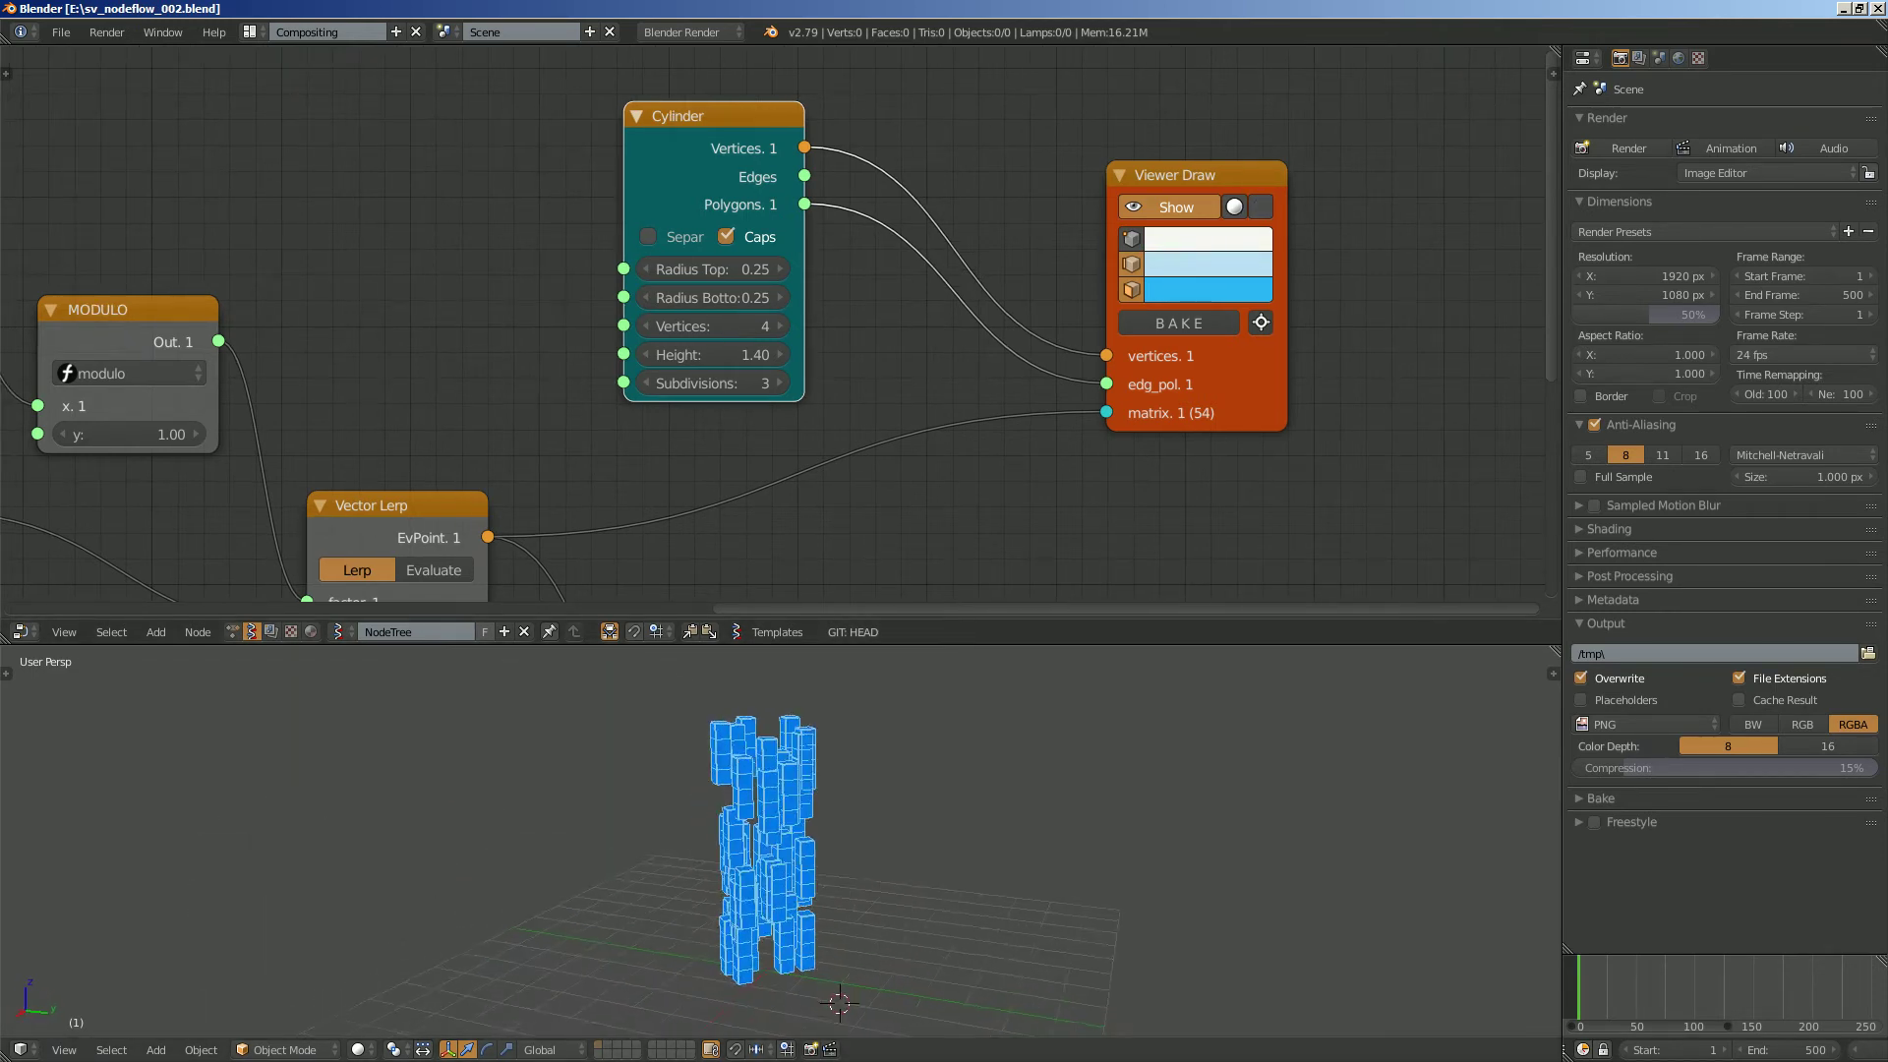
key(alt+a)
middle_drag(835, 836, 810, 827)
key(Escape)
Make room beyond the Viewer Draw and add a Matrix Apply node there.
middle_drag(904, 472, 849, 464)
mouse_move(1131, 169)
mouse_down()
mouse_move(1092, 150)
mouse_move(1129, 165)
mouse_up()
middle_drag(1129, 165, 927, 168)
key(alt+space)
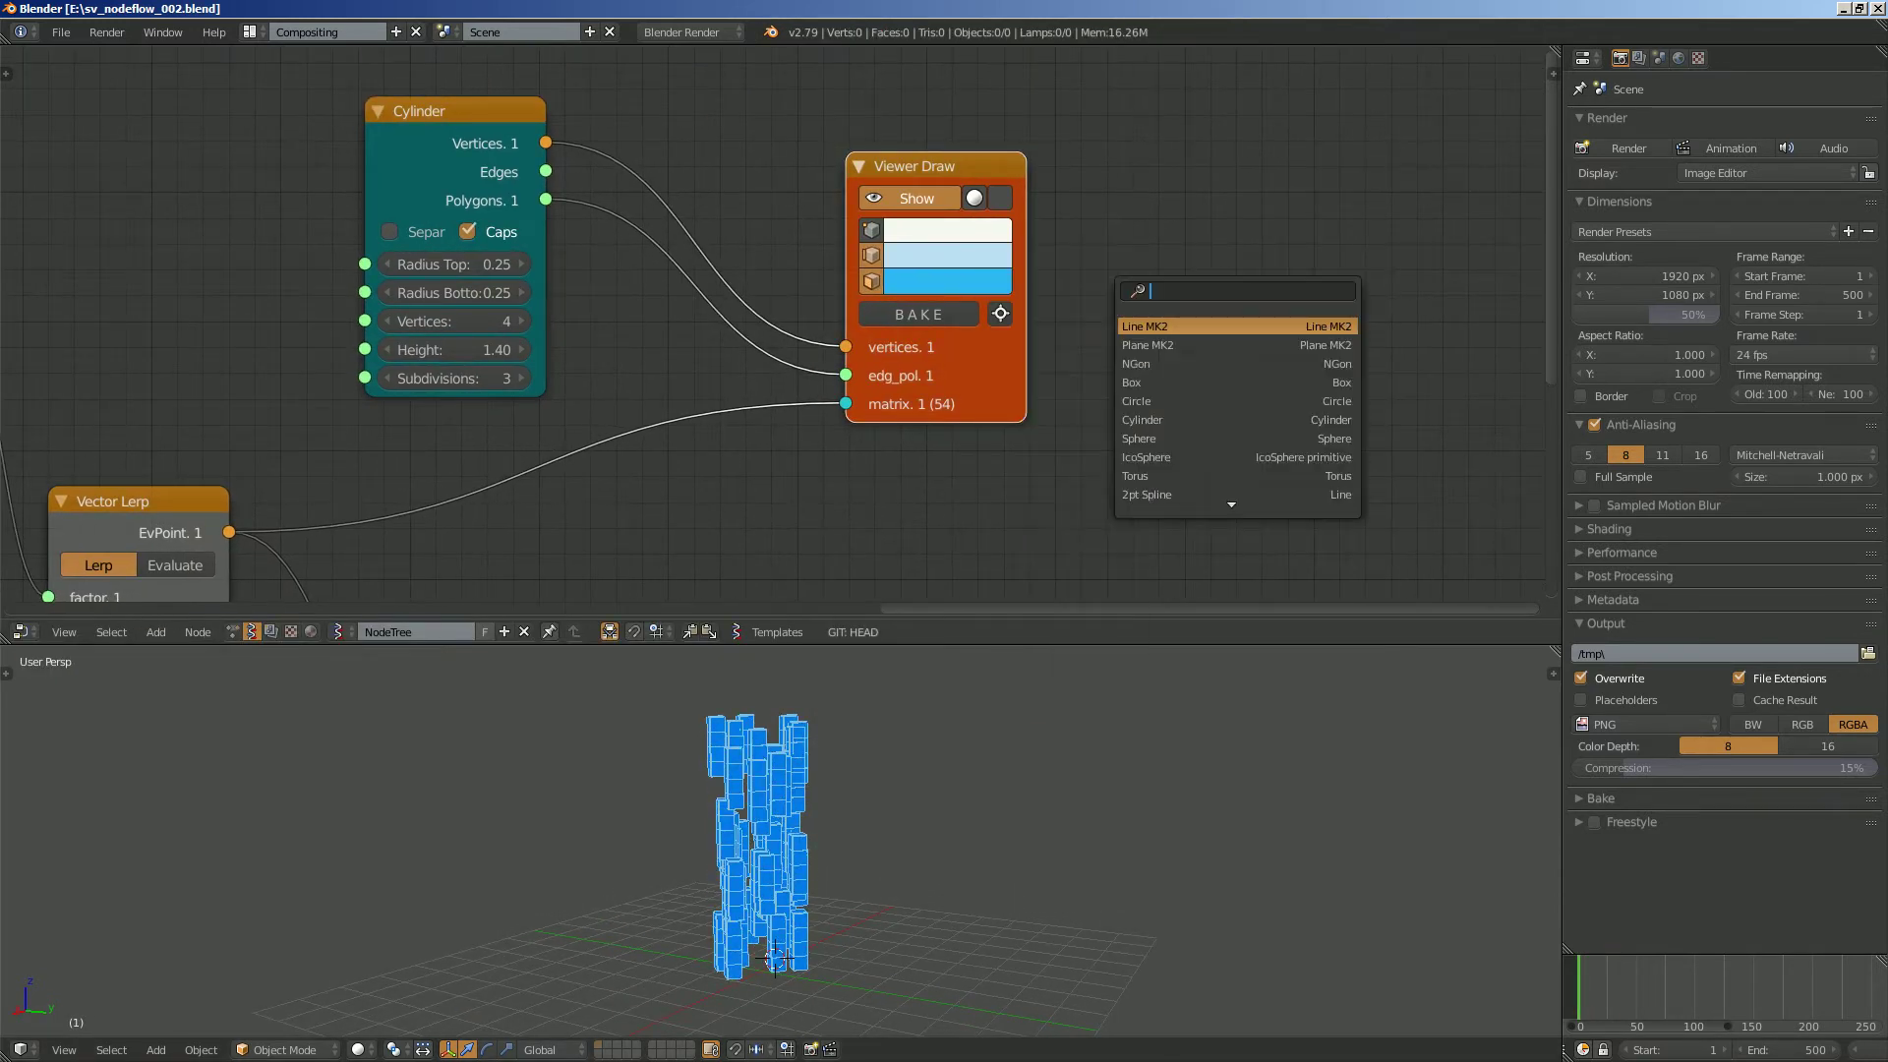
text(appl)
key(Down)
key(Return)
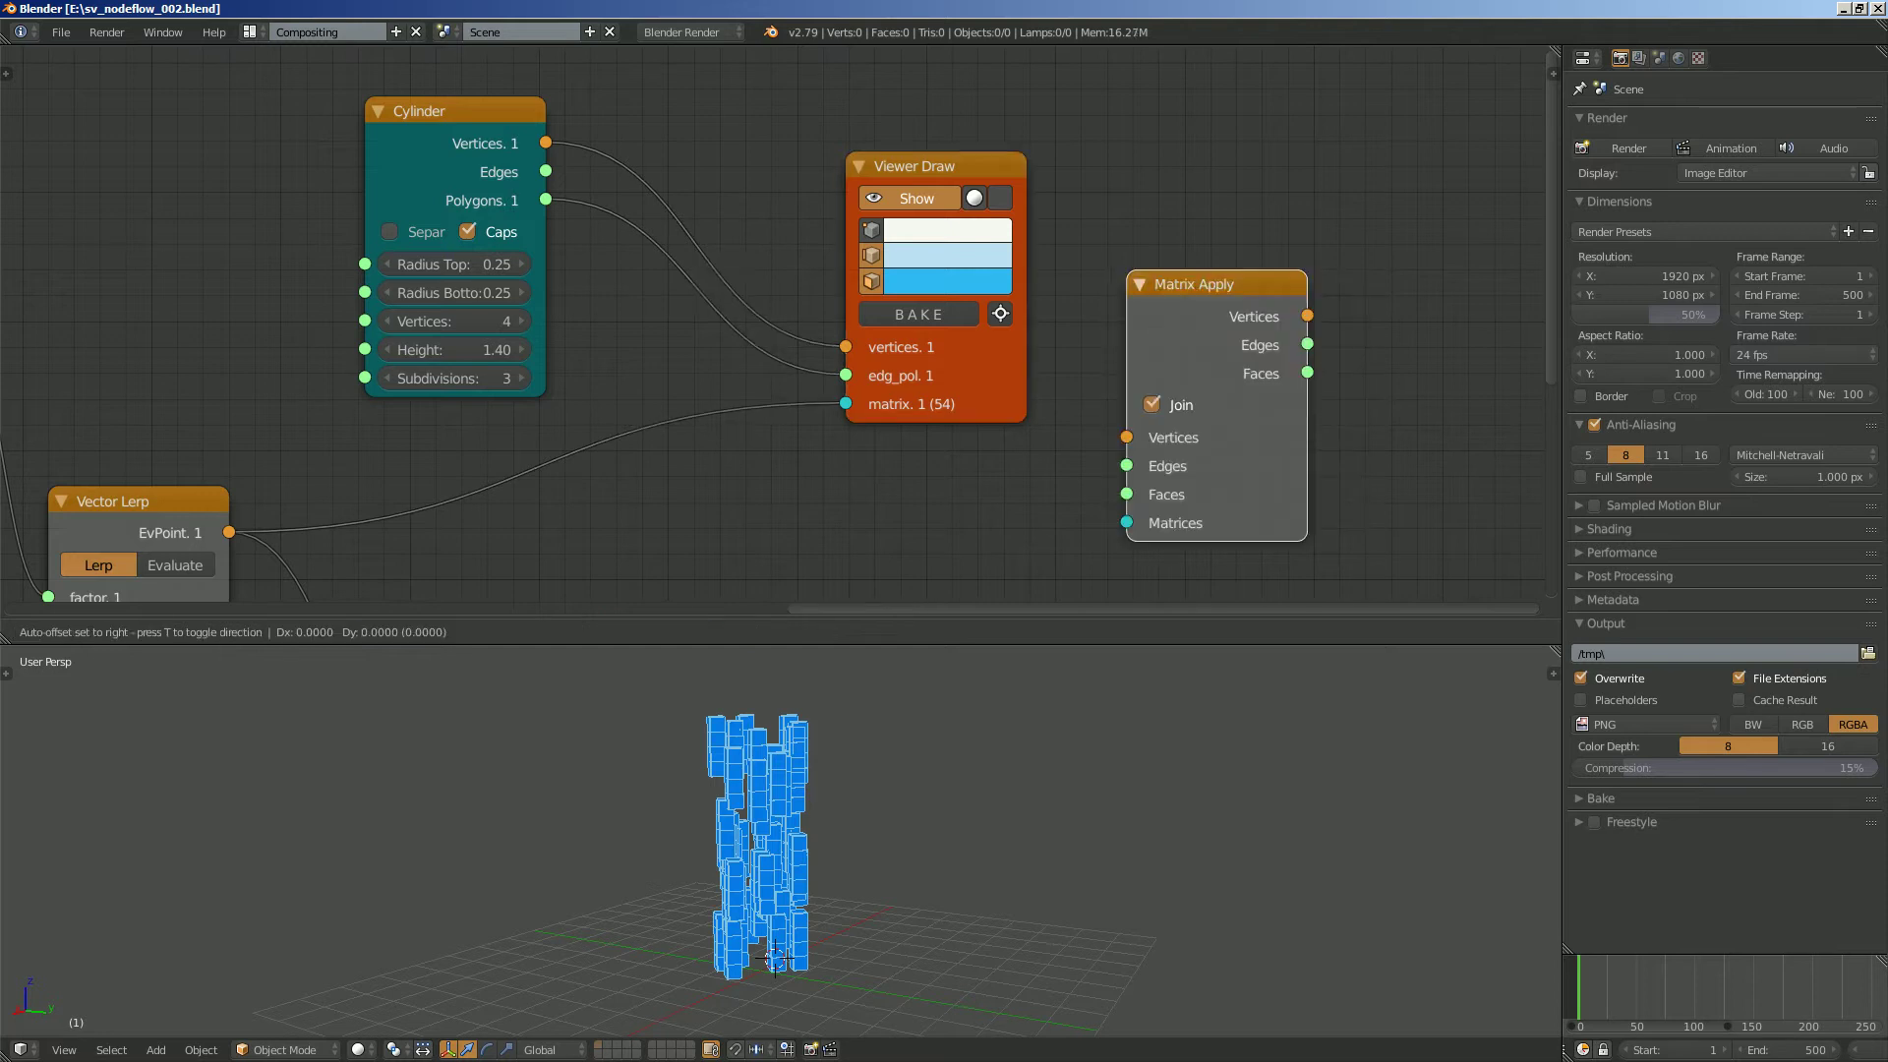
Connect the Cylinder's Vertices and Polygons to Matrix Apply's Vertices and Faces, and the Vector Lerp's EvPoint to its Matrices input.
drag(545, 143, 1124, 411)
drag(545, 201, 1124, 468)
mouse_move(229, 532)
mouse_down()
mouse_move(782, 455)
mouse_move(1123, 497)
mouse_up()
Move the Viewer Draw out of the way of the new links and turn off its Show option.
drag(969, 379, 858, 230)
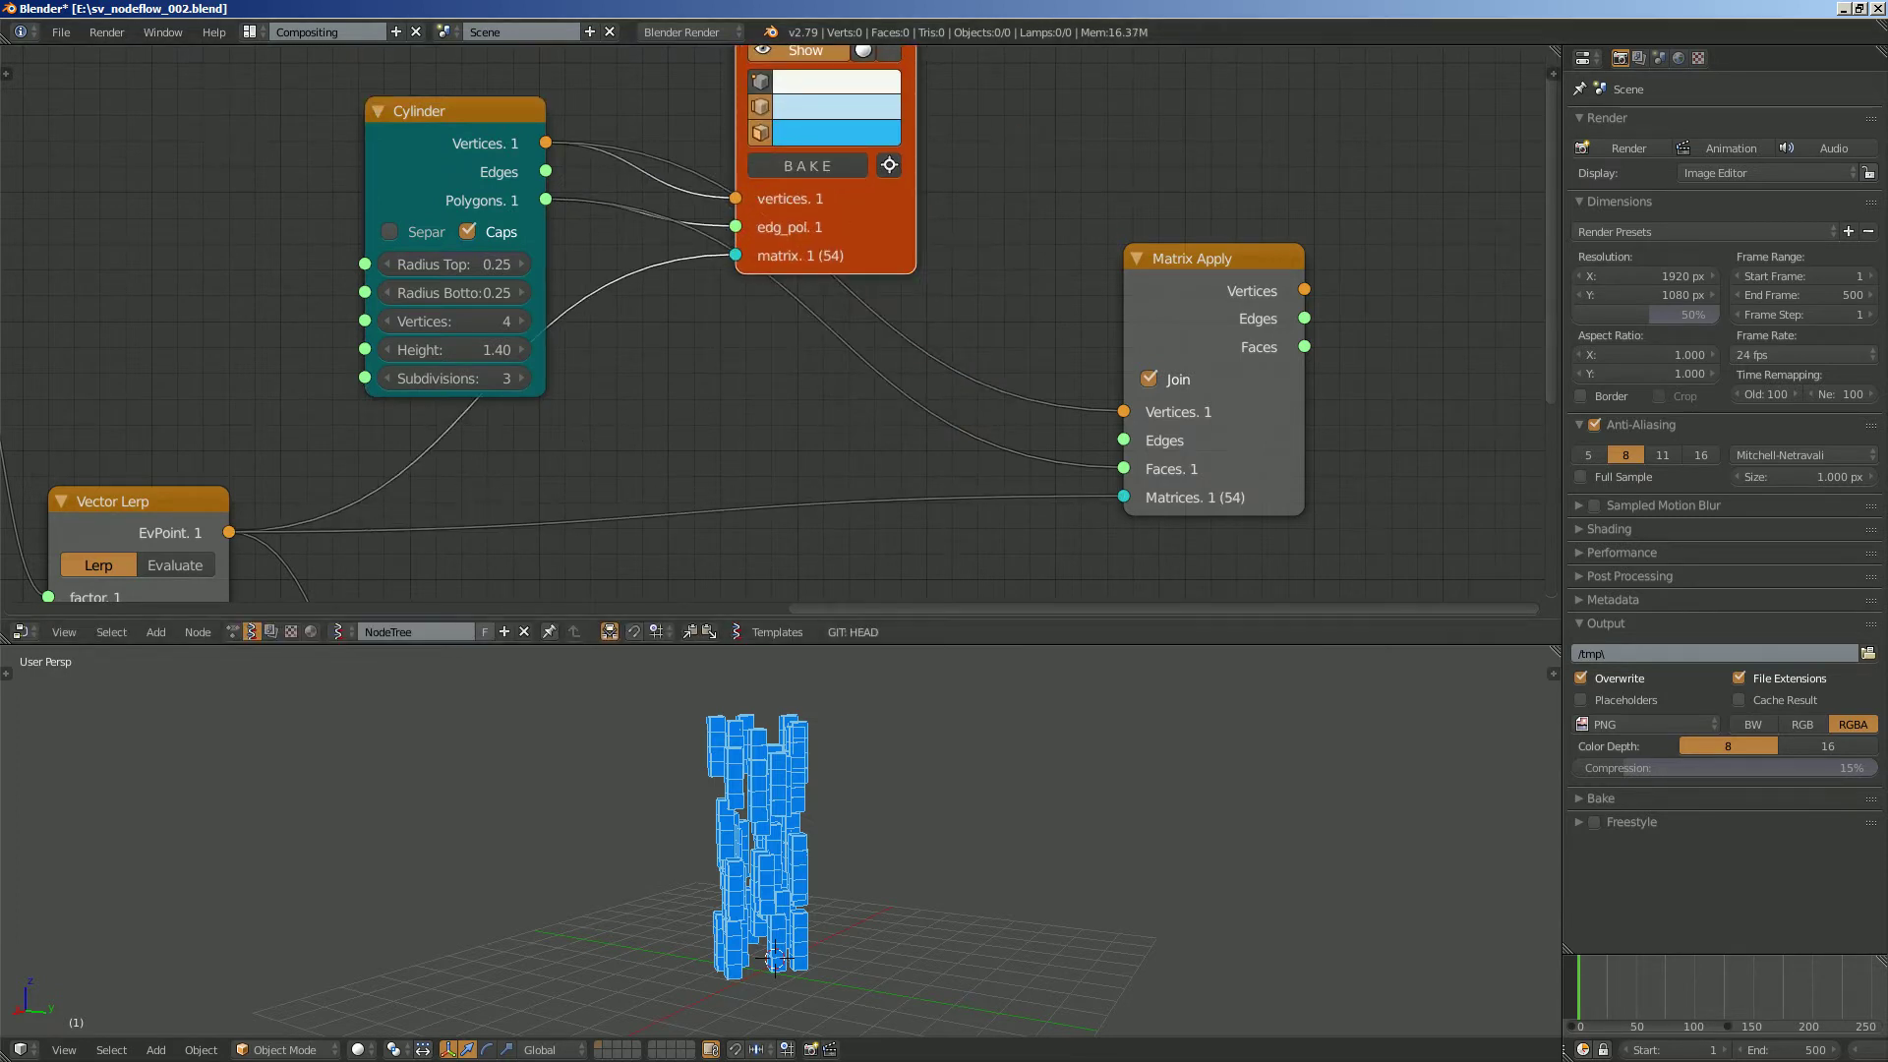
click(807, 52)
middle_drag(993, 216, 827, 218)
Add a Viewer BMesh node and connect Matrix Apply's Vertices and Faces outputs to its vertices and faces inputs.
key(shift+a)
click(1033, 198)
text(bmes)
key(Return)
click(1353, 209)
drag(1137, 348, 1353, 508)
drag(1137, 293, 1245, 397)
Play the animation to check the generated mesh, then stop the playback.
middle_drag(905, 836, 988, 838)
key(alt+a)
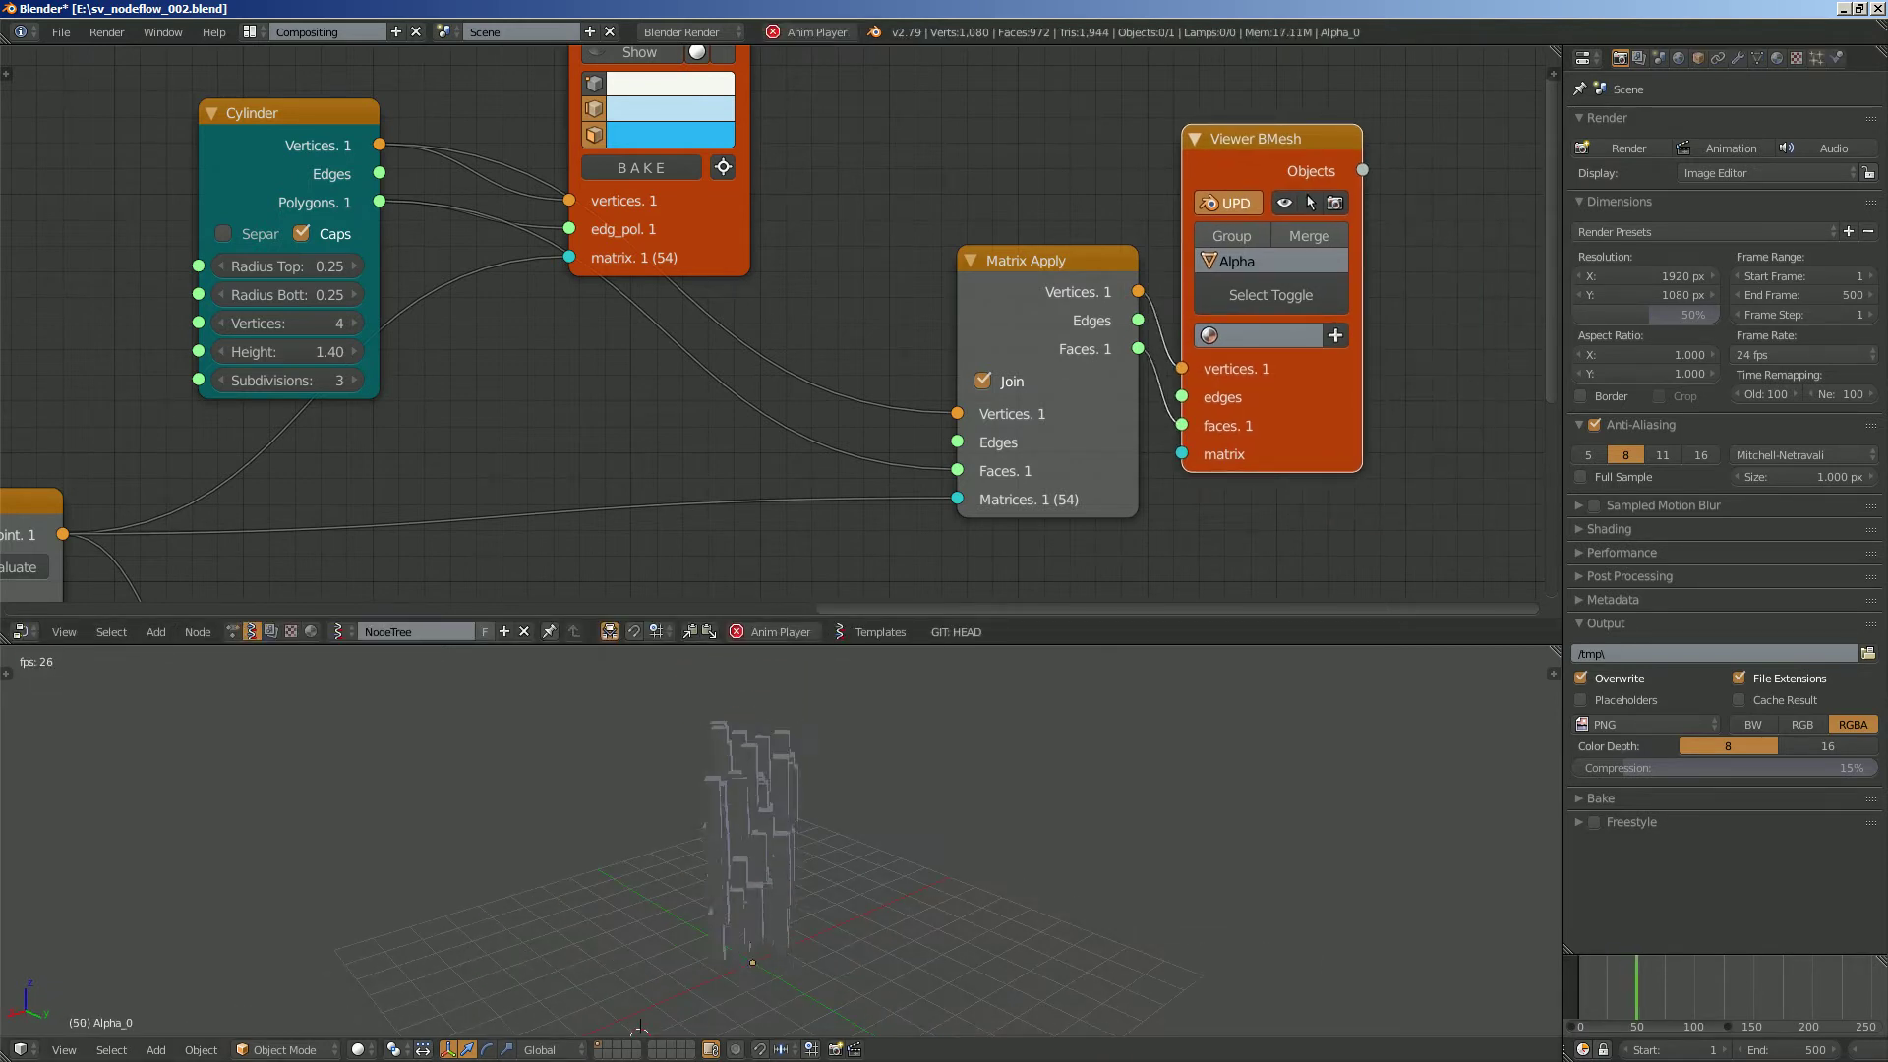
key(Escape)
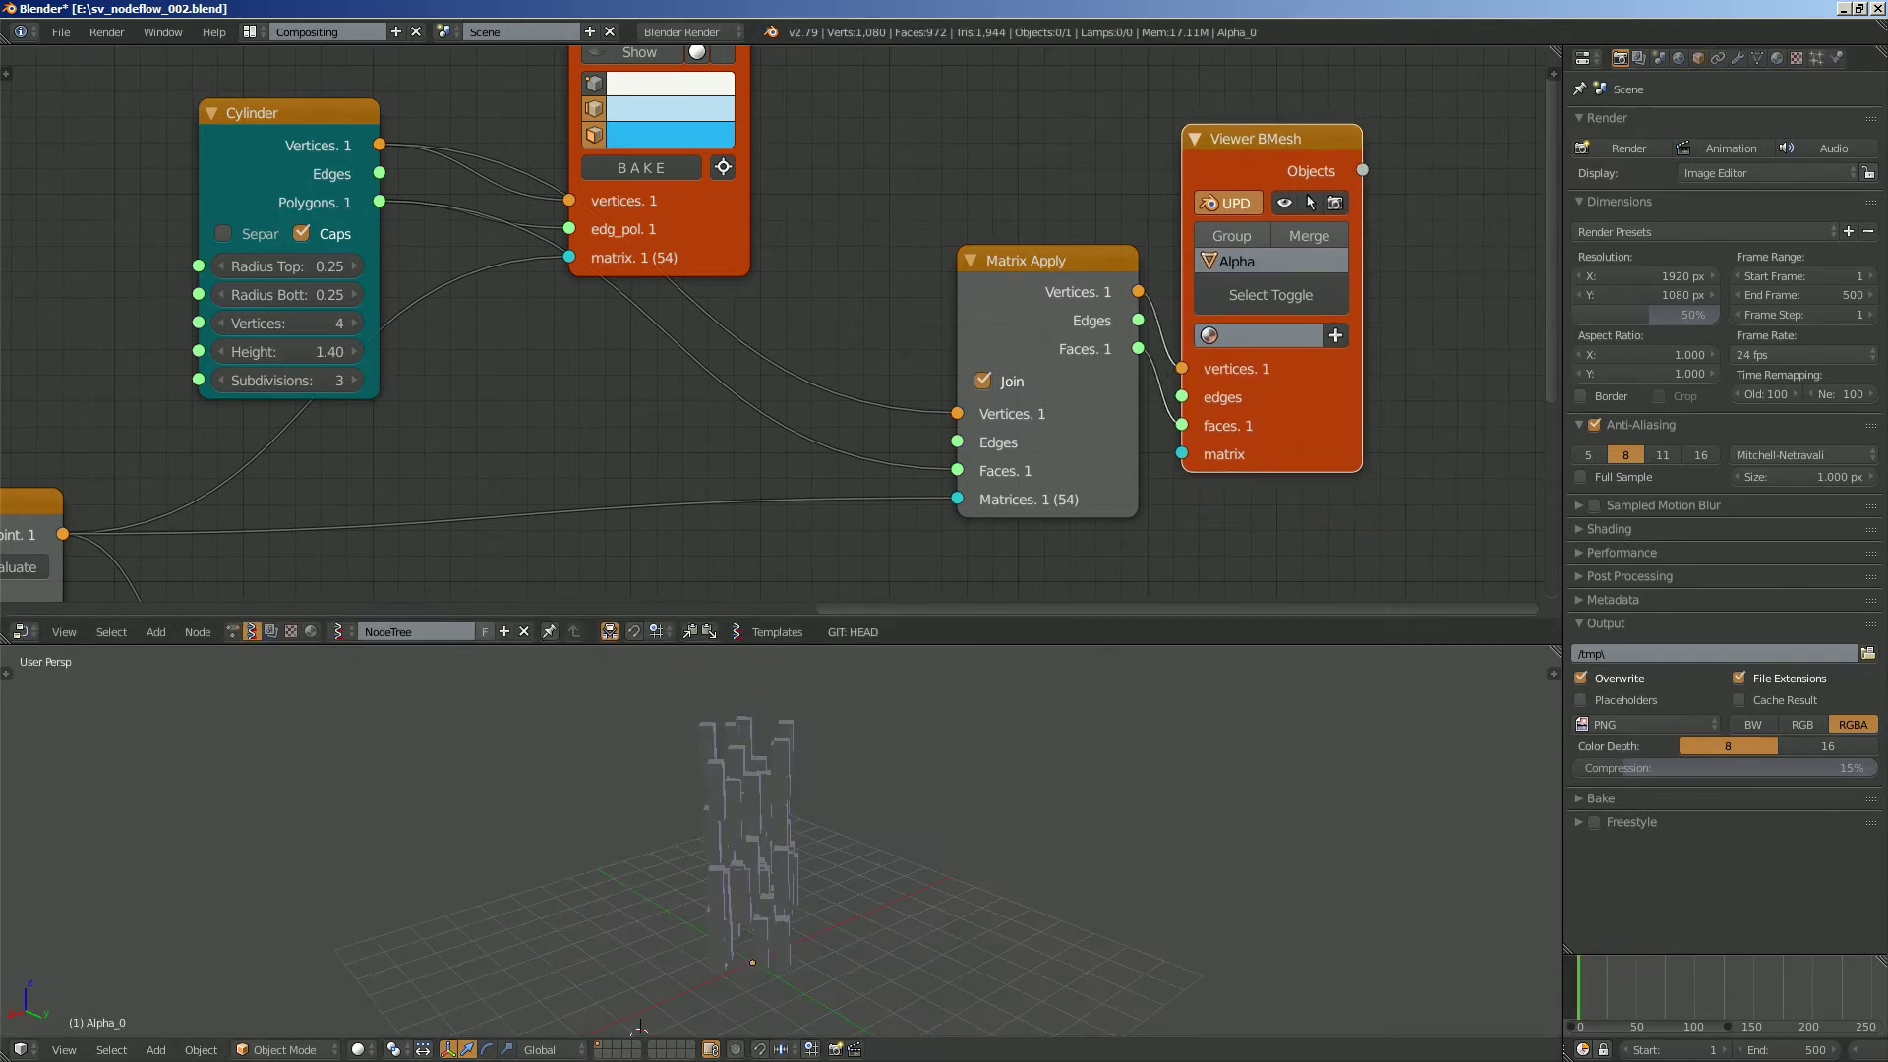
Enable Matcap and Ambient Occlusion in the 3D viewport's shading settings.
key(n)
scroll(1455, 885, down, 3)
click(1403, 860)
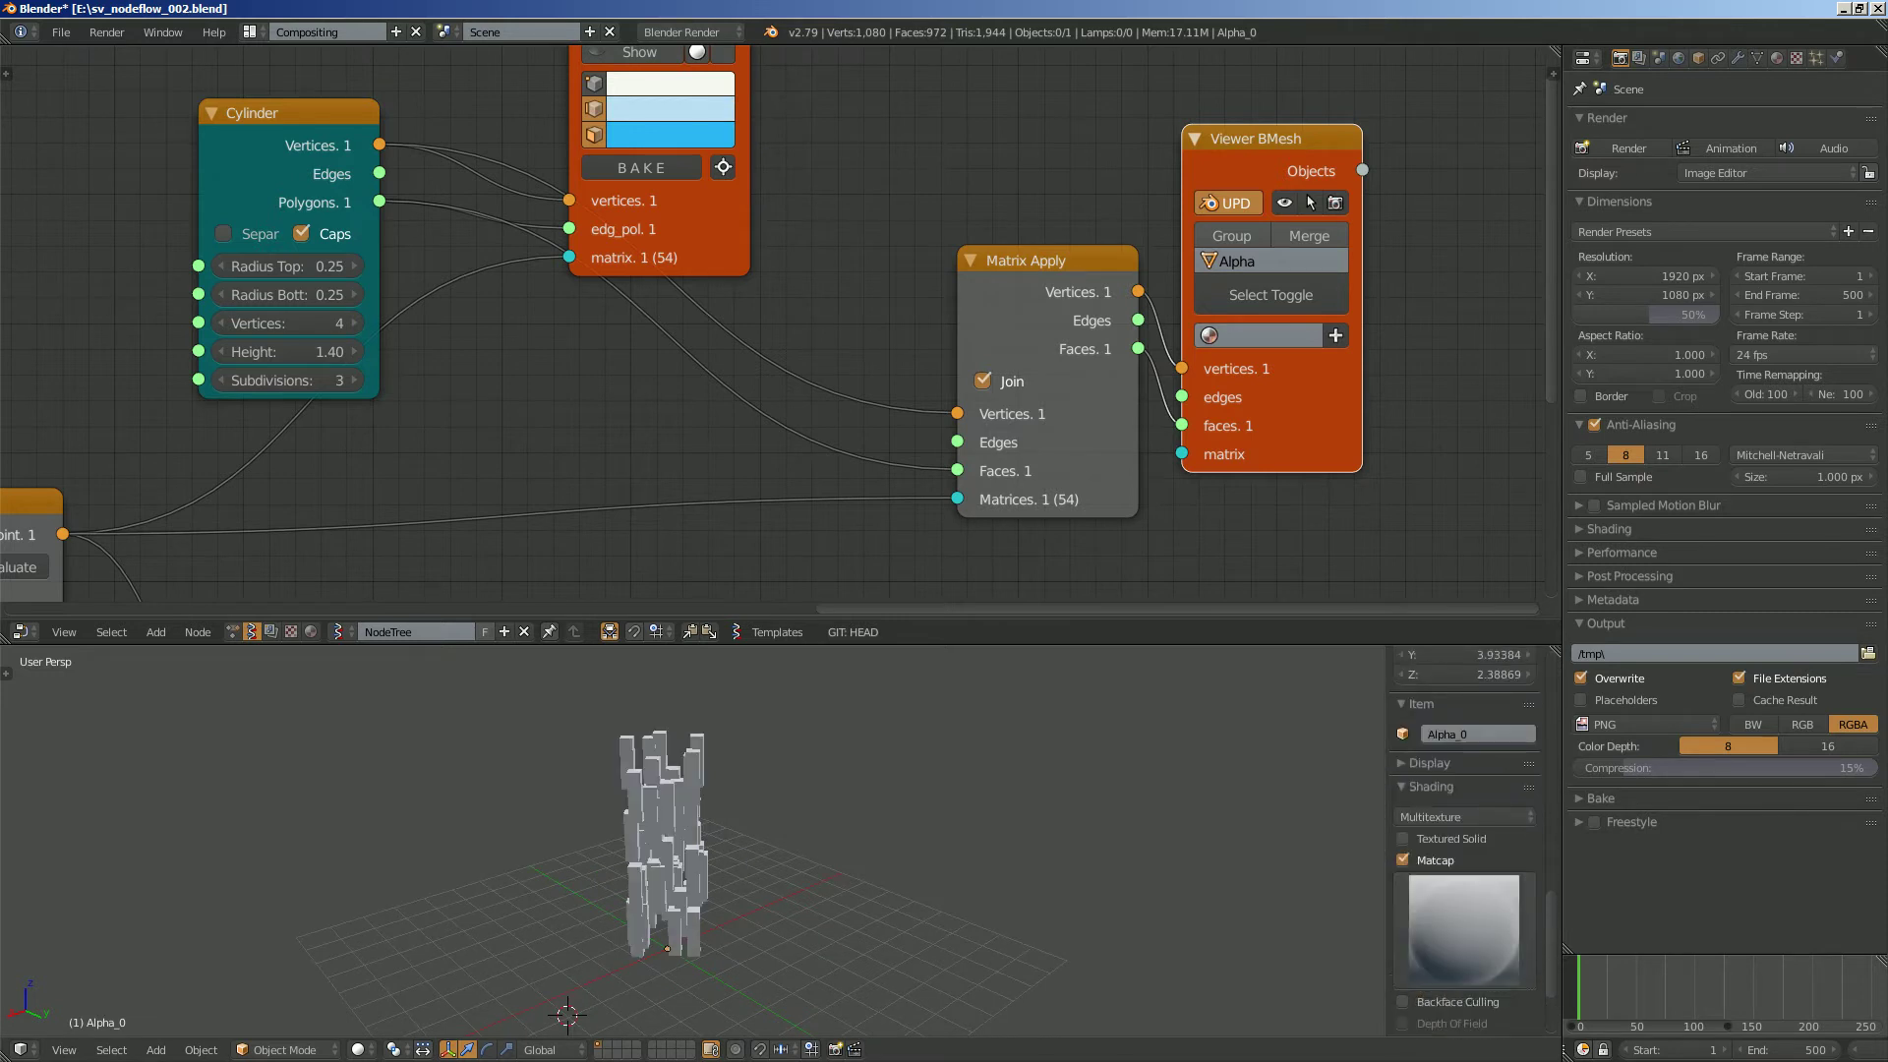
click(1465, 929)
scroll(1317, 915, down, 2)
scroll(1463, 915, down, 3)
scroll(1463, 914, up, 1)
click(1404, 964)
scroll(1131, 885, up, 4)
middle_drag(1062, 875, 915, 851)
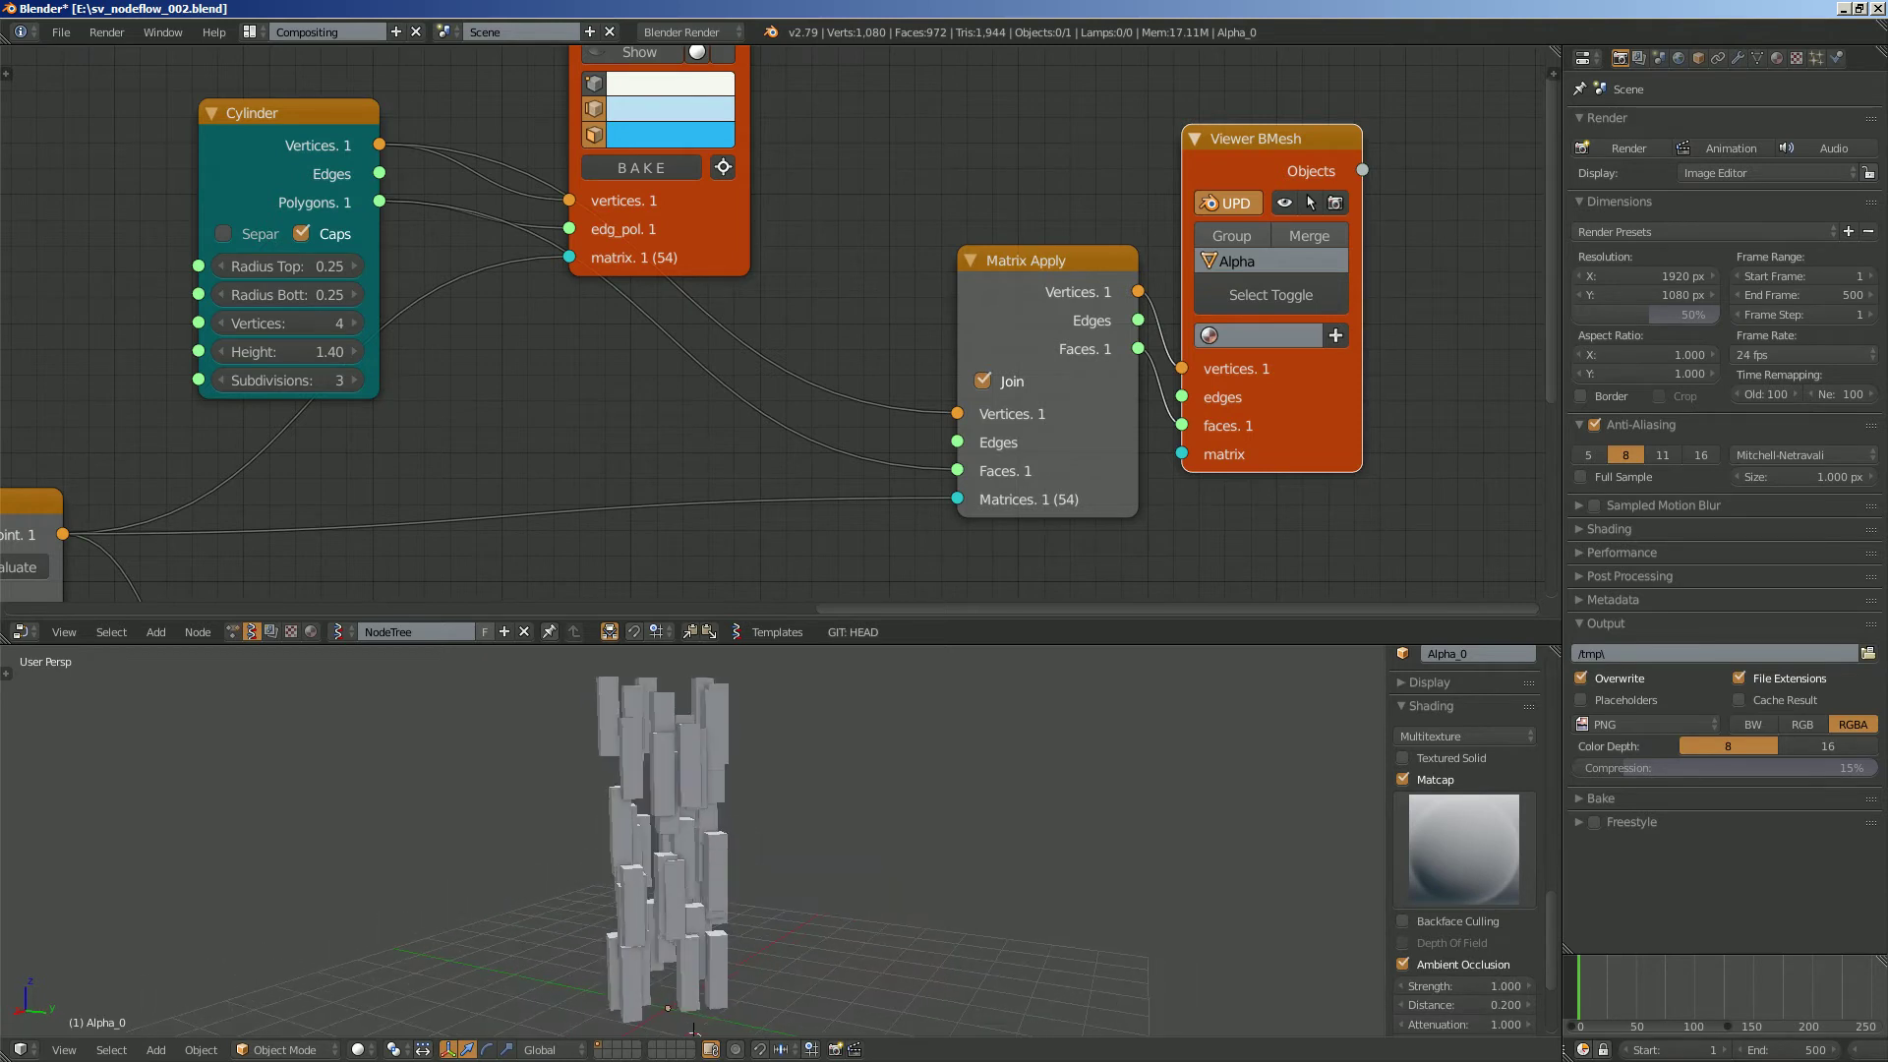
Play and stop the shaded animation, then save over the existing file.
key(alt+a)
middle_drag(767, 831, 936, 810)
key(Escape)
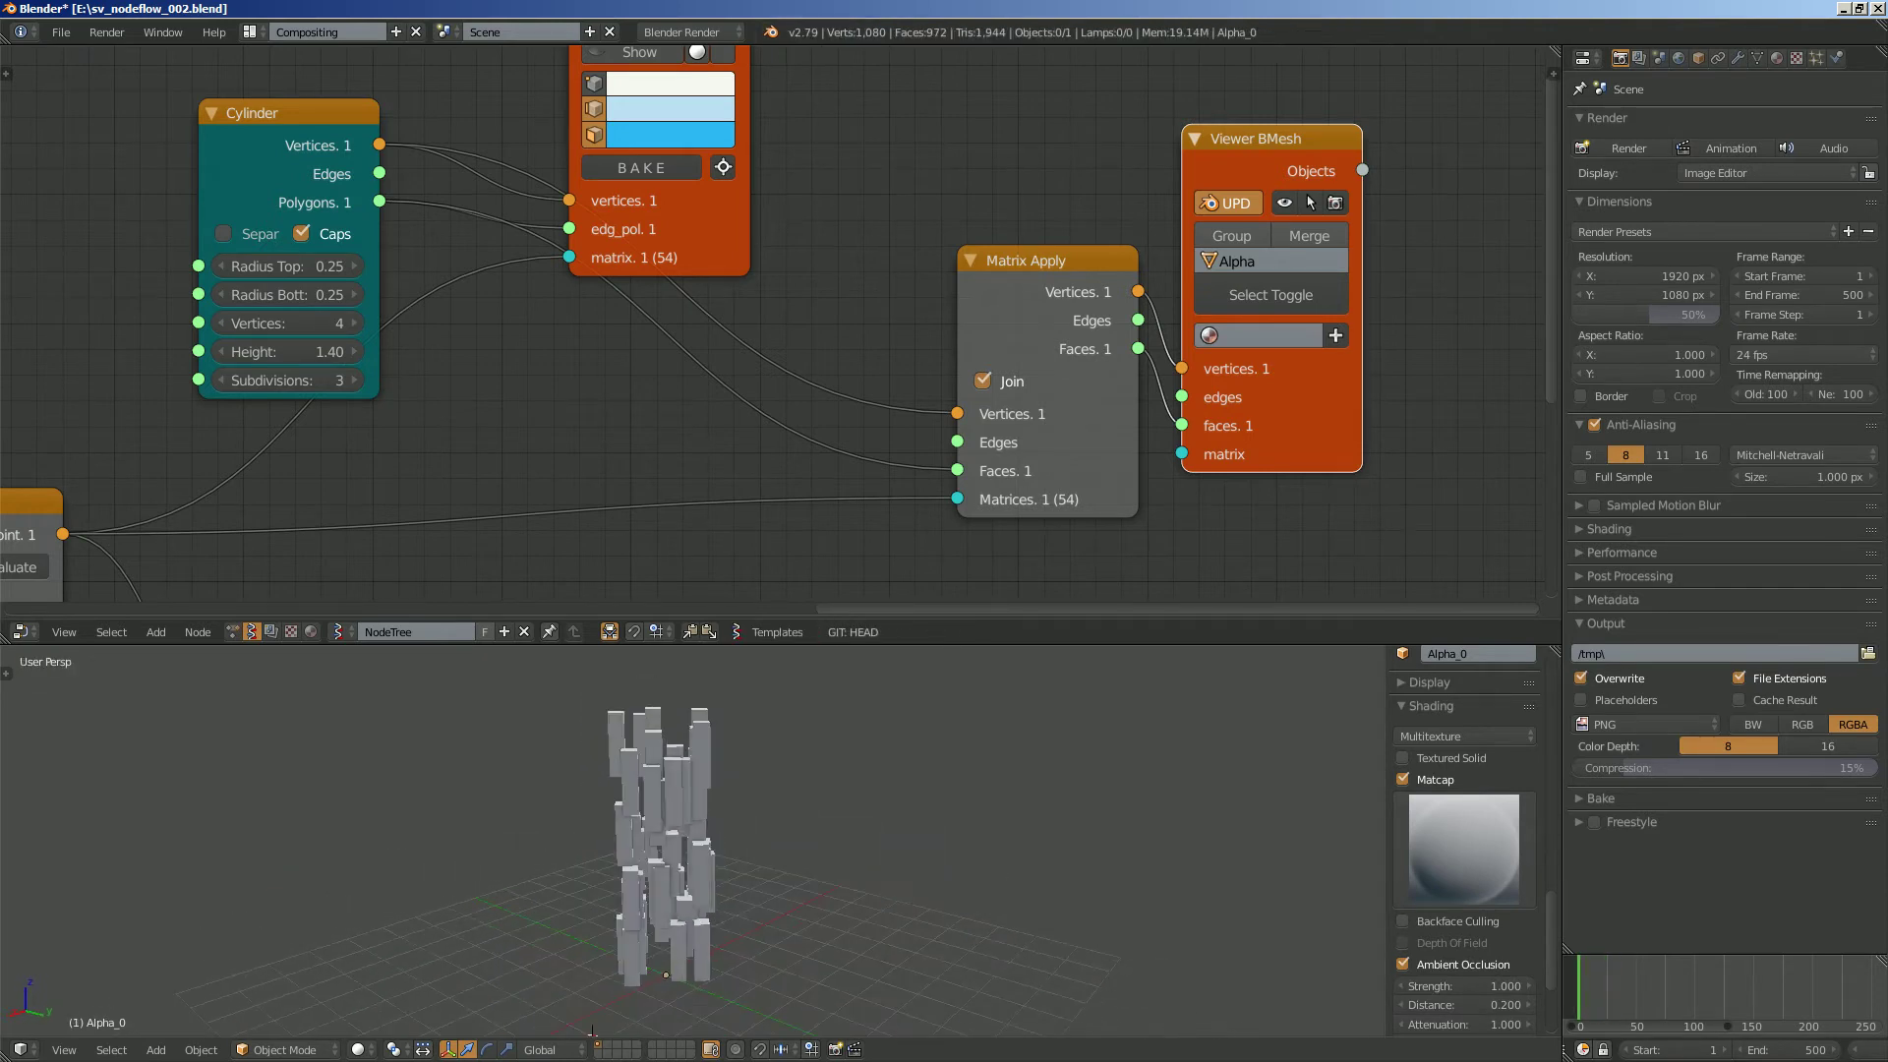
key(ctrl+s)
key(Return)
Enlarge the 3D viewport and switch it to the front orthographic view.
scroll(777, 325, down, 3)
scroll(758, 364, down, 3)
middle_drag(758, 363, 863, 115)
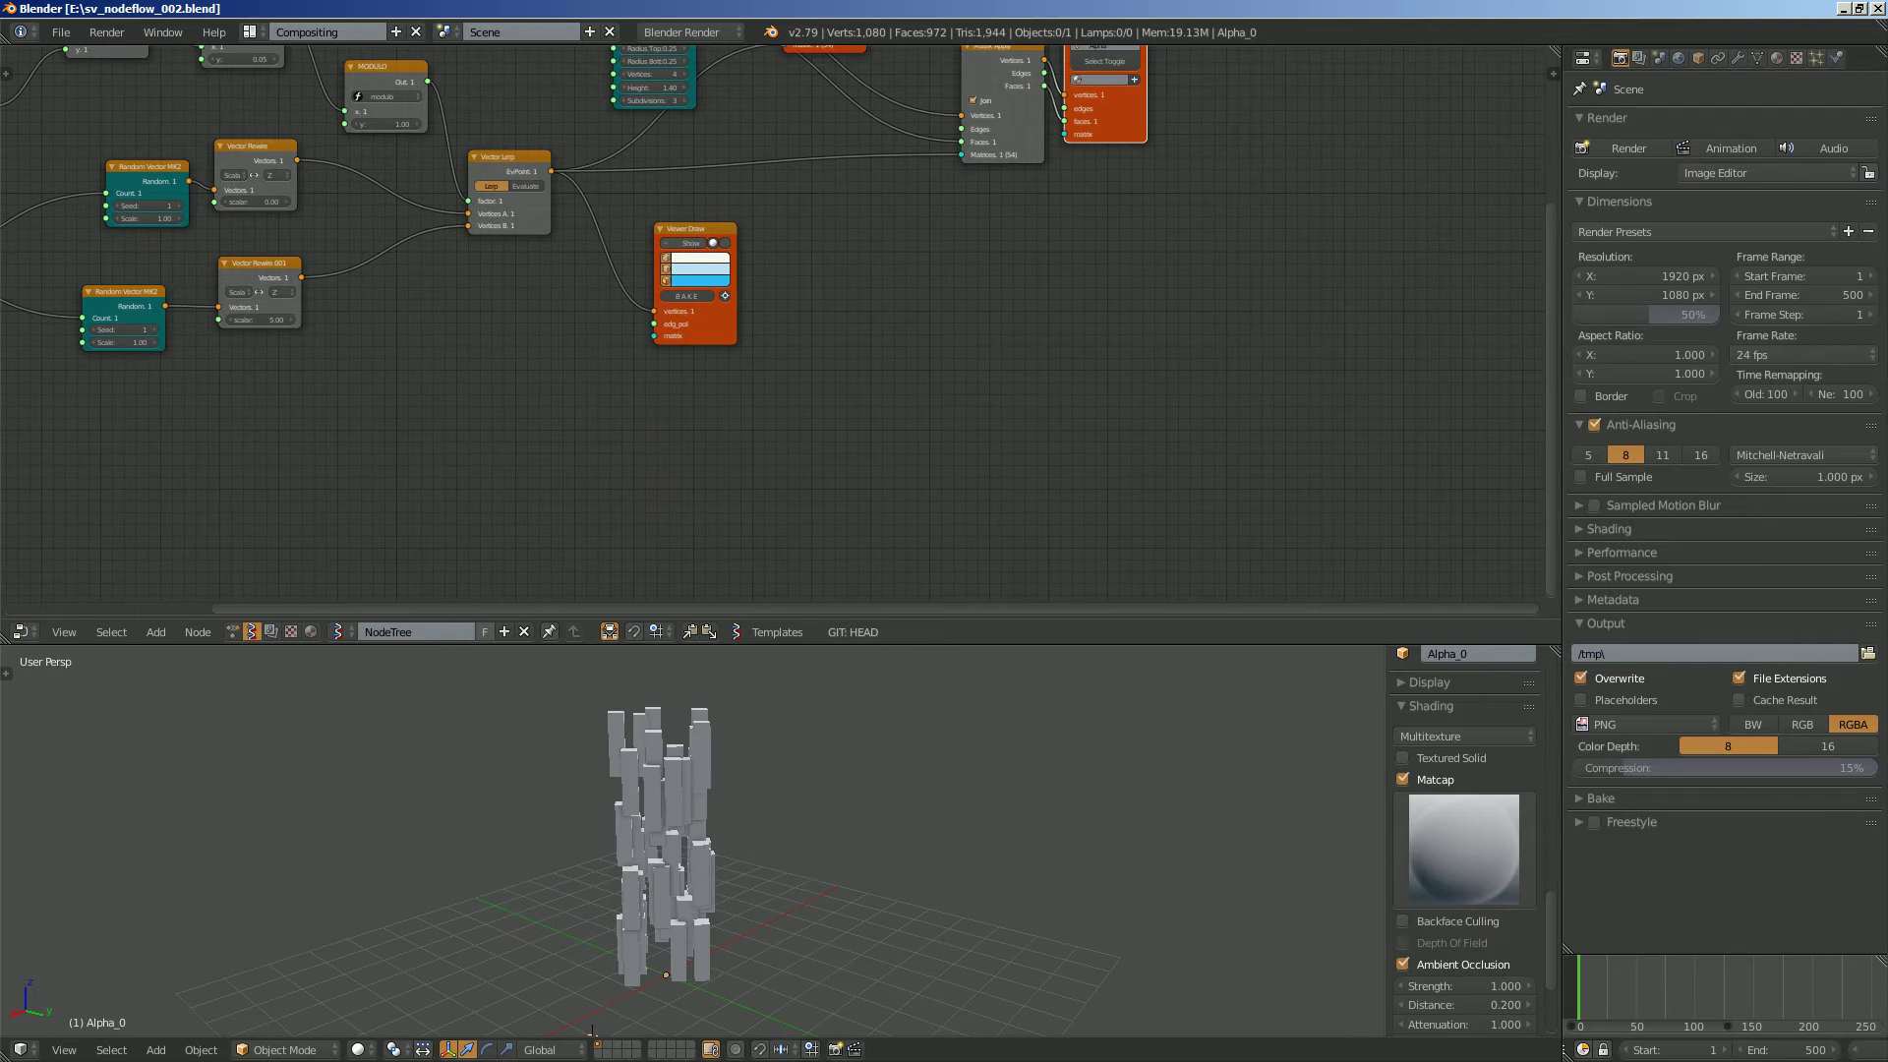
drag(865, 645, 867, 449)
middle_drag(866, 630, 959, 592)
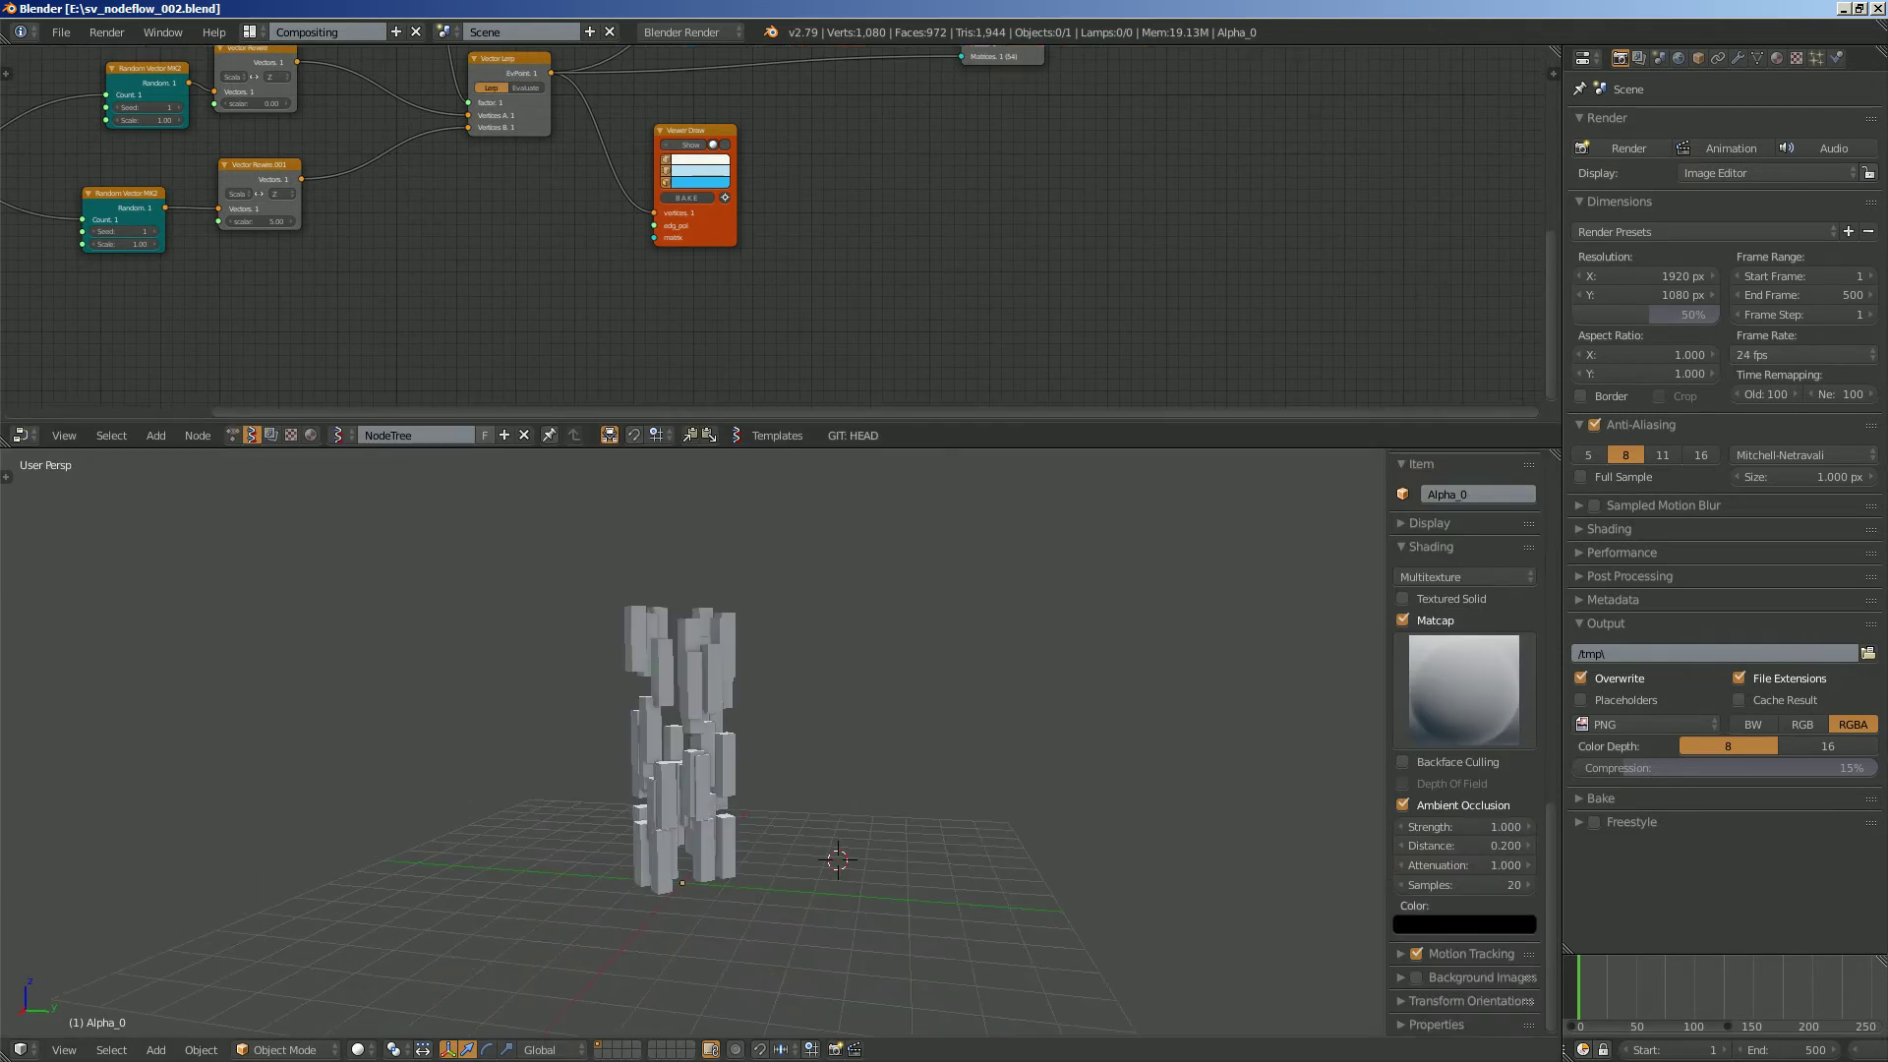
click(64, 1049)
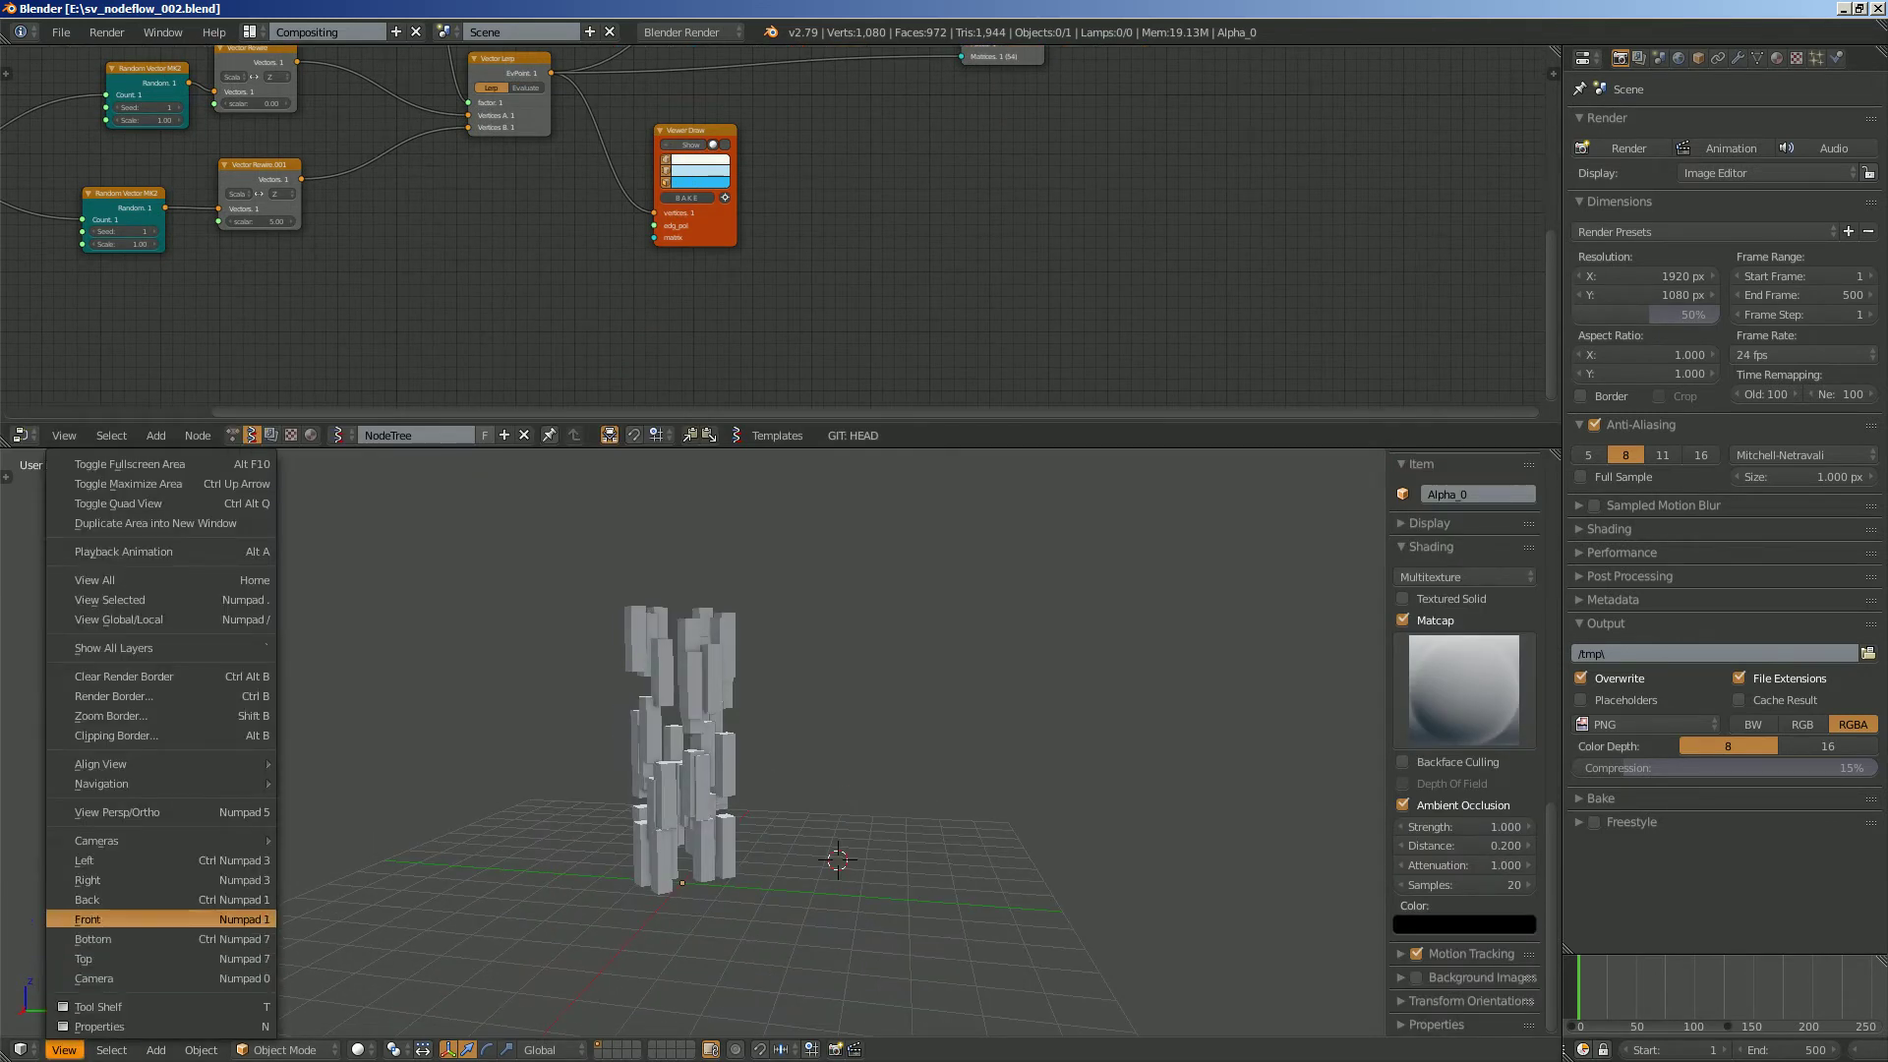
click(99, 919)
click(64, 1049)
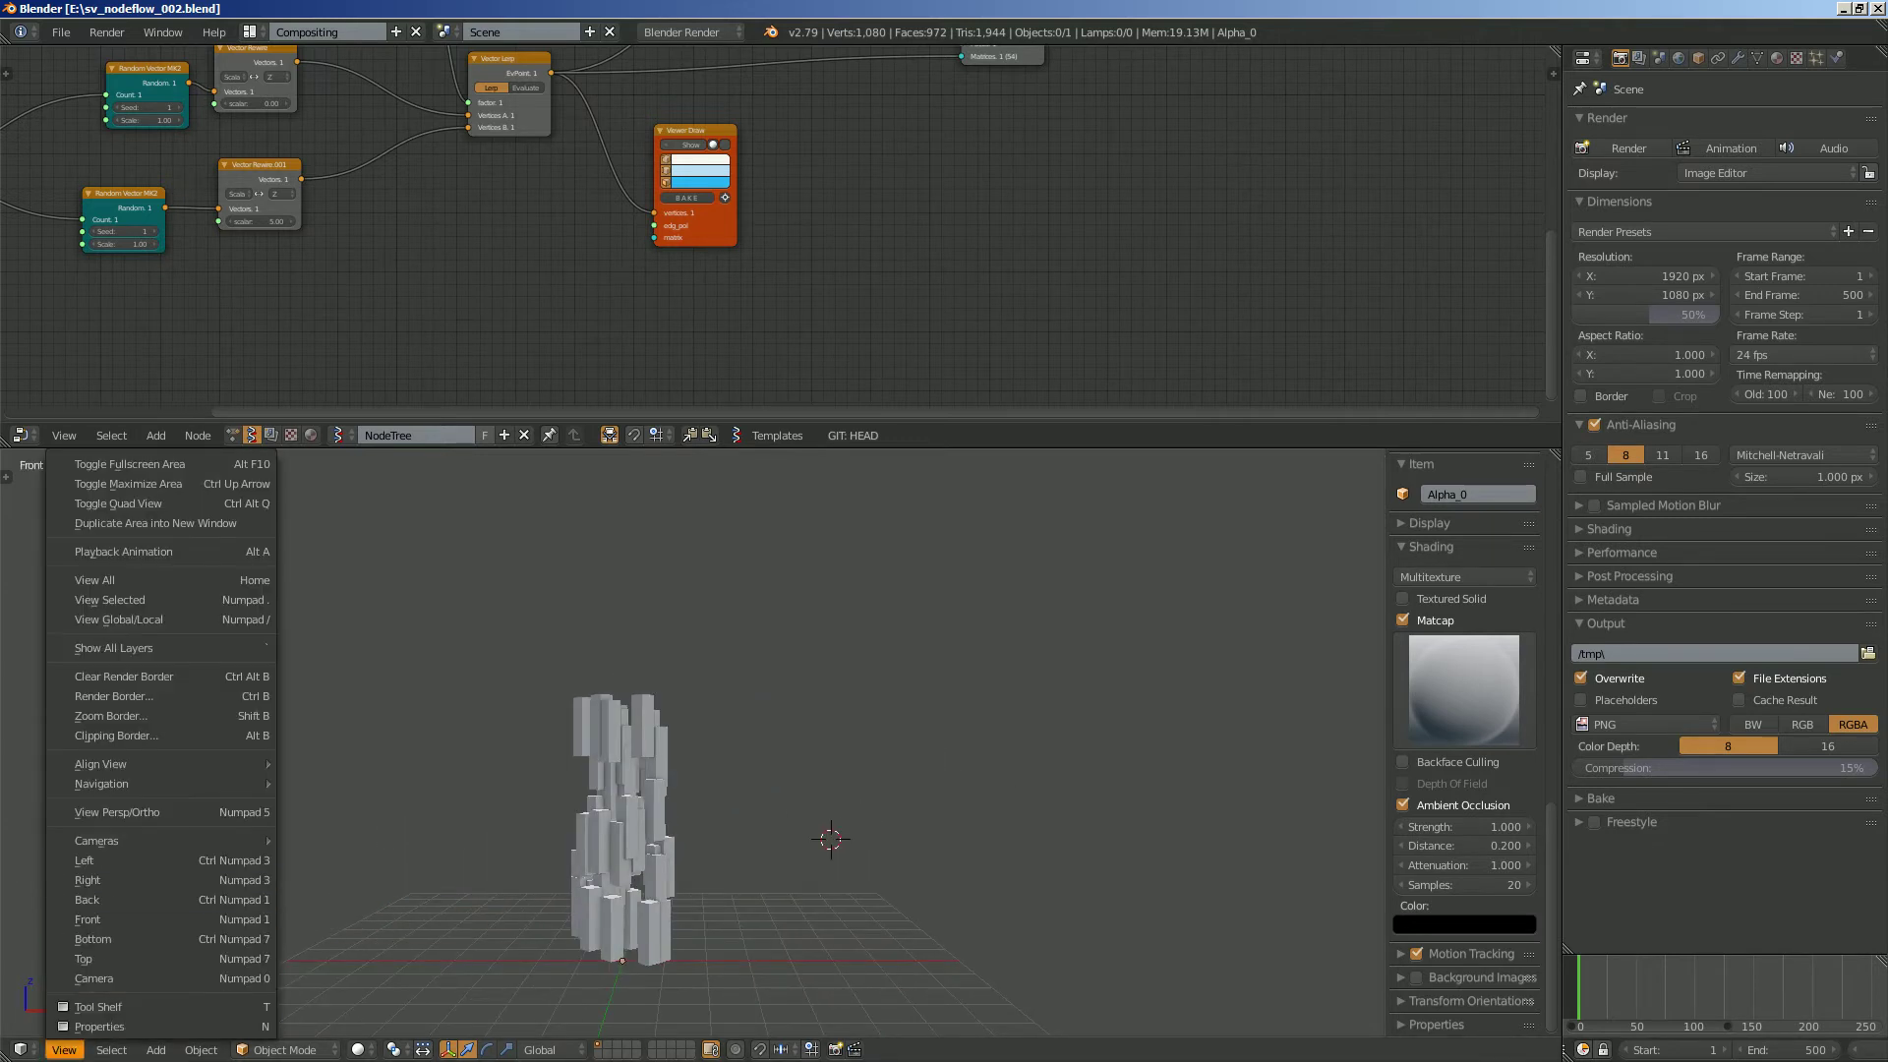
click(118, 812)
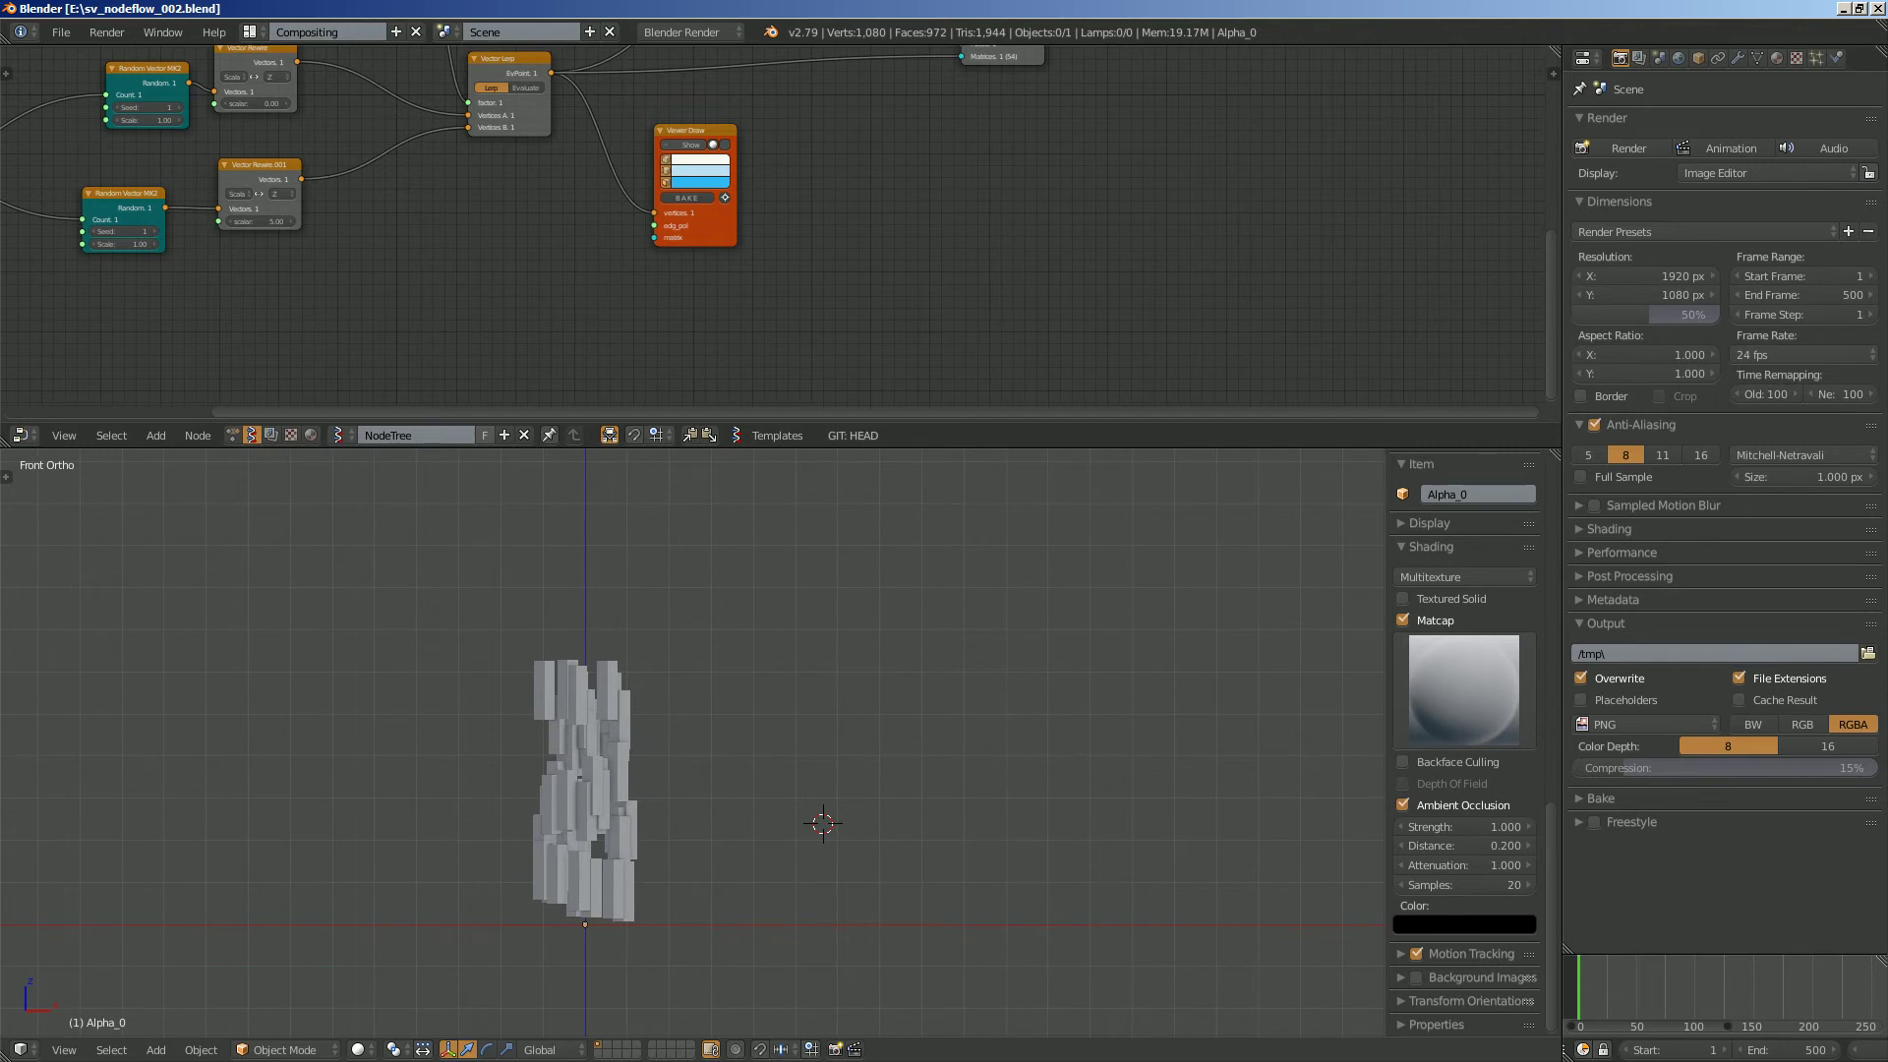
Draw an S-shaped grease pencil stroke starting at the base of the columns and inspect it in 3D.
scroll(1465, 737, up, 10)
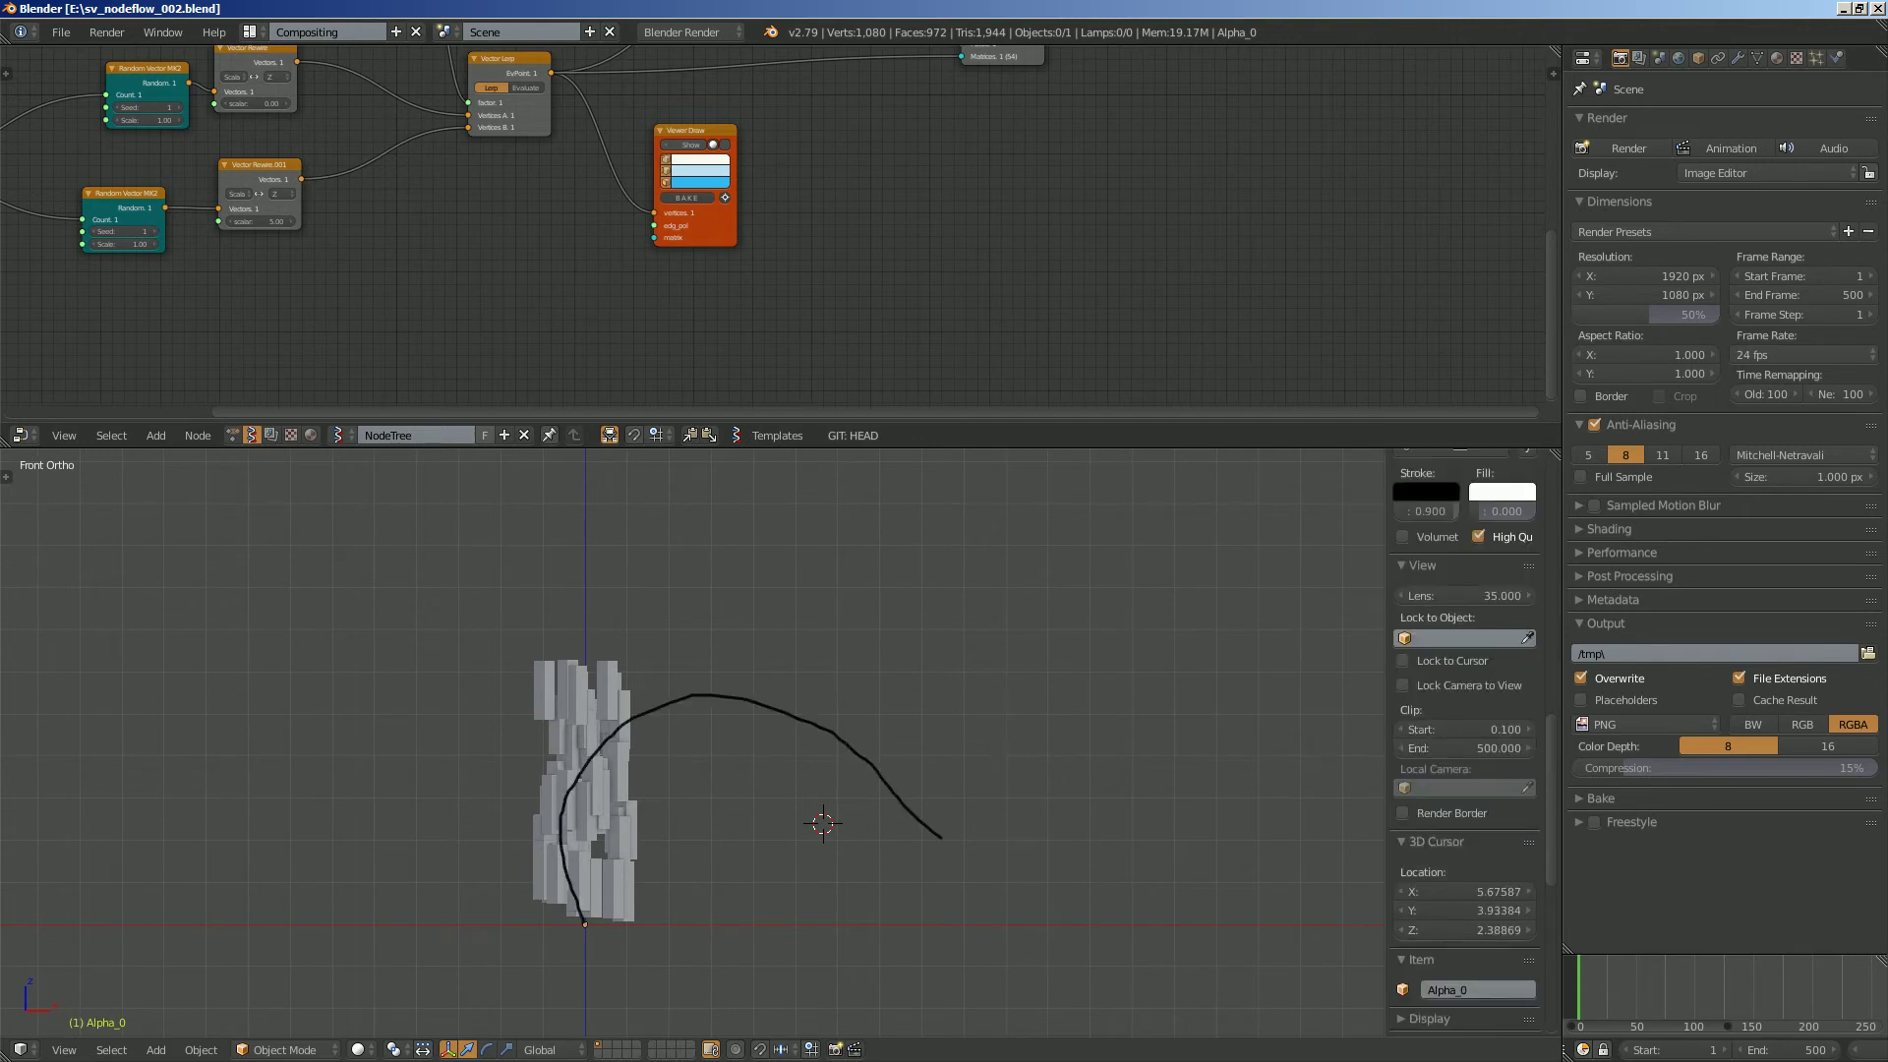
middle_drag(836, 688, 677, 784)
middle_drag(678, 669, 649, 678)
key(Tab)
scroll(1466, 737, down, 8)
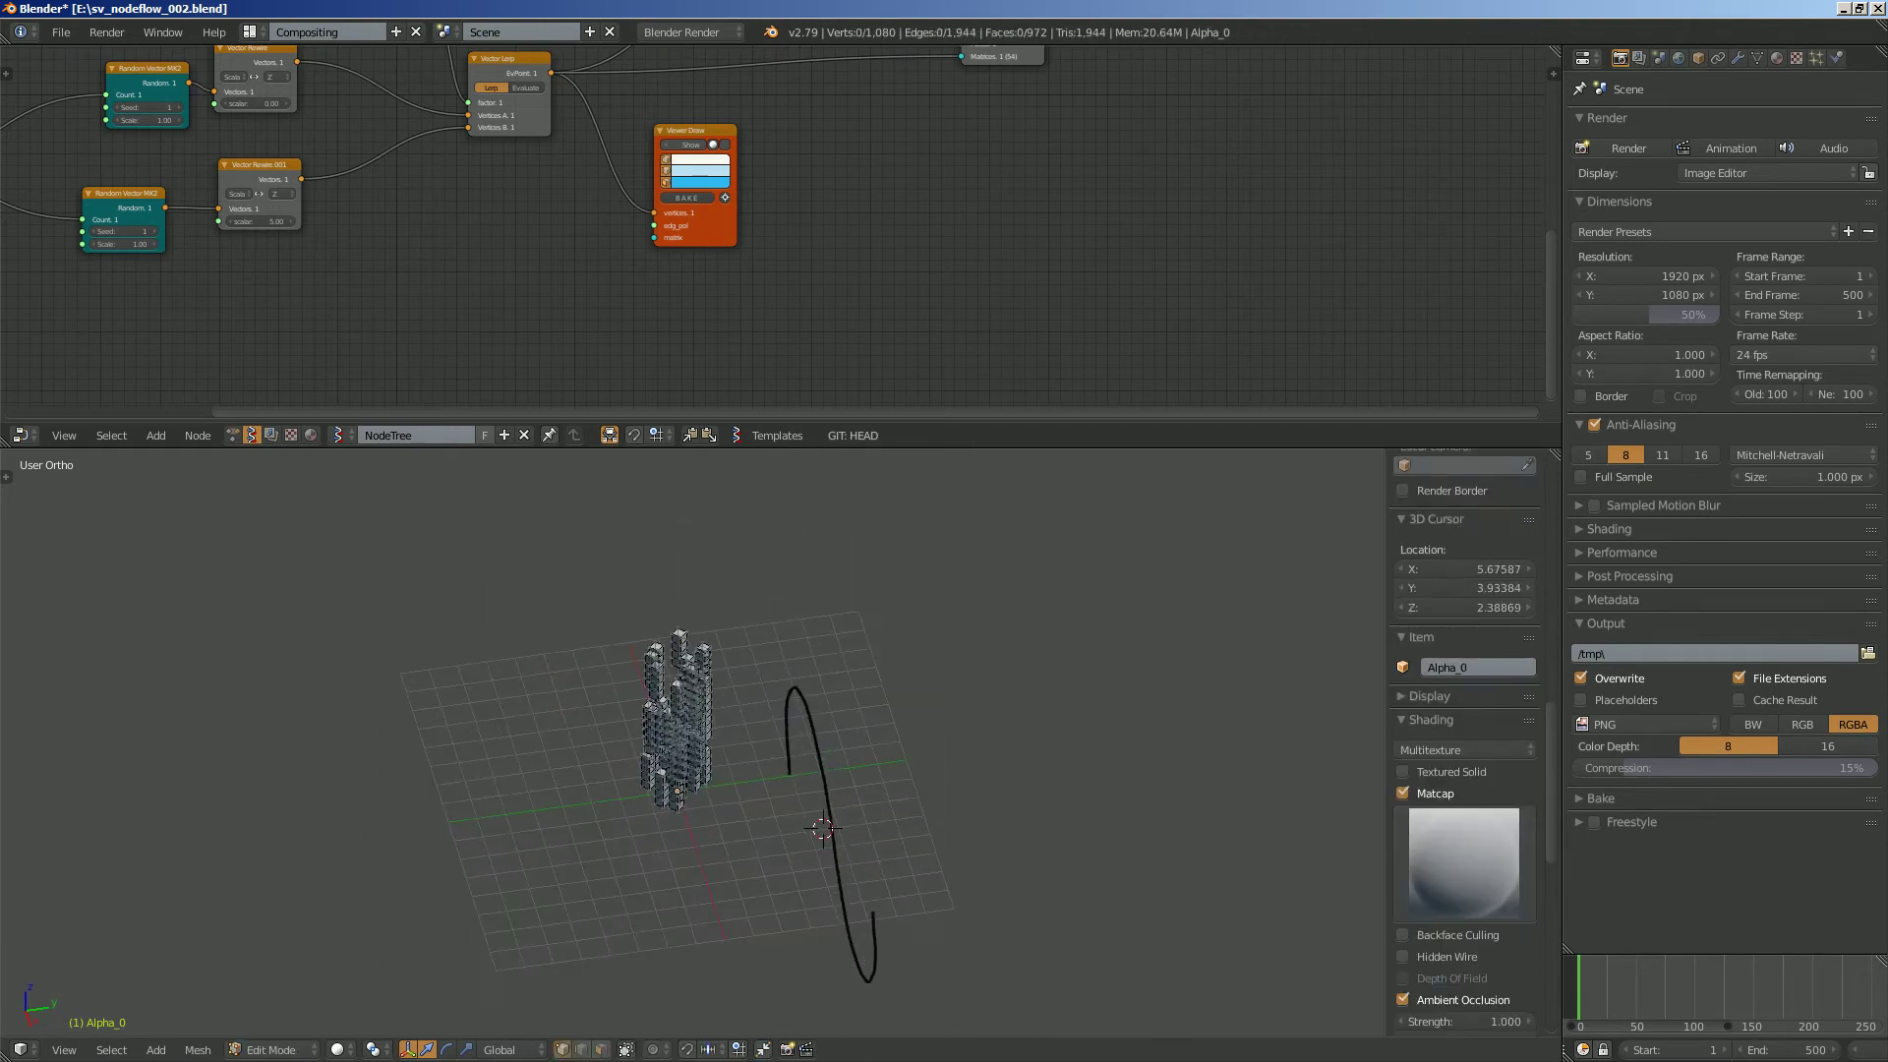
key(a)
scroll(1465, 737, up, 5)
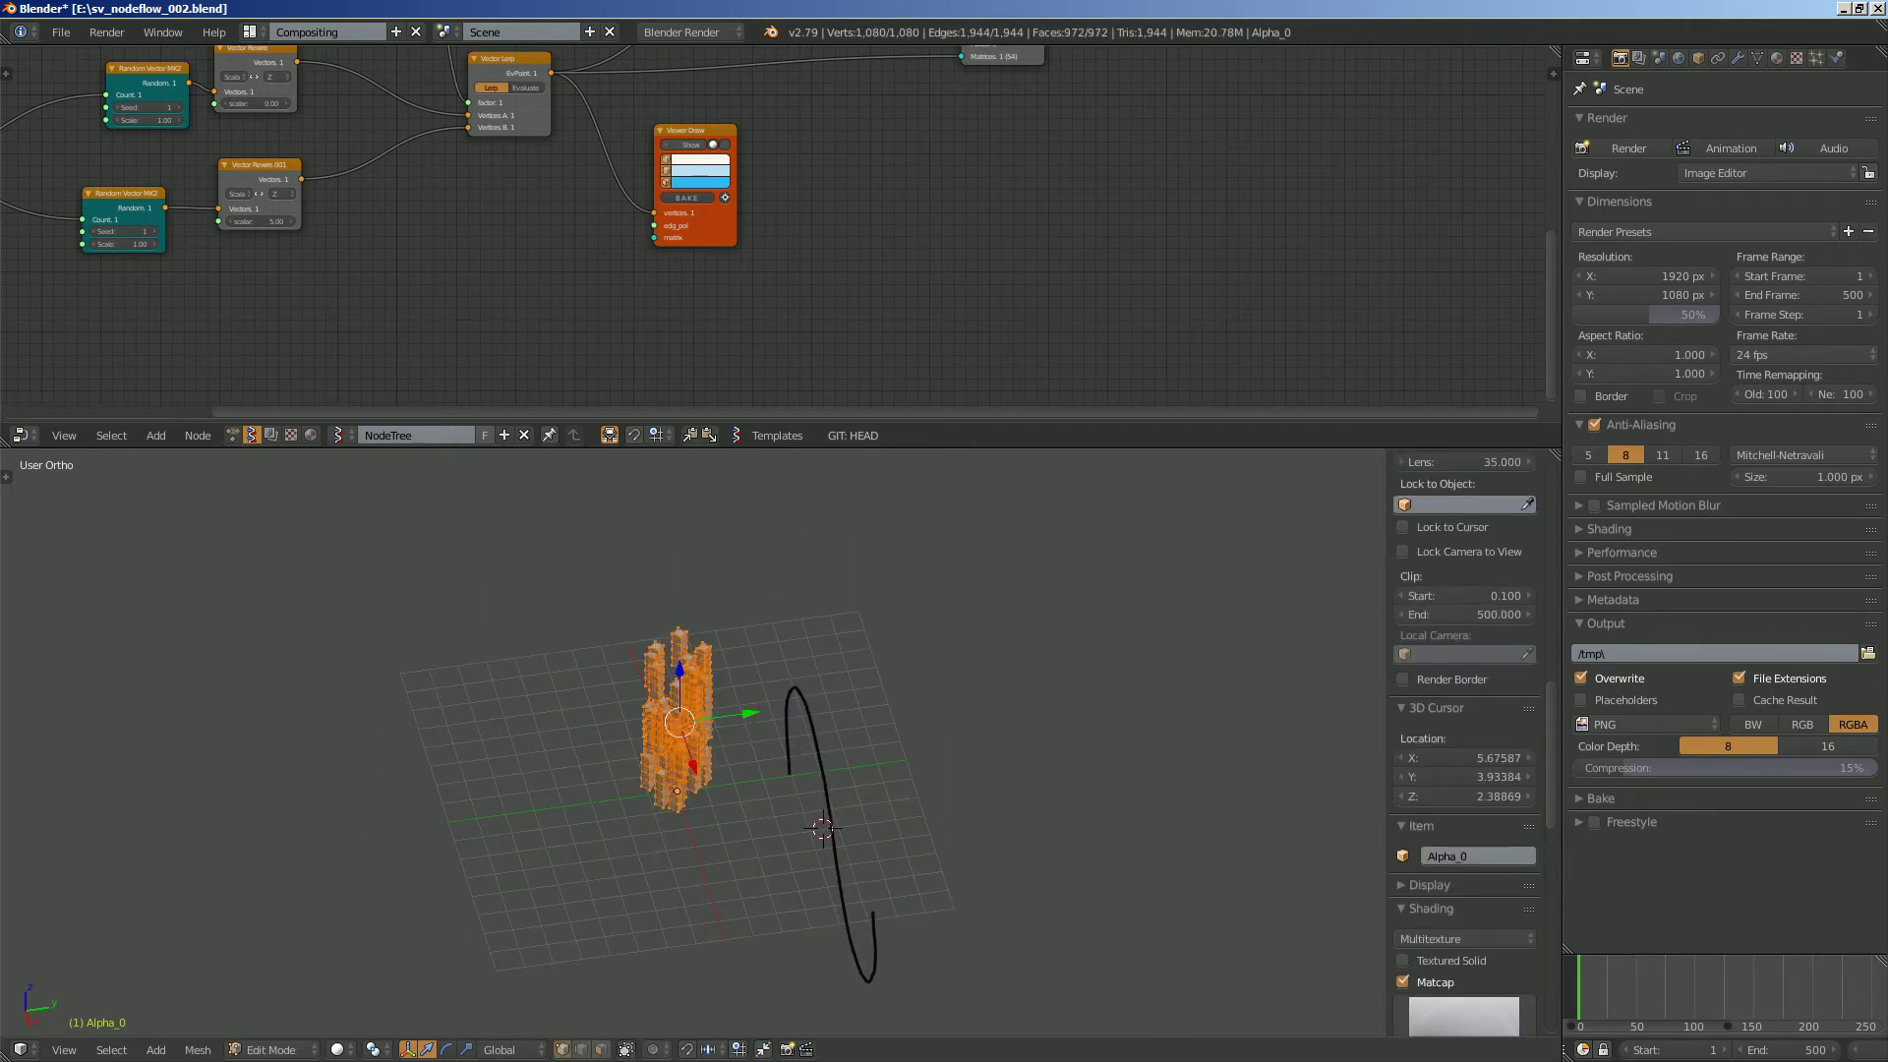
Switch to Edit Strokes mode, move the grease pencil stroke along Y onto the columns' base, and return to Object Mode.
click(271, 1049)
click(280, 895)
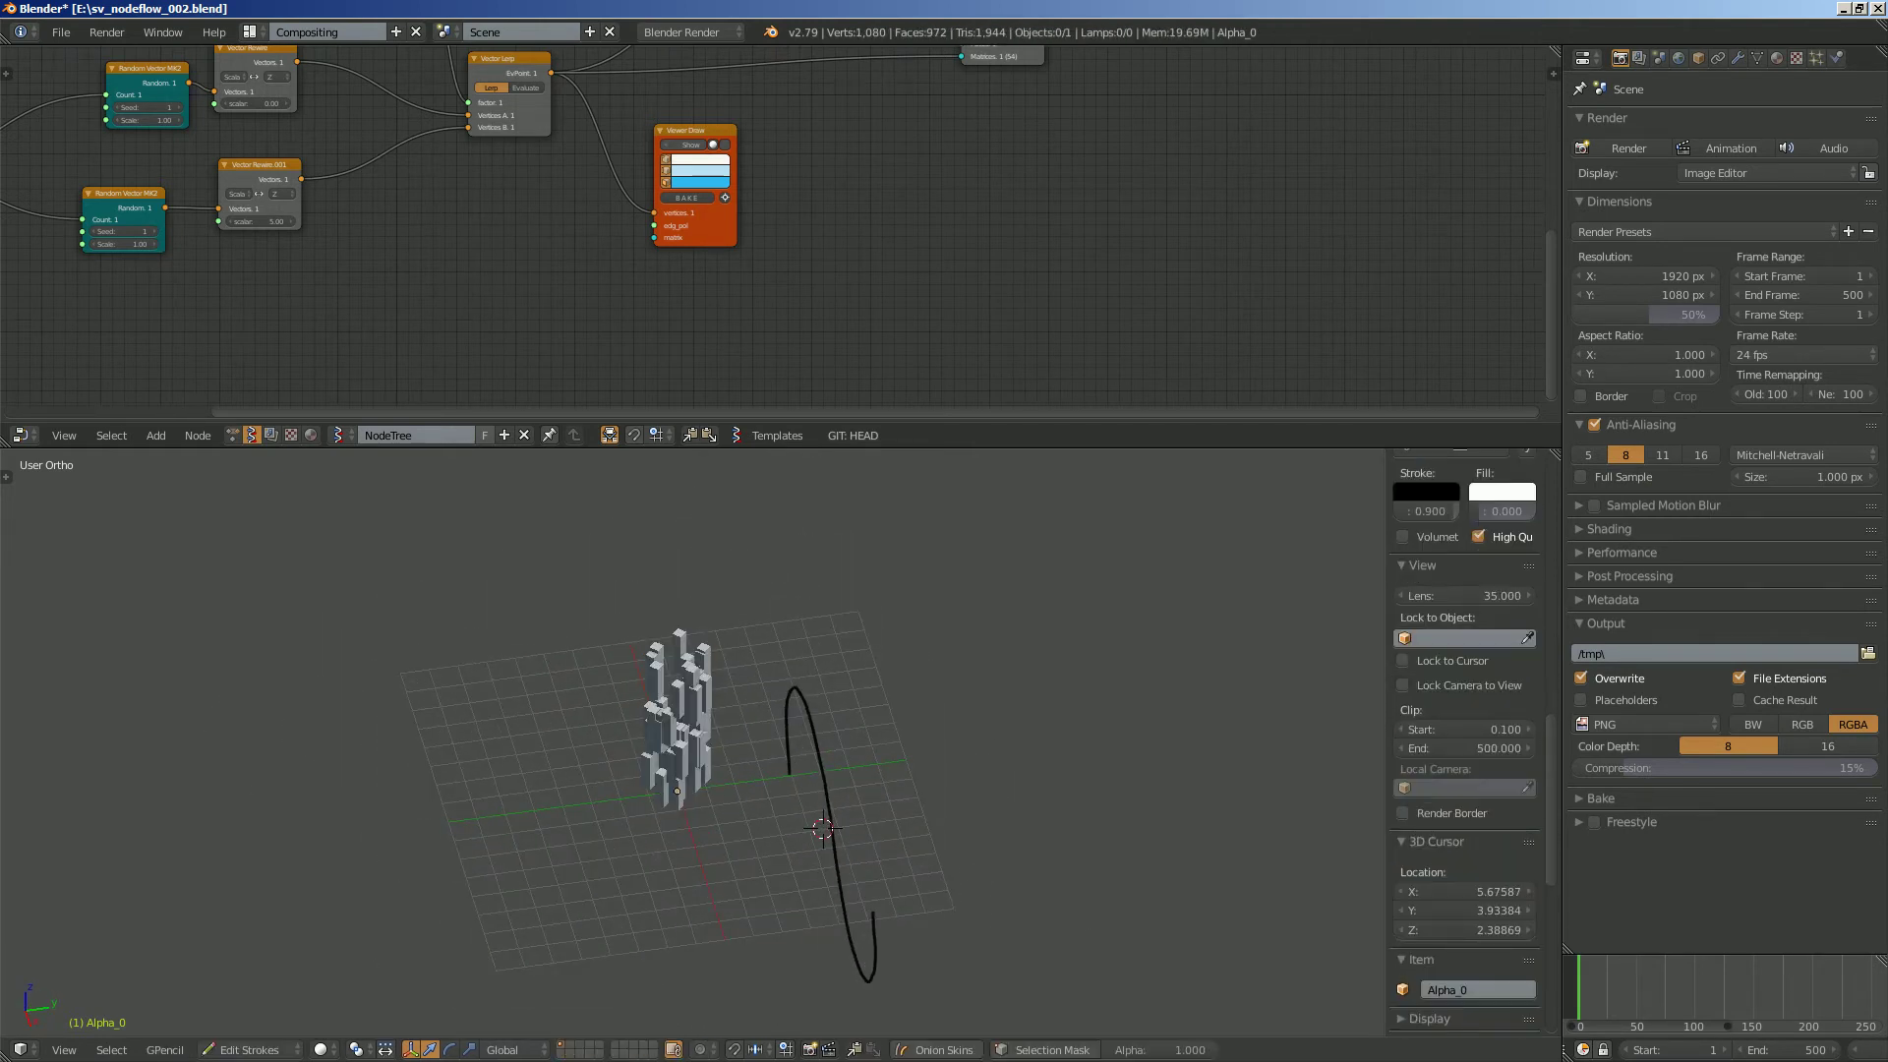
key(g)
key(y)
click(725, 853)
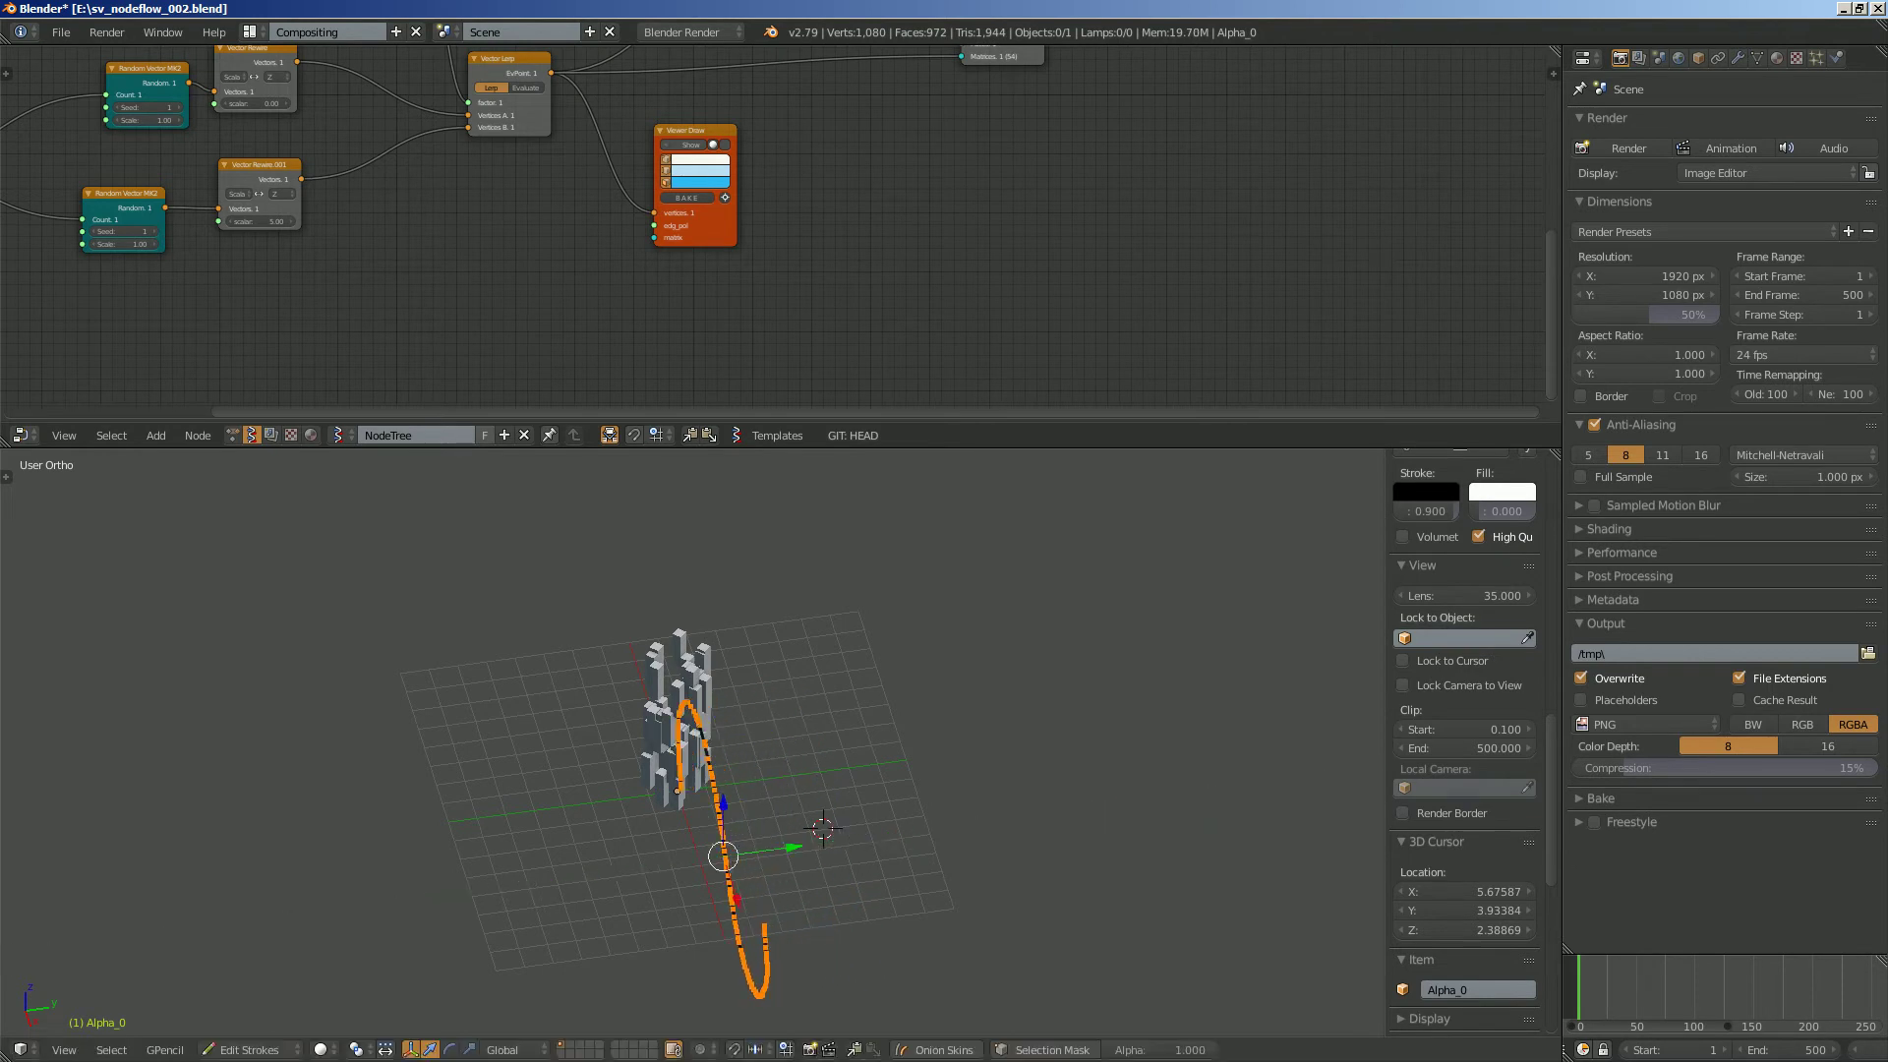
middle_drag(725, 854, 940, 772)
key(Tab)
Save the file and enlarge the node editor, showing an empty area for more nodes.
mouse_move(755, 733)
middle_down()
mouse_move(704, 685)
mouse_move(696, 710)
middle_up()
key(ctrl+s)
click(704, 685)
scroll(846, 324, down, 4)
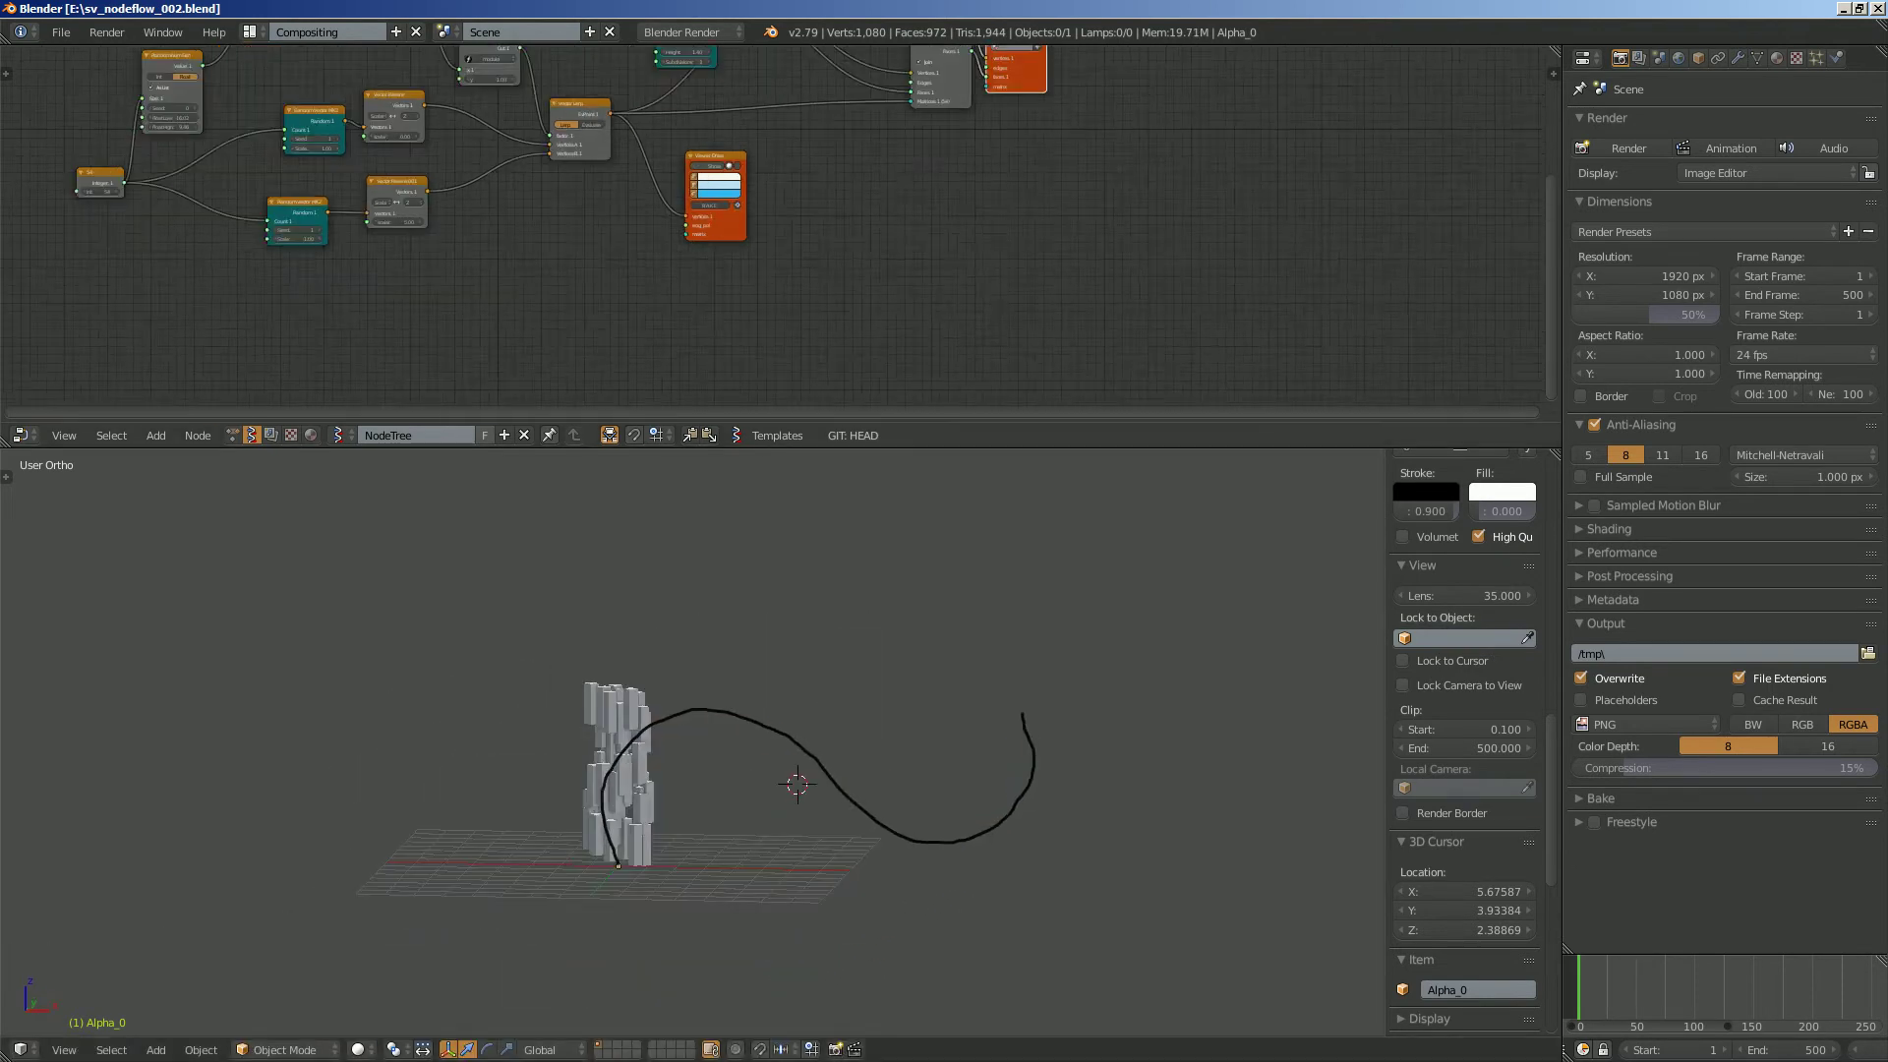
middle_drag(865, 334, 767, 379)
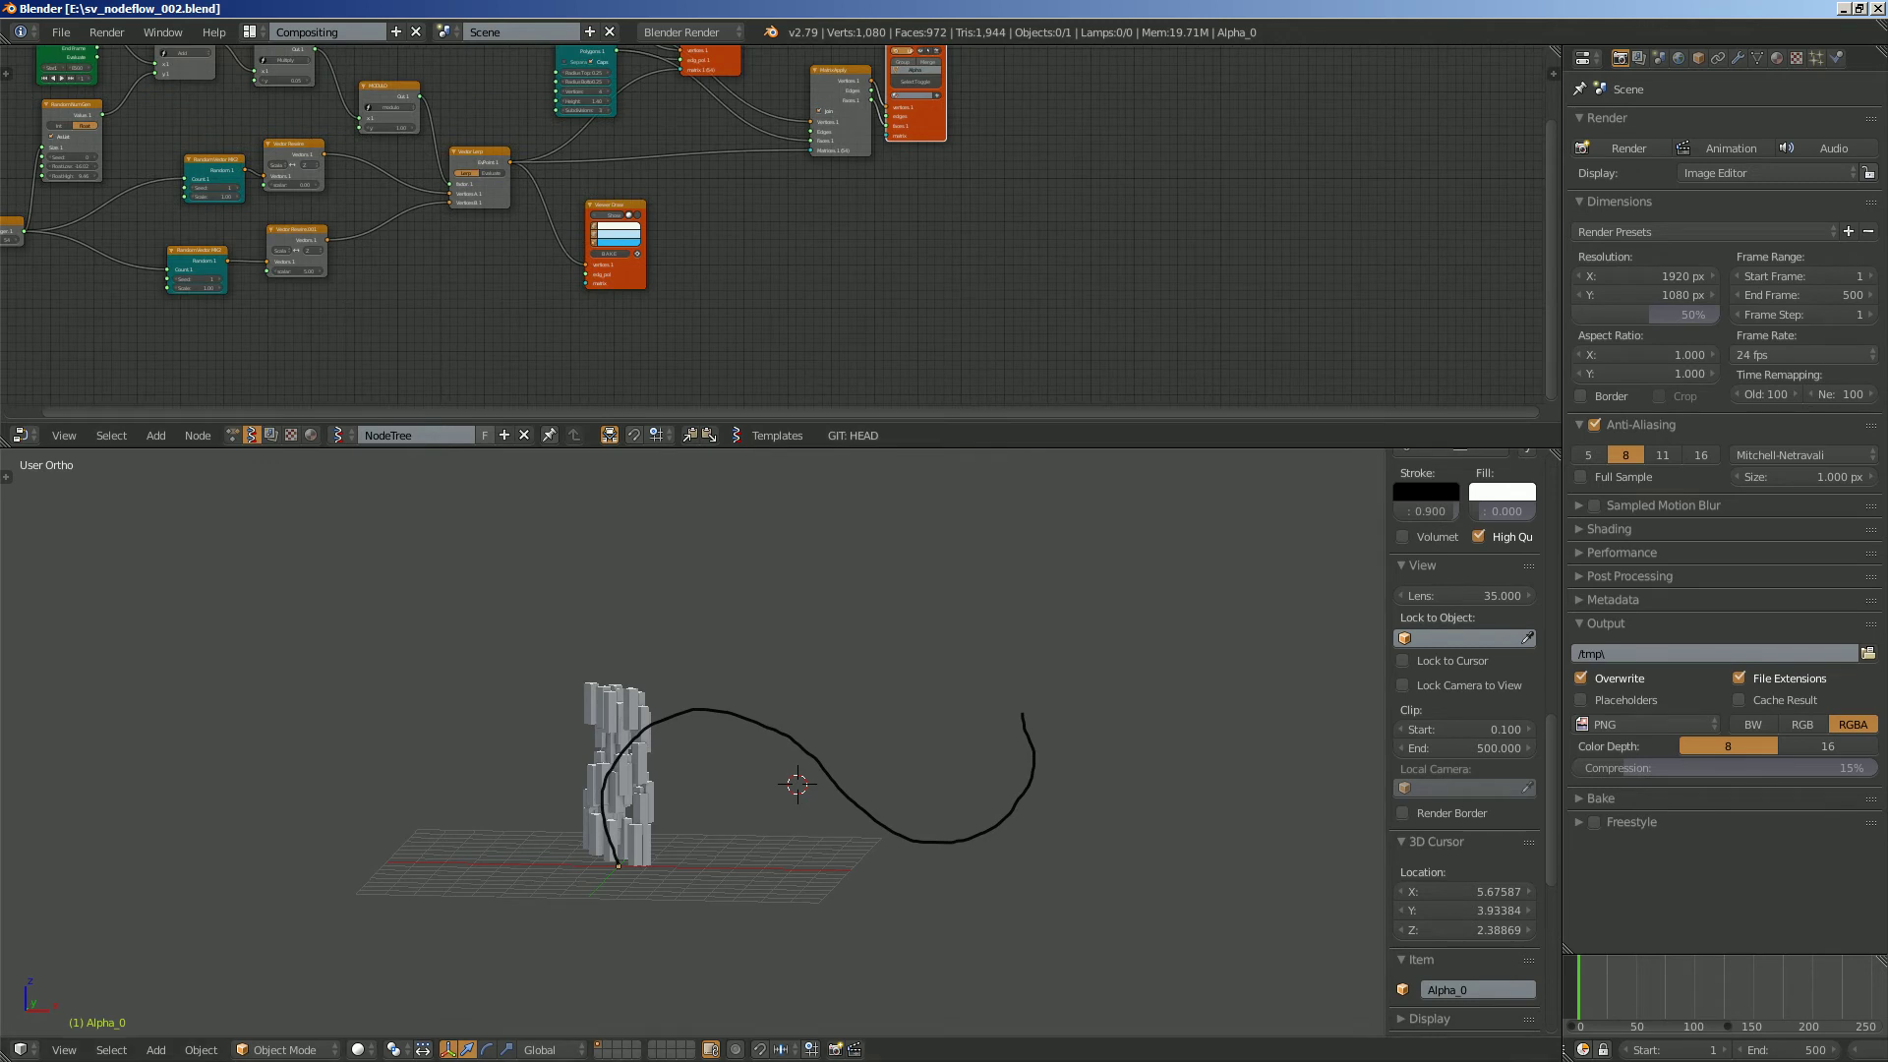
drag(914, 448, 934, 602)
scroll(1003, 472, up, 3)
middle_drag(1003, 472, 606, 337)
key(ctrl+s)
click(607, 336)
Insert the macro that adds the grease pencil node chain from an Object ID Selector through Vector Interpolation to a Viewer Draw.
key(alt+space)
text(>)
key(Down)
key(Down)
key(Down)
key(Down)
key(Down)
key(Down)
key(Return)
scroll(772, 303, up, 8)
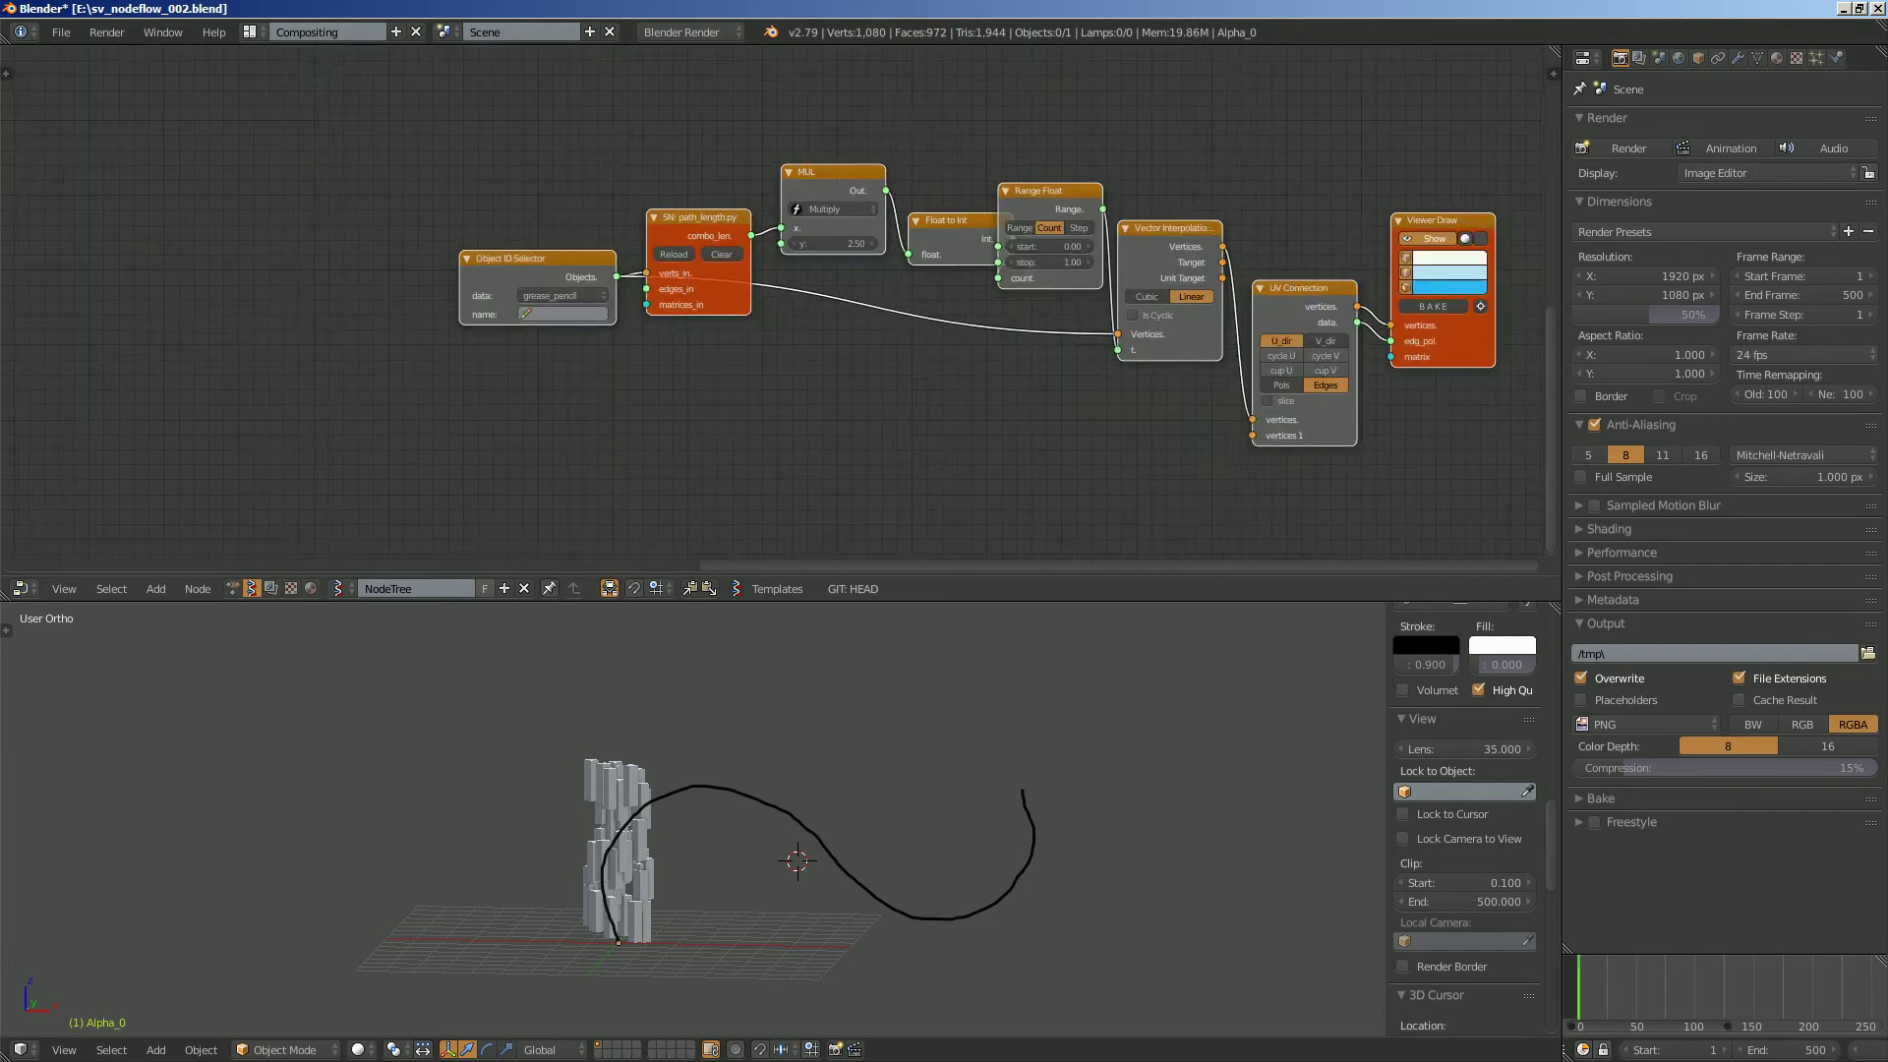
Set the Object ID Selector to GPencil and GP_Layer, using the active frame with pass points enabled.
click(486, 293)
click(469, 385)
click(485, 319)
click(479, 349)
click(484, 344)
click(482, 373)
click(499, 370)
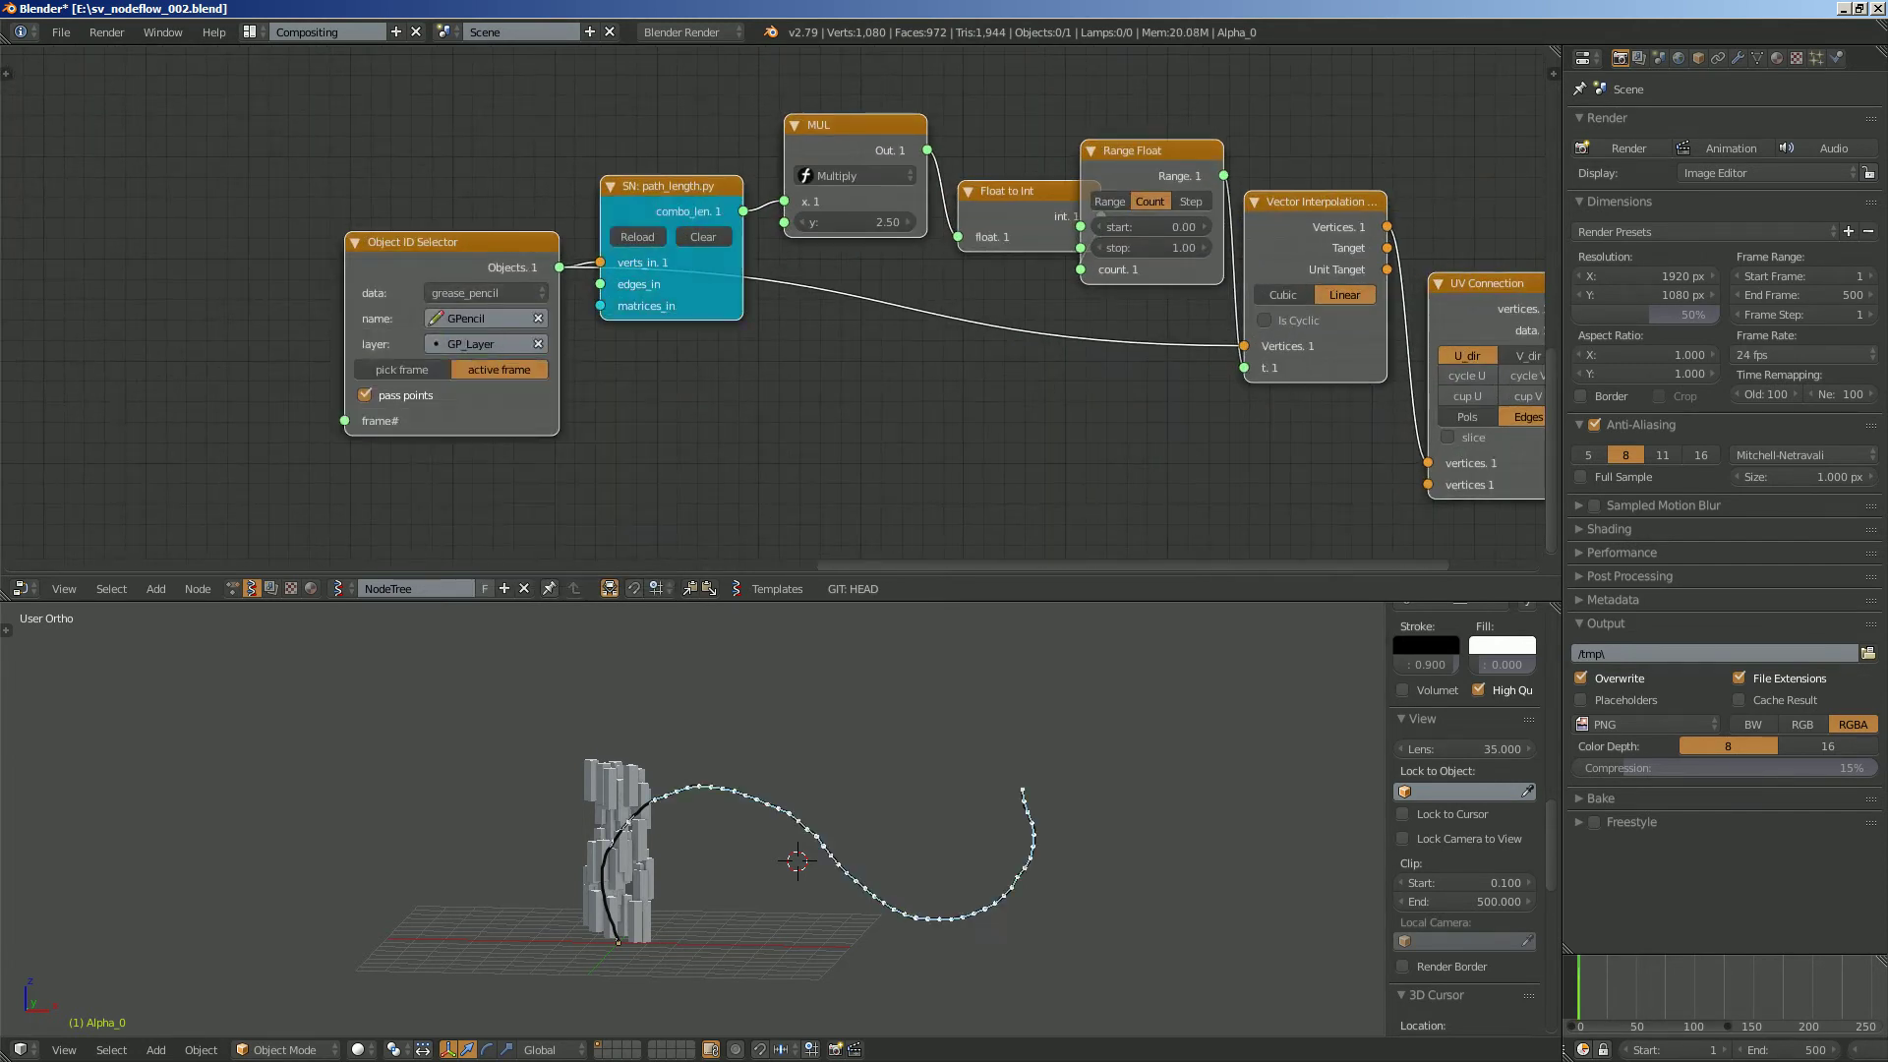
Save the file and set the MUL node's y value to 2.21.
key(ctrl+s)
middle_drag(983, 394, 733, 476)
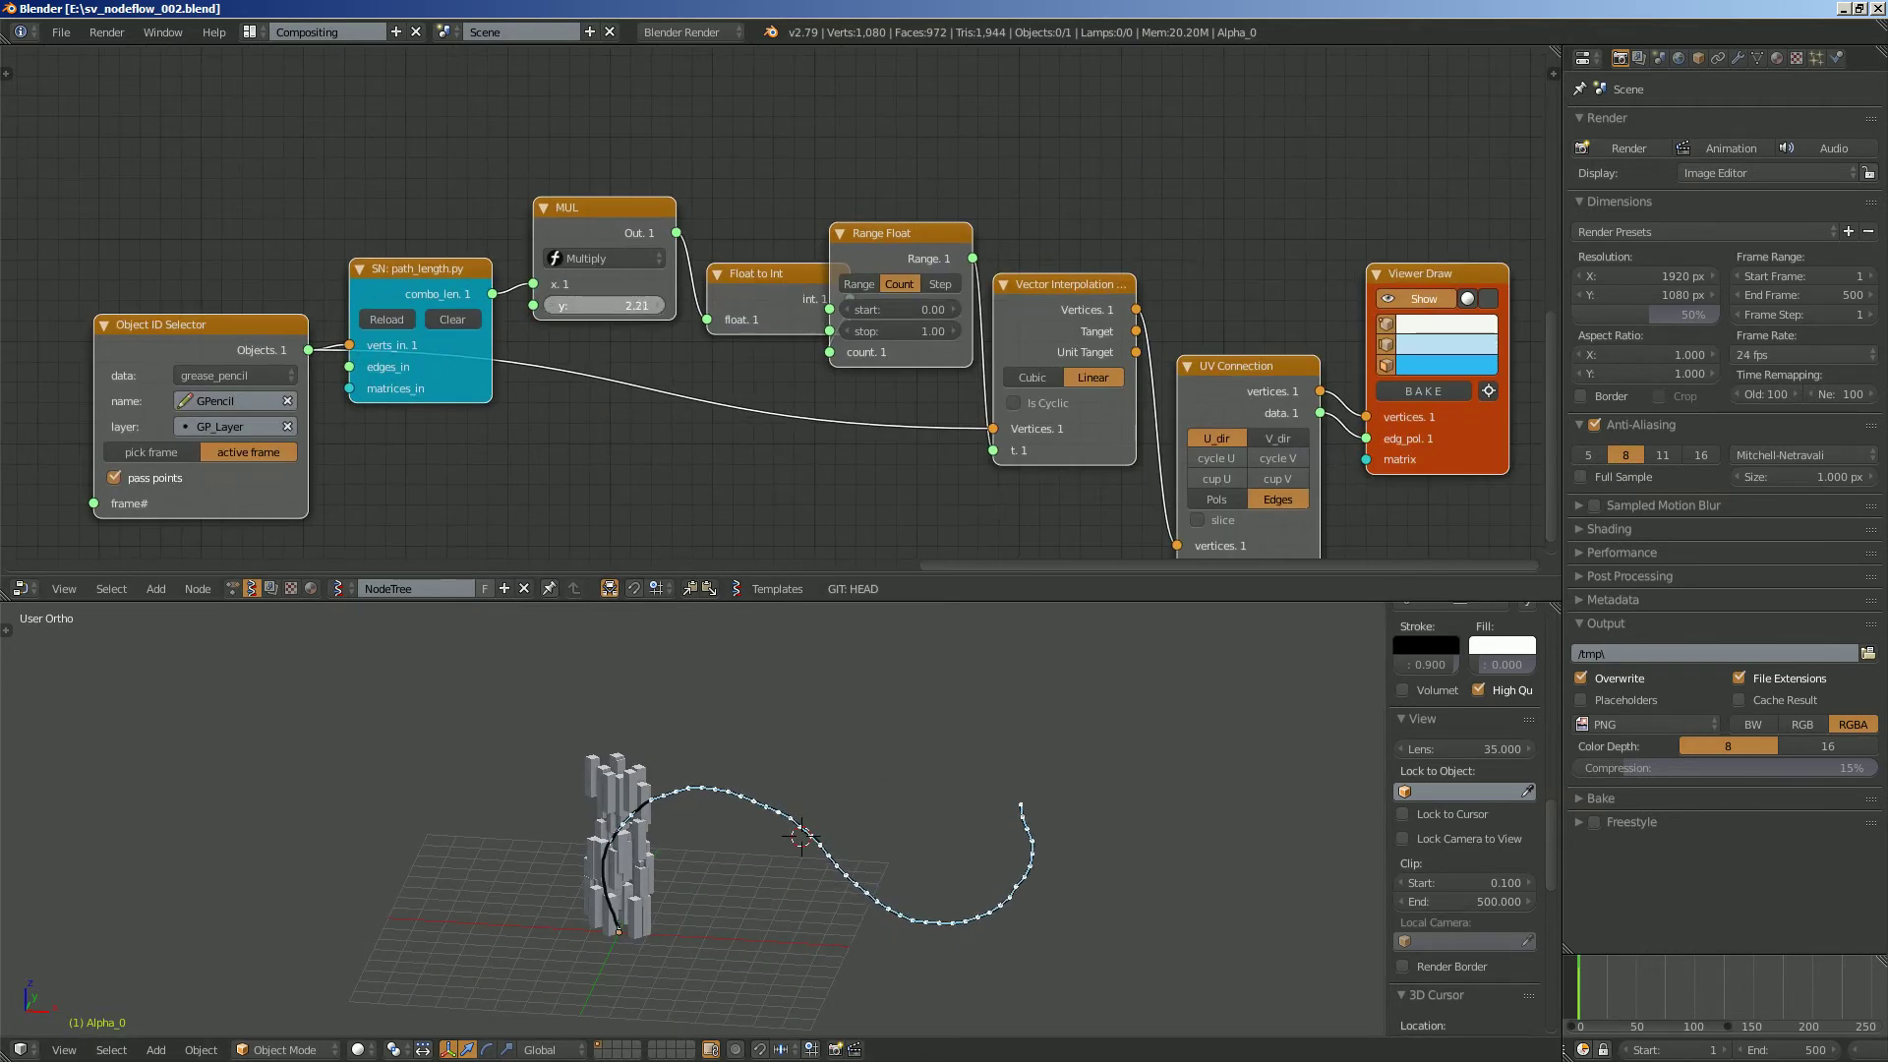
middle_drag(708, 786, 648, 807)
Delete the Viewer Draw at the end of the grease pencil chain and add a Polyline Viewer MK1 node instead.
middle_drag(1278, 315, 740, 198)
click(885, 157)
key(x)
key(alt+space)
text(polyl)
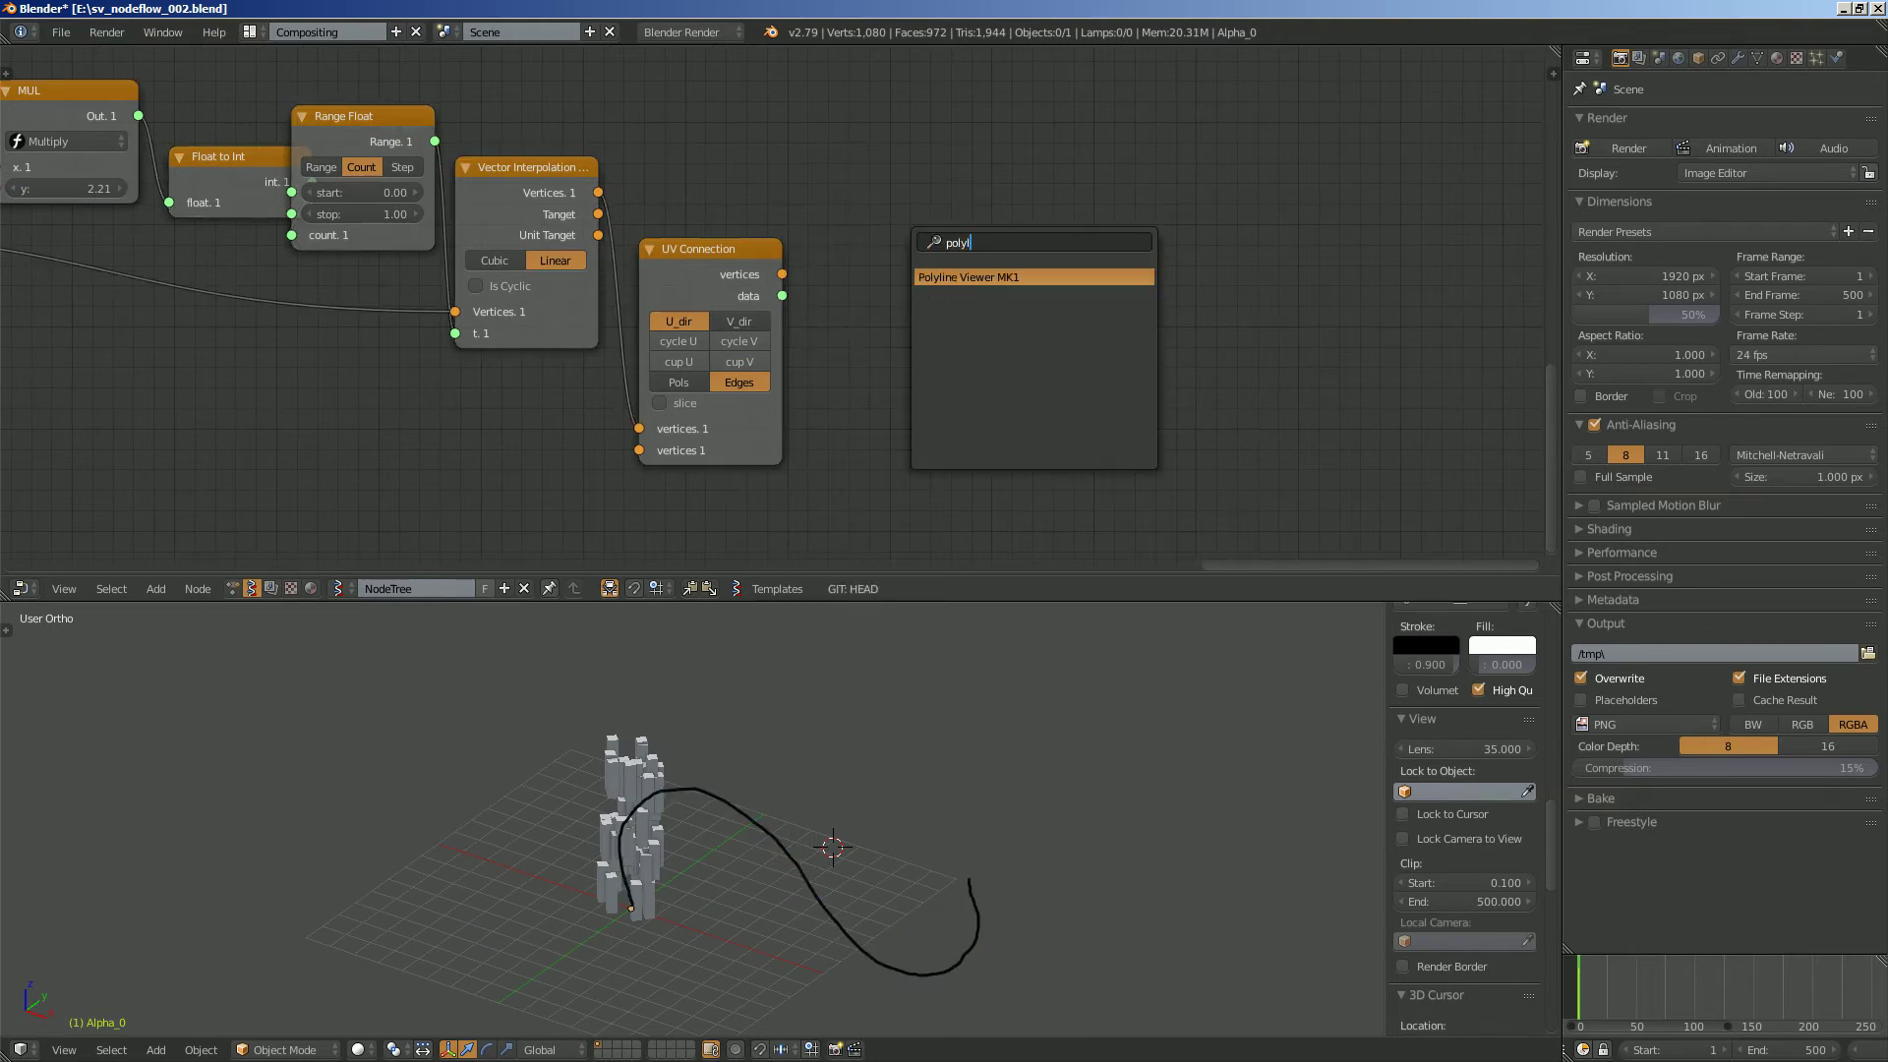
key(Return)
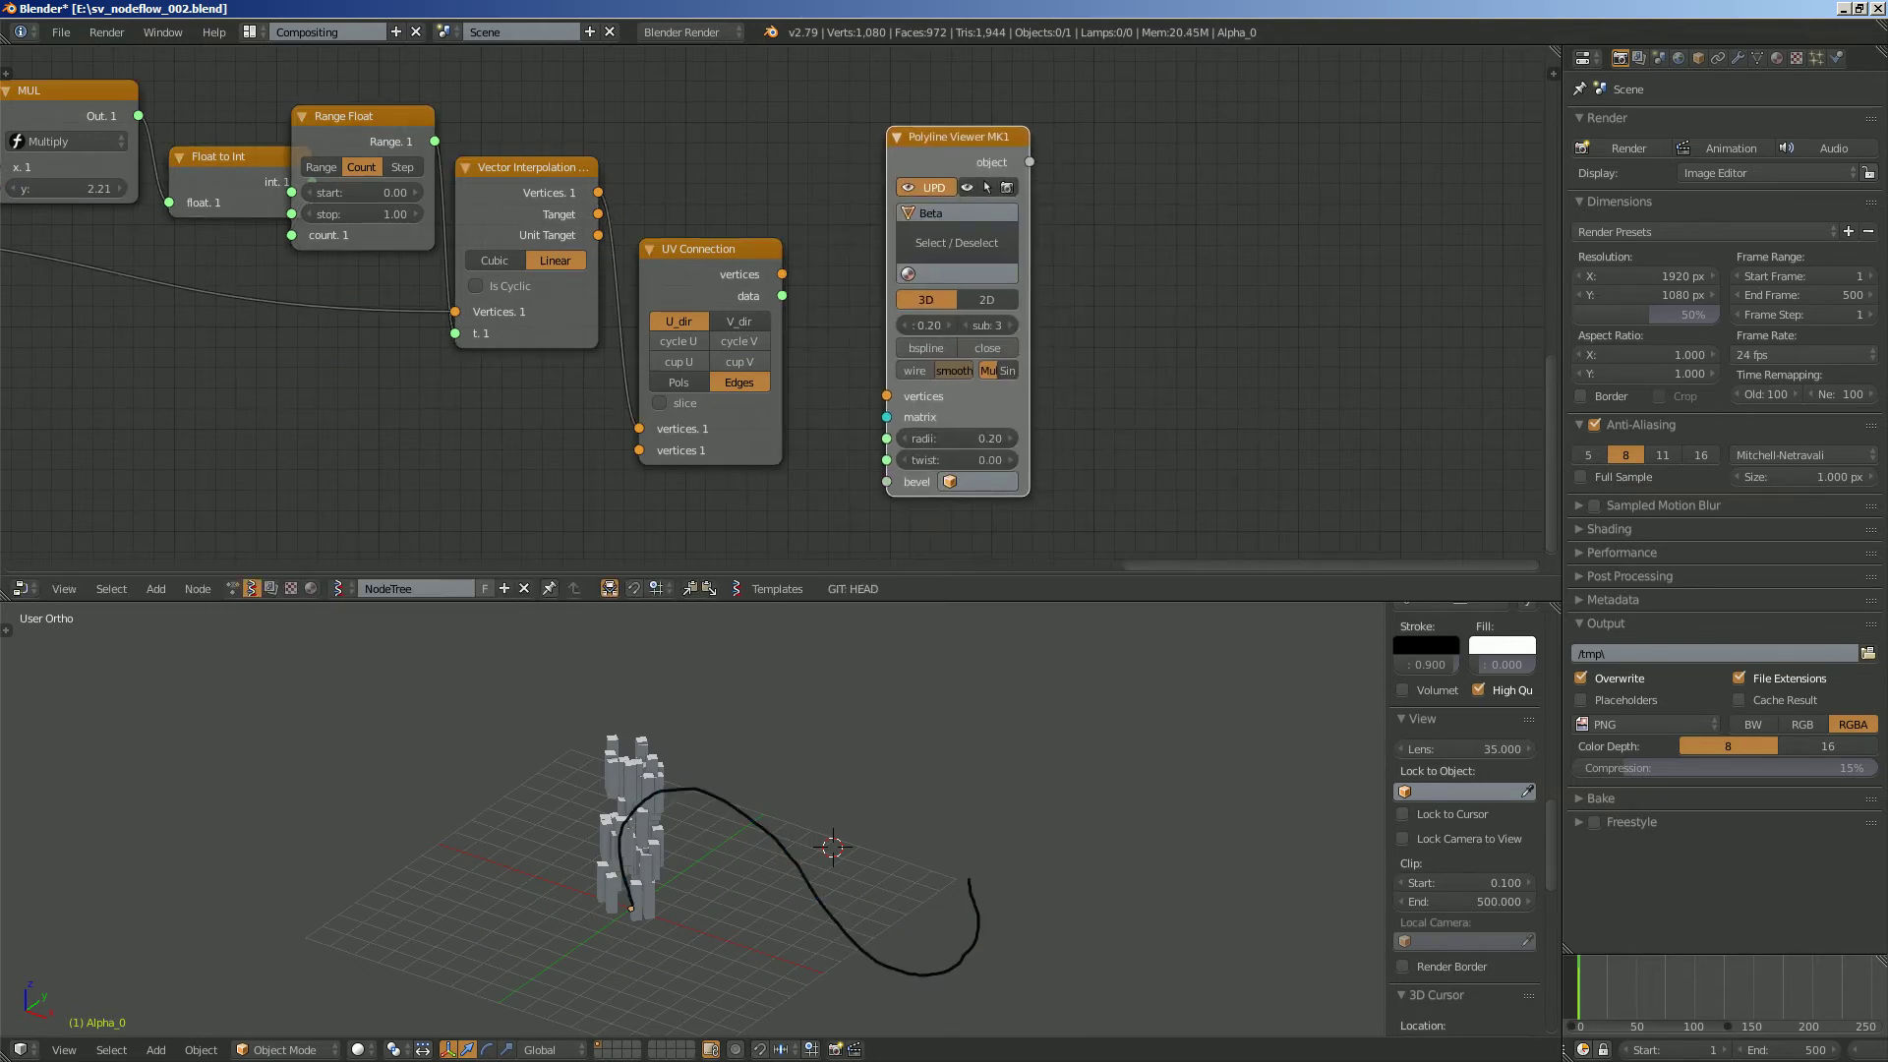
Connect the Vector Interpolation's Vertices output to the Polyline Viewer's vertices input and select the generated curve in the viewport.
drag(598, 193, 887, 396)
middle_drag(885, 787, 936, 783)
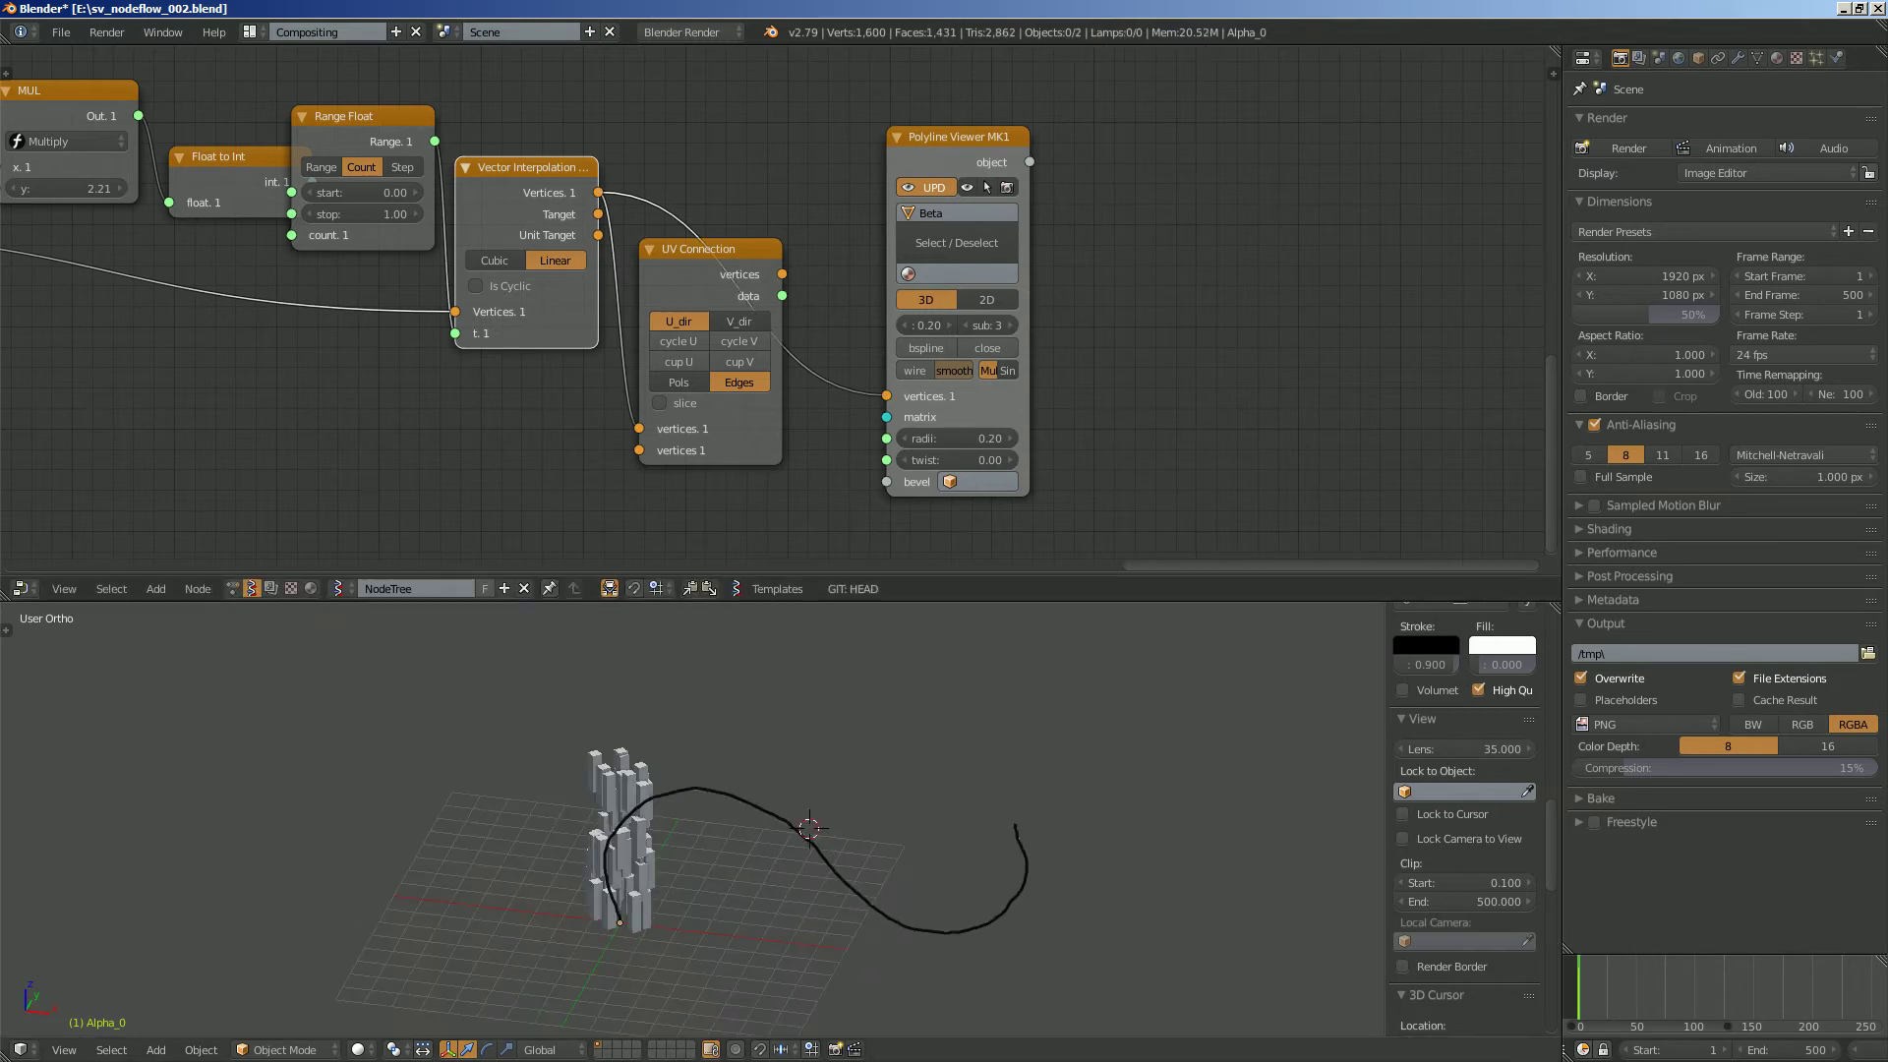
right_click(885, 910)
key(g)
key(Escape)
Delete the UV Connection node and move the Polyline Viewer MK1 closer to the Vector Interpolation node.
click(710, 249)
key(x)
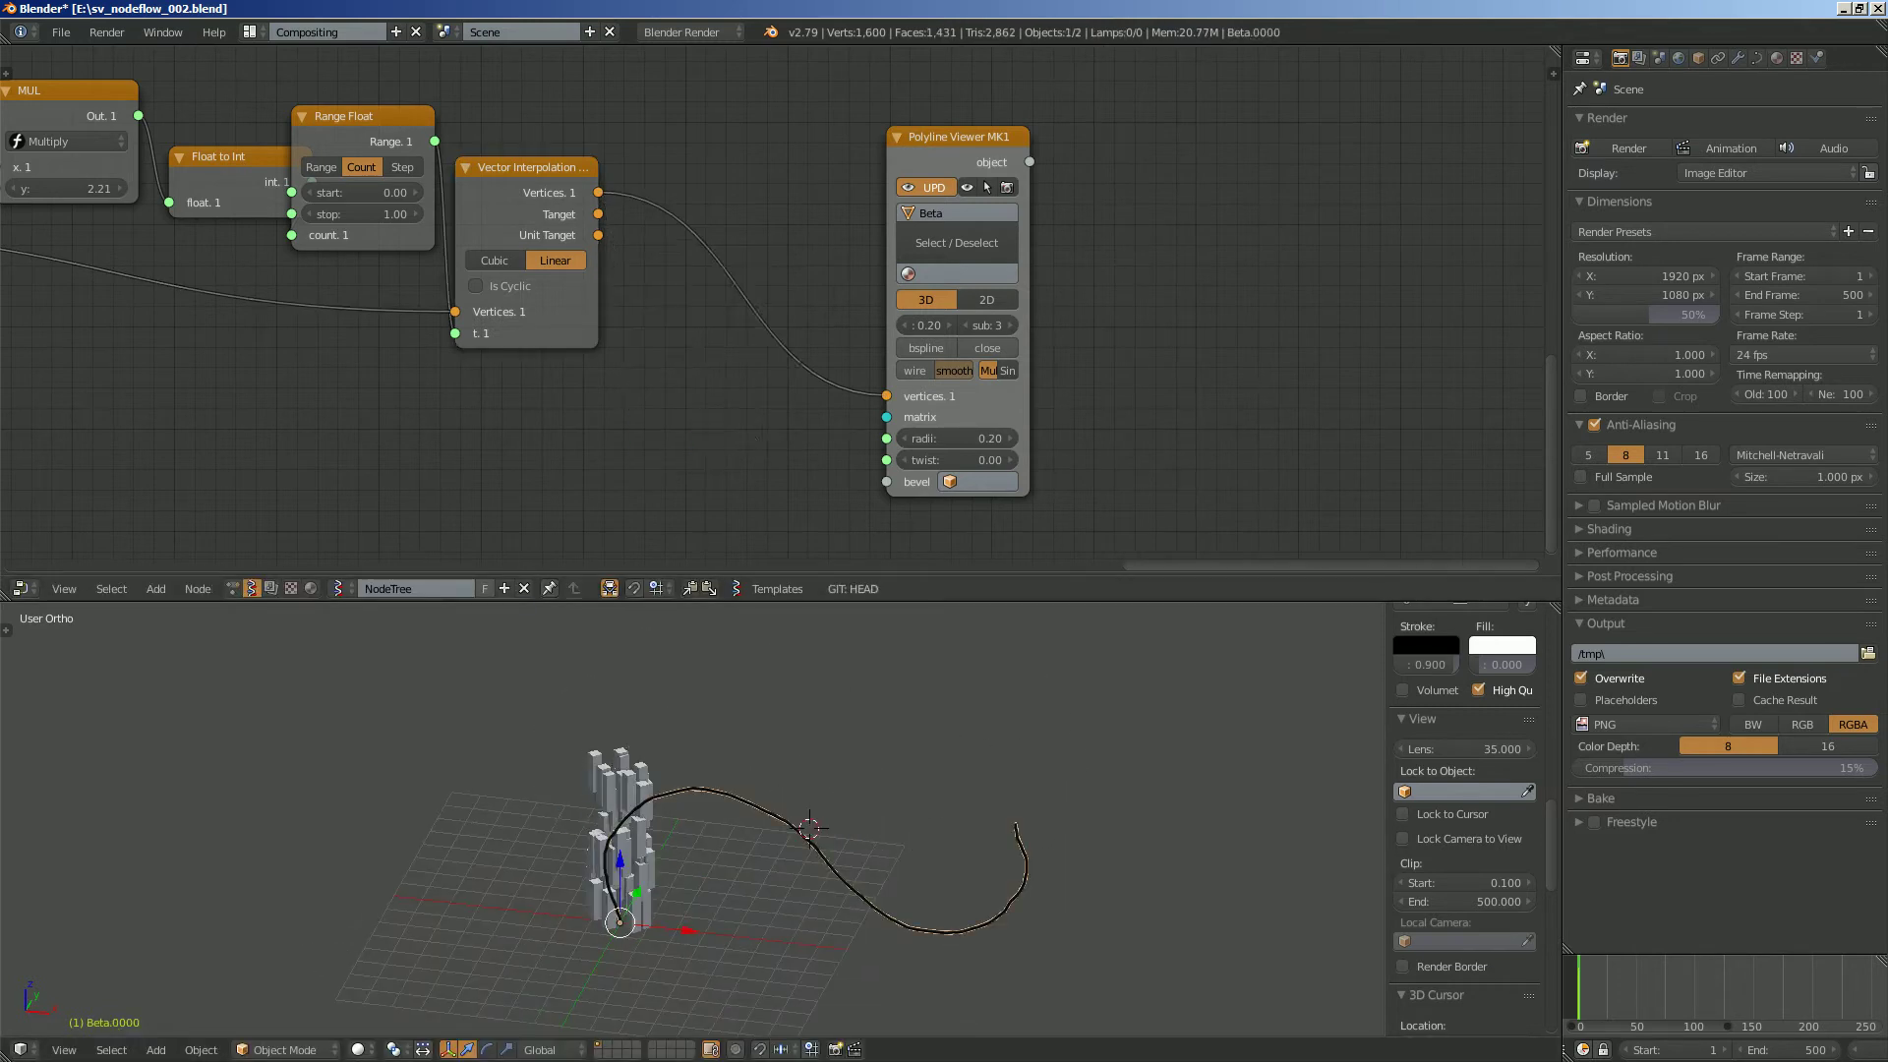
drag(957, 137, 781, 113)
middle_drag(780, 113, 801, 198)
Add a Curve modifier to the column mesh with Beta.0000 as its object and Z as the deformation axis.
middle_drag(866, 787, 942, 782)
scroll(629, 855, up, 1)
right_click(625, 855)
middle_drag(625, 855, 616, 836)
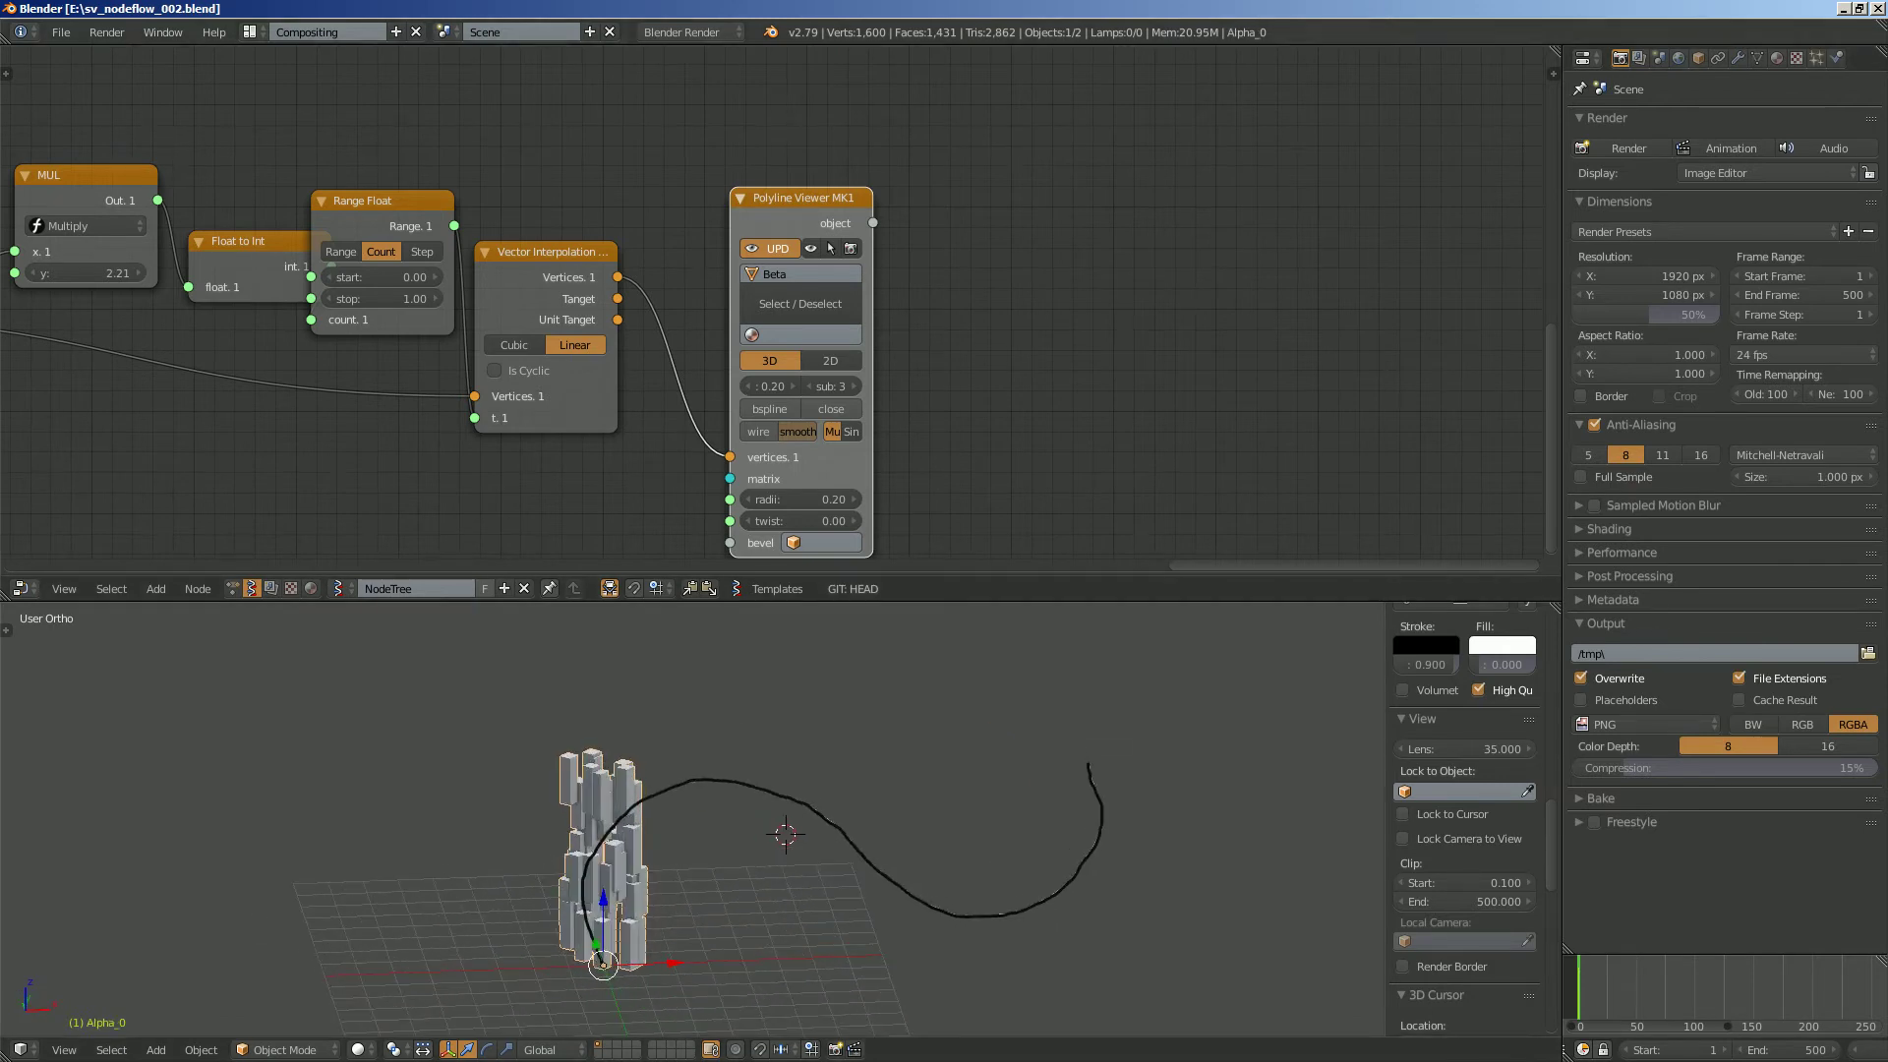
click(1737, 57)
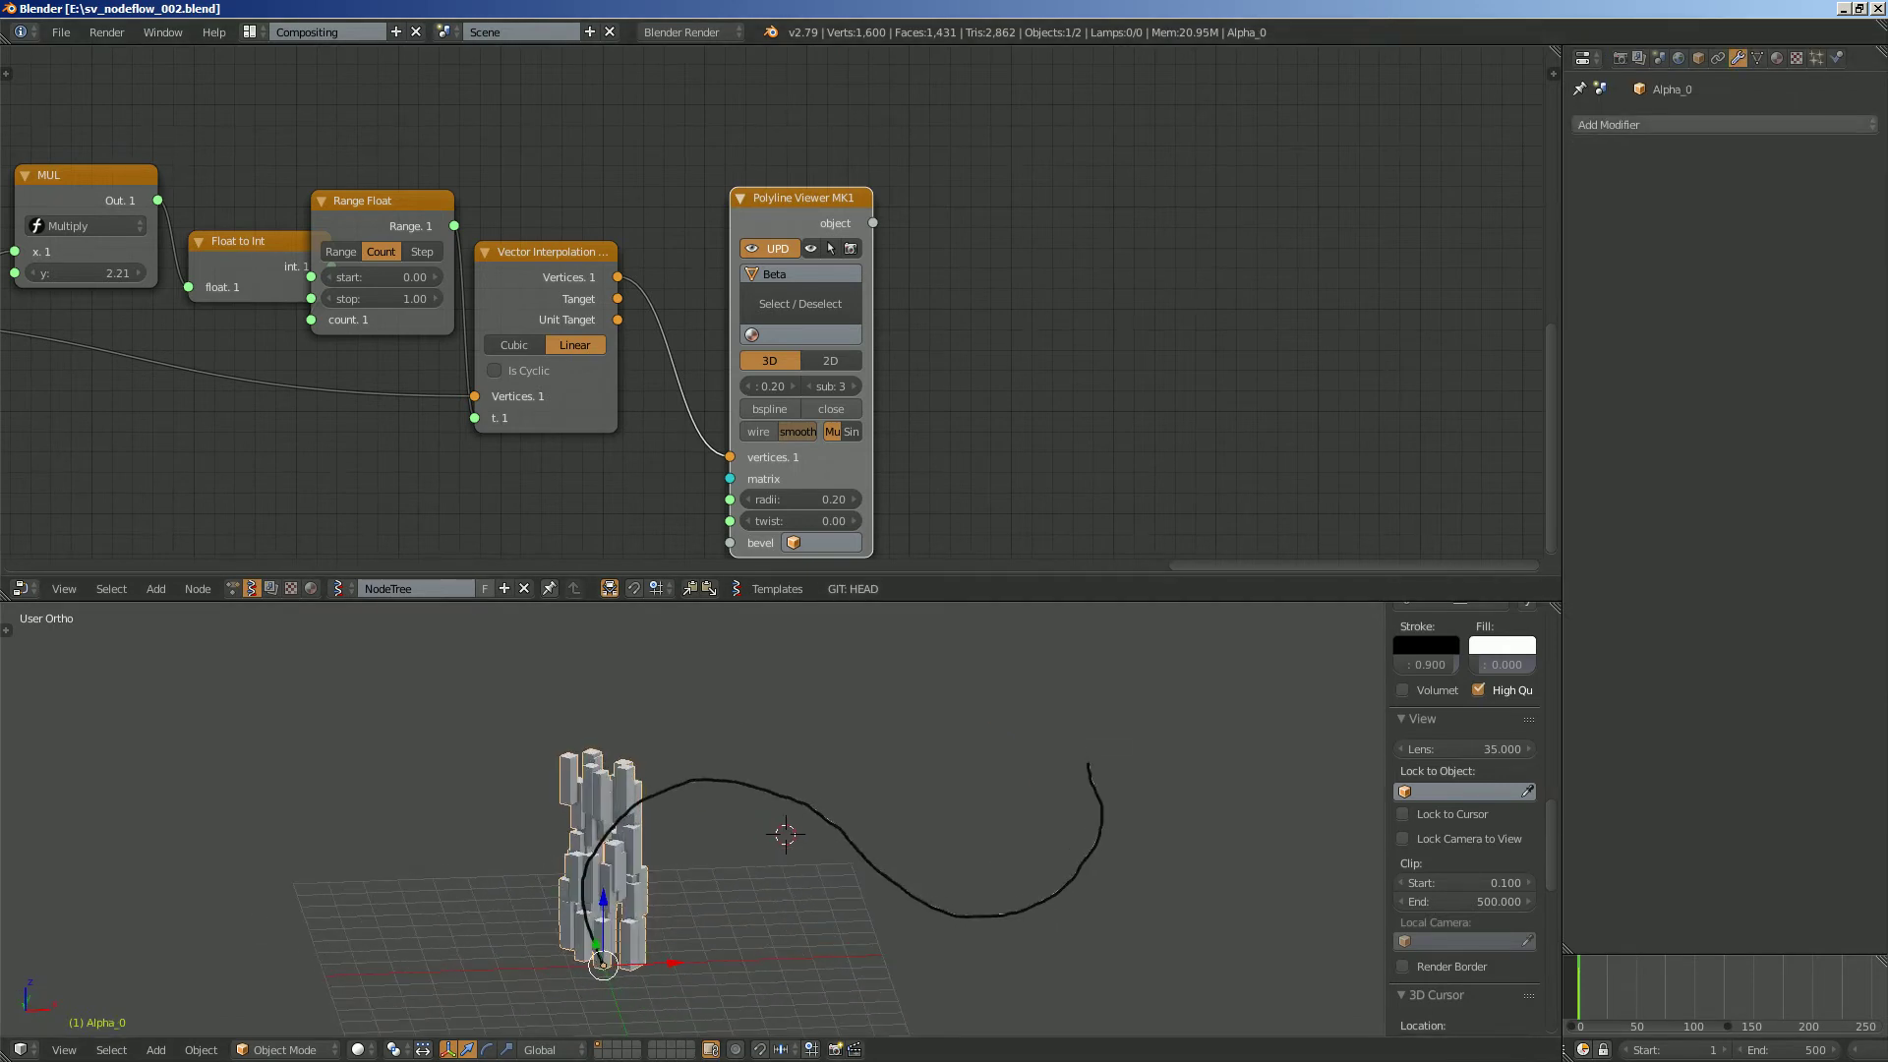
click(1612, 125)
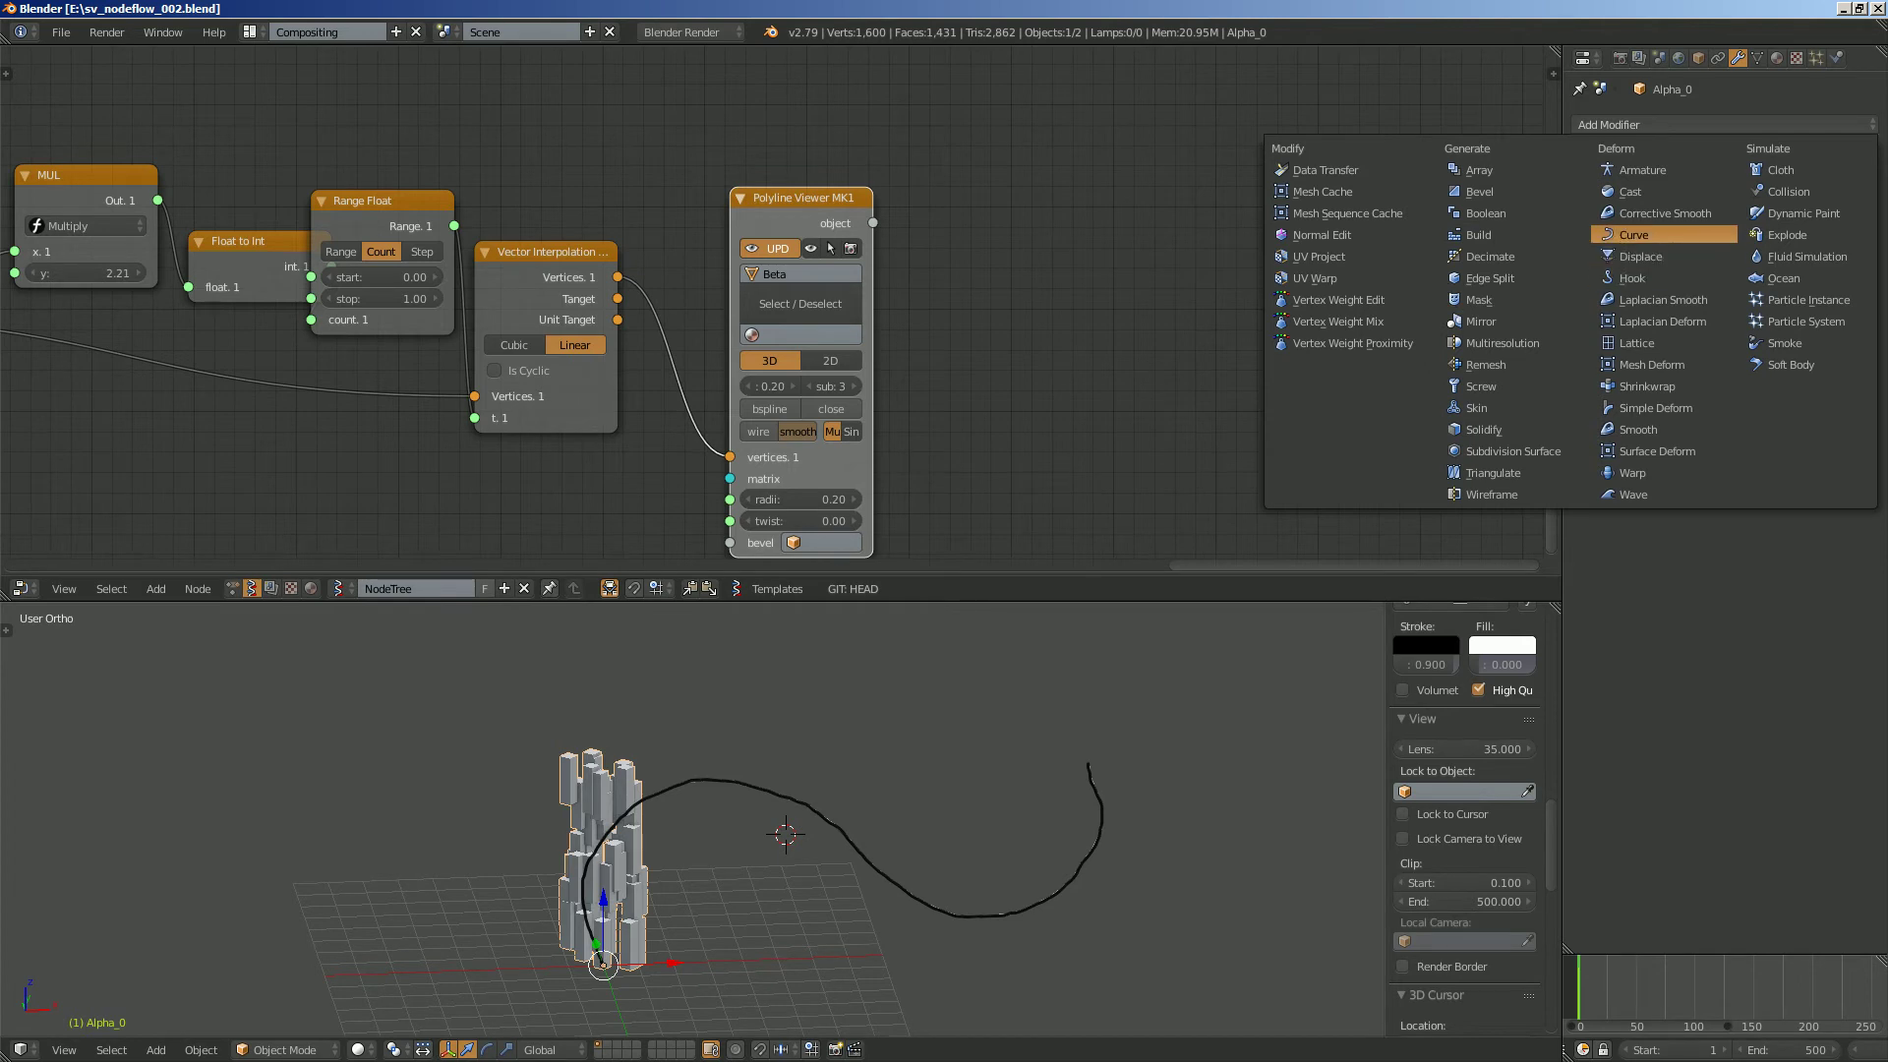
click(1634, 235)
click(1637, 233)
click(1637, 261)
Save over the existing file and play the animation of the columns flowing along the curve.
middle_drag(855, 802, 767, 755)
key(ctrl+s)
key(Return)
key(alt+a)
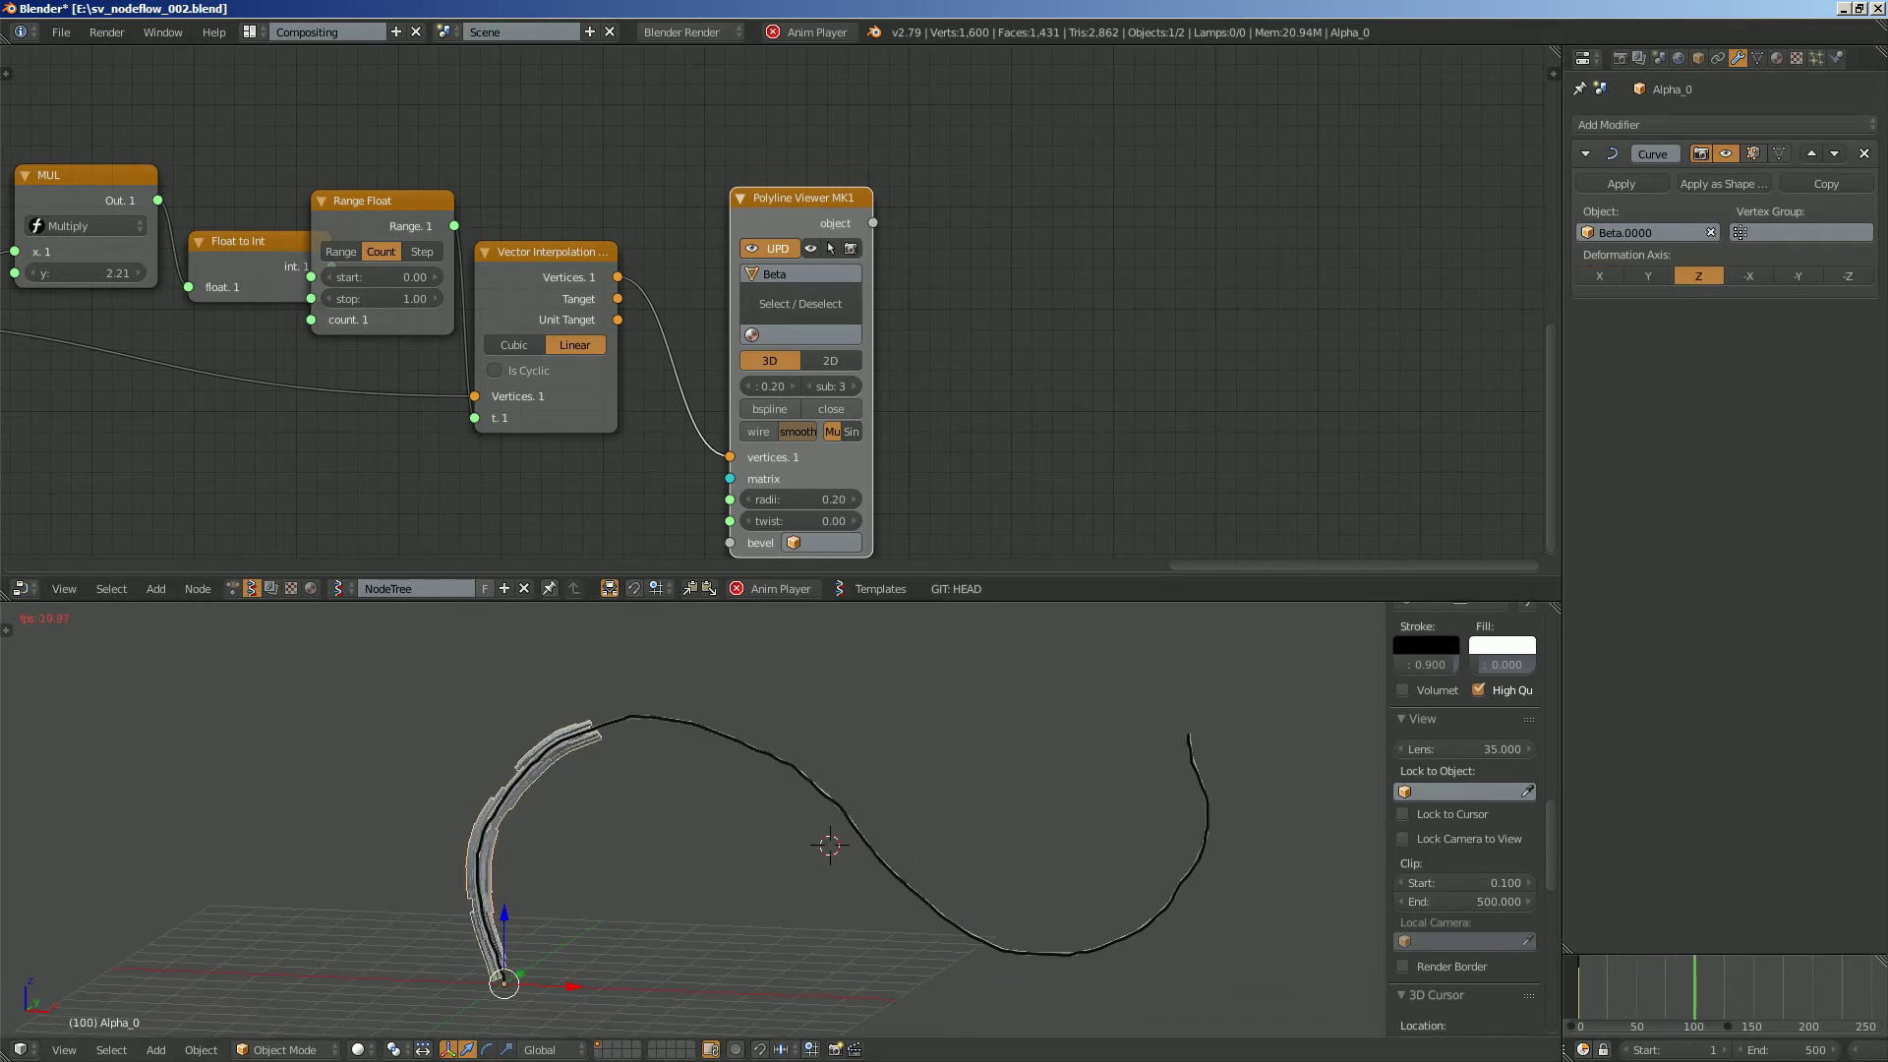
Save the scene over the existing sv_nodeflow_002.blend file.
key(ctrl+s)
key(Return)
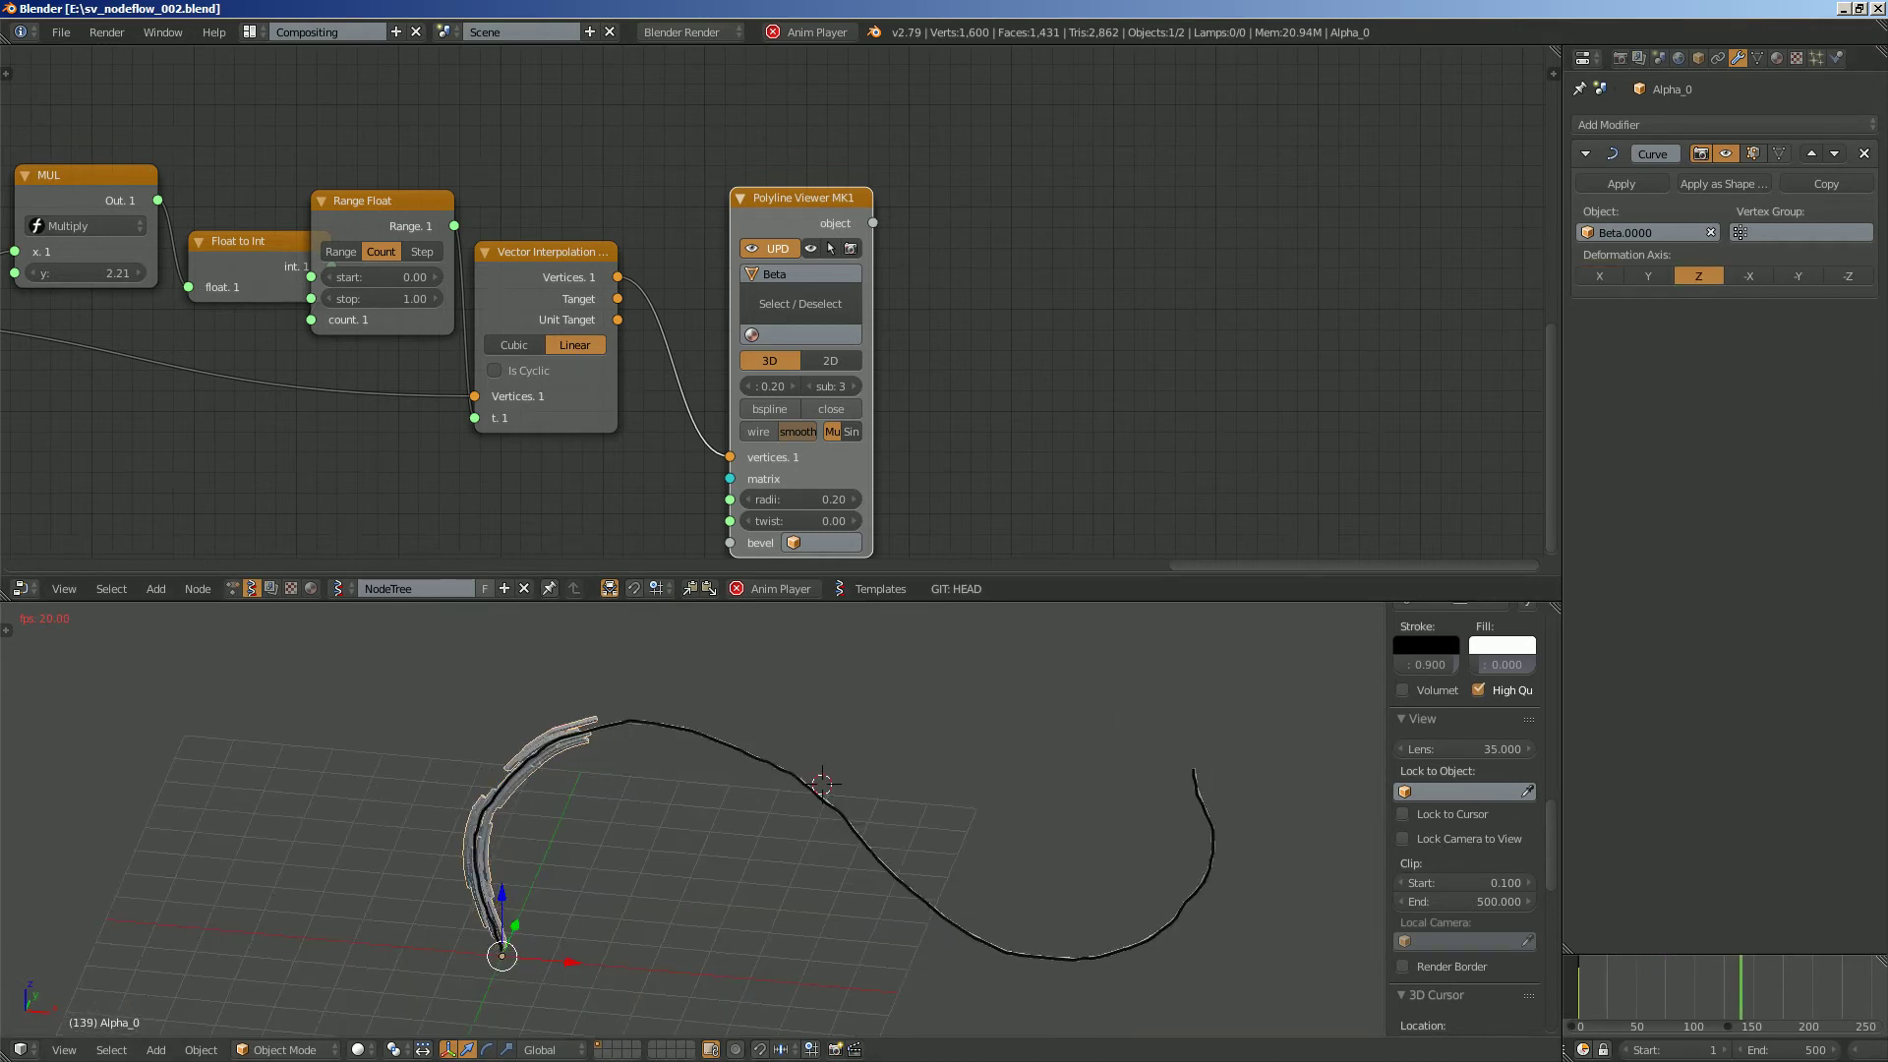
Set the y value of the MODULO node to 4.08.
key(Home)
middle_drag(611, 282, 909, 521)
scroll(772, 291, down, 5)
middle_drag(219, 200, 963, 248)
scroll(767, 309, up, 5)
middle_drag(475, 312, 696, 344)
drag(687, 283, 679, 258)
key(ctrl+s)
click(679, 249)
middle_drag(700, 403, 892, 349)
scroll(822, 278, up, 1)
scroll(755, 313, up, 1)
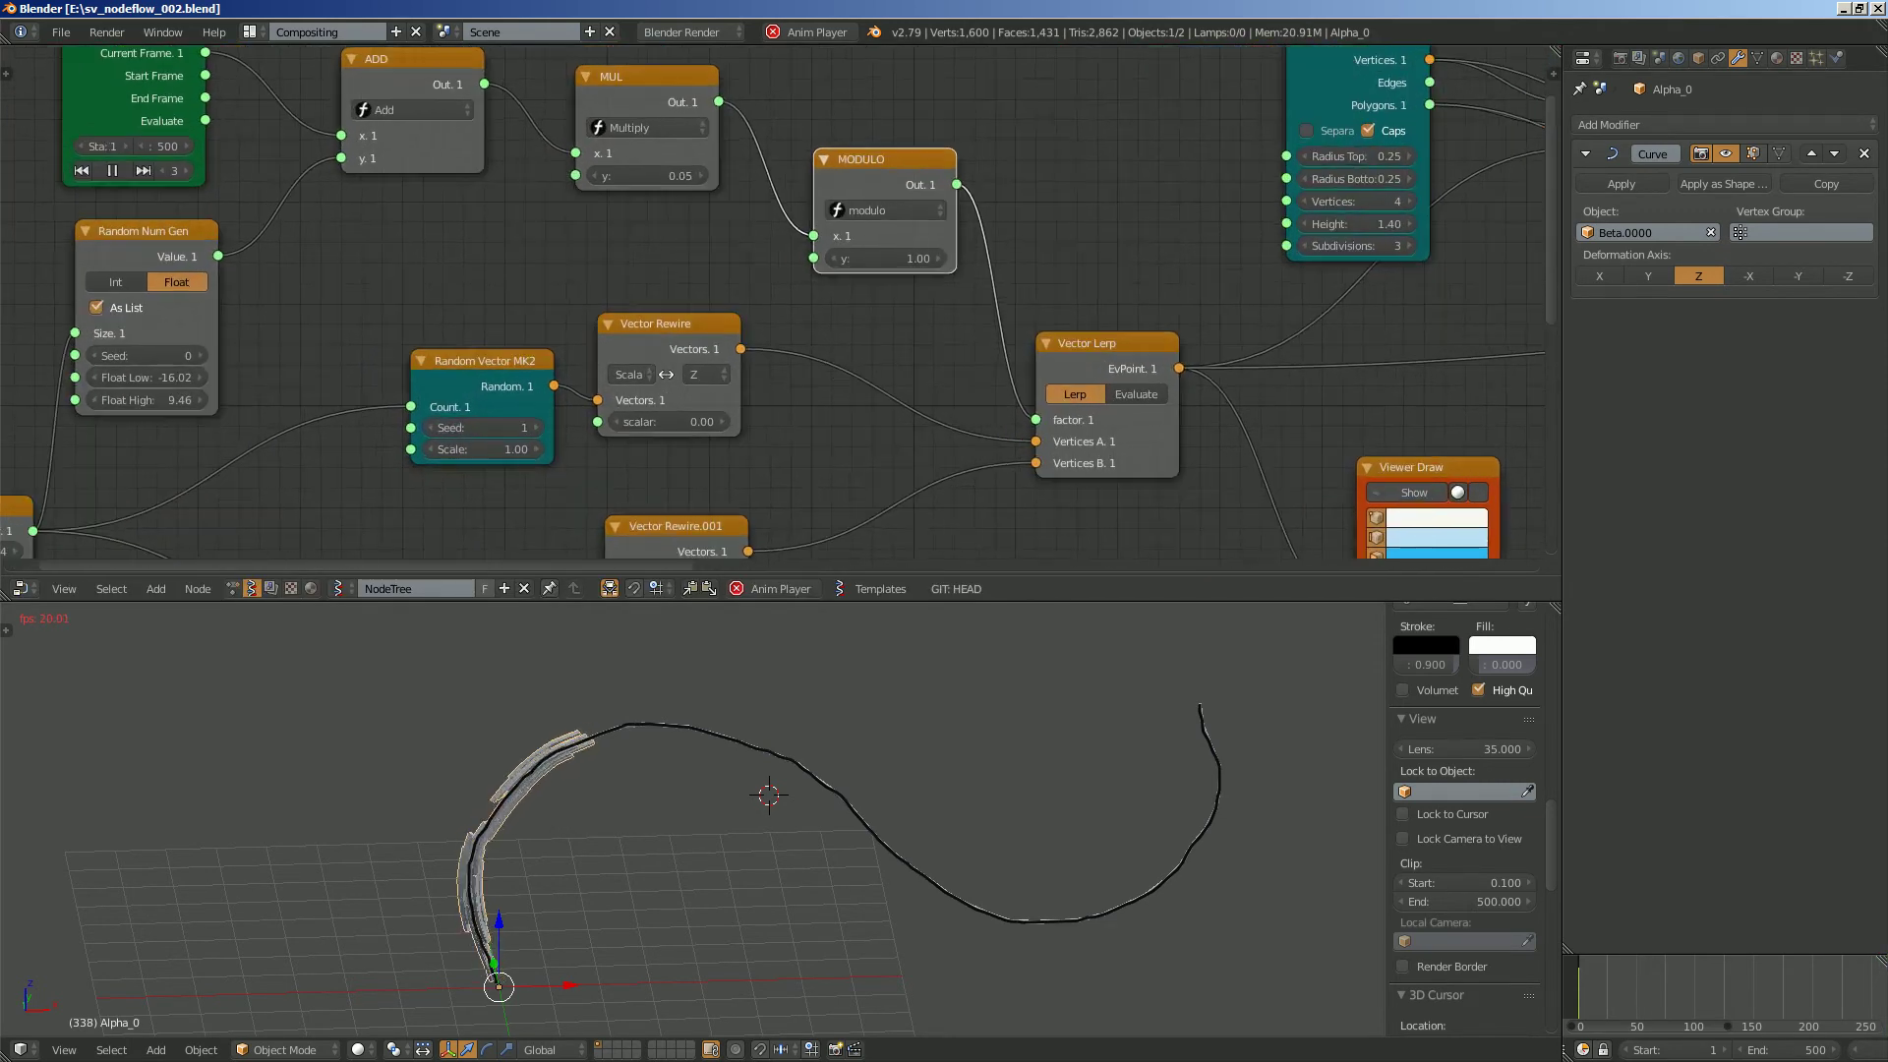
middle_drag(755, 312, 759, 330)
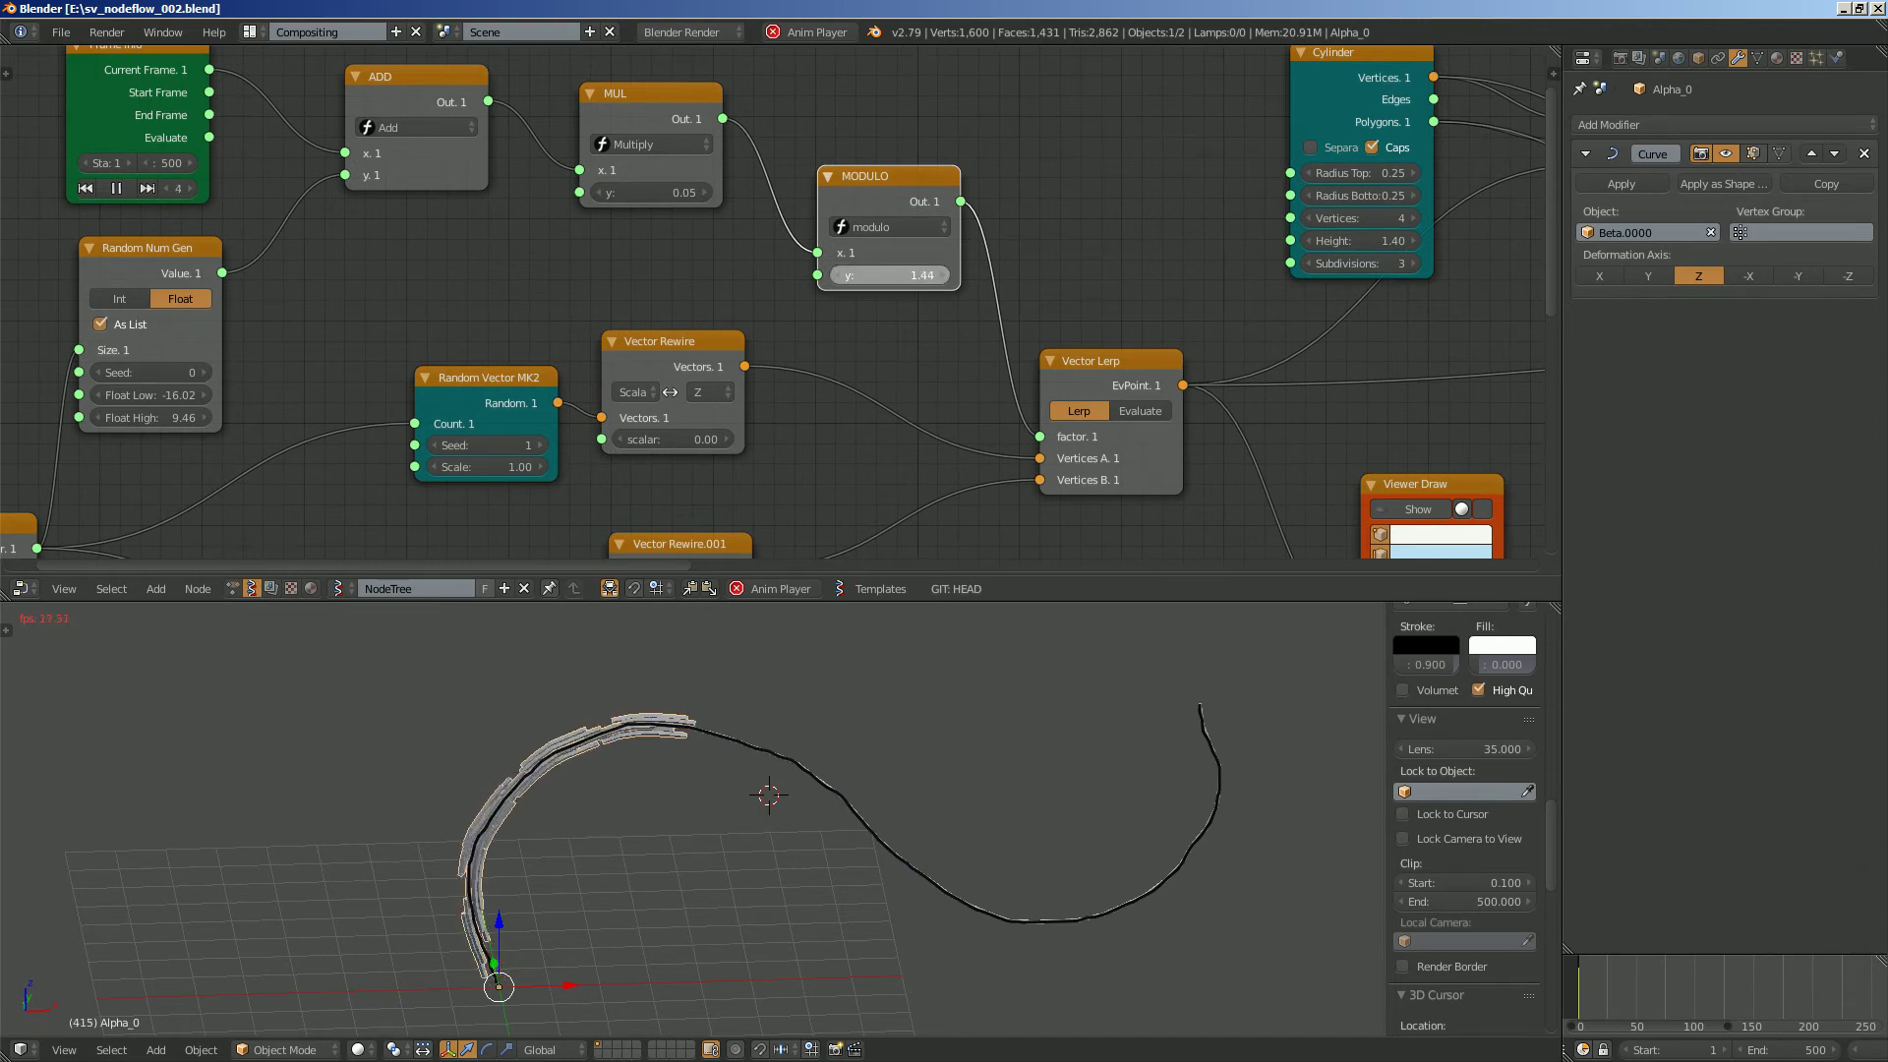
drag(890, 275, 946, 276)
Save the scene and set the Integer node that drives the random counts to 227.
middle_drag(518, 278, 957, 99)
key(ctrl+s)
click(481, 185)
drag(419, 392, 501, 391)
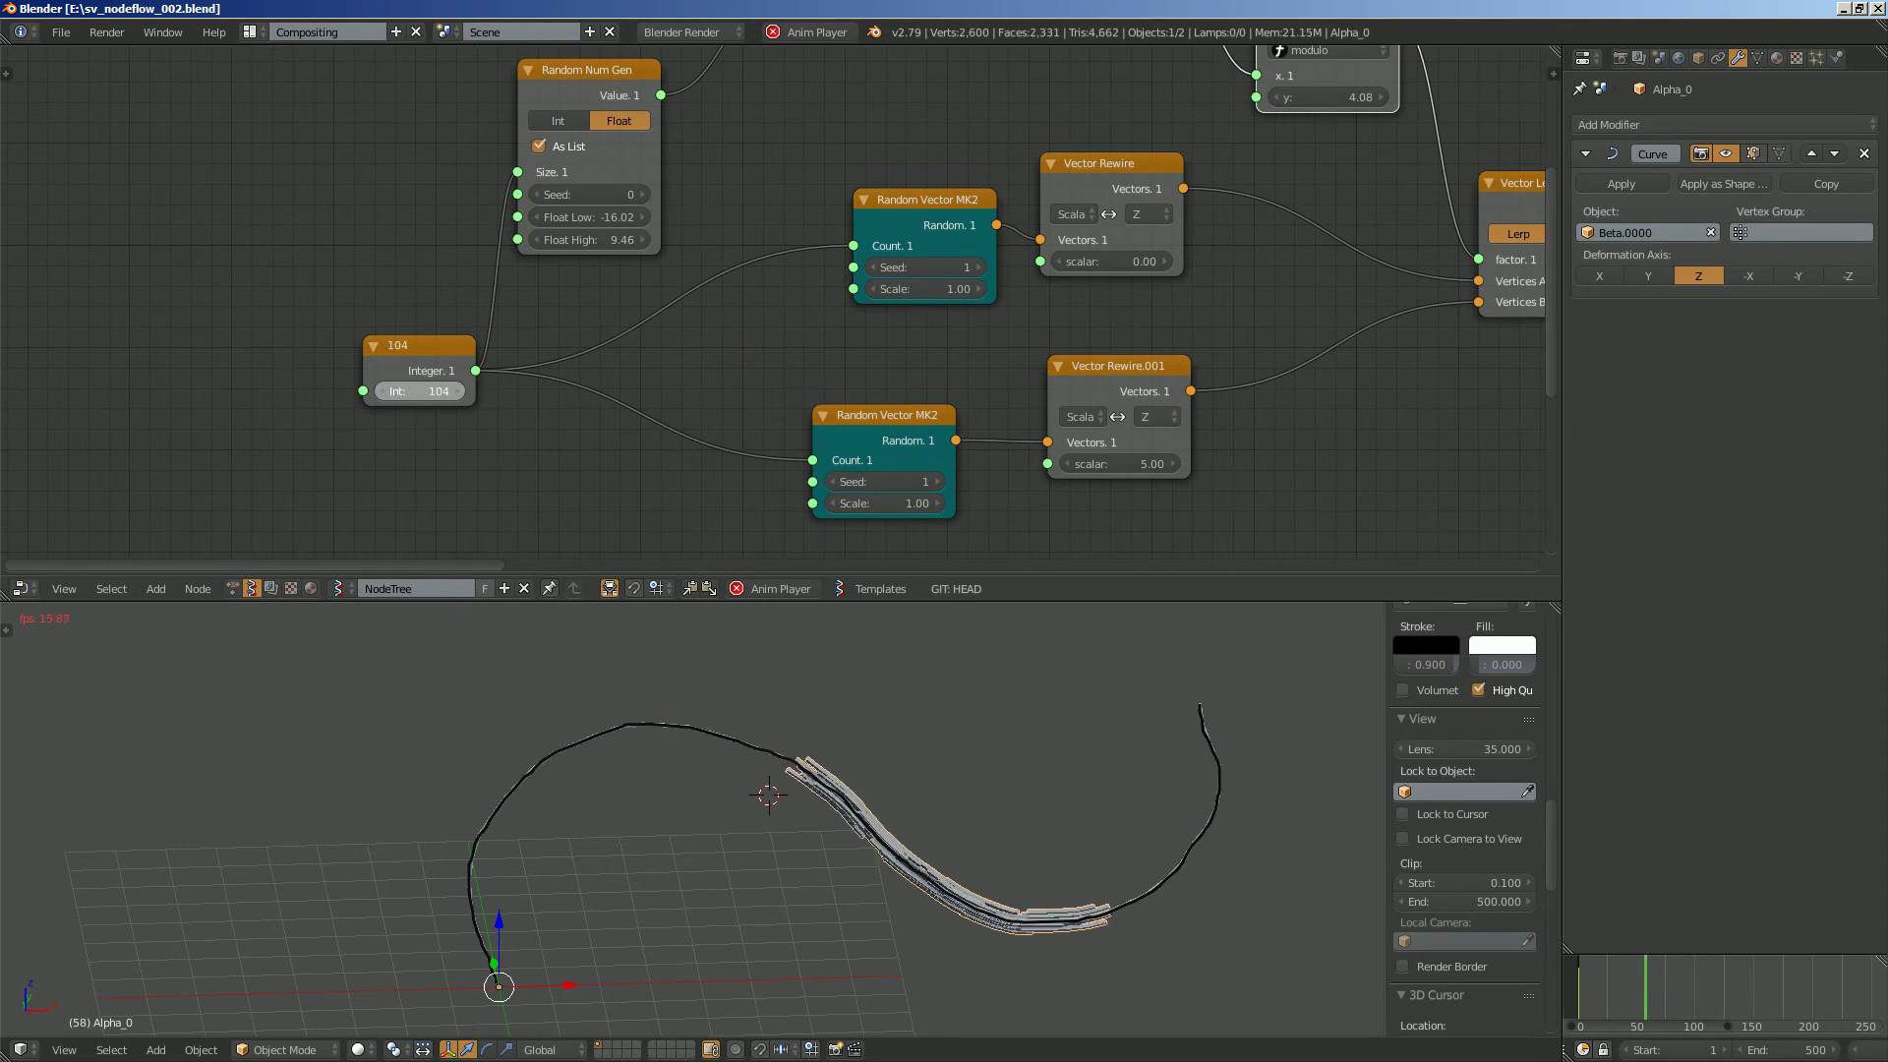
Set Float Low to -40.20 and Float High to 28.33 on the Random Num Gen feeding the ADD node, and save.
middle_drag(688, 314, 460, 404)
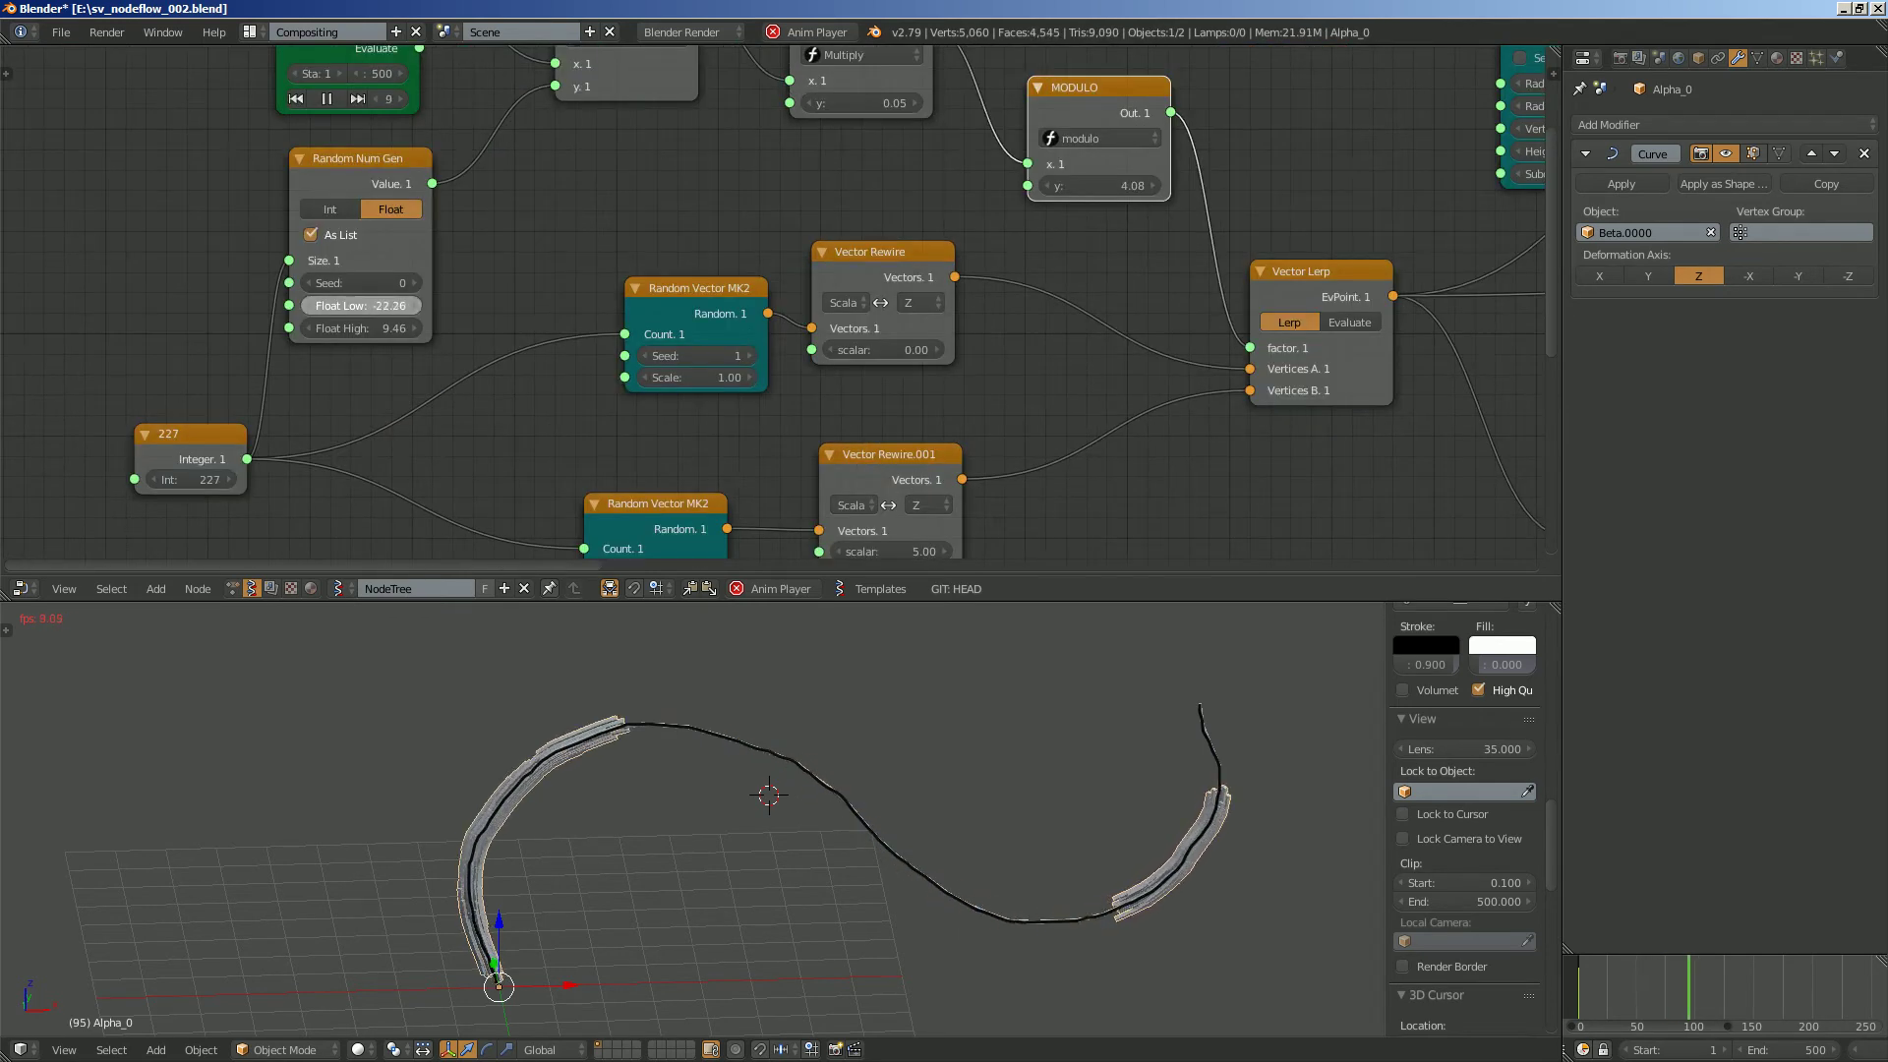
mouse_move(361, 305)
mouse_down()
mouse_move(324, 305)
mouse_move(374, 327)
mouse_up()
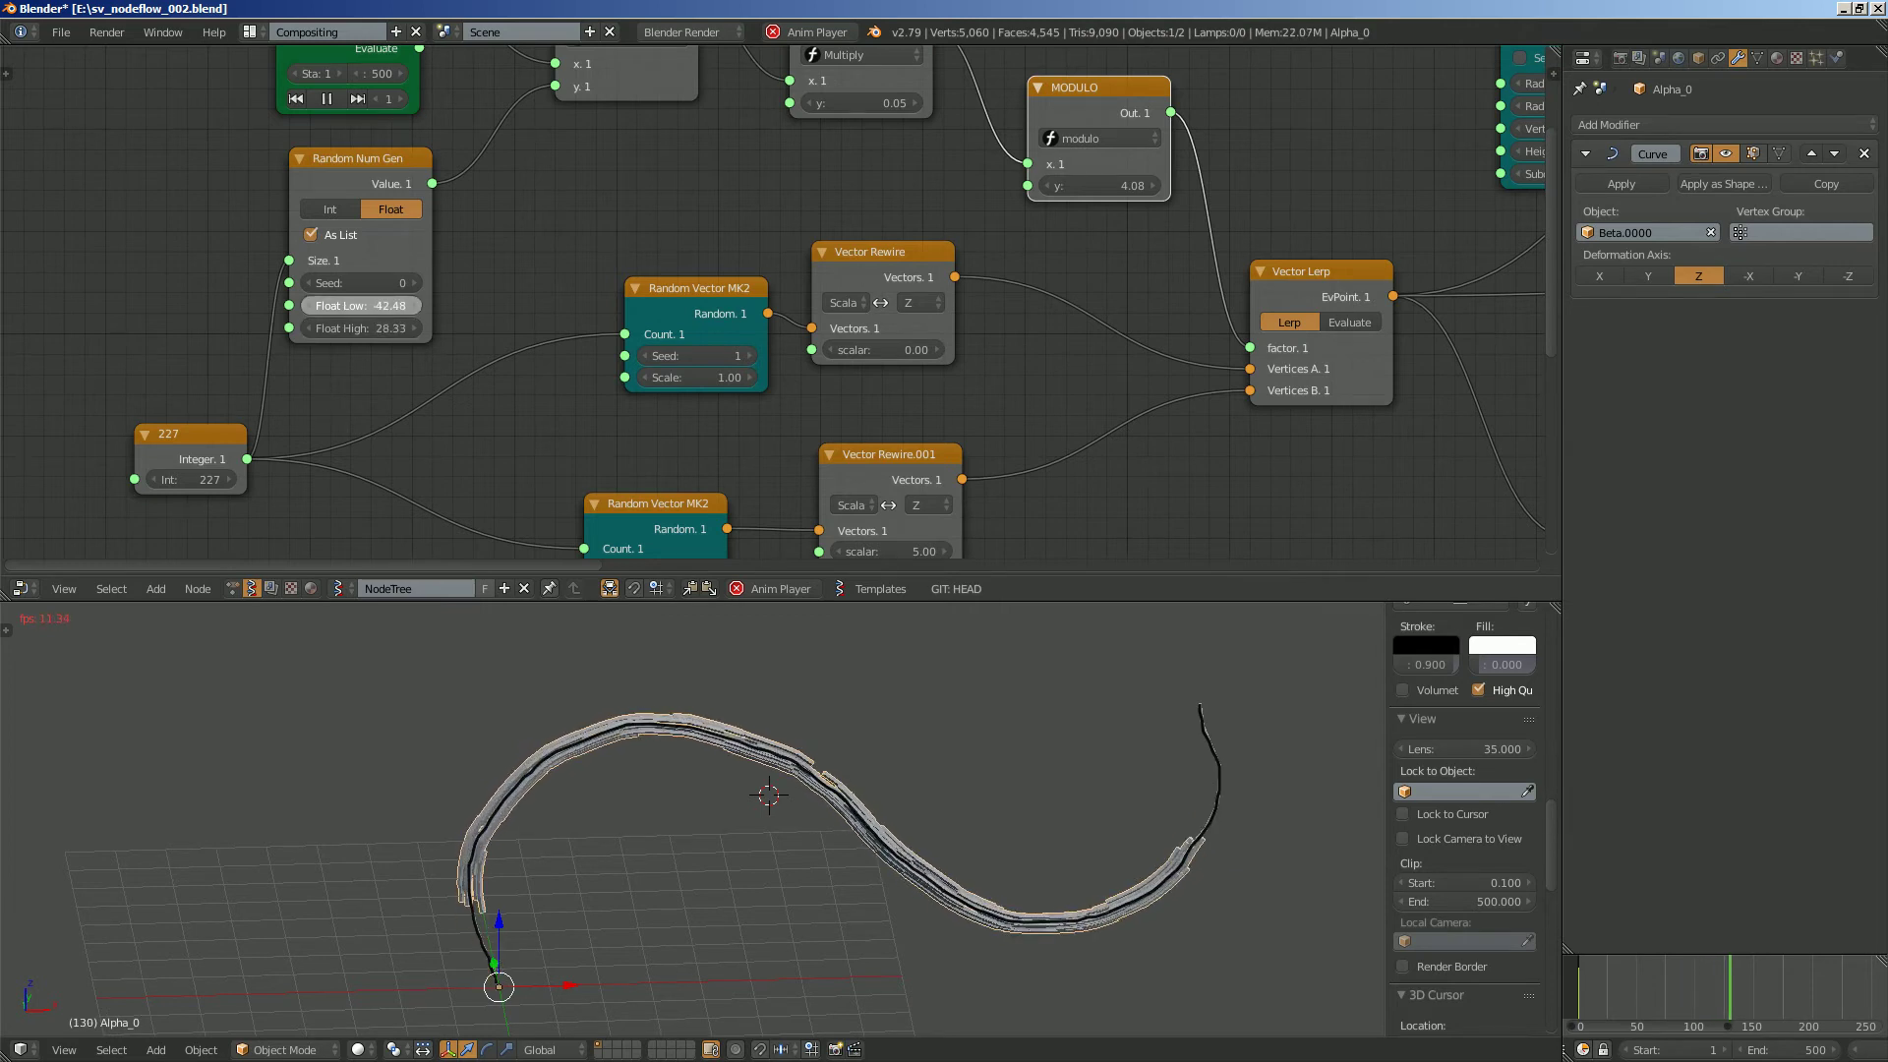
middle_drag(639, 472, 611, 333)
key(ctrl+s)
Add a Float number node and place it below the Integer node.
middle_drag(619, 439, 666, 419)
scroll(605, 336, up, 3)
scroll(600, 365, down, 2)
key(shift+a)
click(400, 368)
text(float)
key(Down)
key(Down)
key(Down)
key(Down)
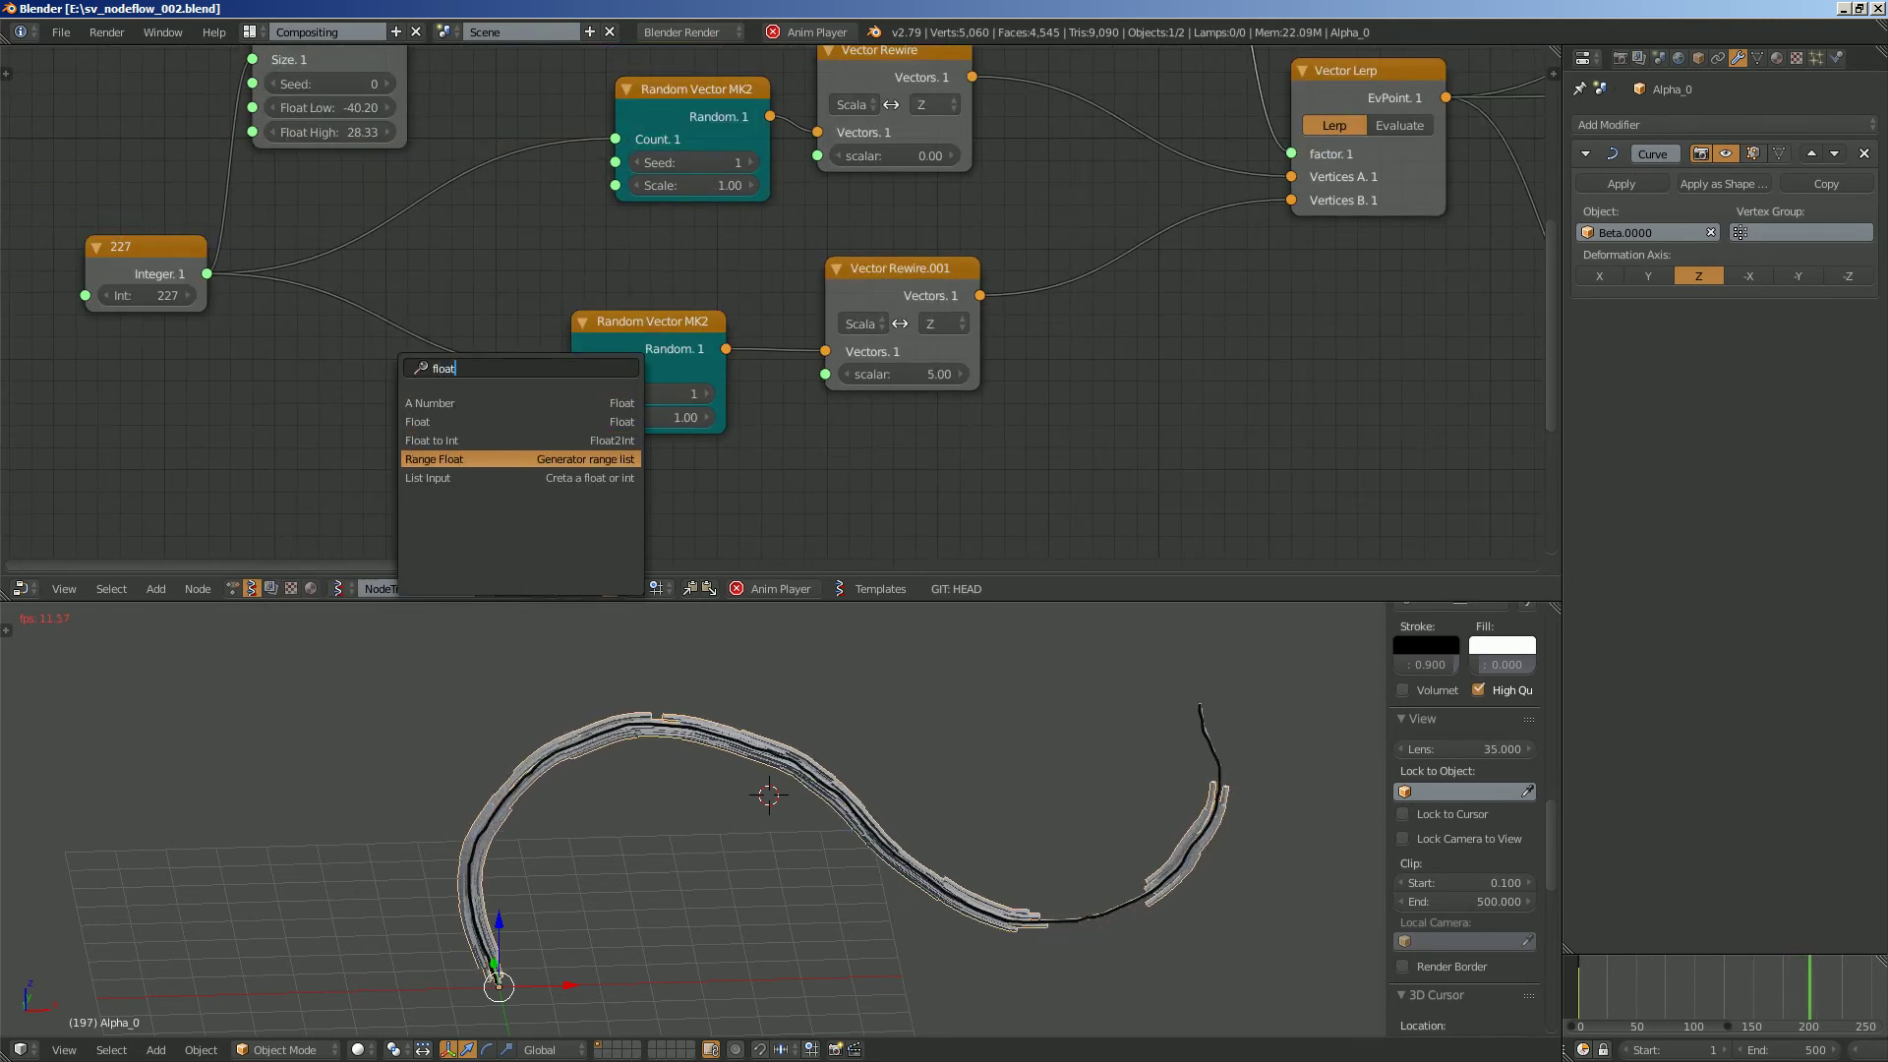
key(Up)
key(Up)
key(Up)
key(Return)
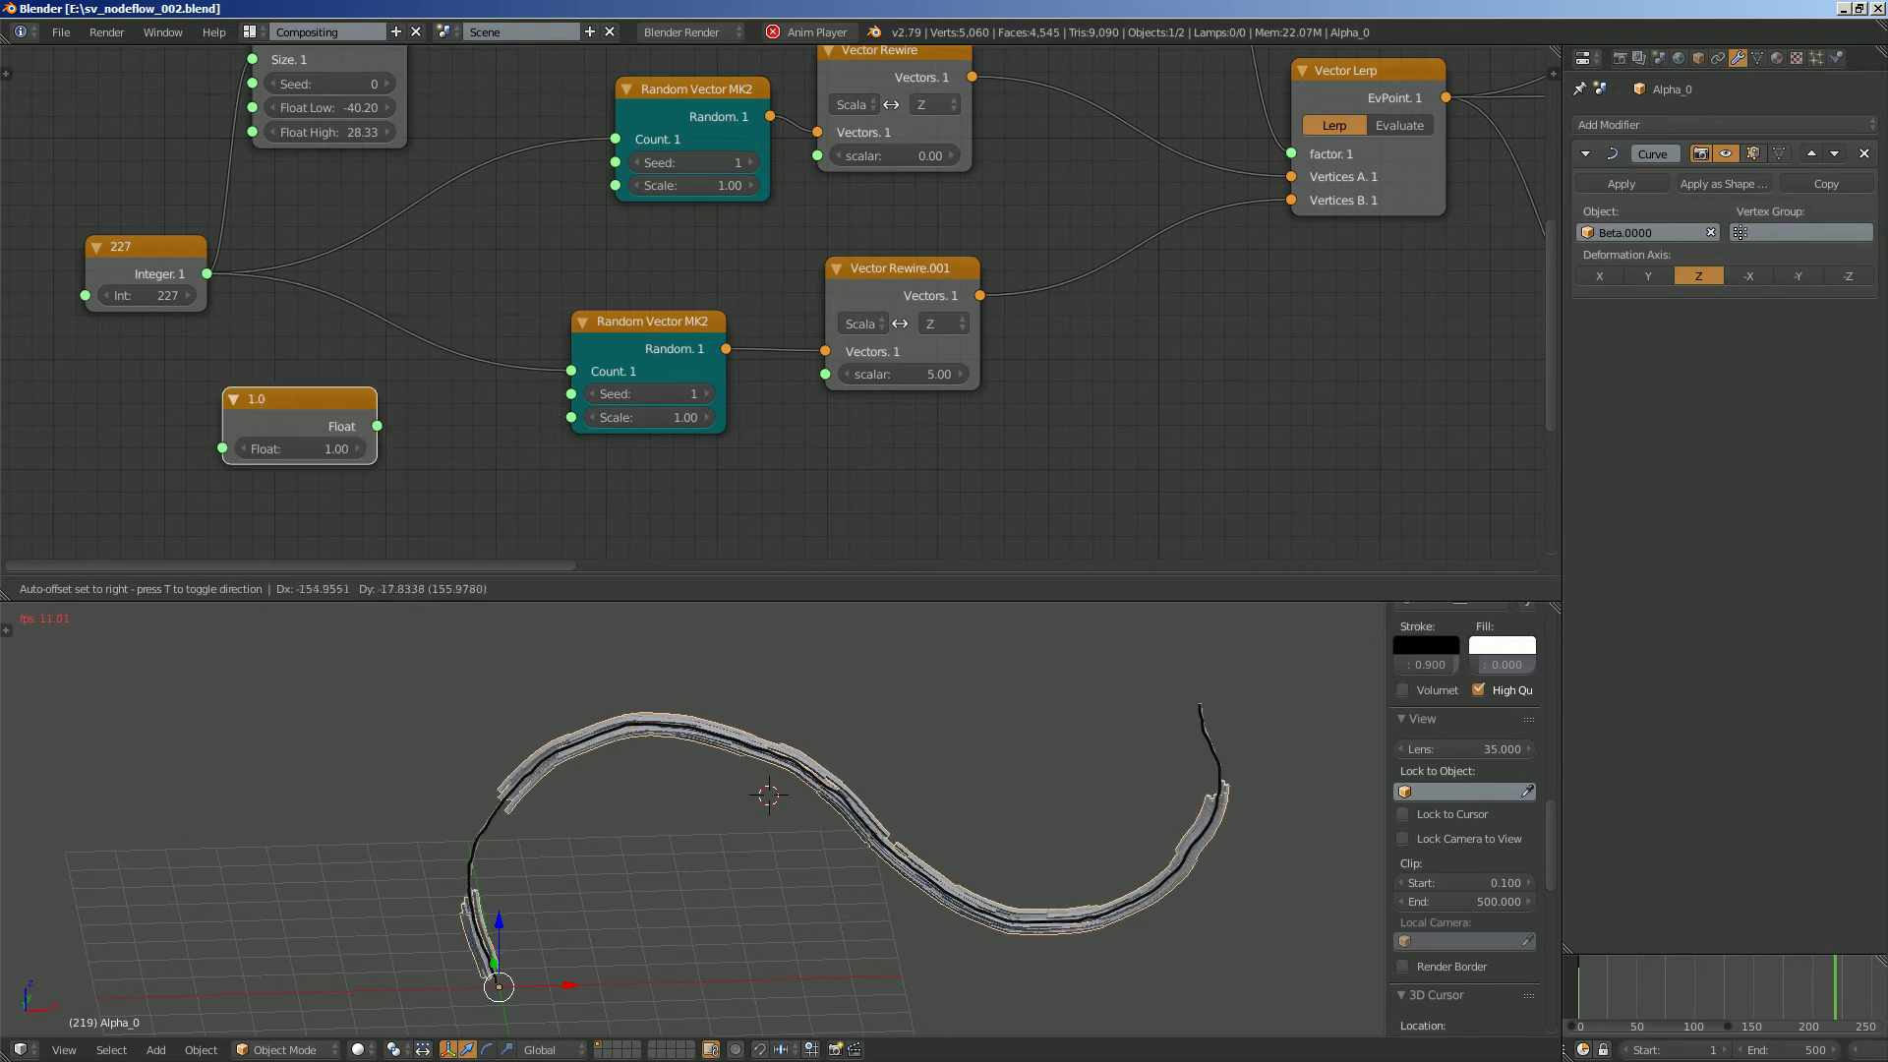
click(300, 423)
Connect the Float node to the Scale inputs of both Random Vector MK2 nodes, set it to 3.19, and save.
drag(377, 426, 492, 309)
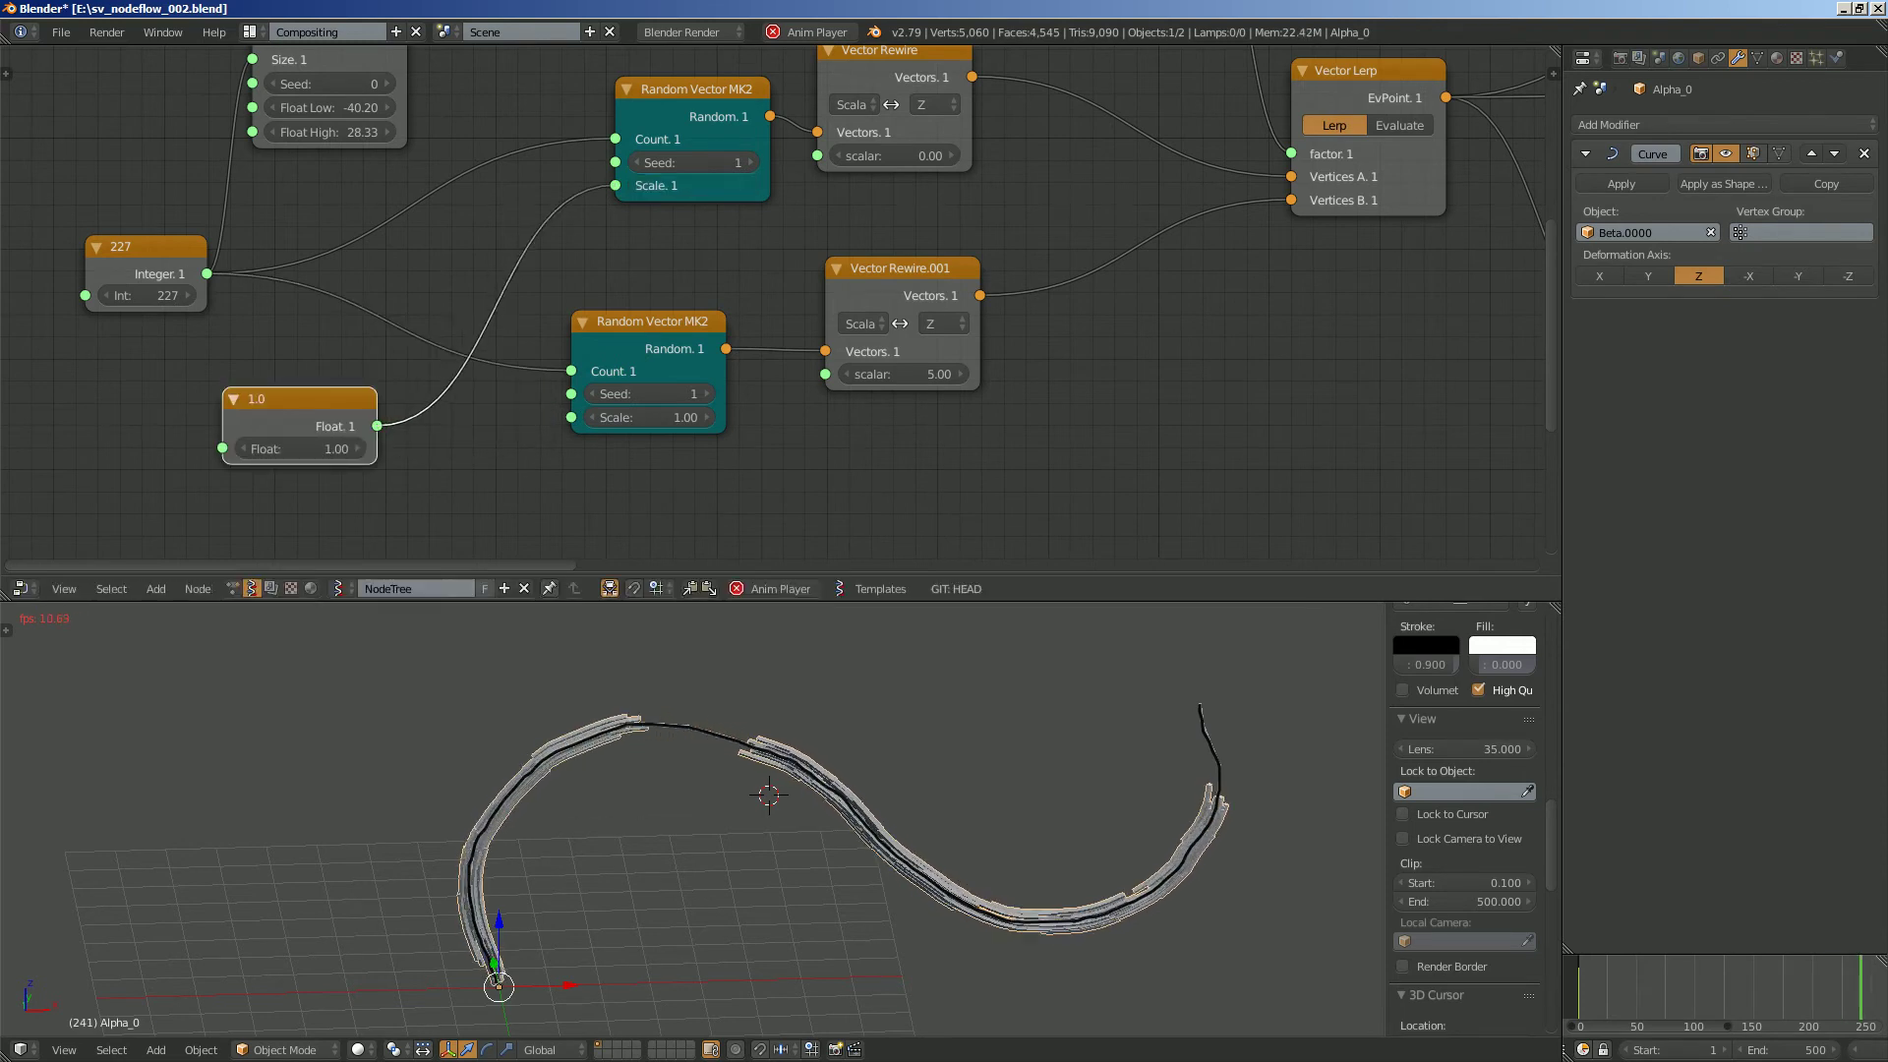
drag(377, 425, 571, 417)
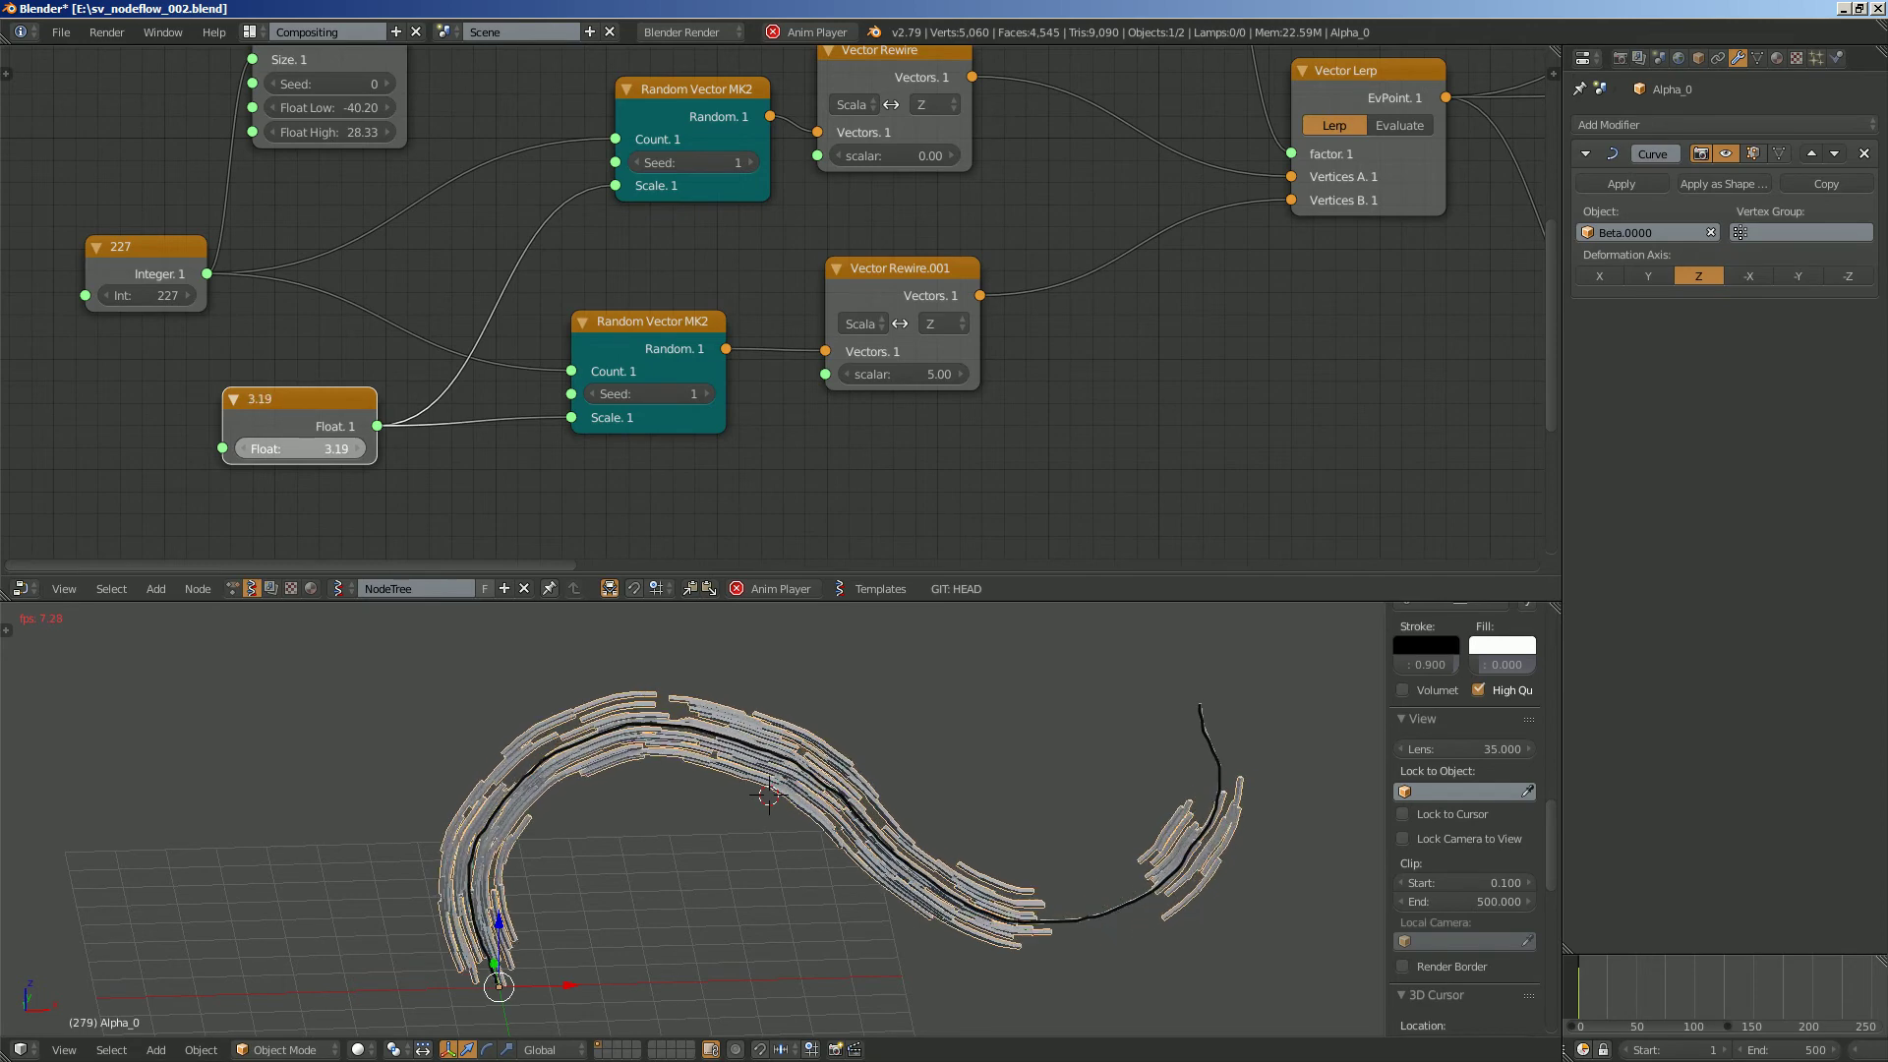
key(ctrl+s)
Set the MODULO node's y value to 4.44 while viewing the flowing columns from the side.
middle_drag(728, 747, 477, 718)
middle_drag(329, 162, 457, 377)
middle_drag(1104, 295, 738, 309)
scroll(757, 312, down, 2)
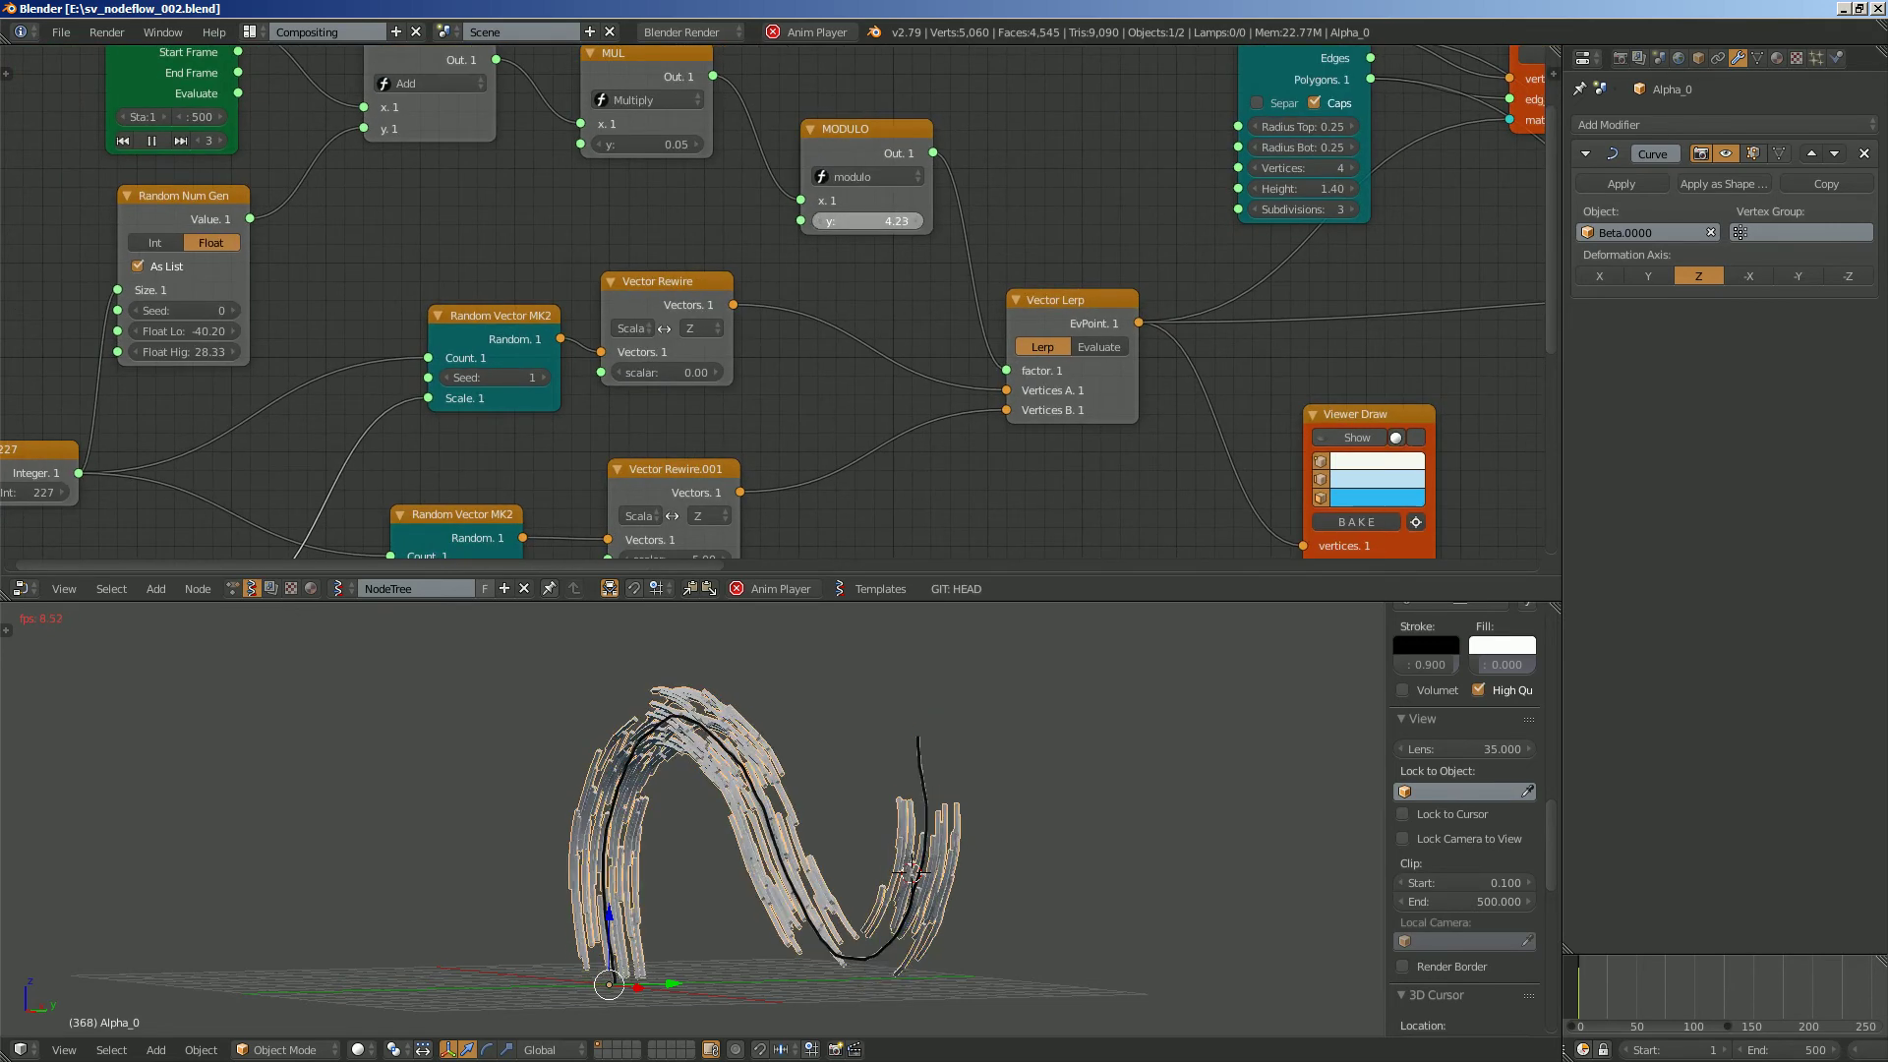
drag(867, 221, 874, 222)
middle_drag(845, 738, 1023, 748)
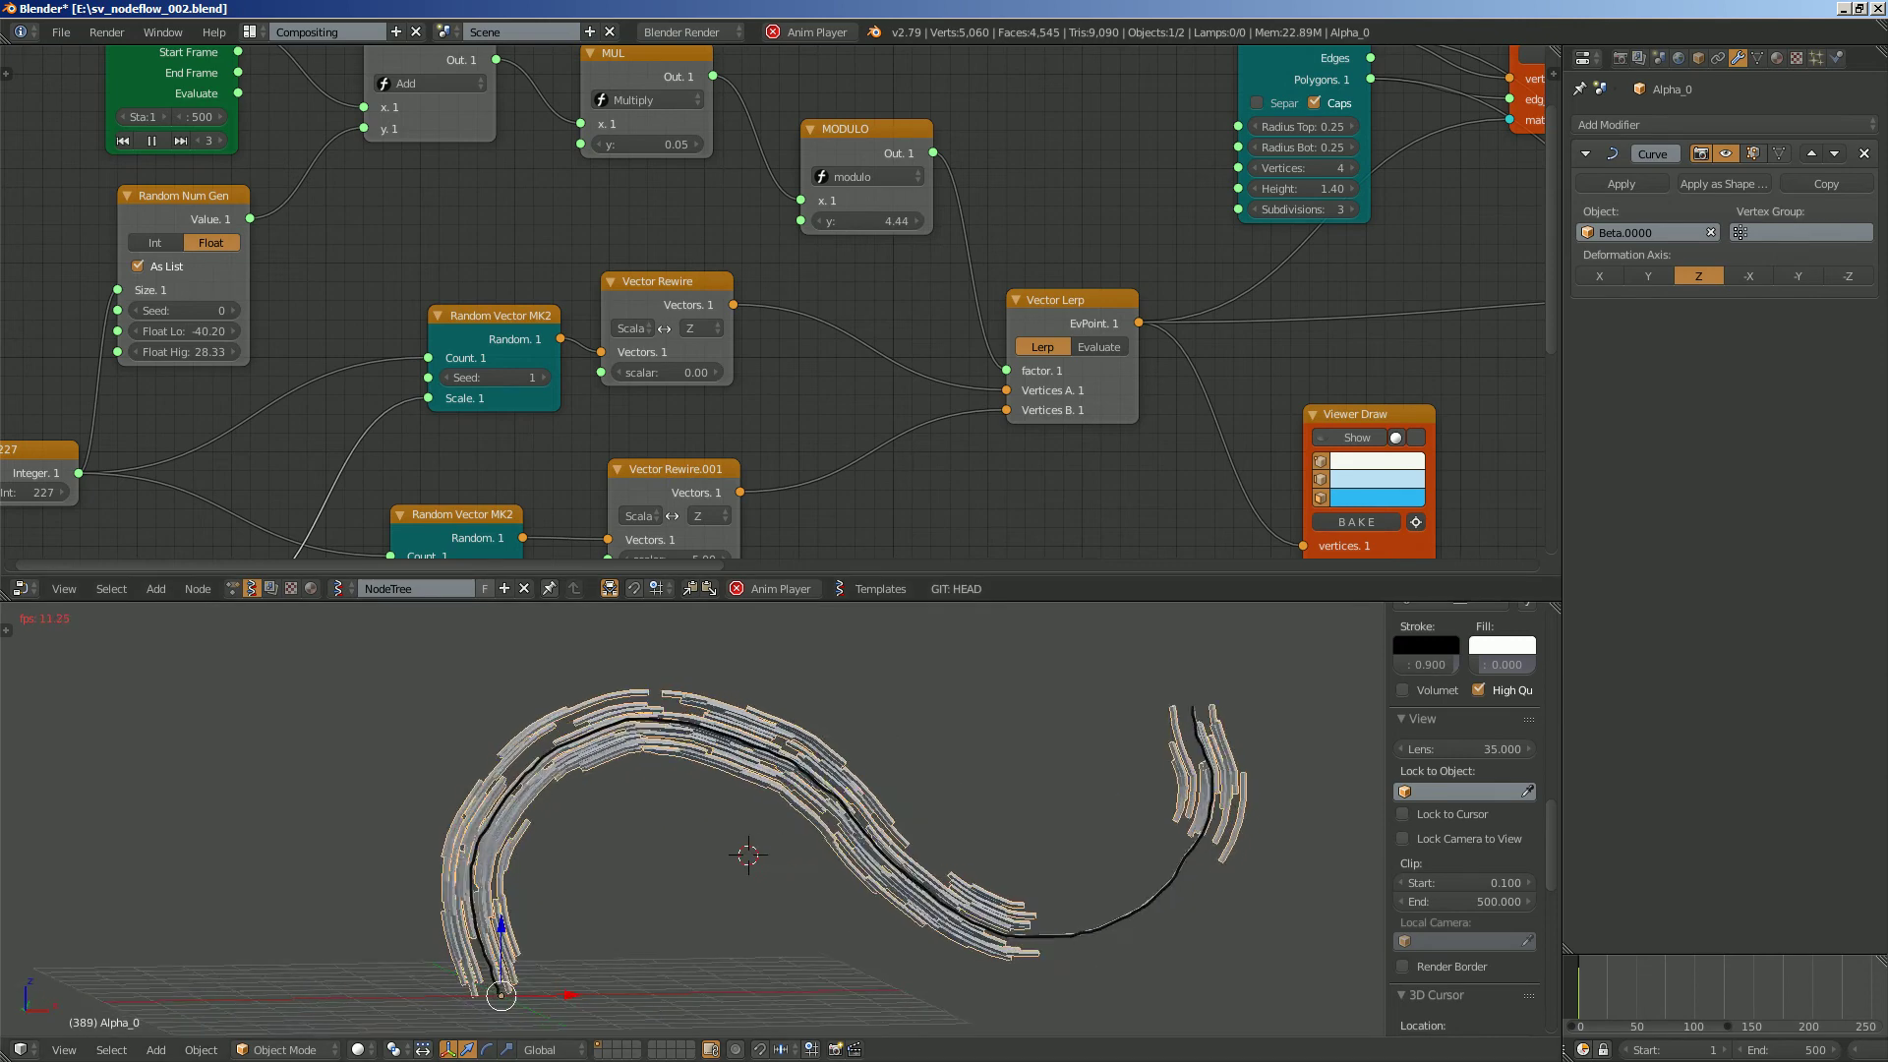
key(Return)
Set the Cylinder node's Subdivisions to 6 and move the node up slightly.
middle_drag(1278, 177, 789, 261)
middle_drag(1227, 207, 852, 245)
scroll(852, 246, up, 3)
click(393, 355)
click(393, 355)
click(393, 355)
drag(340, 108, 316, 70)
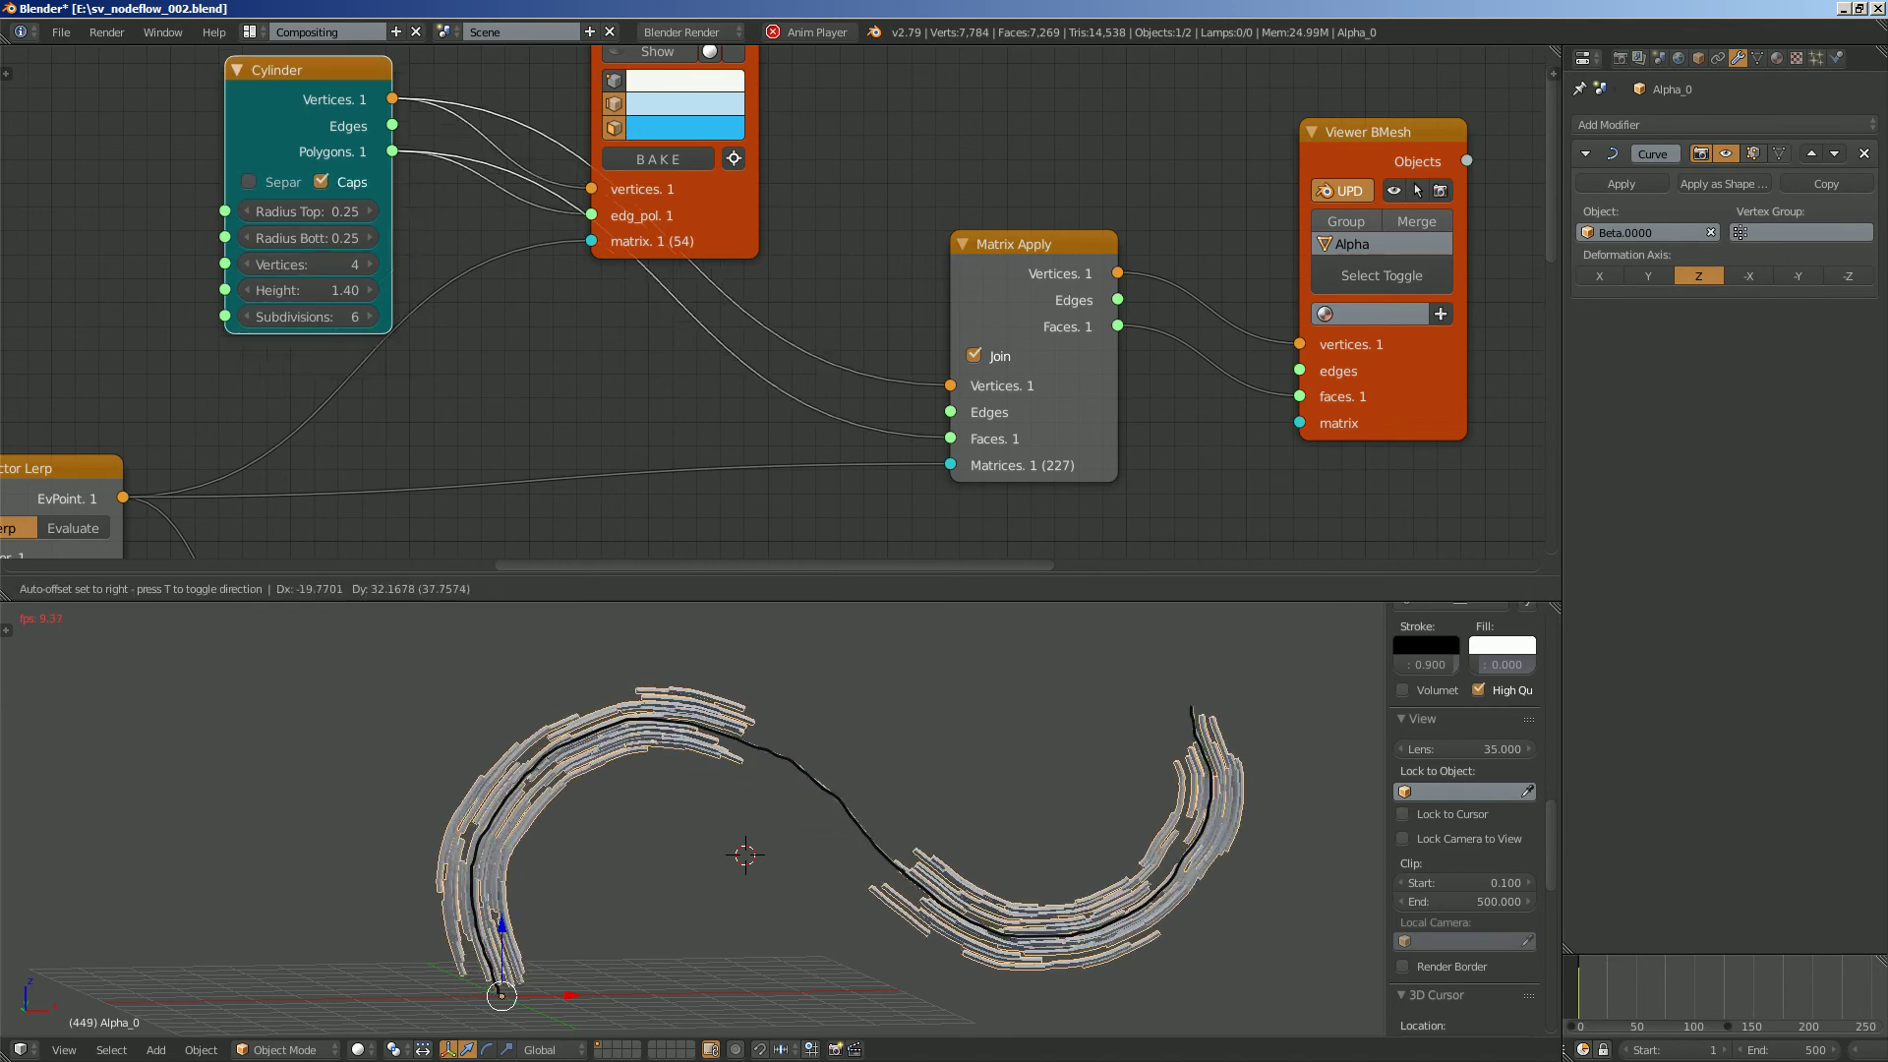
middle_drag(324, 98, 558, 268)
Stop the animation playback and save over the existing file.
key(Escape)
middle_drag(669, 767, 639, 779)
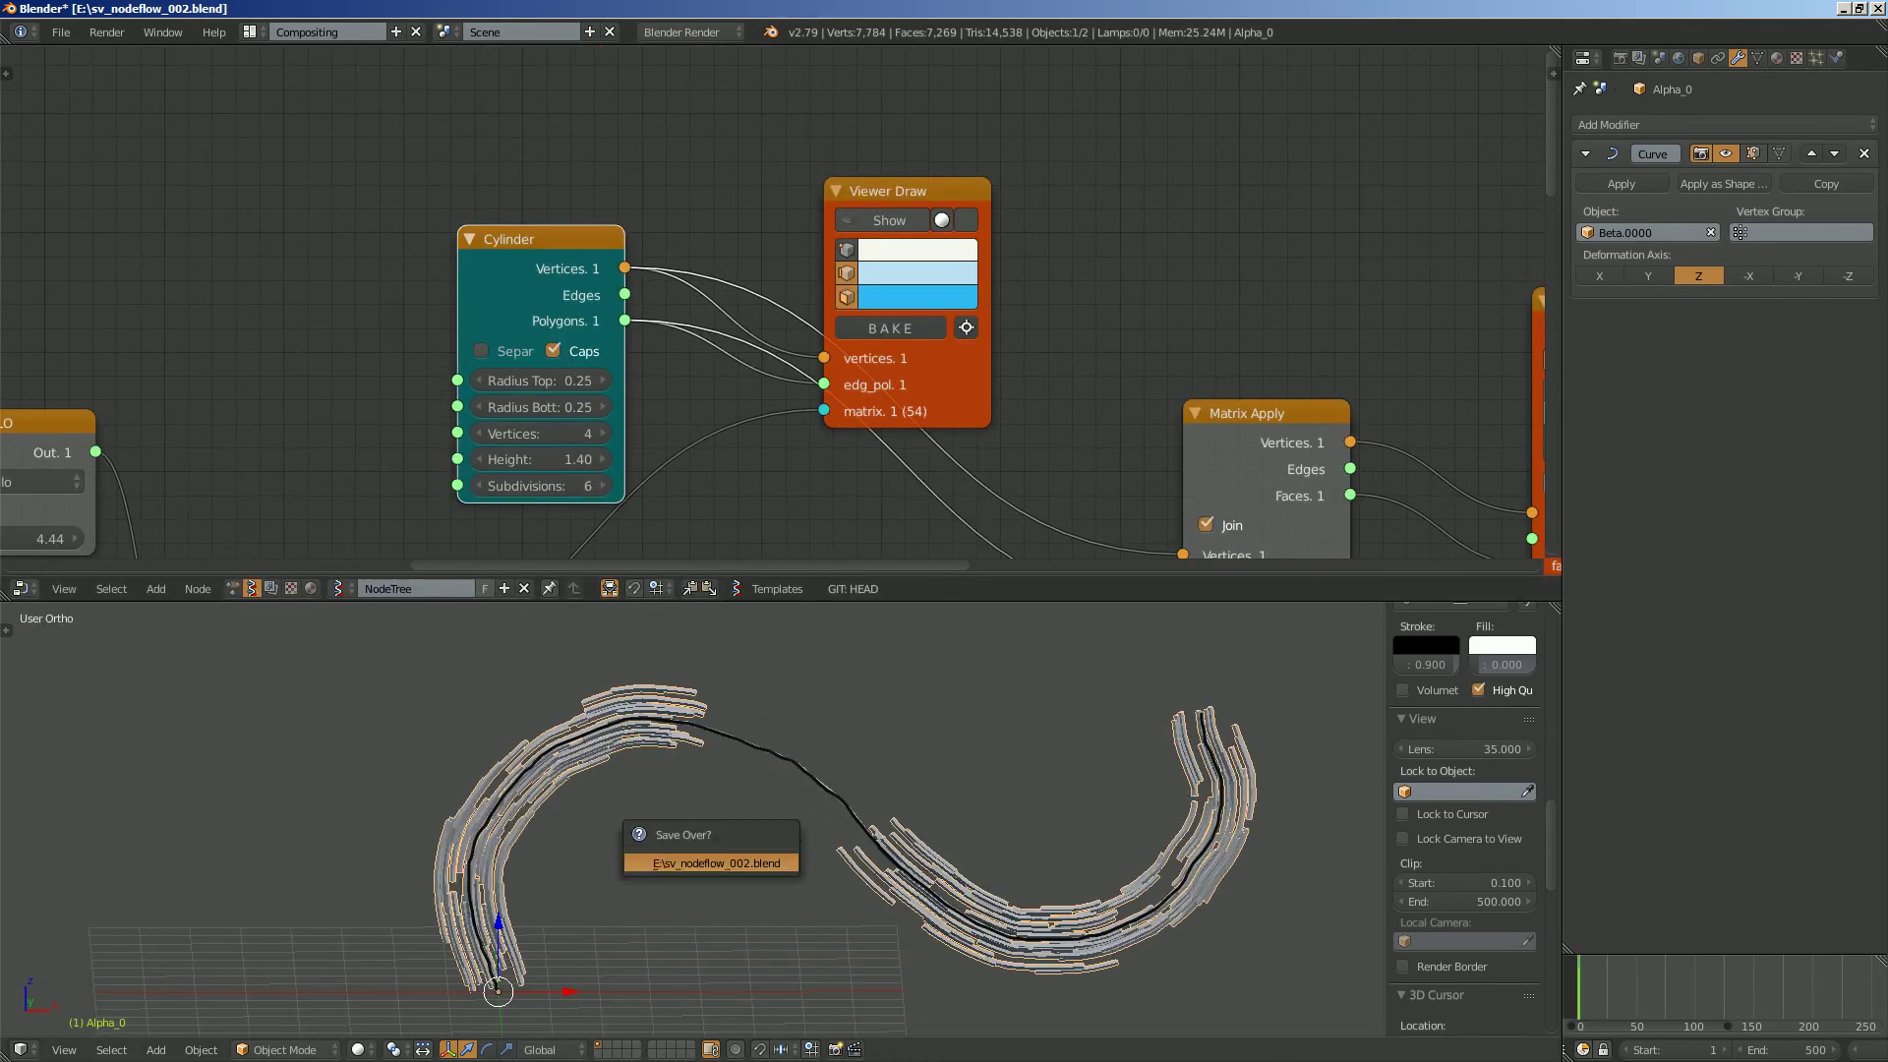
scroll(776, 314, up, 1)
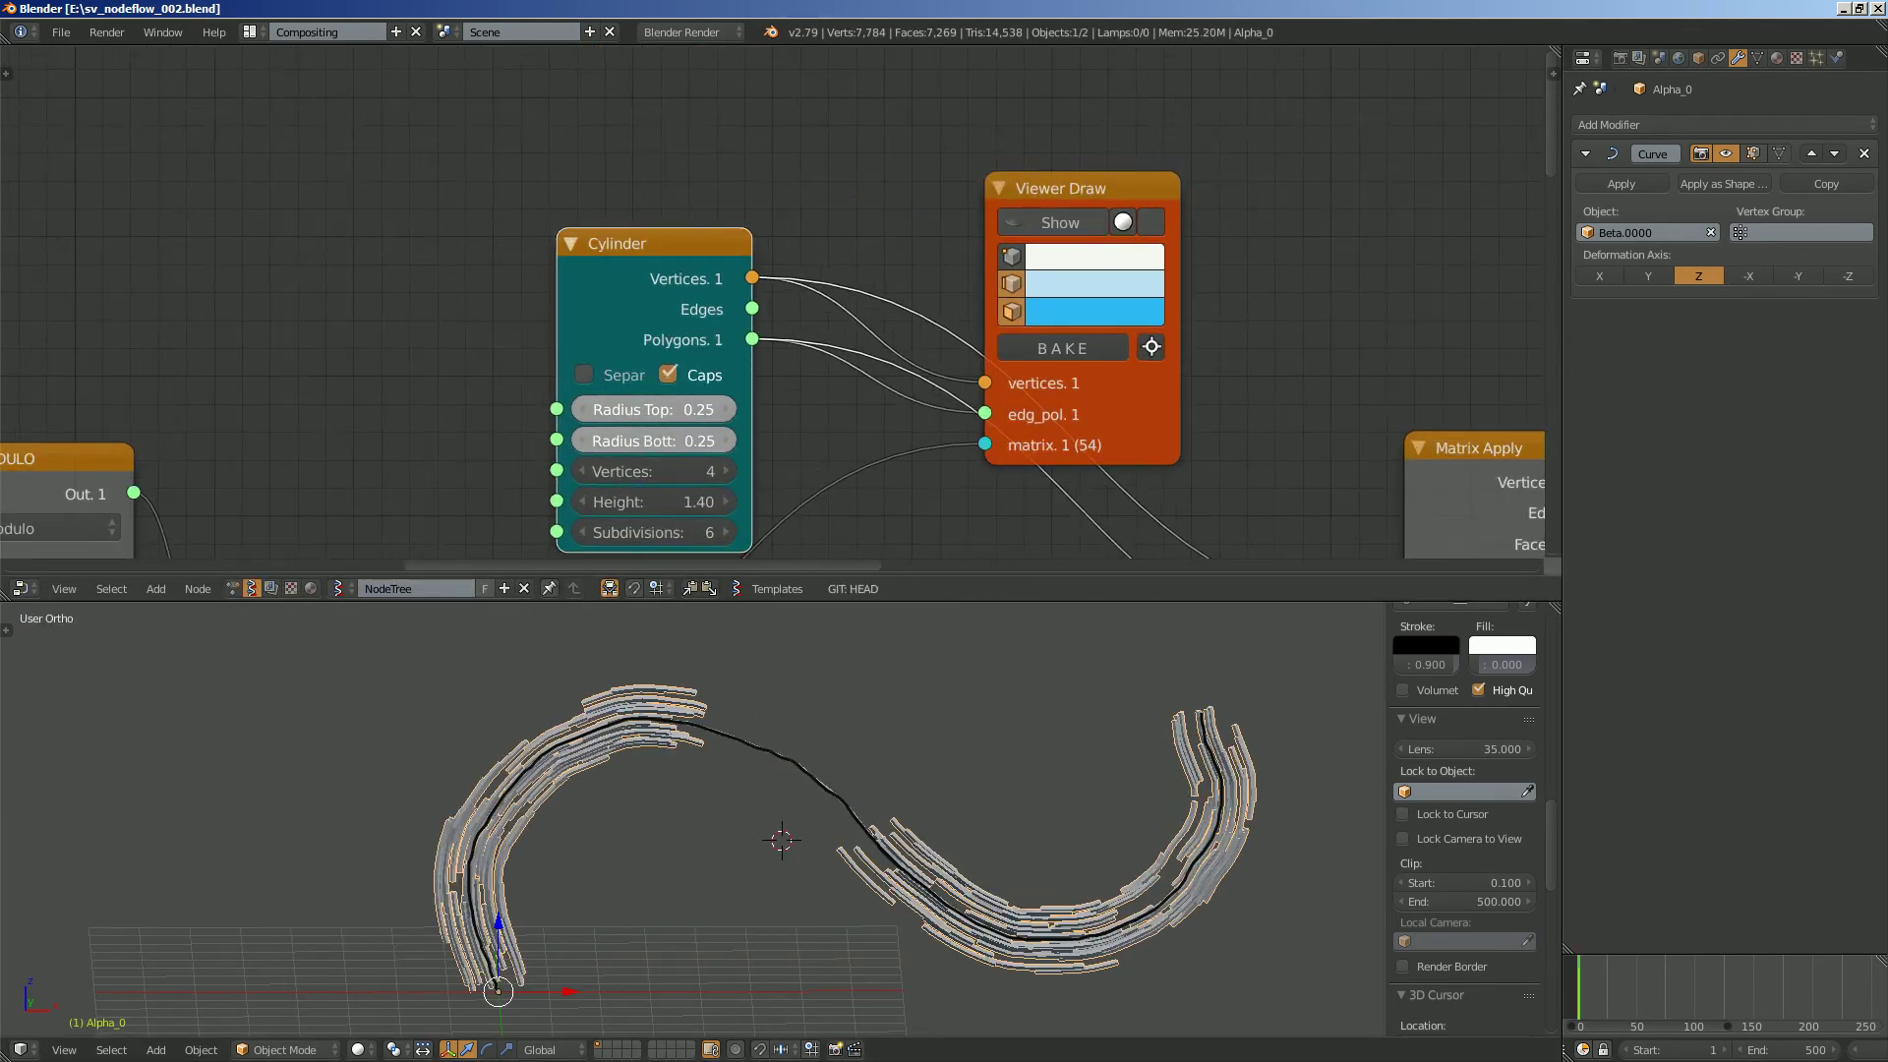
Set the Cylinder's Radius Top and Radius Bottom to 0.73 and shift the node upward.
mouse_move(653, 441)
mouse_down()
mouse_move(733, 440)
mouse_move(678, 441)
mouse_up()
mouse_move(767, 767)
middle_down()
mouse_move(546, 778)
mouse_move(767, 784)
middle_up()
middle_drag(688, 373, 833, 316)
scroll(833, 316, up, 1)
drag(797, 177, 825, 116)
middle_drag(610, 182, 609, 215)
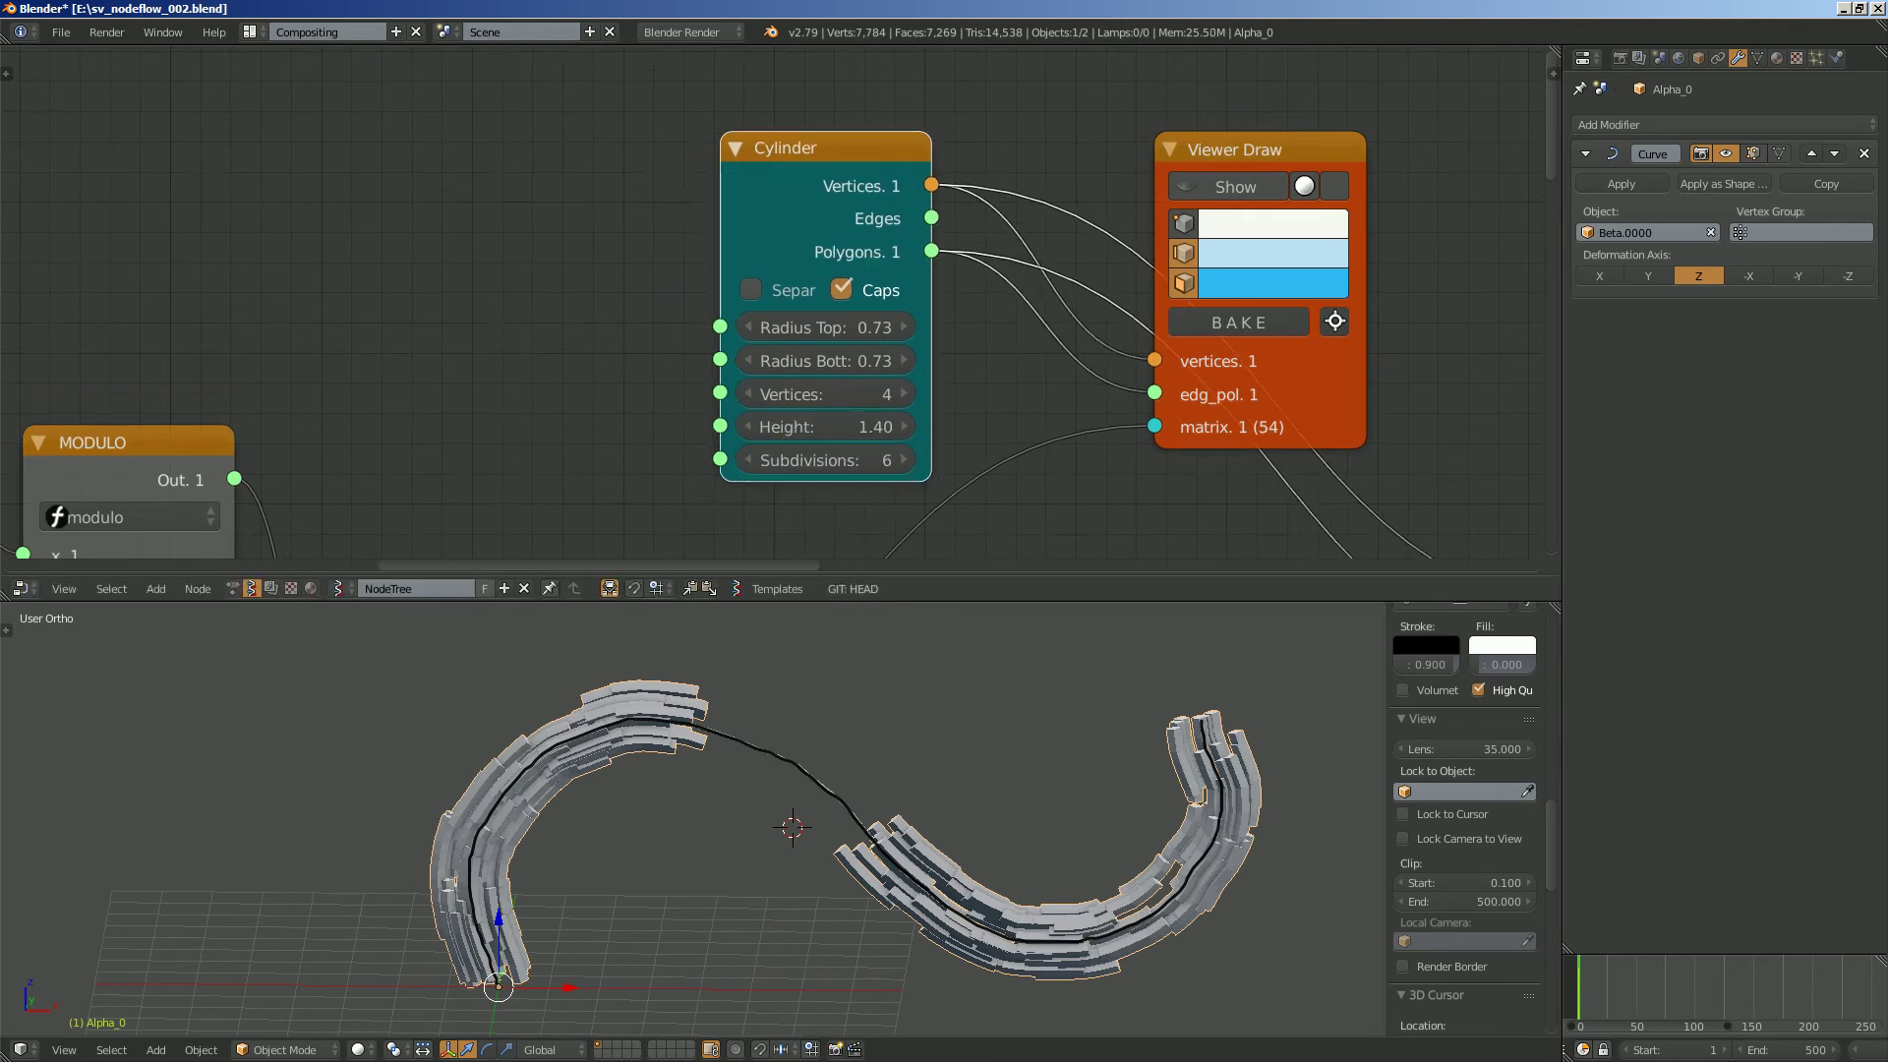
Add a Random Num Gen node next to the Cylinder node.
key(shift+a)
click(496, 214)
text(random n)
key(Return)
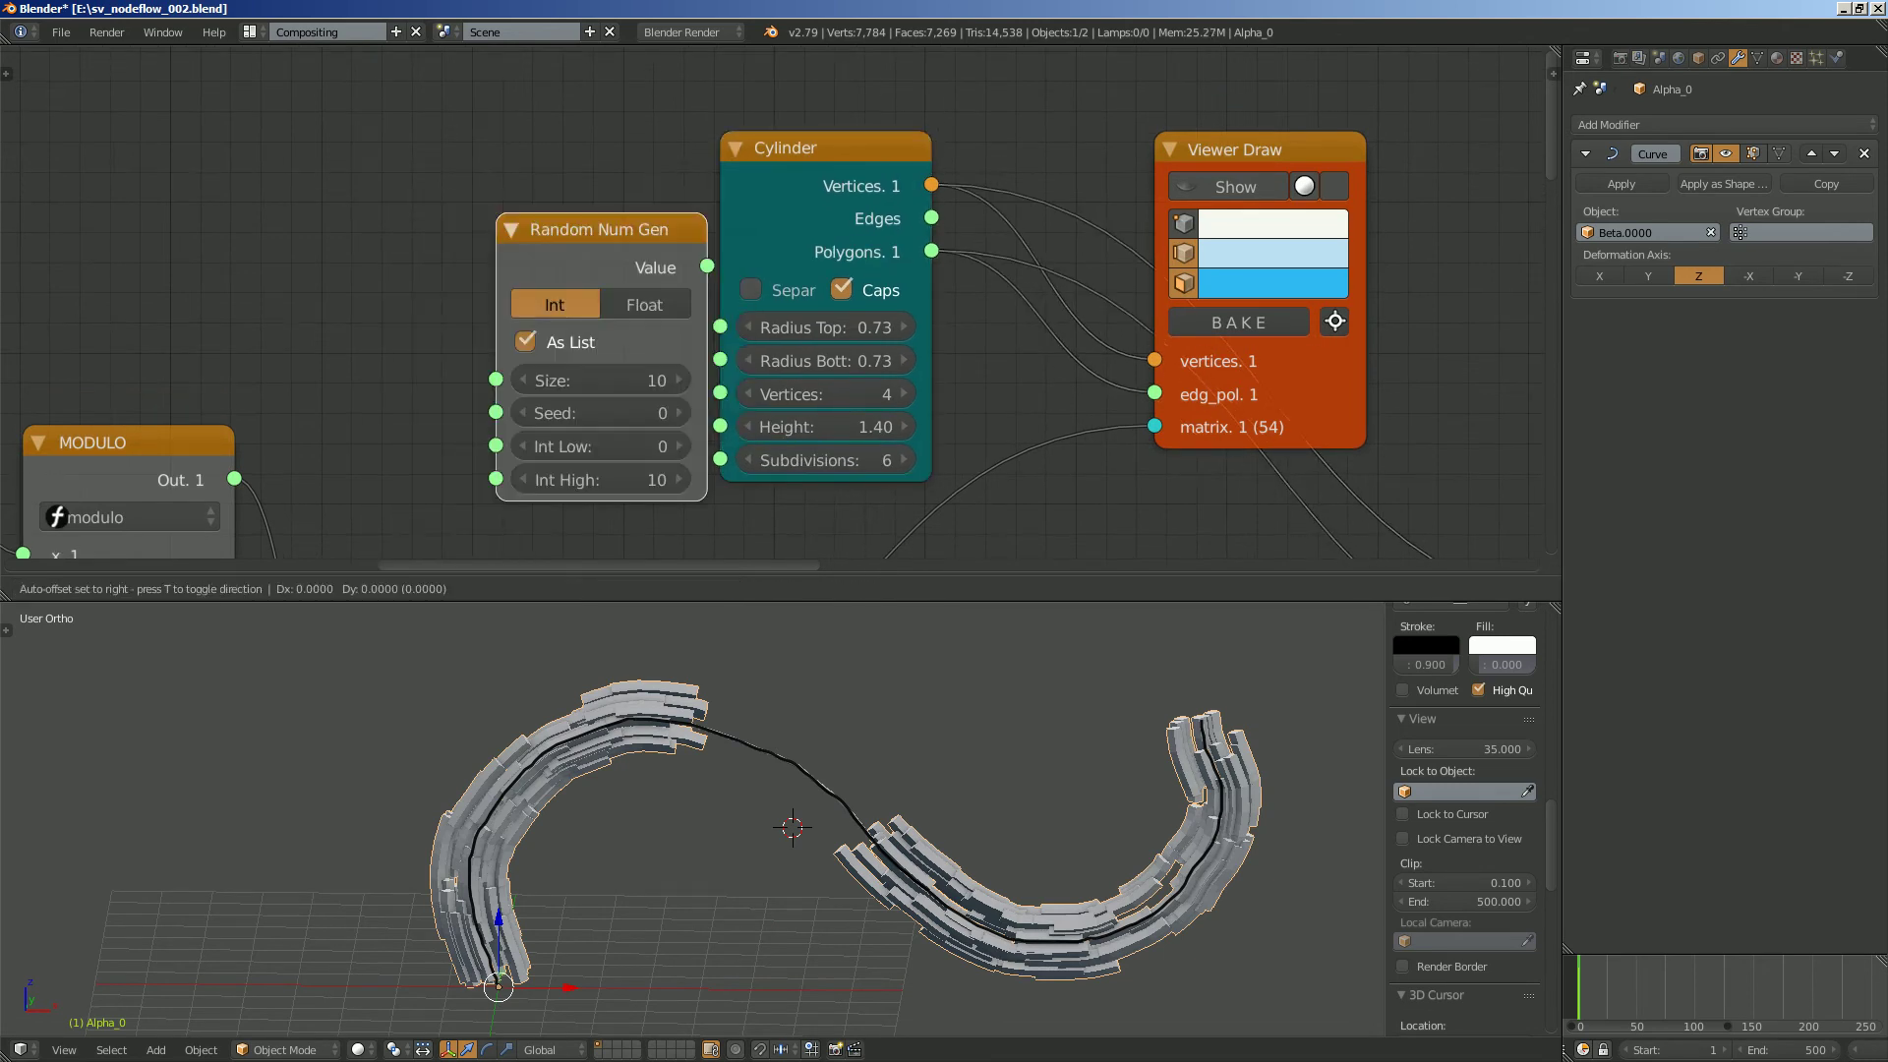
Switch the new Random Num Gen to Float with a Float Low of 0.42, and feed the Integer node into its Size.
scroll(324, 157, down, 3)
middle_drag(324, 157, 950, 145)
scroll(949, 145, down, 3)
middle_drag(284, 235, 611, 124)
scroll(676, 209, down, 5)
drag(404, 405, 1052, 130)
middle_drag(1183, 148, 782, 298)
scroll(781, 298, up, 8)
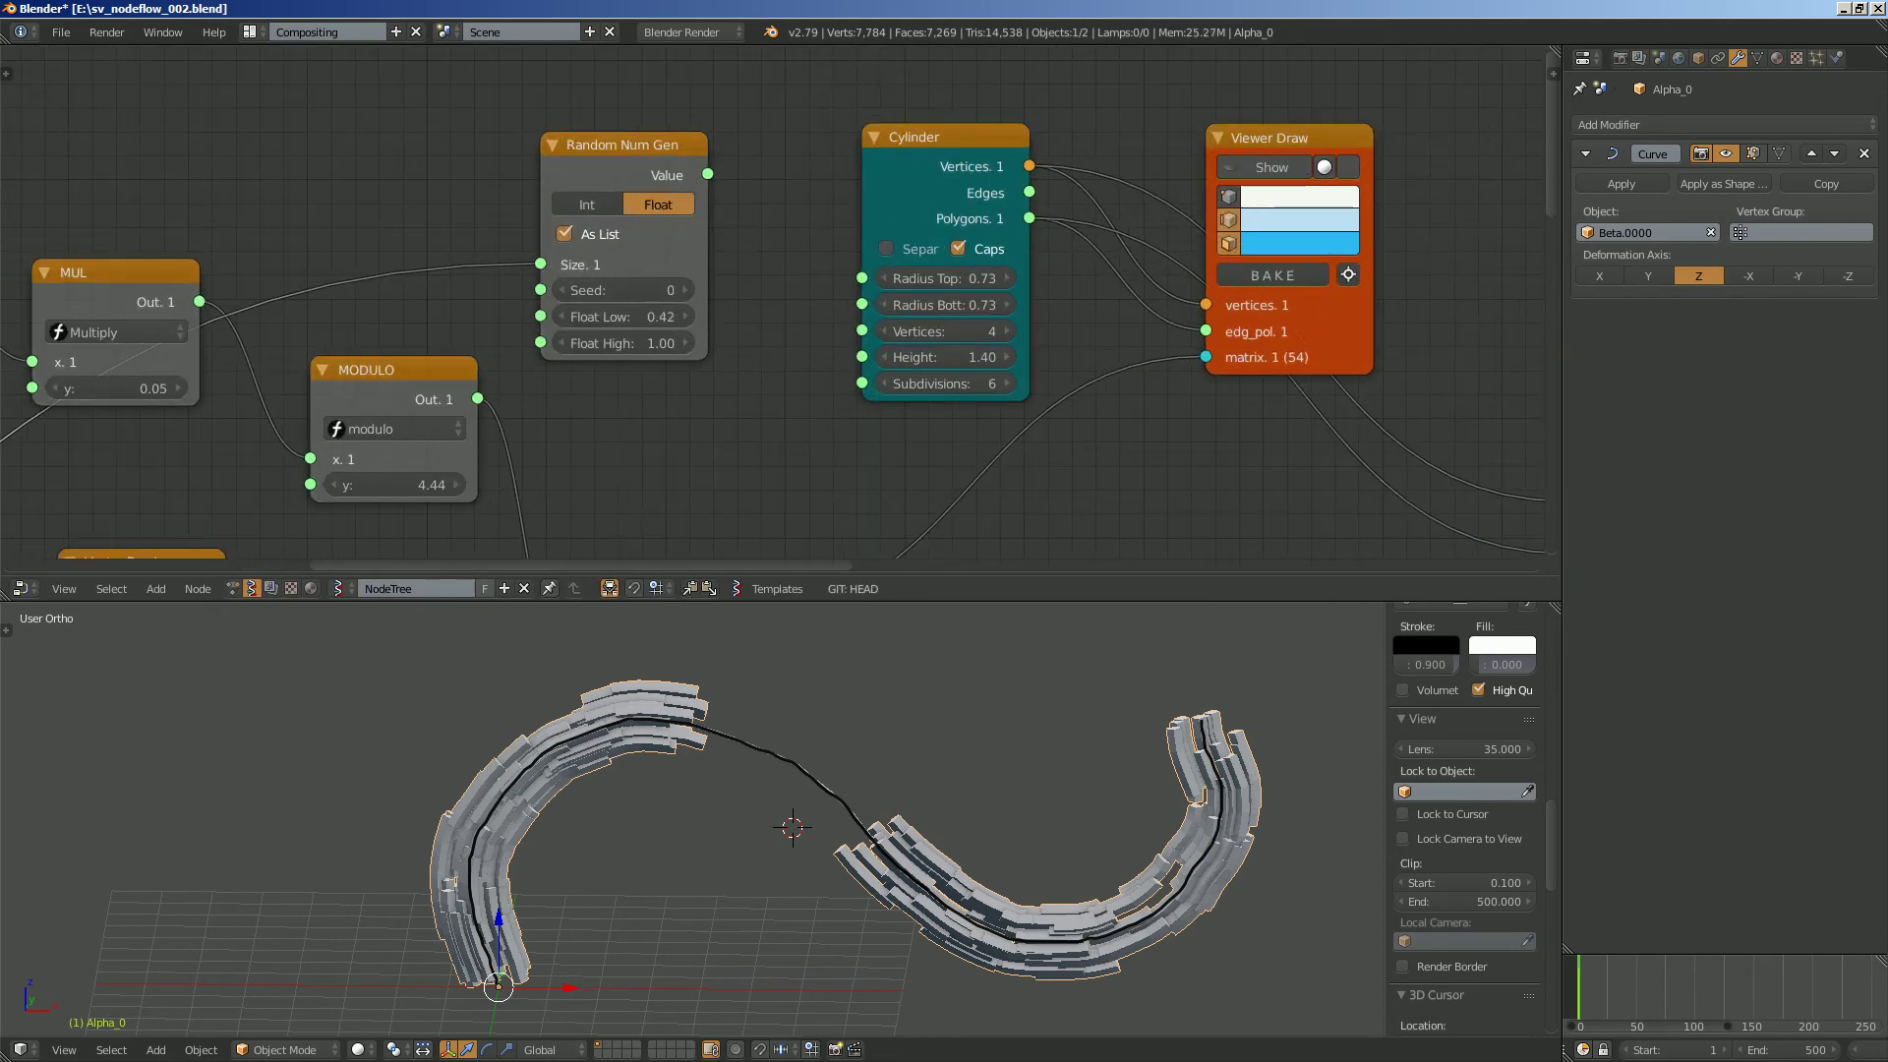
Connect the Random Num Gen's Value output to the Cylinder's Radius Top and Radius Bottom inputs.
drag(707, 174, 863, 277)
drag(707, 175, 753, 212)
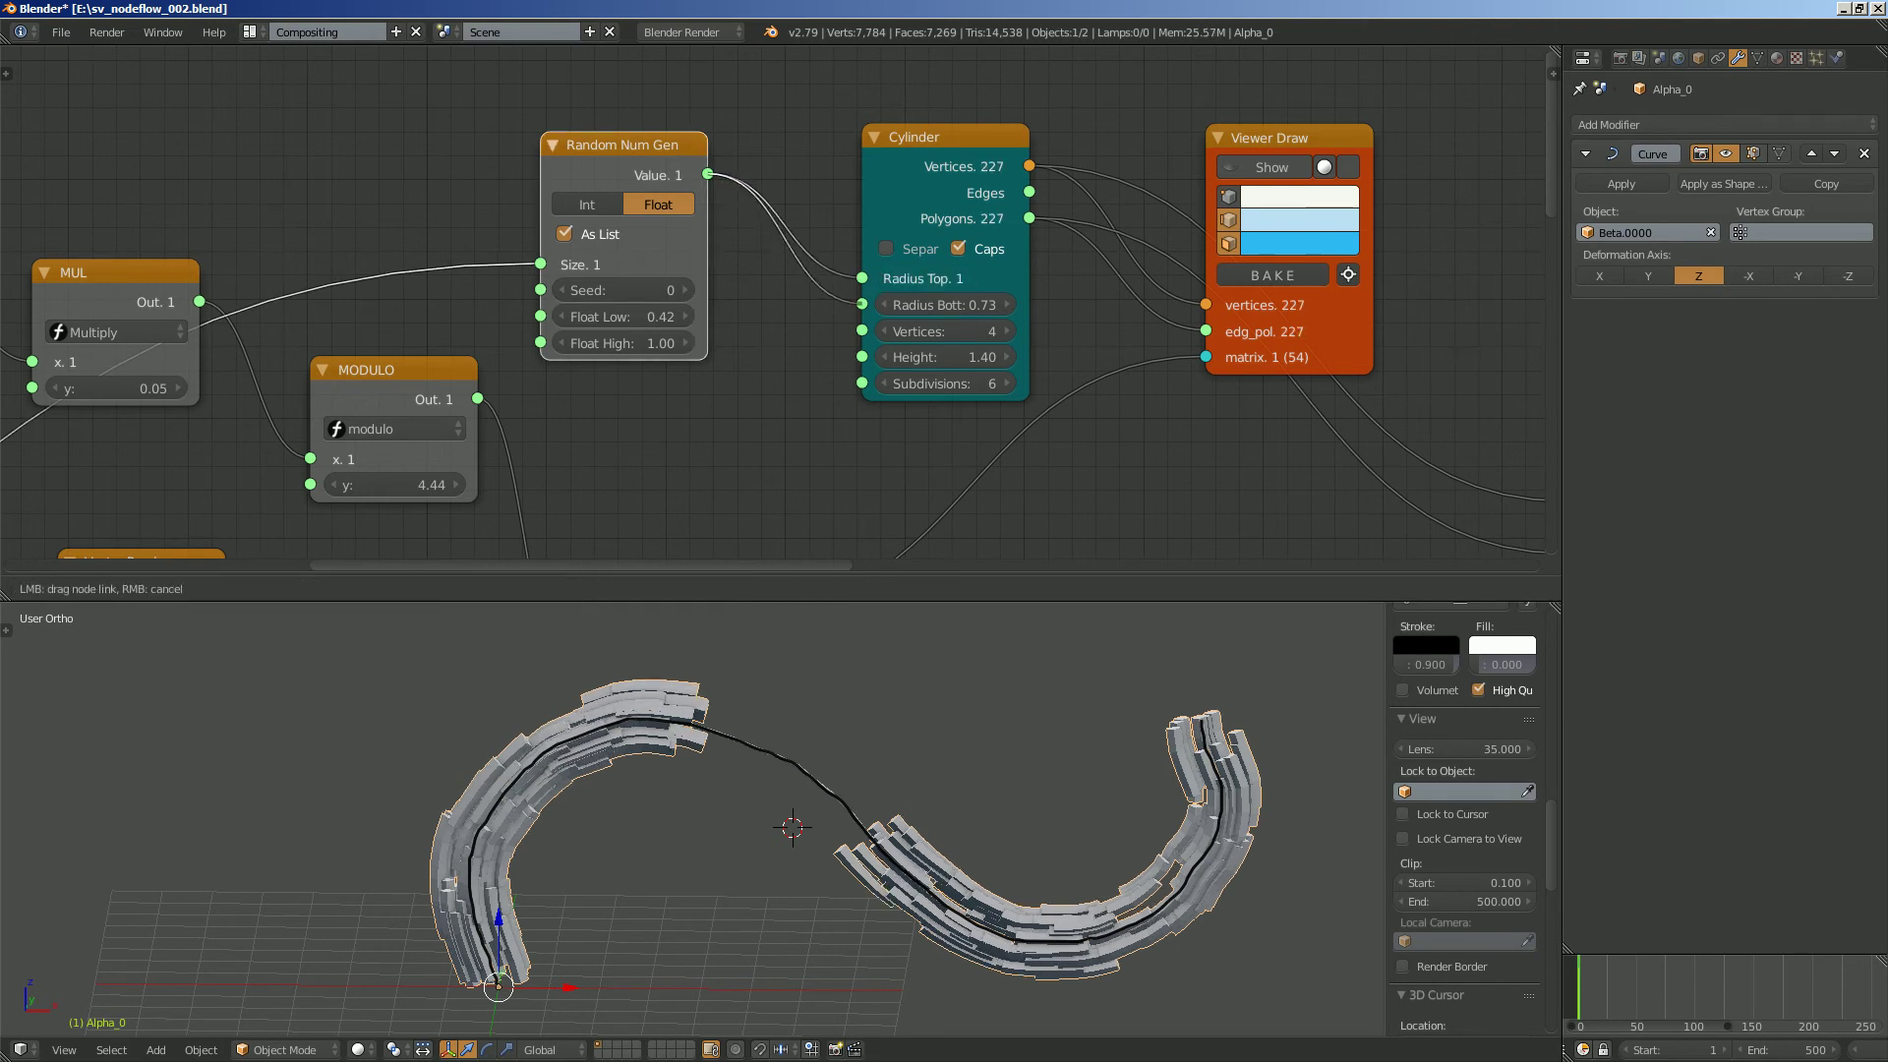
drag(861, 304, 862, 304)
middle_drag(885, 767, 747, 774)
Preview the animation with the randomized column radii, stop it, and save the file.
key(alt+a)
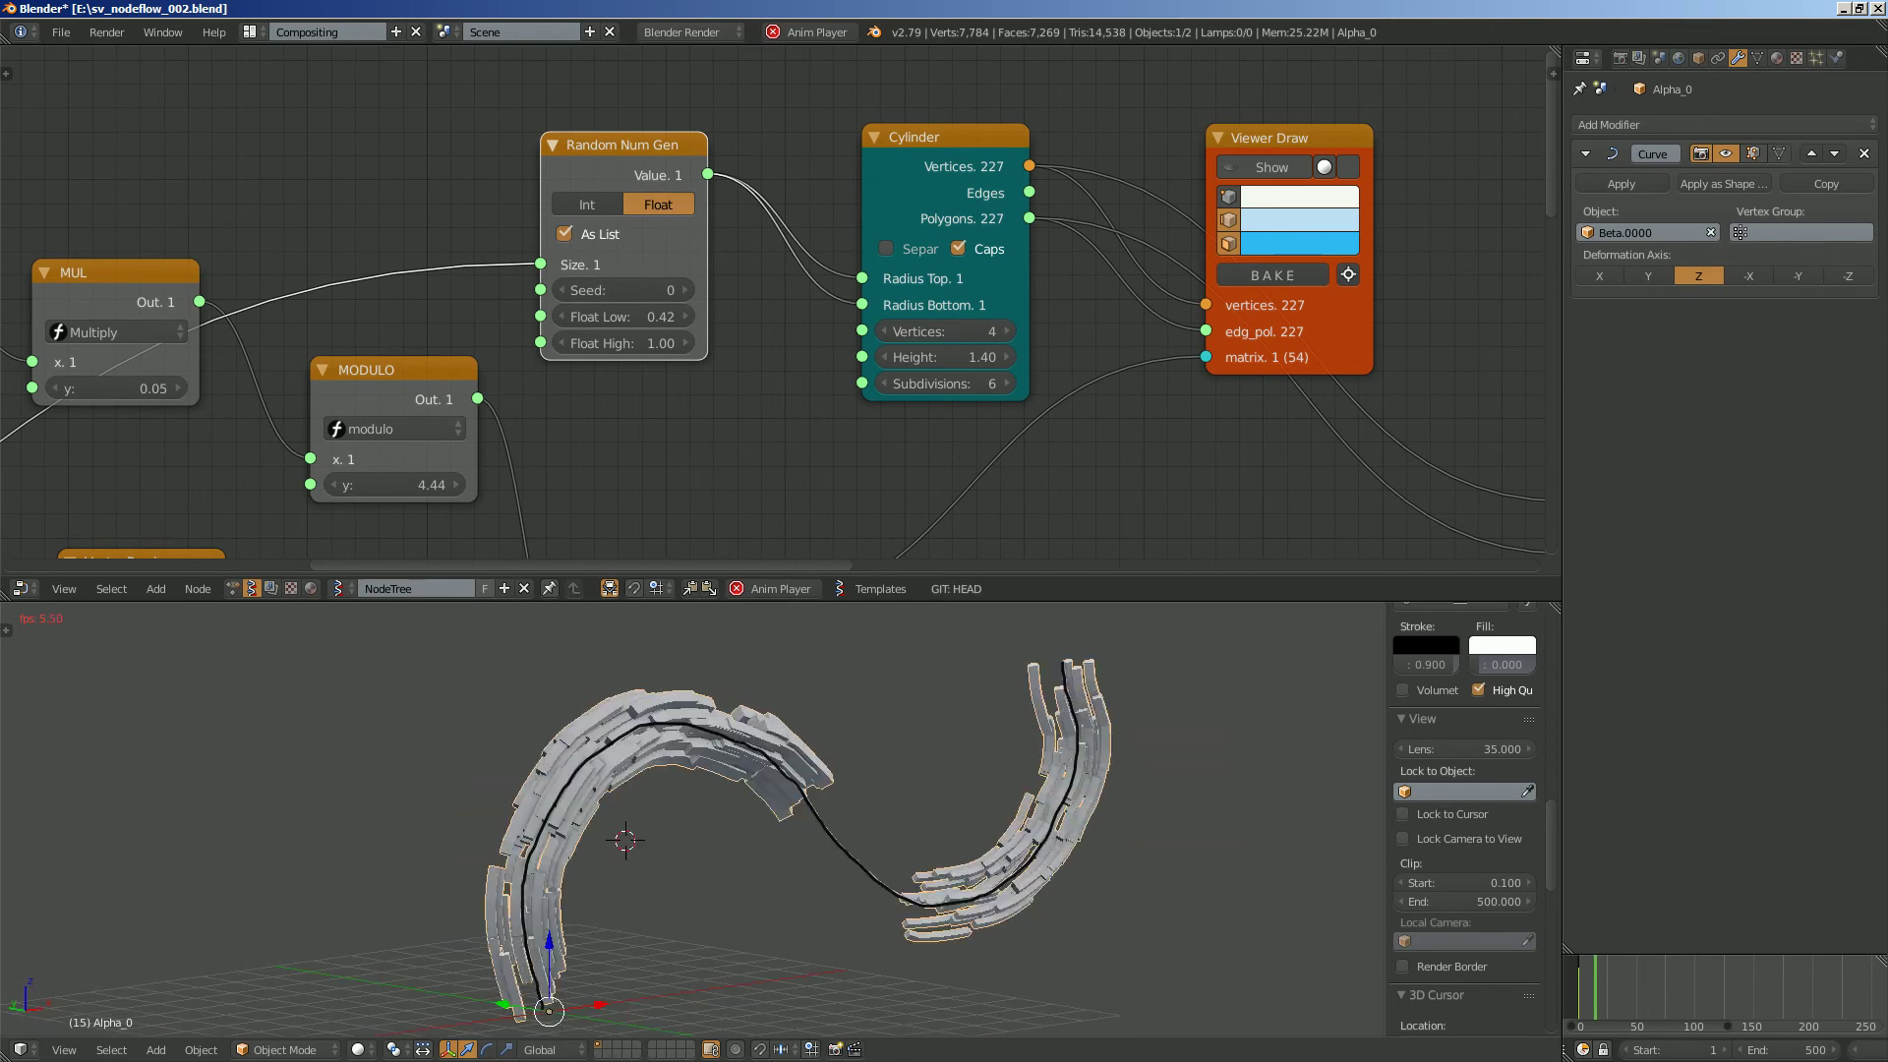
key(Escape)
key(ctrl+s)
Set the MODULO node's y value to 4.47.
middle_drag(634, 473, 1155, 285)
click(833, 332)
scroll(1135, 280, down, 1)
middle_drag(1033, 732, 966, 740)
mouse_move(949, 296)
mouse_down()
mouse_move(973, 296)
mouse_move(949, 296)
mouse_up()
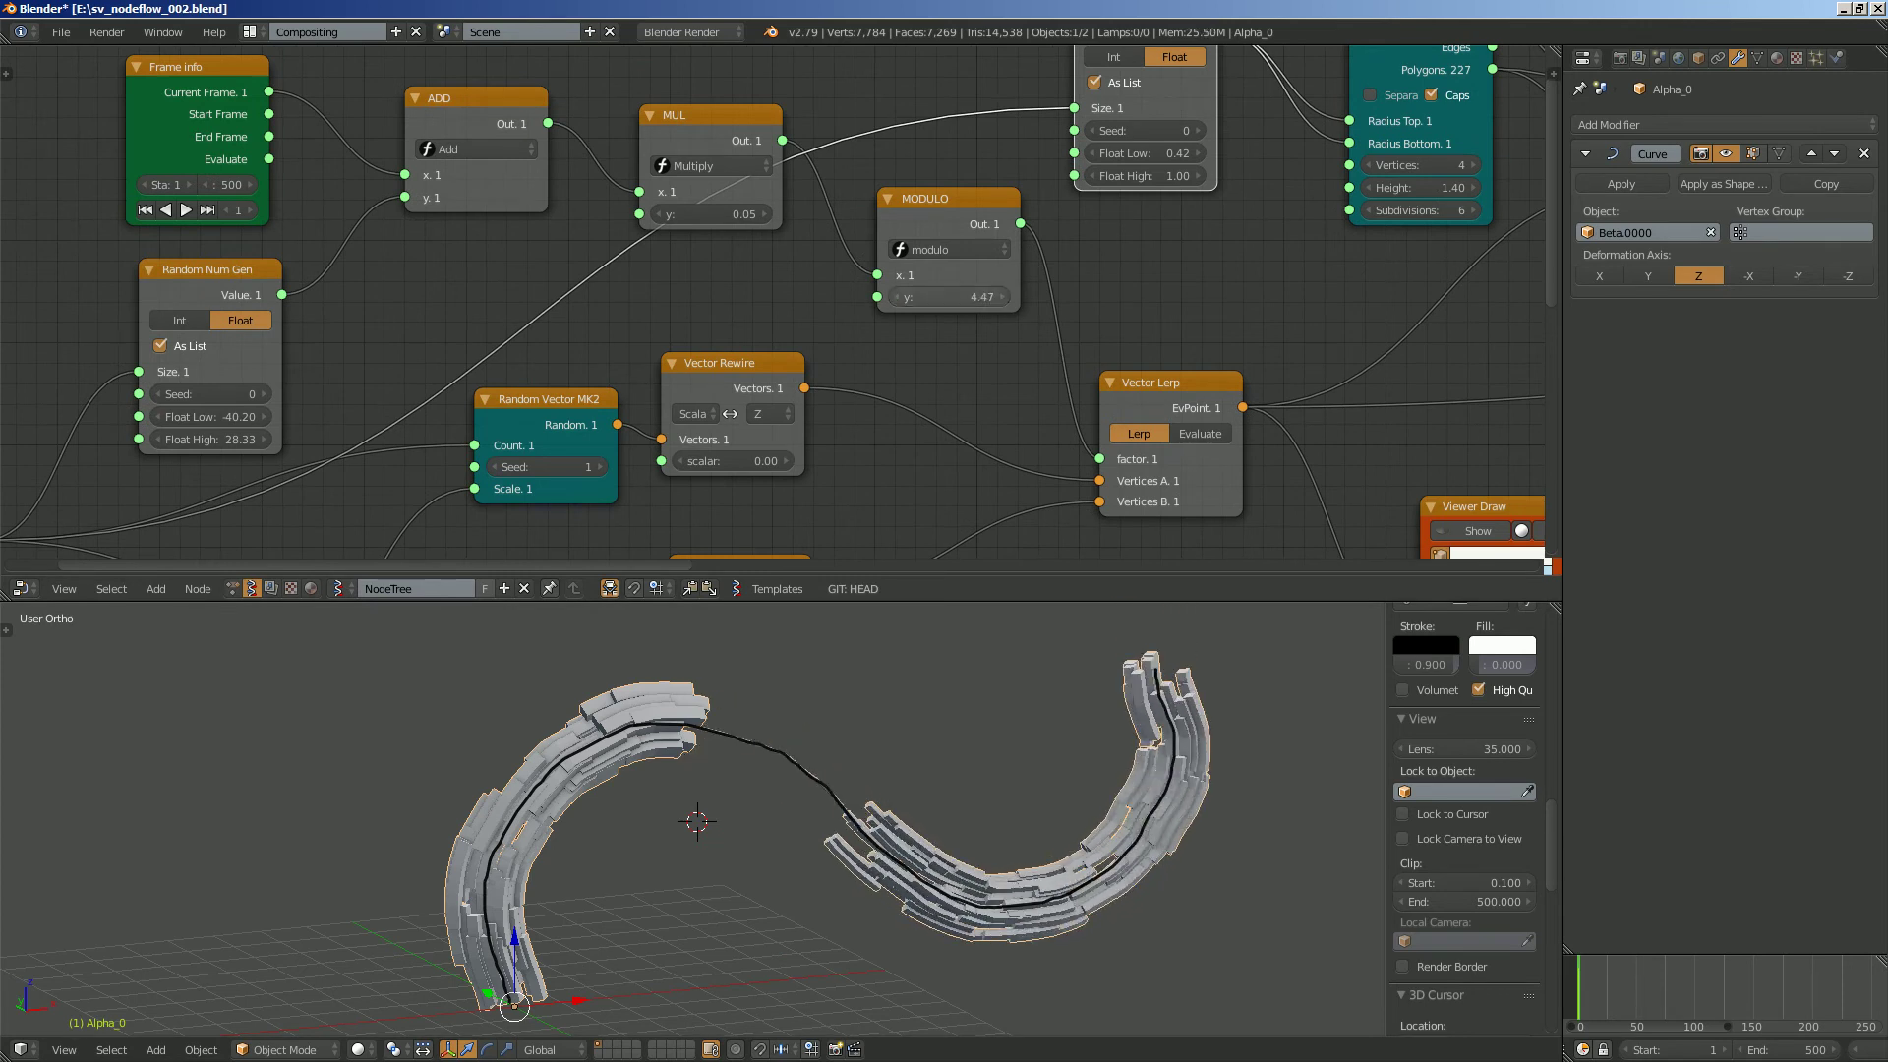
mouse_move(689, 786)
middle_down()
mouse_move(727, 786)
mouse_move(684, 782)
middle_up()
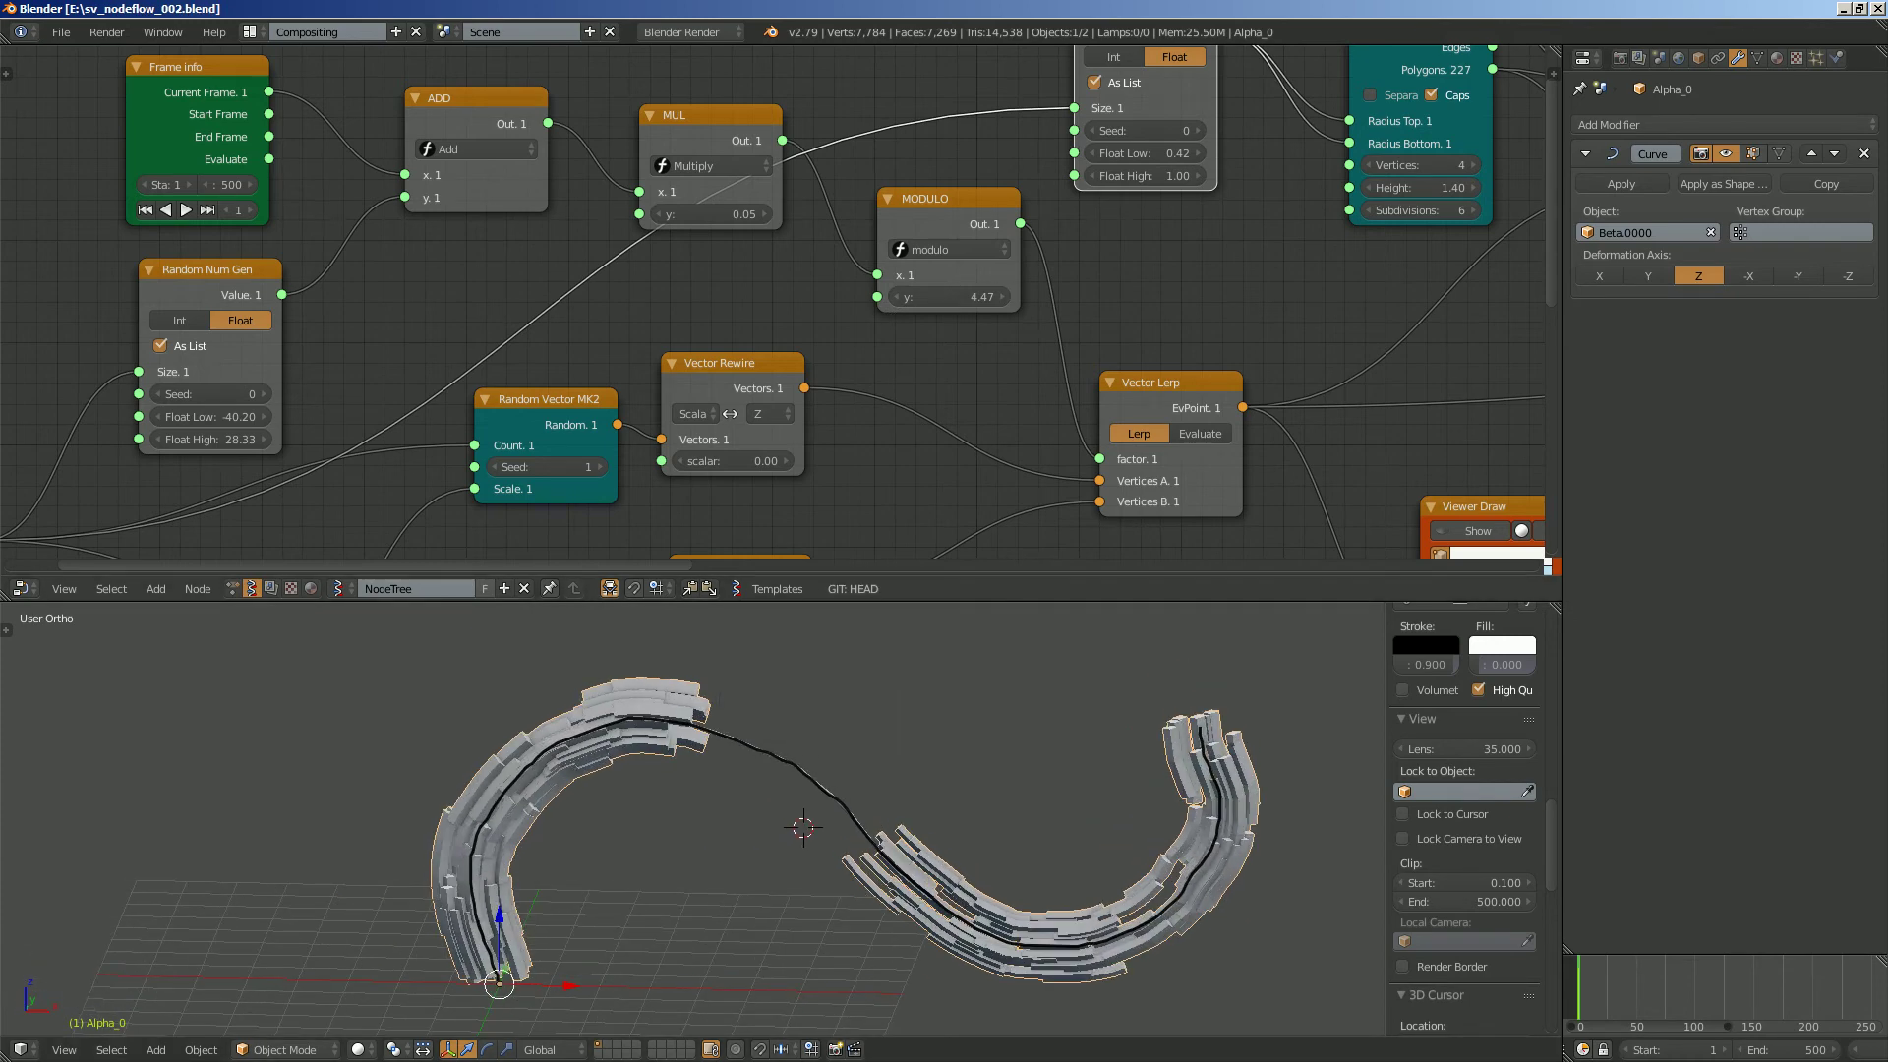
Set the Polyline Viewer MK1's radii to 0.48 and twist to 0.62.
middle_drag(708, 334, 868, 218)
scroll(1180, 295, down, 3)
mouse_move(1279, 315)
middle_down()
mouse_move(944, 290)
mouse_move(213, 158)
middle_up()
middle_drag(1377, 472, 1013, 250)
scroll(1013, 251, up, 1)
middle_drag(1013, 251, 237, 242)
mouse_move(688, 787)
middle_down()
mouse_move(653, 792)
mouse_move(708, 785)
middle_up()
scroll(666, 563, up, 2)
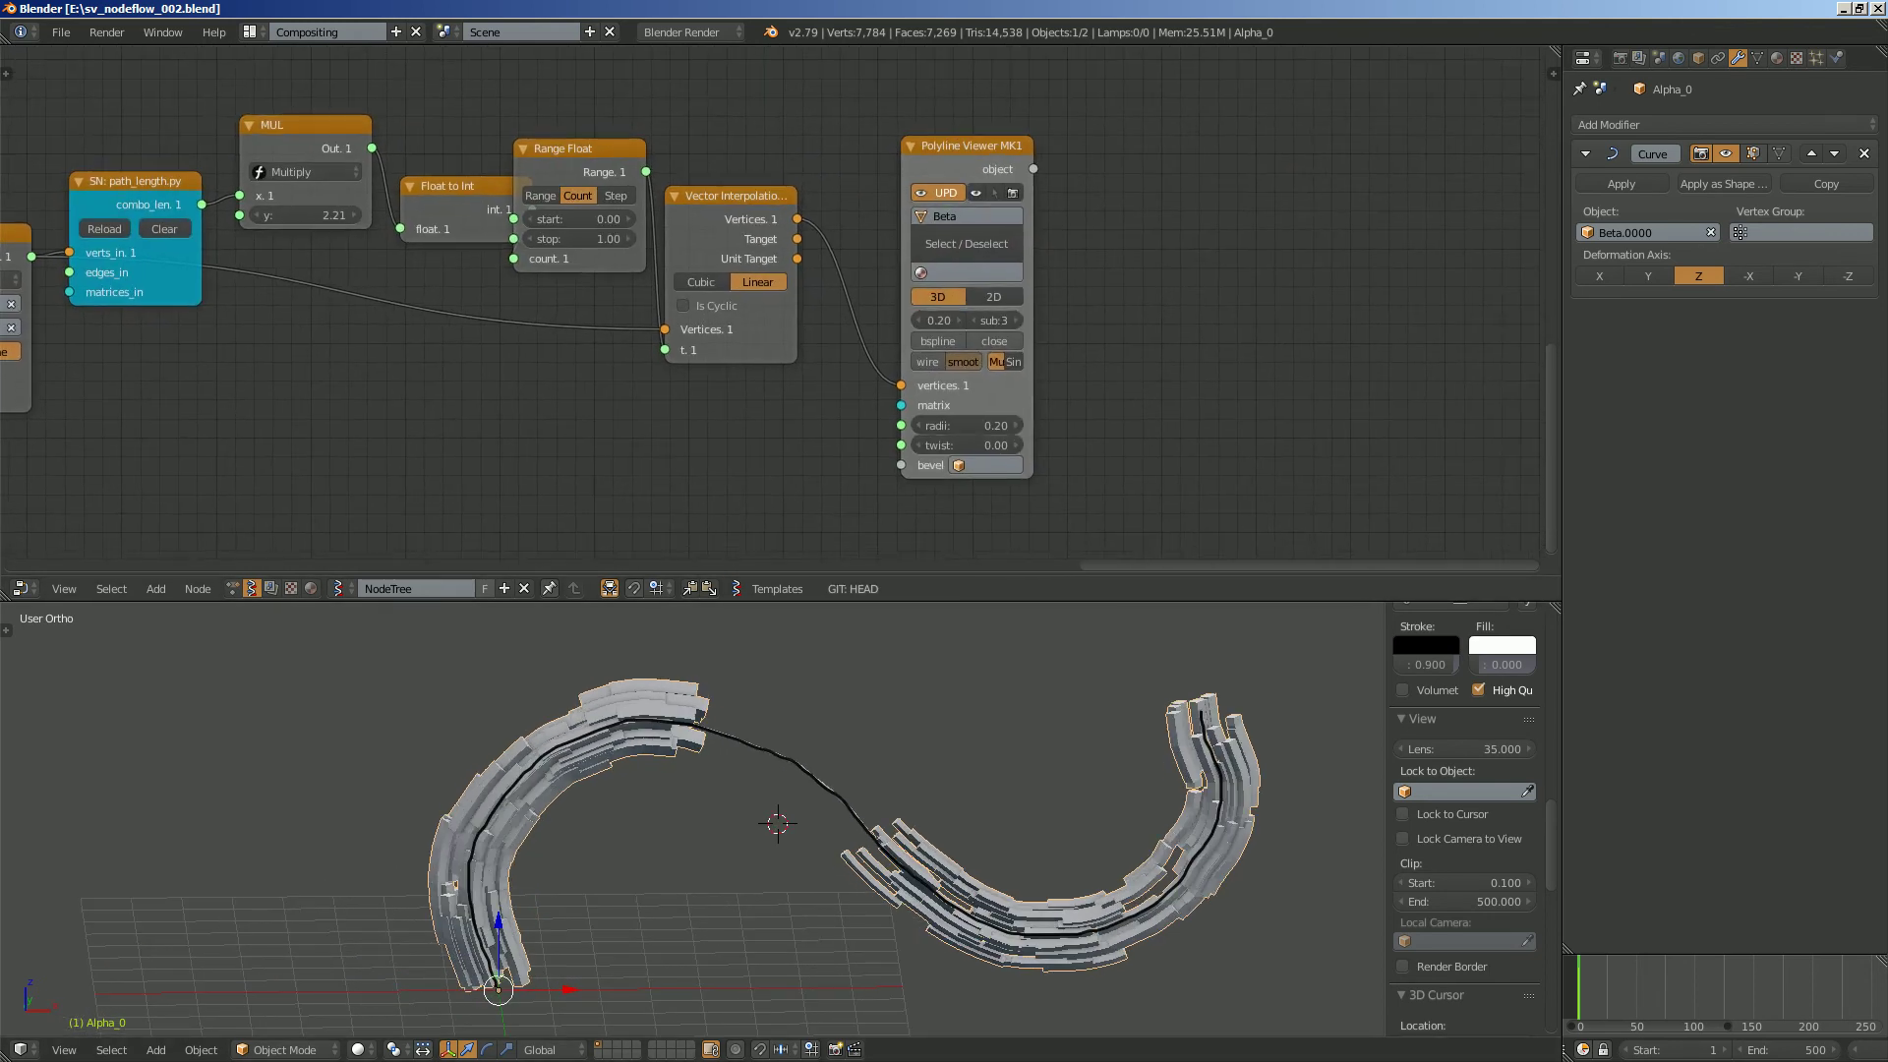
mouse_move(1056, 402)
mouse_down()
mouse_move(1096, 402)
mouse_move(1038, 403)
mouse_up()
middle_drag(1032, 512, 1041, 491)
drag(1058, 384, 1131, 409)
Add a Random Num Gen node in Float mode and connect its Value to the Polyline Viewer's radii input.
middle_drag(683, 401, 702, 379)
key(shift+a)
click(701, 380)
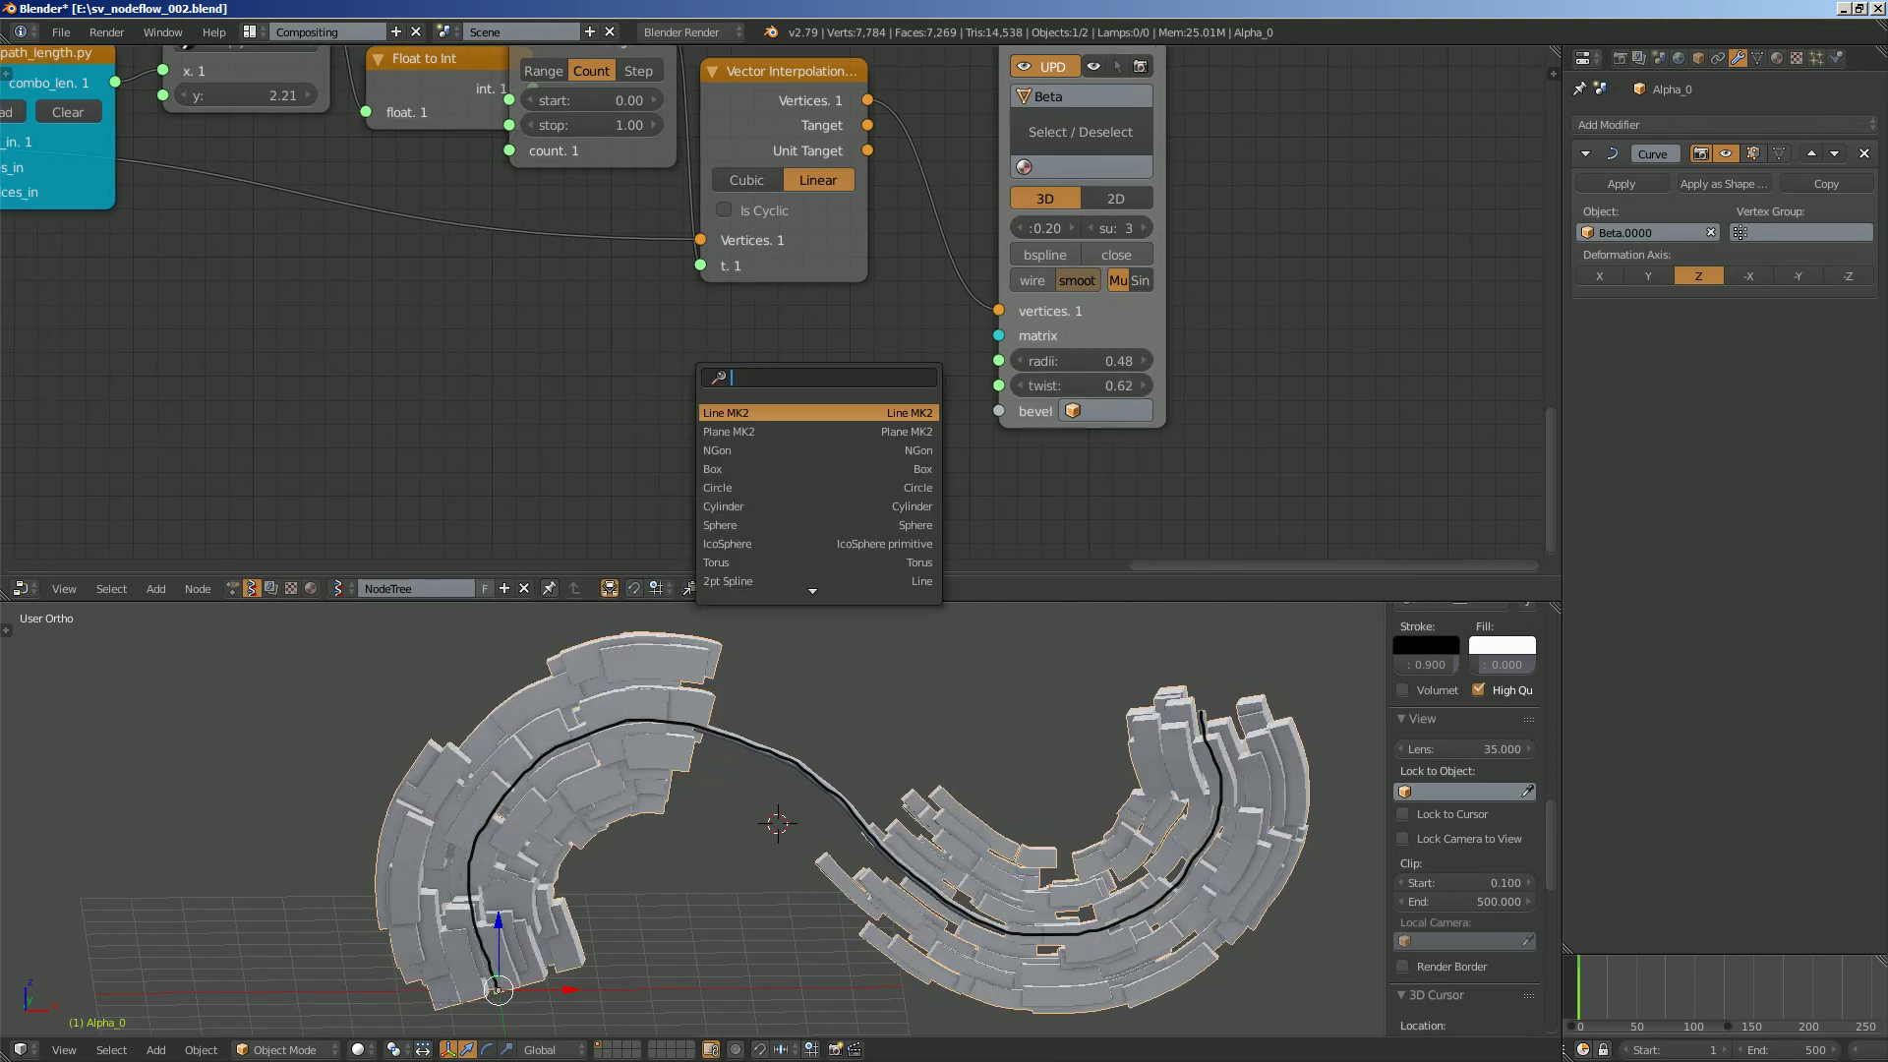
text(random n)
key(Return)
click(648, 359)
middle_drag(648, 359, 605, 266)
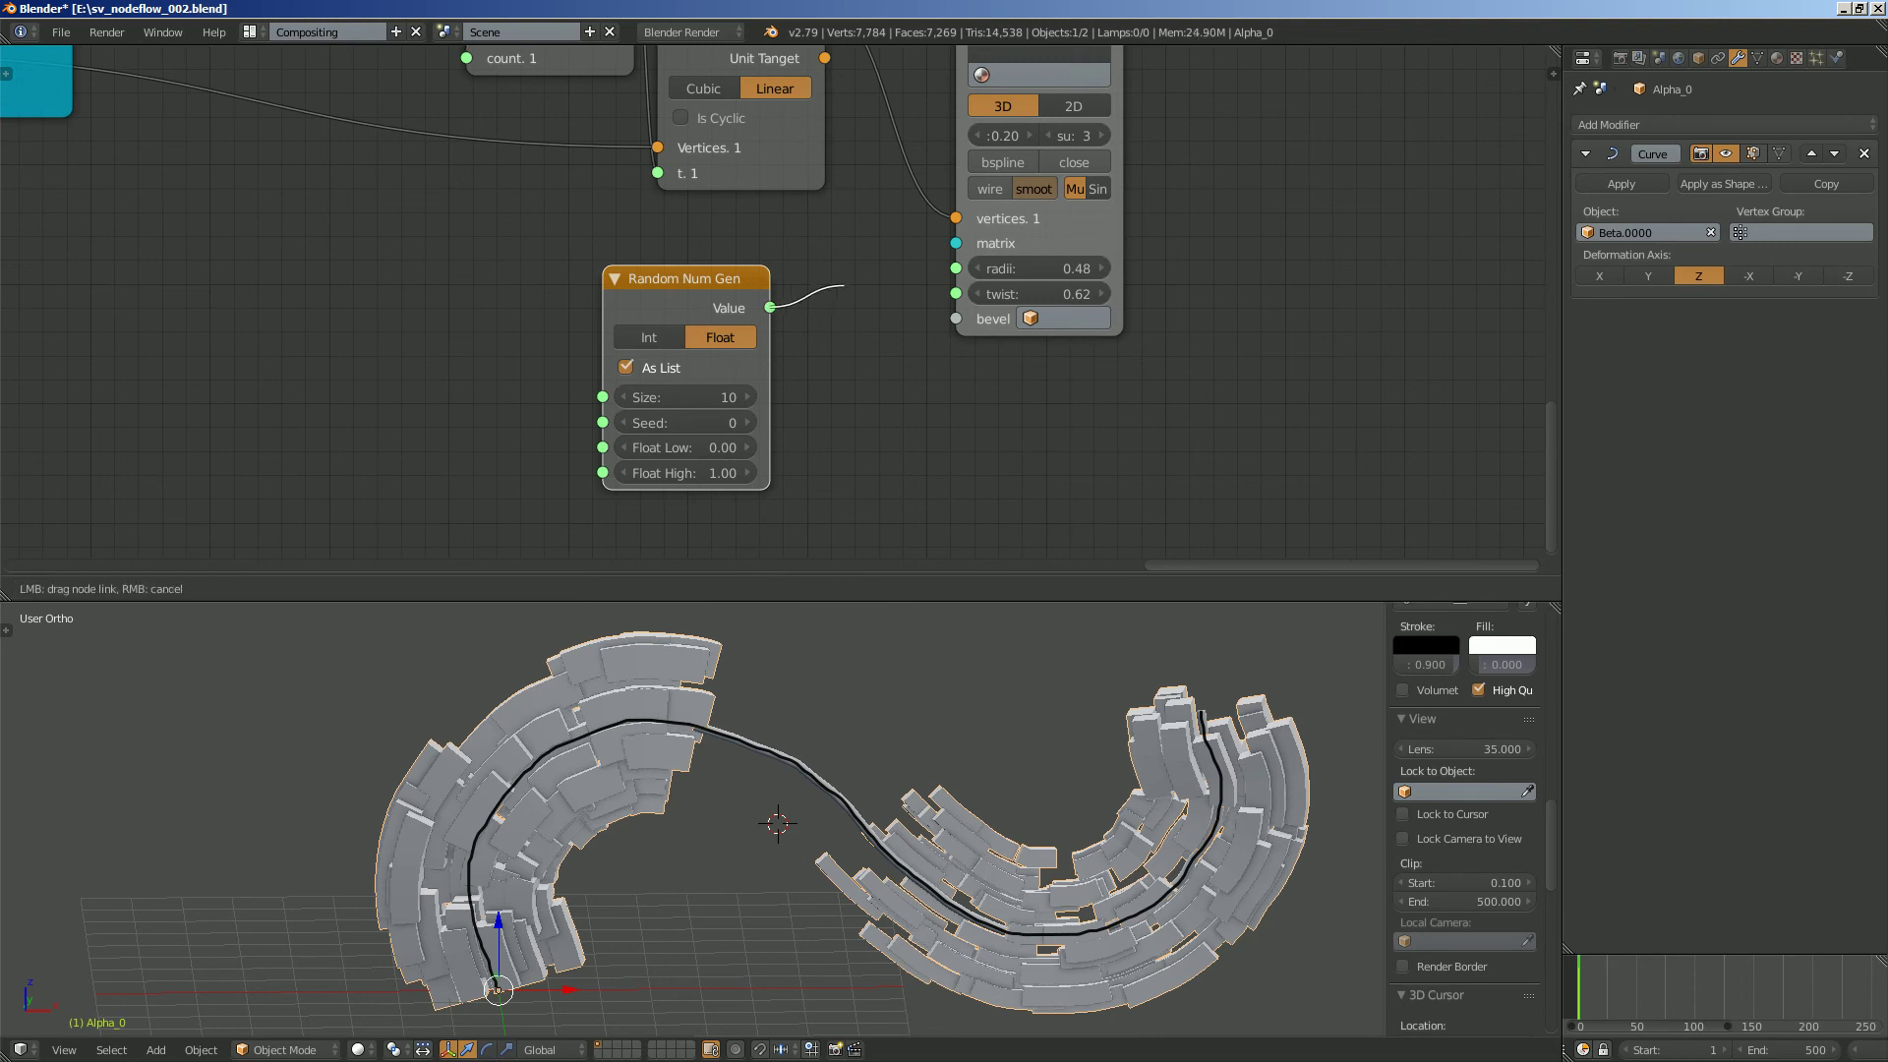
drag(956, 267, 956, 267)
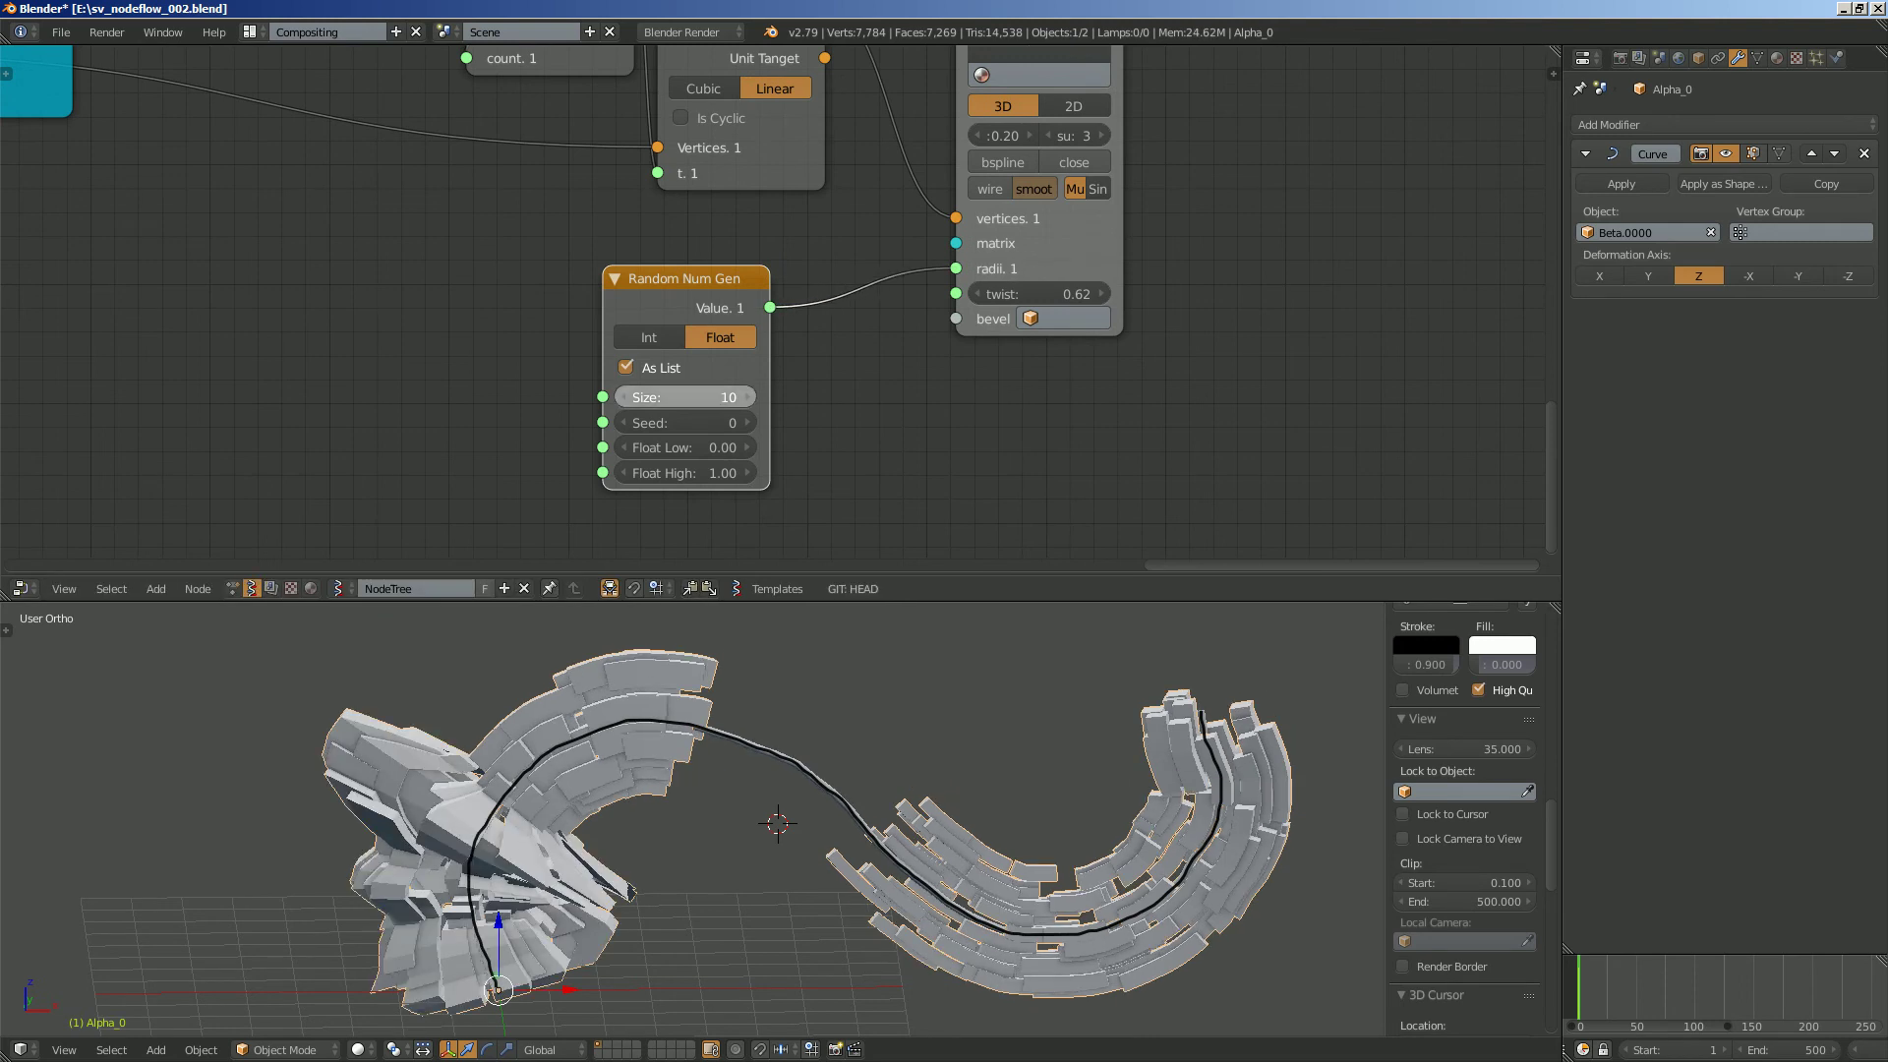
Try a Size and Seed of 48 on the Random Num Gen driving the radii, and delete that node.
drag(685, 397, 760, 397)
scroll(688, 335, down, 2)
middle_drag(673, 332, 631, 372)
drag(639, 342, 653, 335)
drag(677, 440, 767, 439)
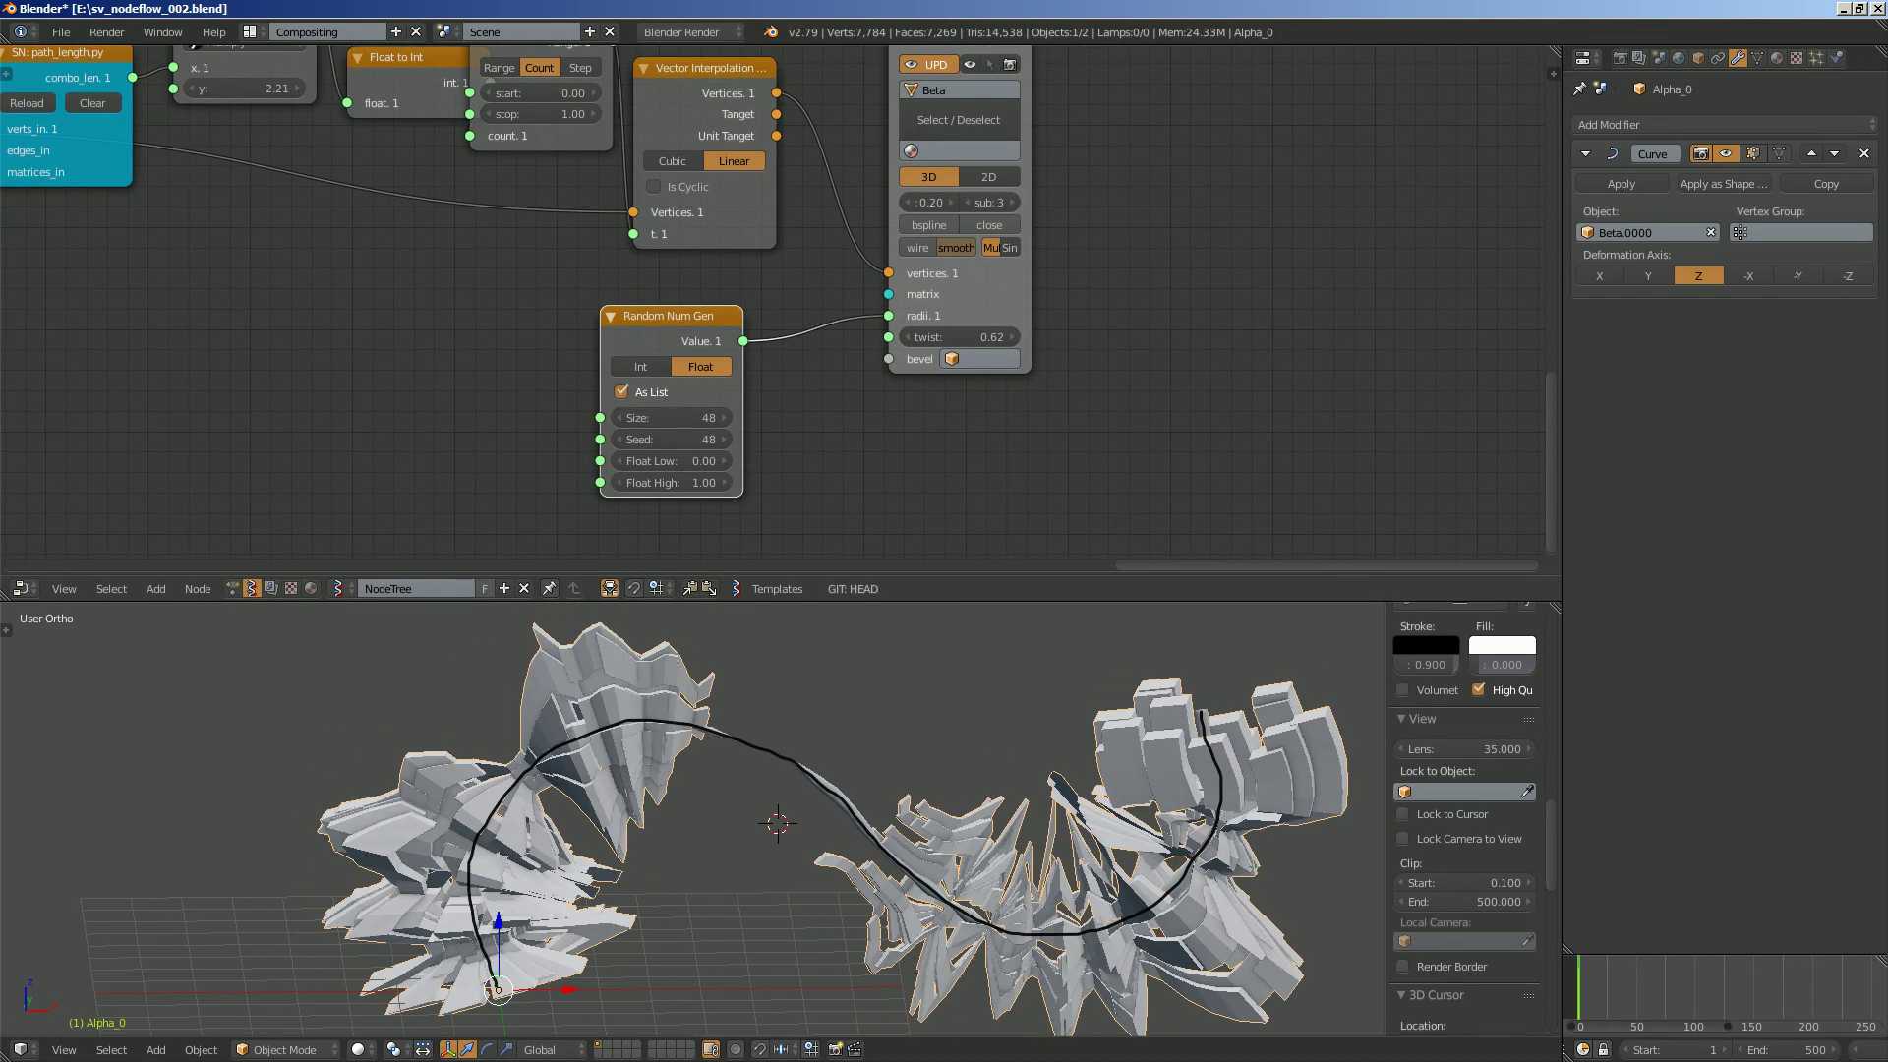
key(x)
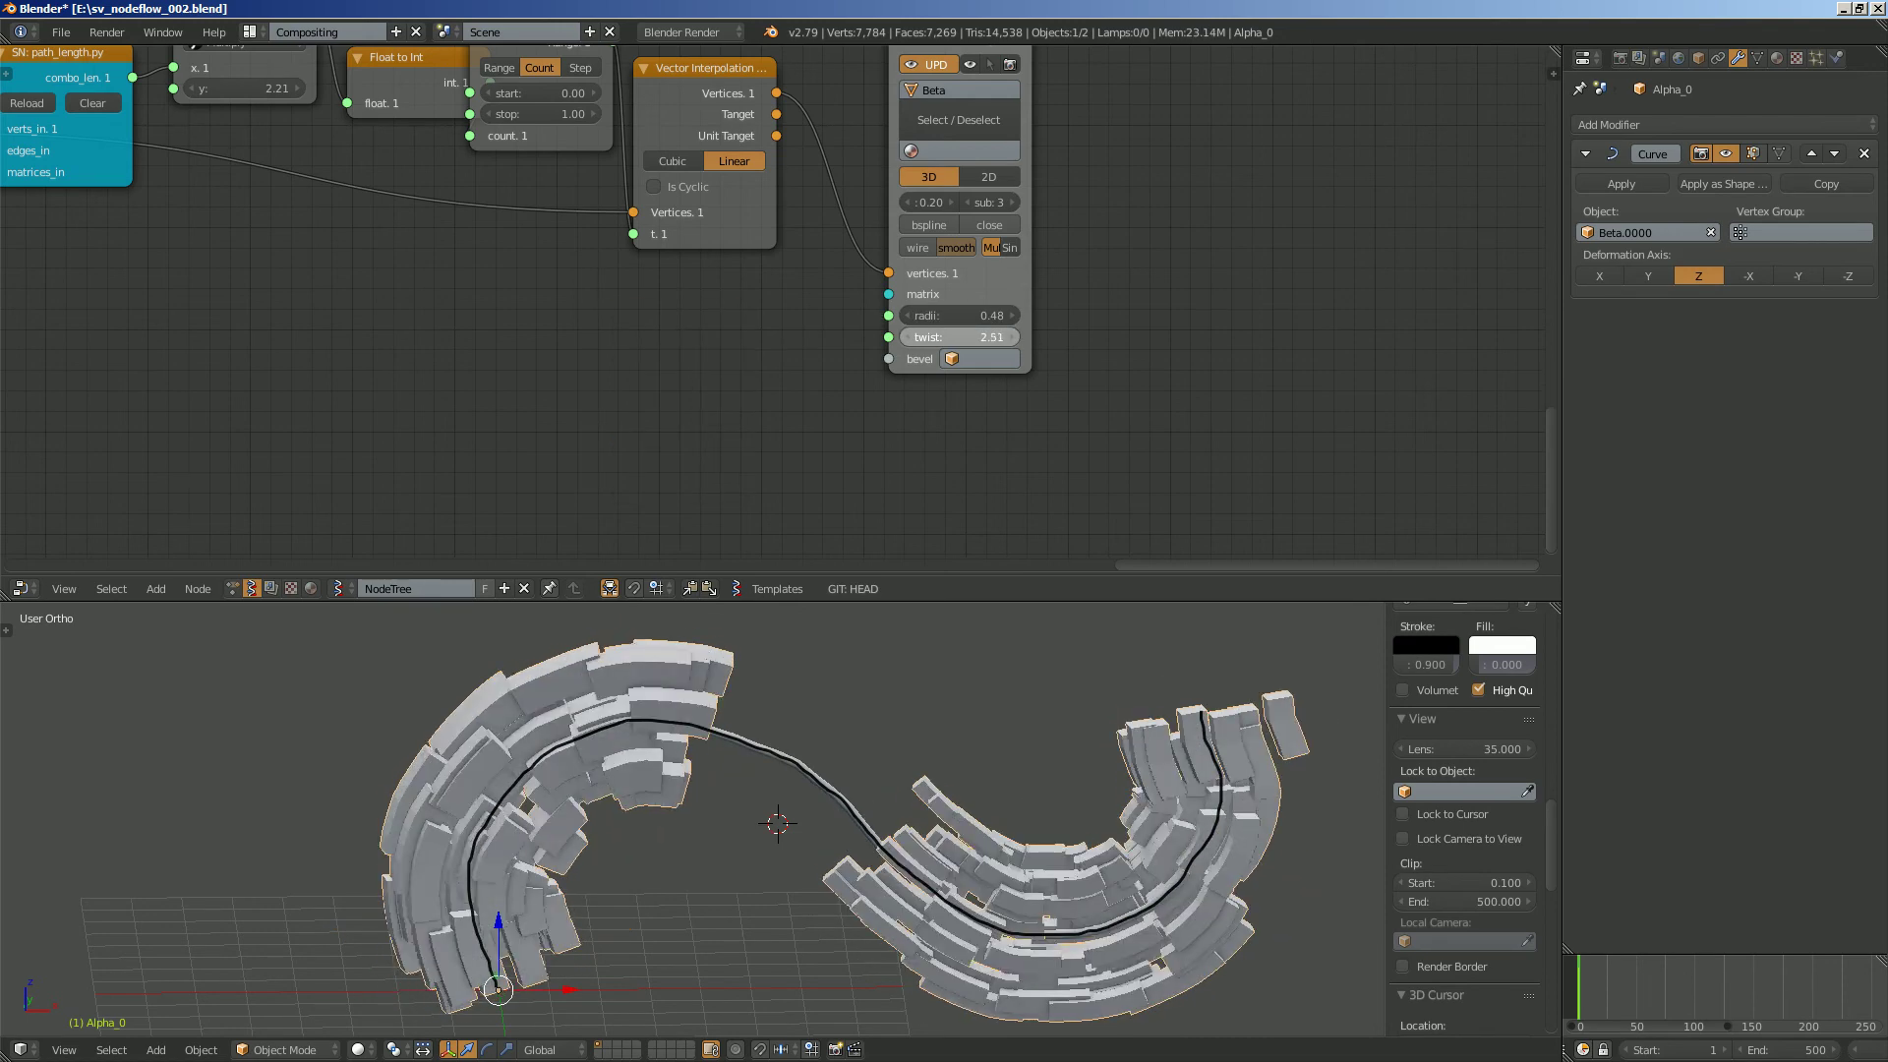
Add a Range Float node, connect it to the Polyline Viewer's twist input, and switch it to Count mode.
key(shift+a)
click(473, 338)
text(rand)
key(BackSpace)
text(ge)
key(Return)
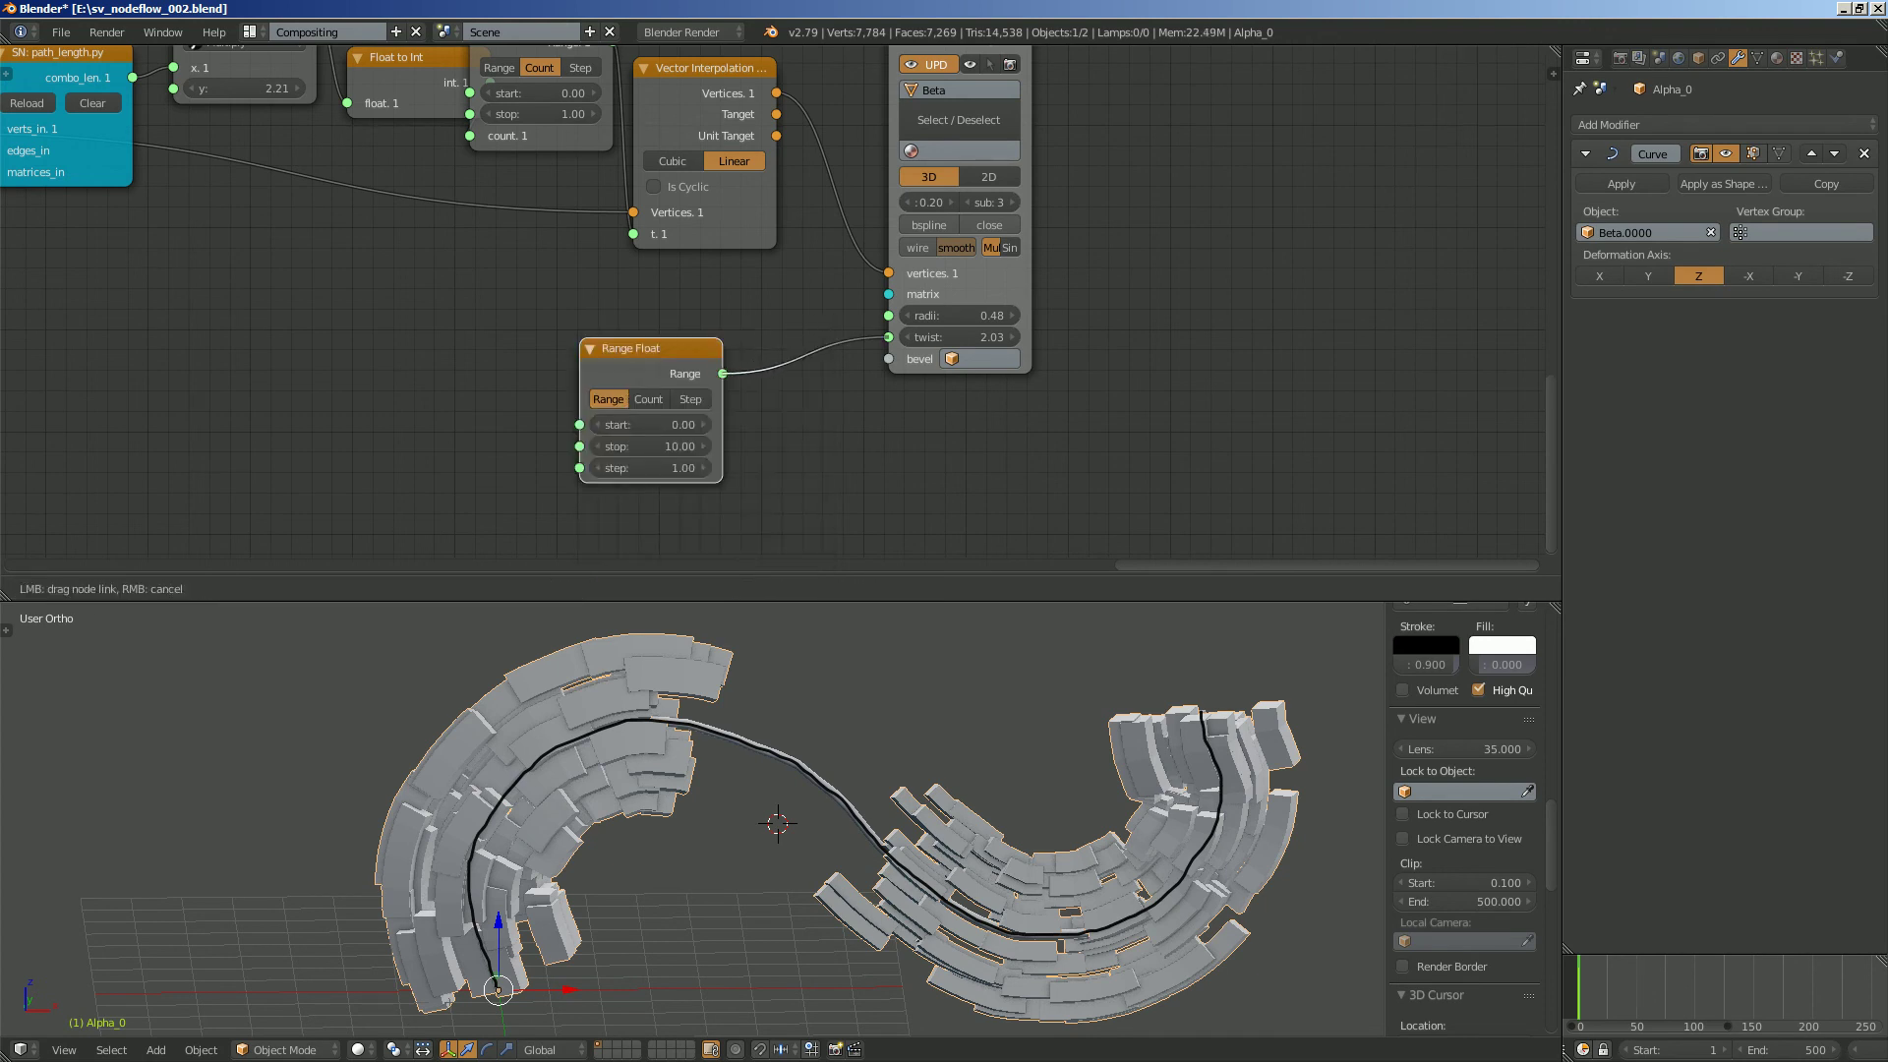
drag(889, 338, 889, 337)
click(648, 399)
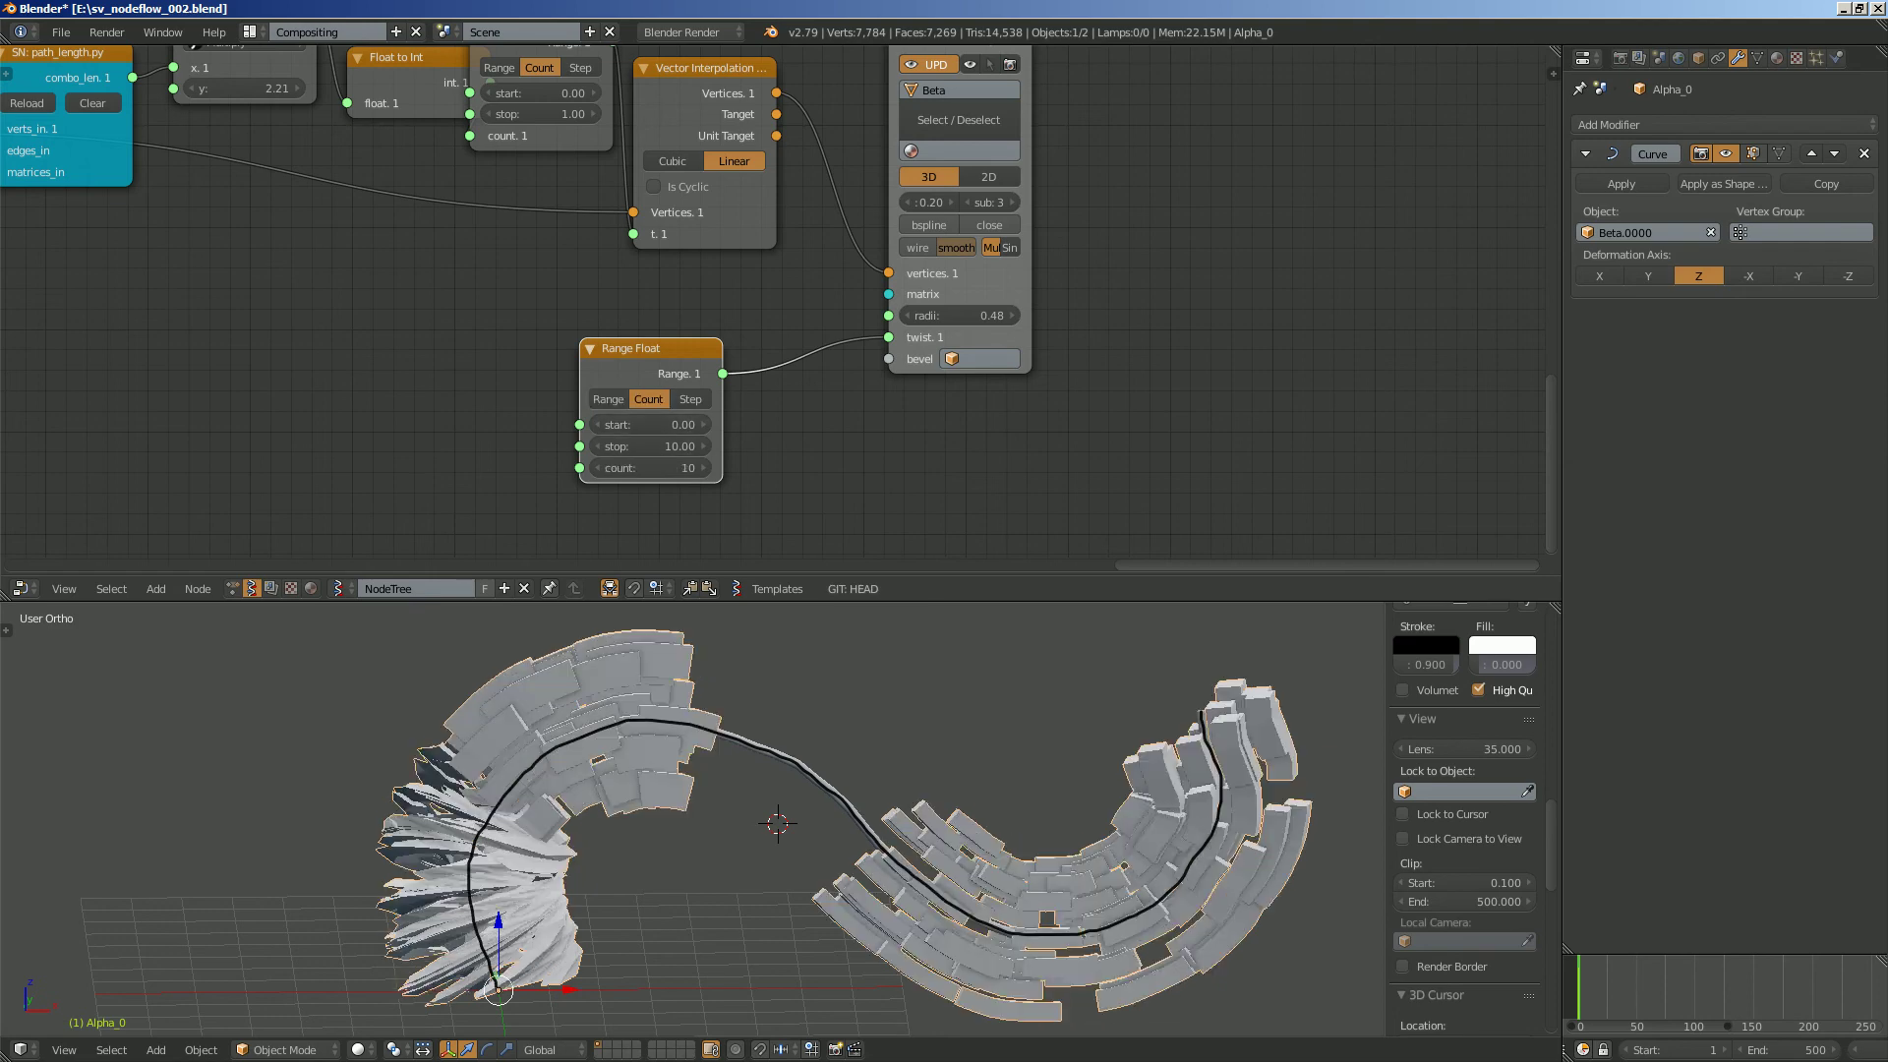
Set the Range Float's count to 54 and preview the twisted animation from another angle.
drag(649, 467, 713, 467)
key(alt+a)
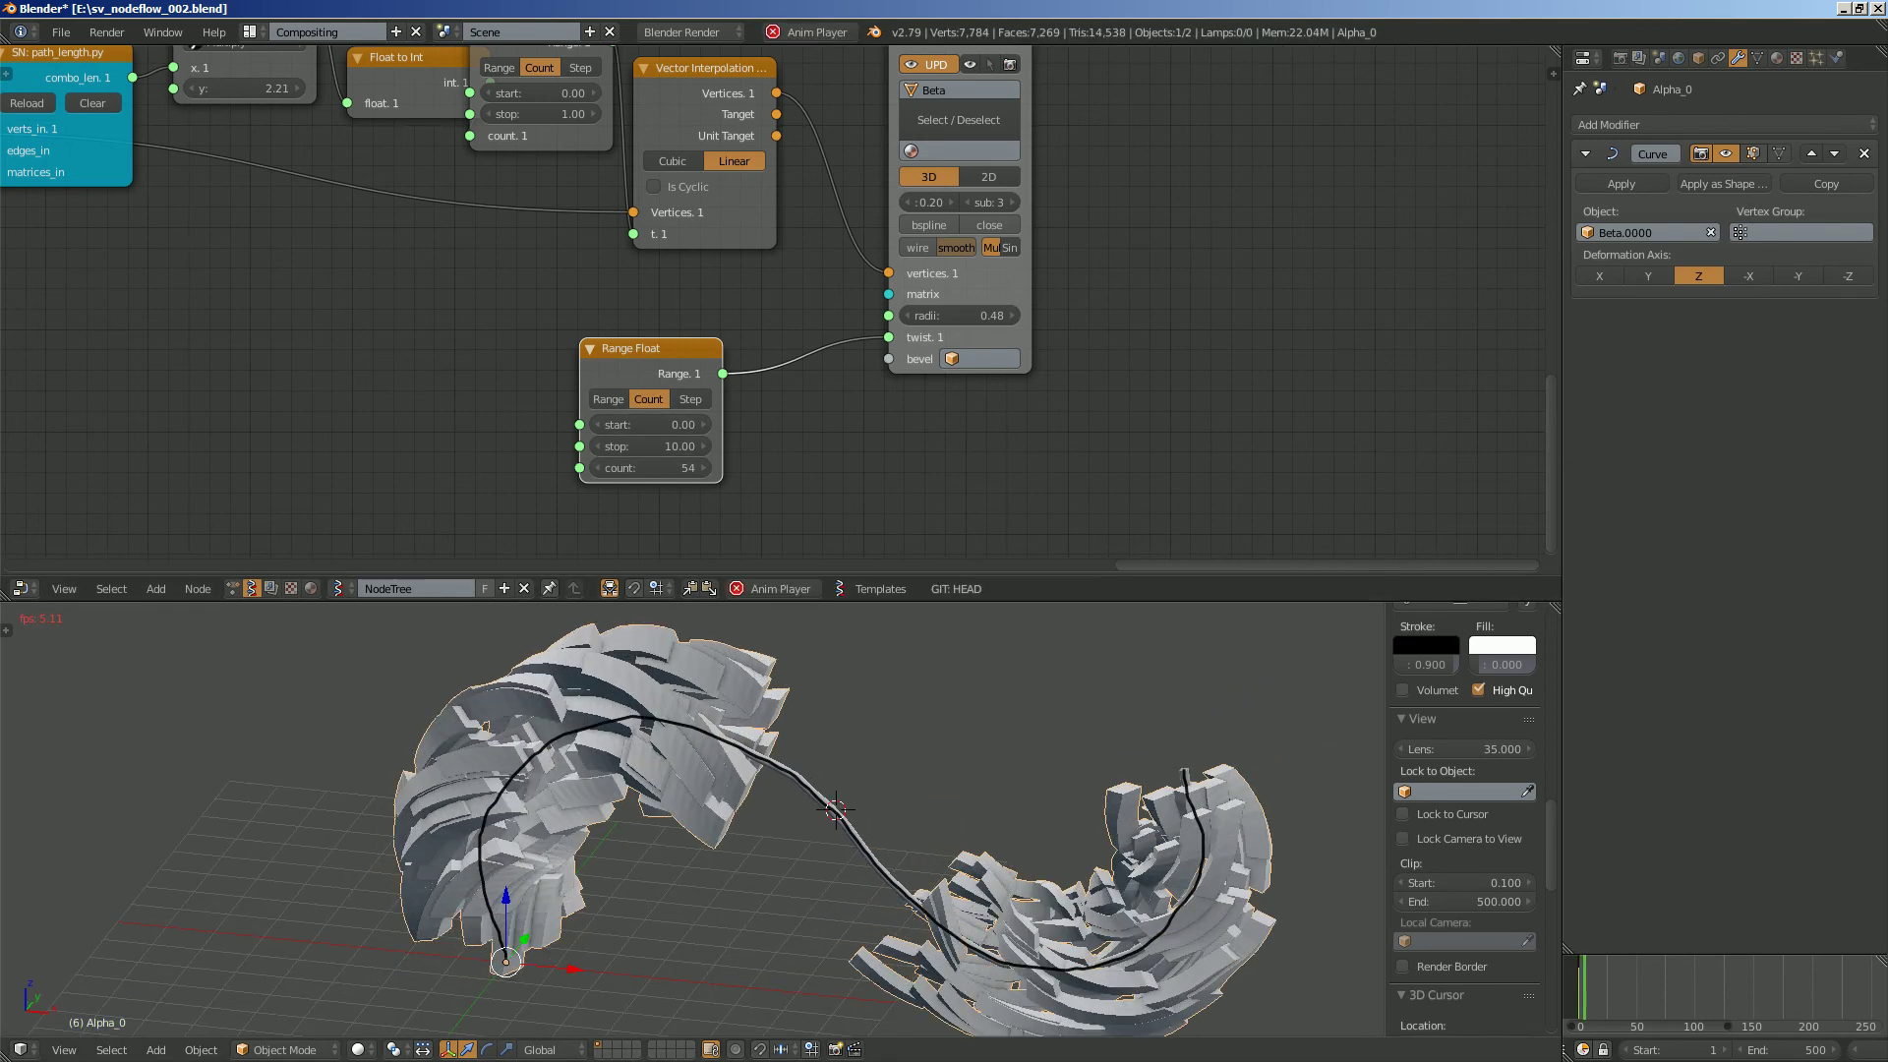
drag(649, 468, 702, 467)
key(Escape)
mouse_move(885, 836)
middle_down()
mouse_move(467, 831)
mouse_move(875, 834)
middle_up()
Set Float Low to -50.13 and Float High to 53.02 on the Random Num Gen feeding the ADD node.
scroll(688, 295, down, 4)
middle_drag(688, 295, 1126, 380)
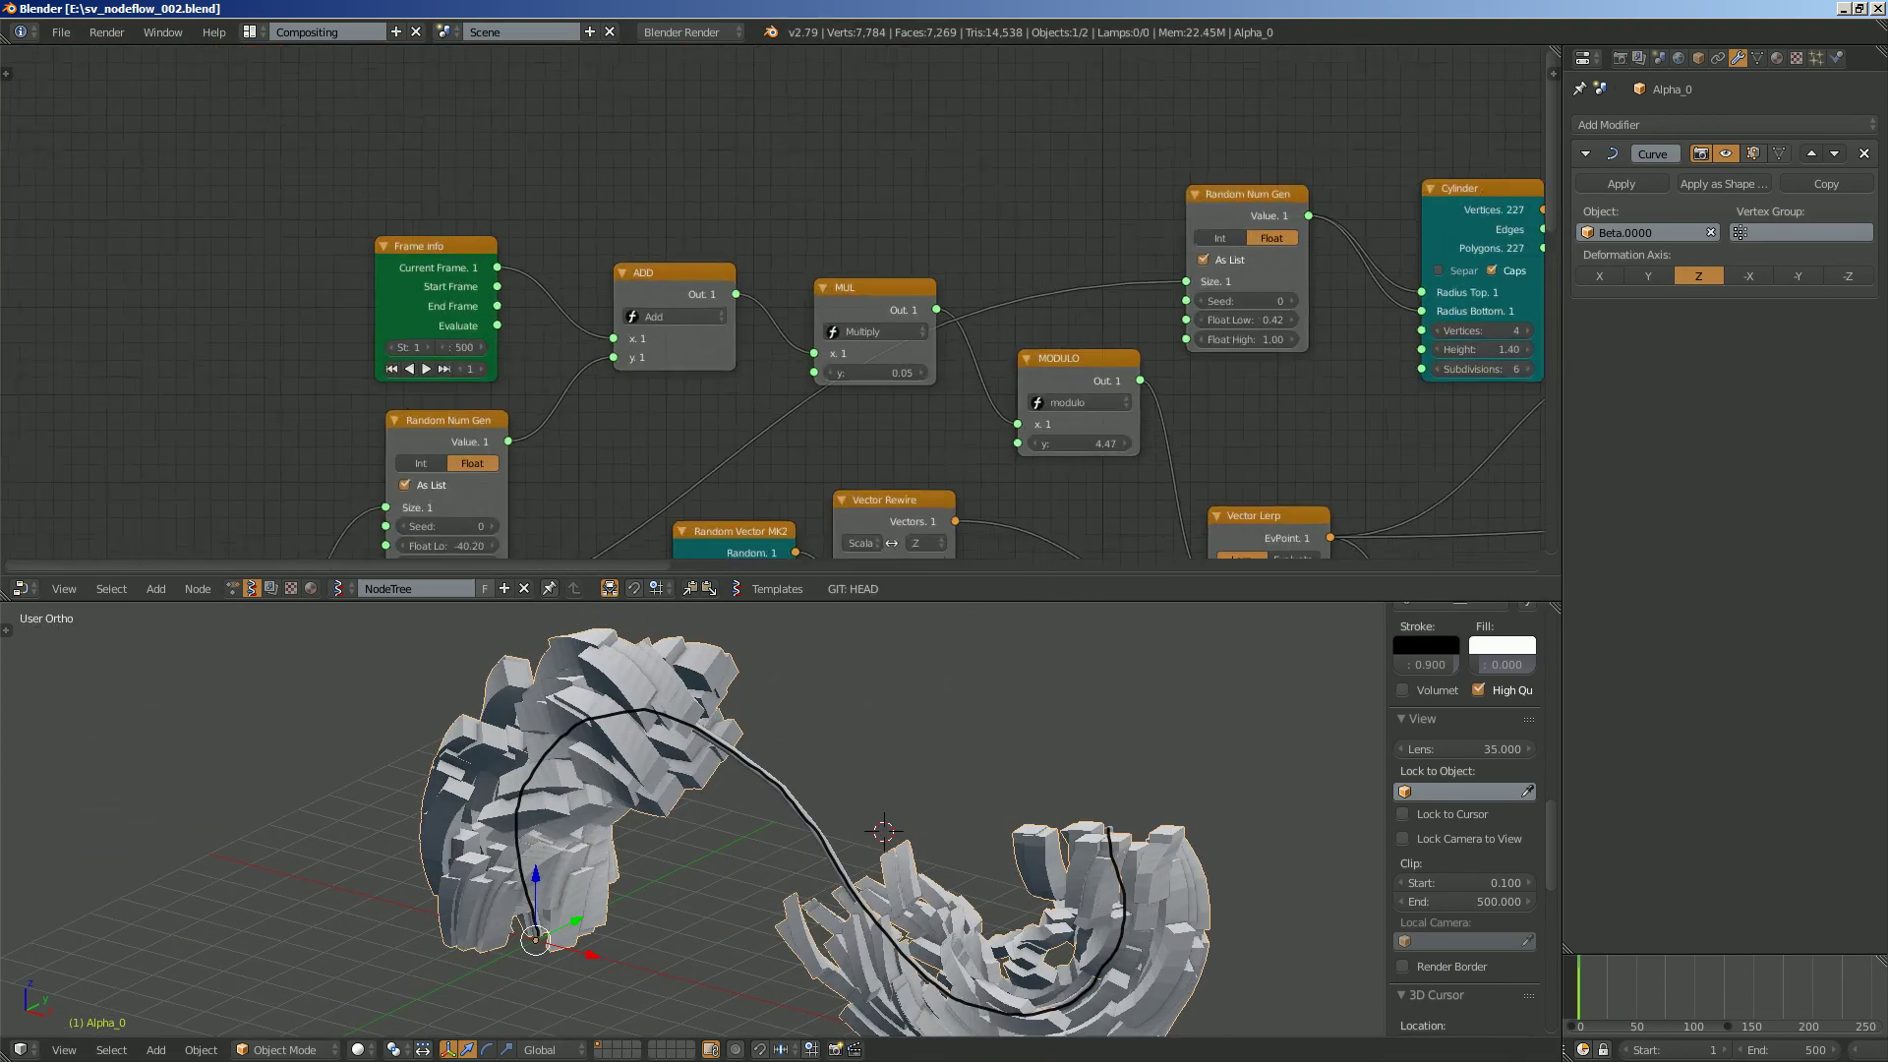
scroll(588, 545, up, 1)
middle_drag(588, 546, 671, 409)
scroll(671, 409, up, 1)
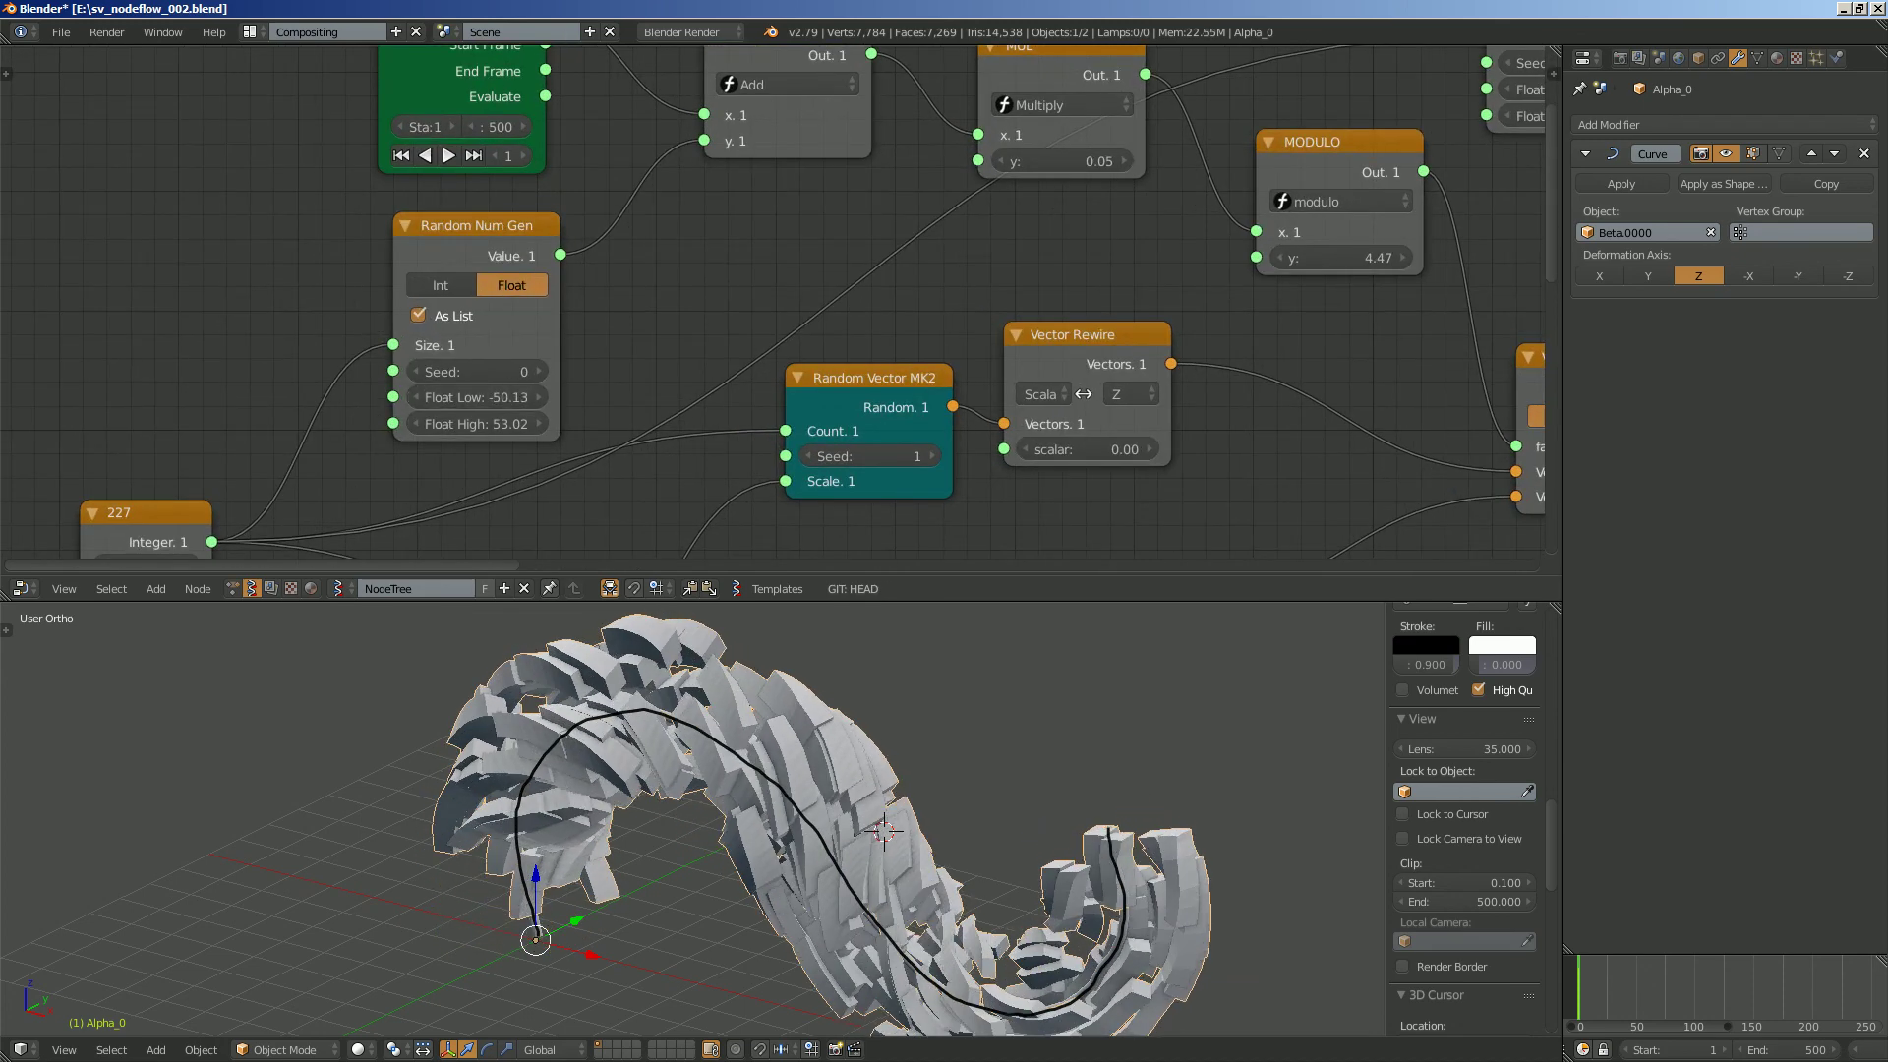
Play the animation briefly, stop it, and save over the existing file.
middle_drag(671, 409, 795, 420)
middle_drag(806, 787, 939, 791)
key(alt+a)
key(Escape)
scroll(914, 777, down, 2)
key(ctrl+s)
key(Return)
scroll(939, 792, up, 2)
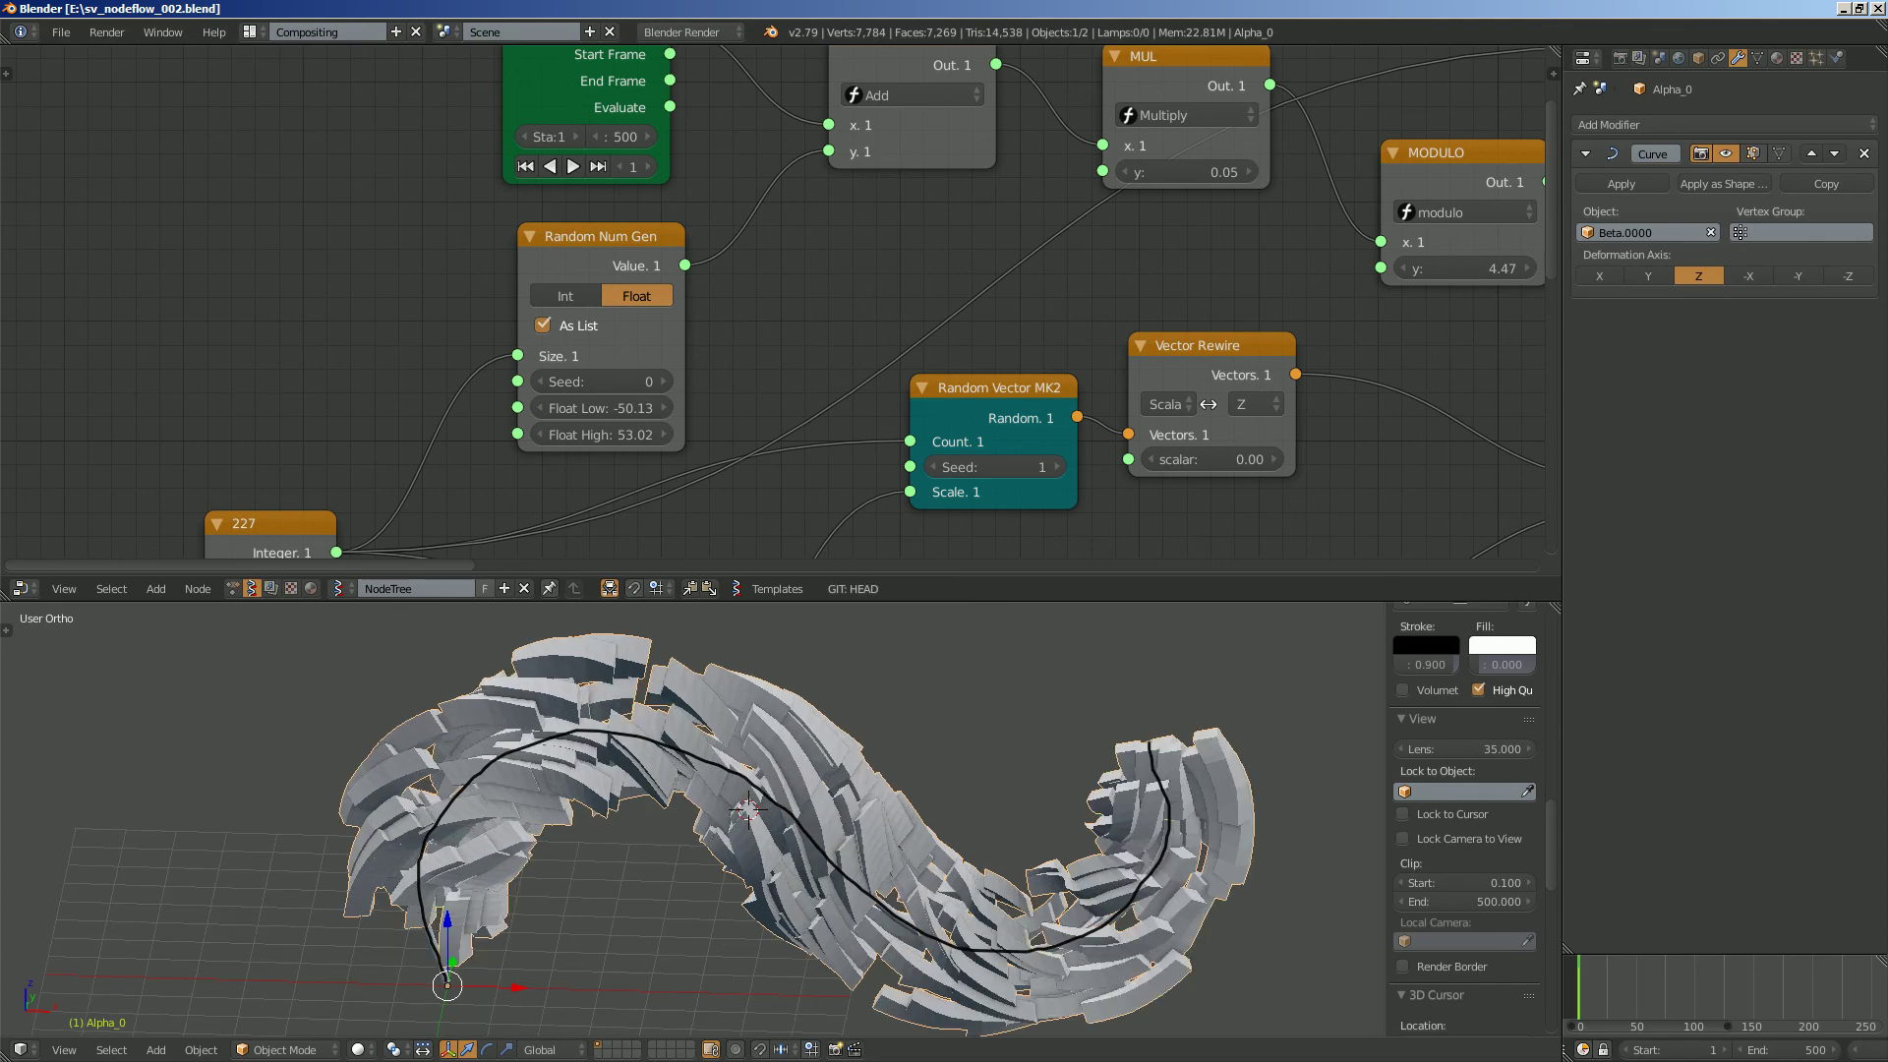
Switch to the browser and review the nodeFlow Discord Server Livestream page with its preview image and setup sketches.
middle_drag(939, 791, 333, 717)
middle_drag(845, 824, 1023, 833)
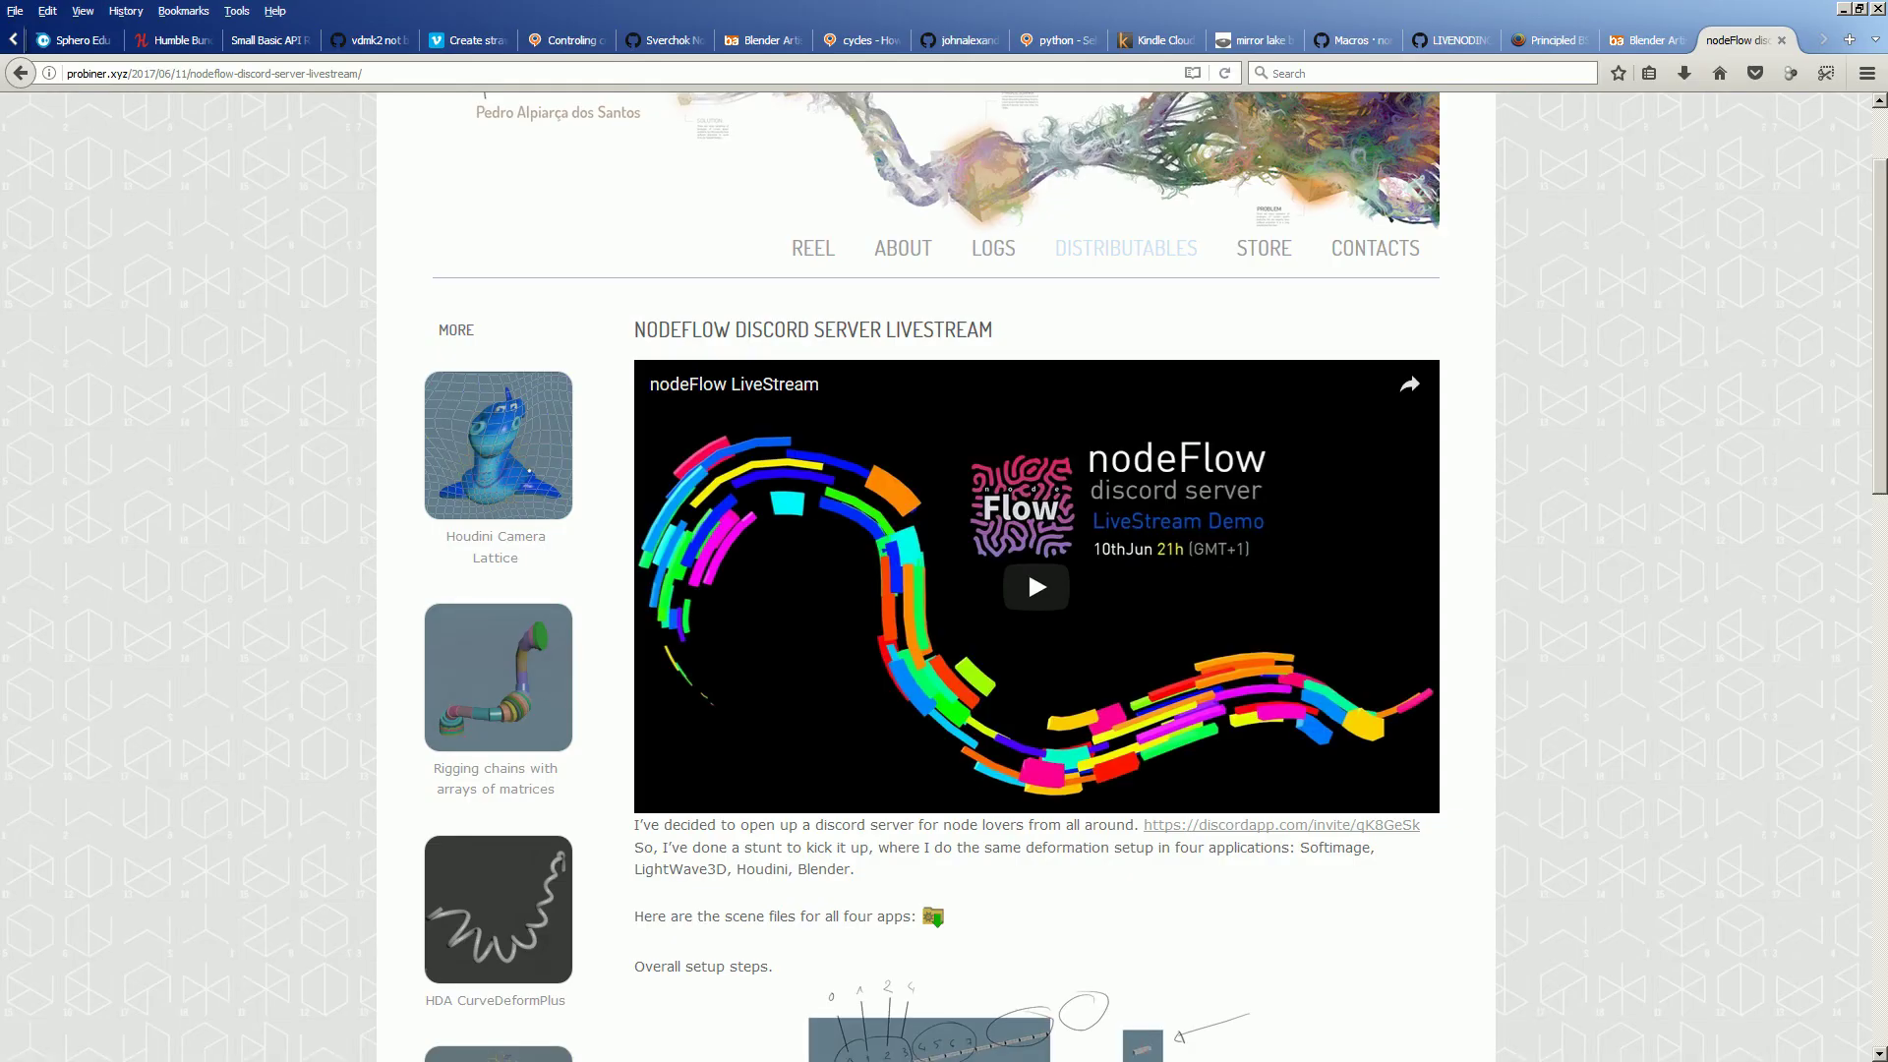
scroll(1029, 568, up, 3)
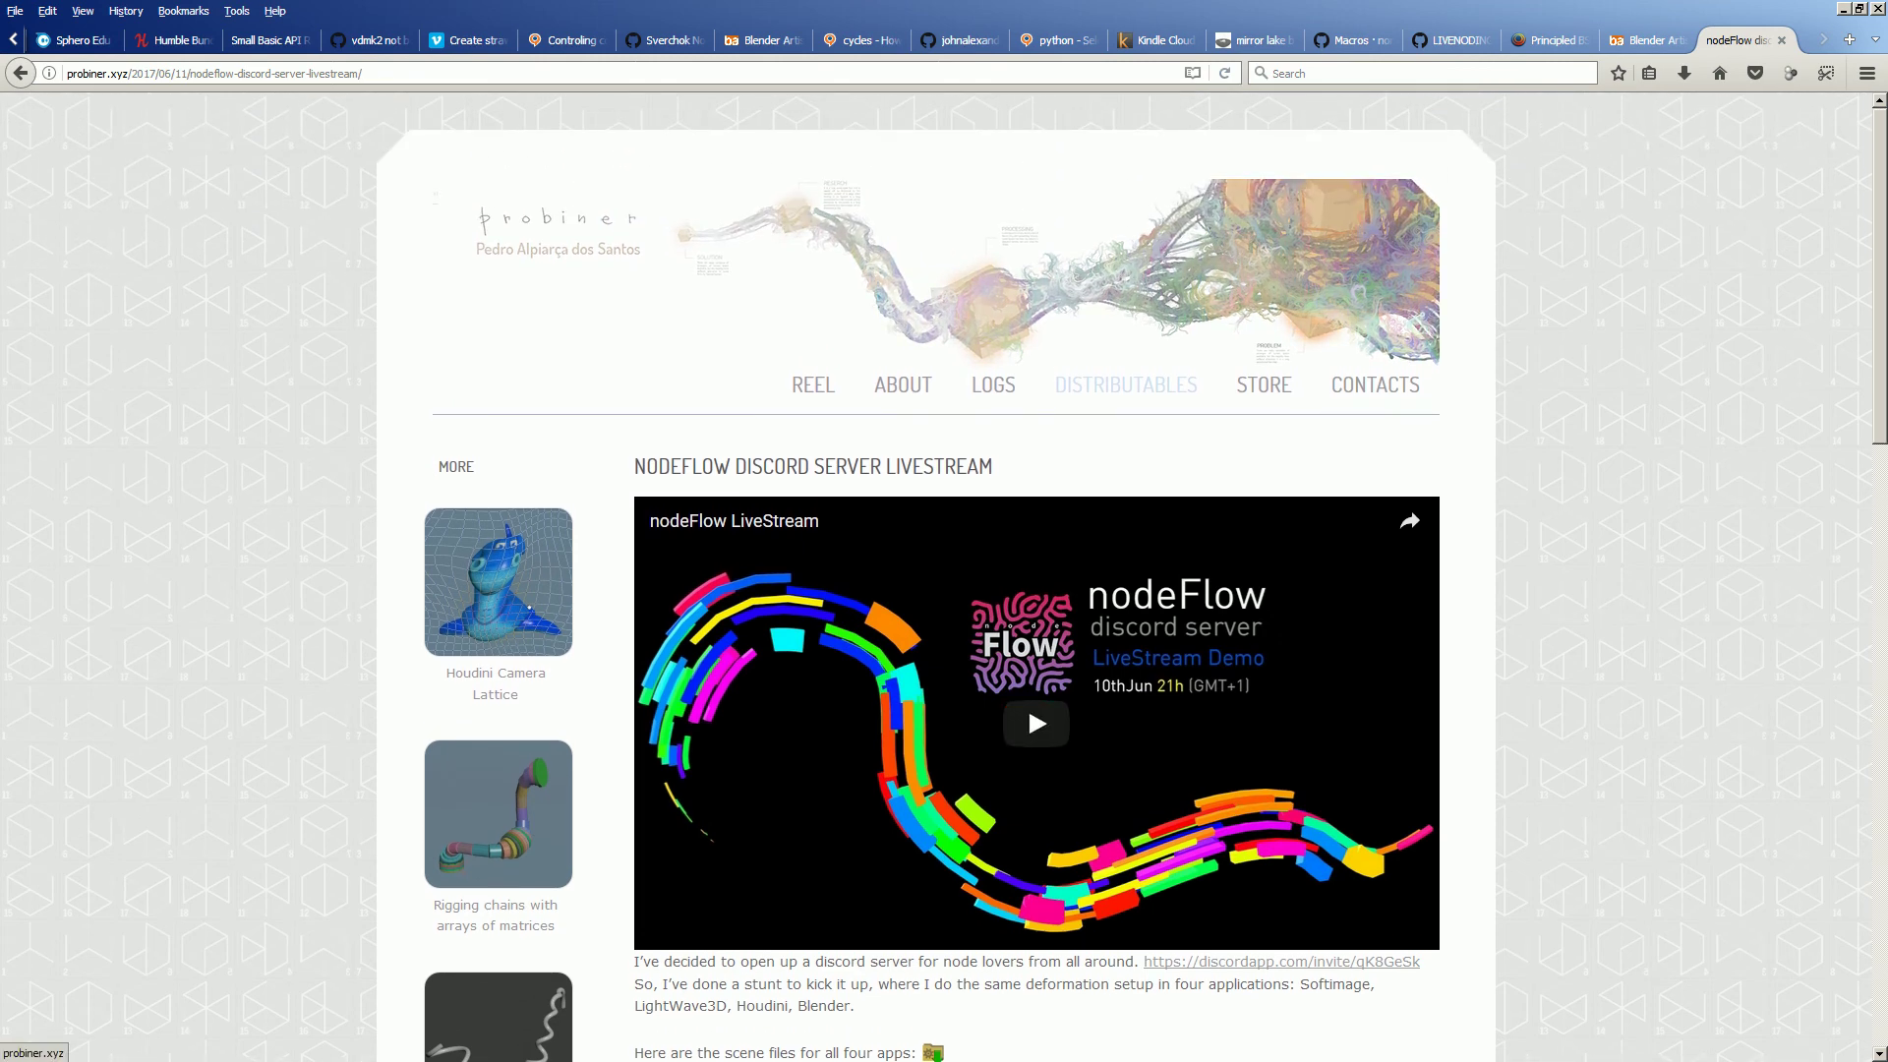
scroll(1029, 145, down, 6)
scroll(1029, 144, down, 3)
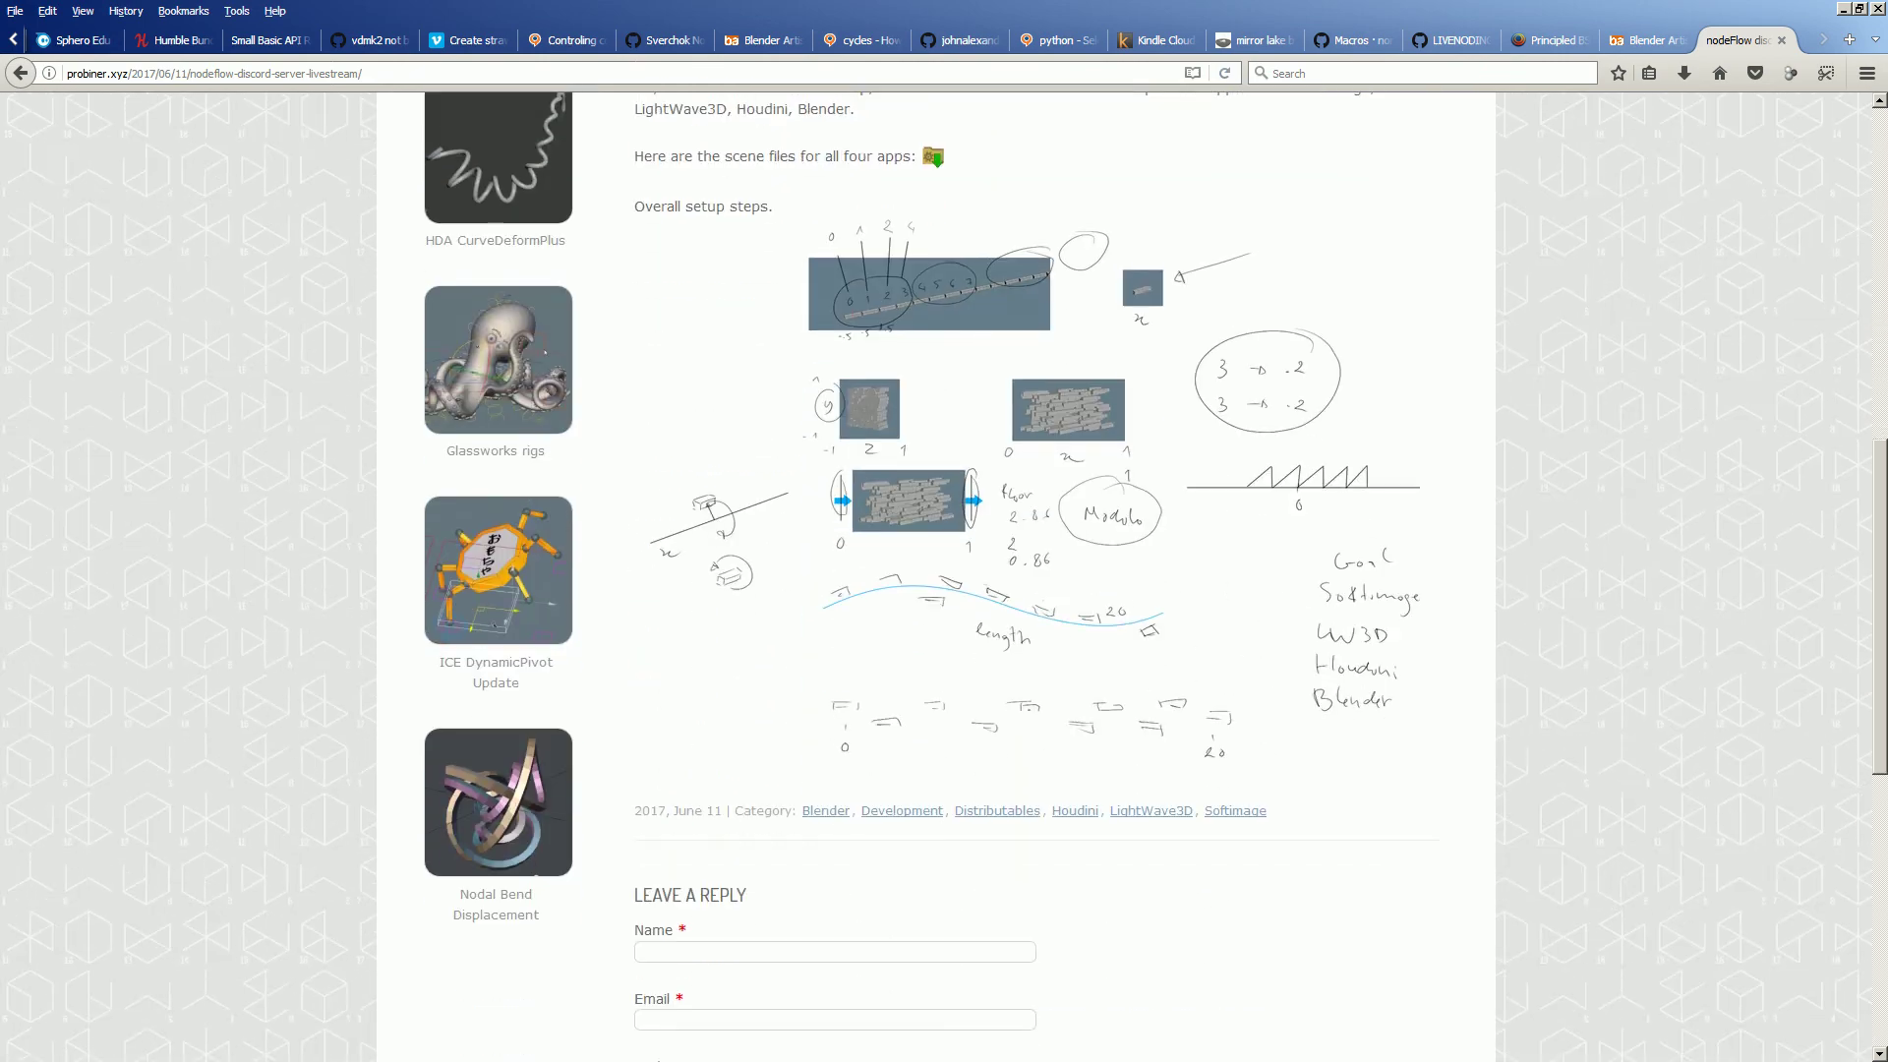
scroll(1028, 144, down, 5)
scroll(1028, 145, up, 12)
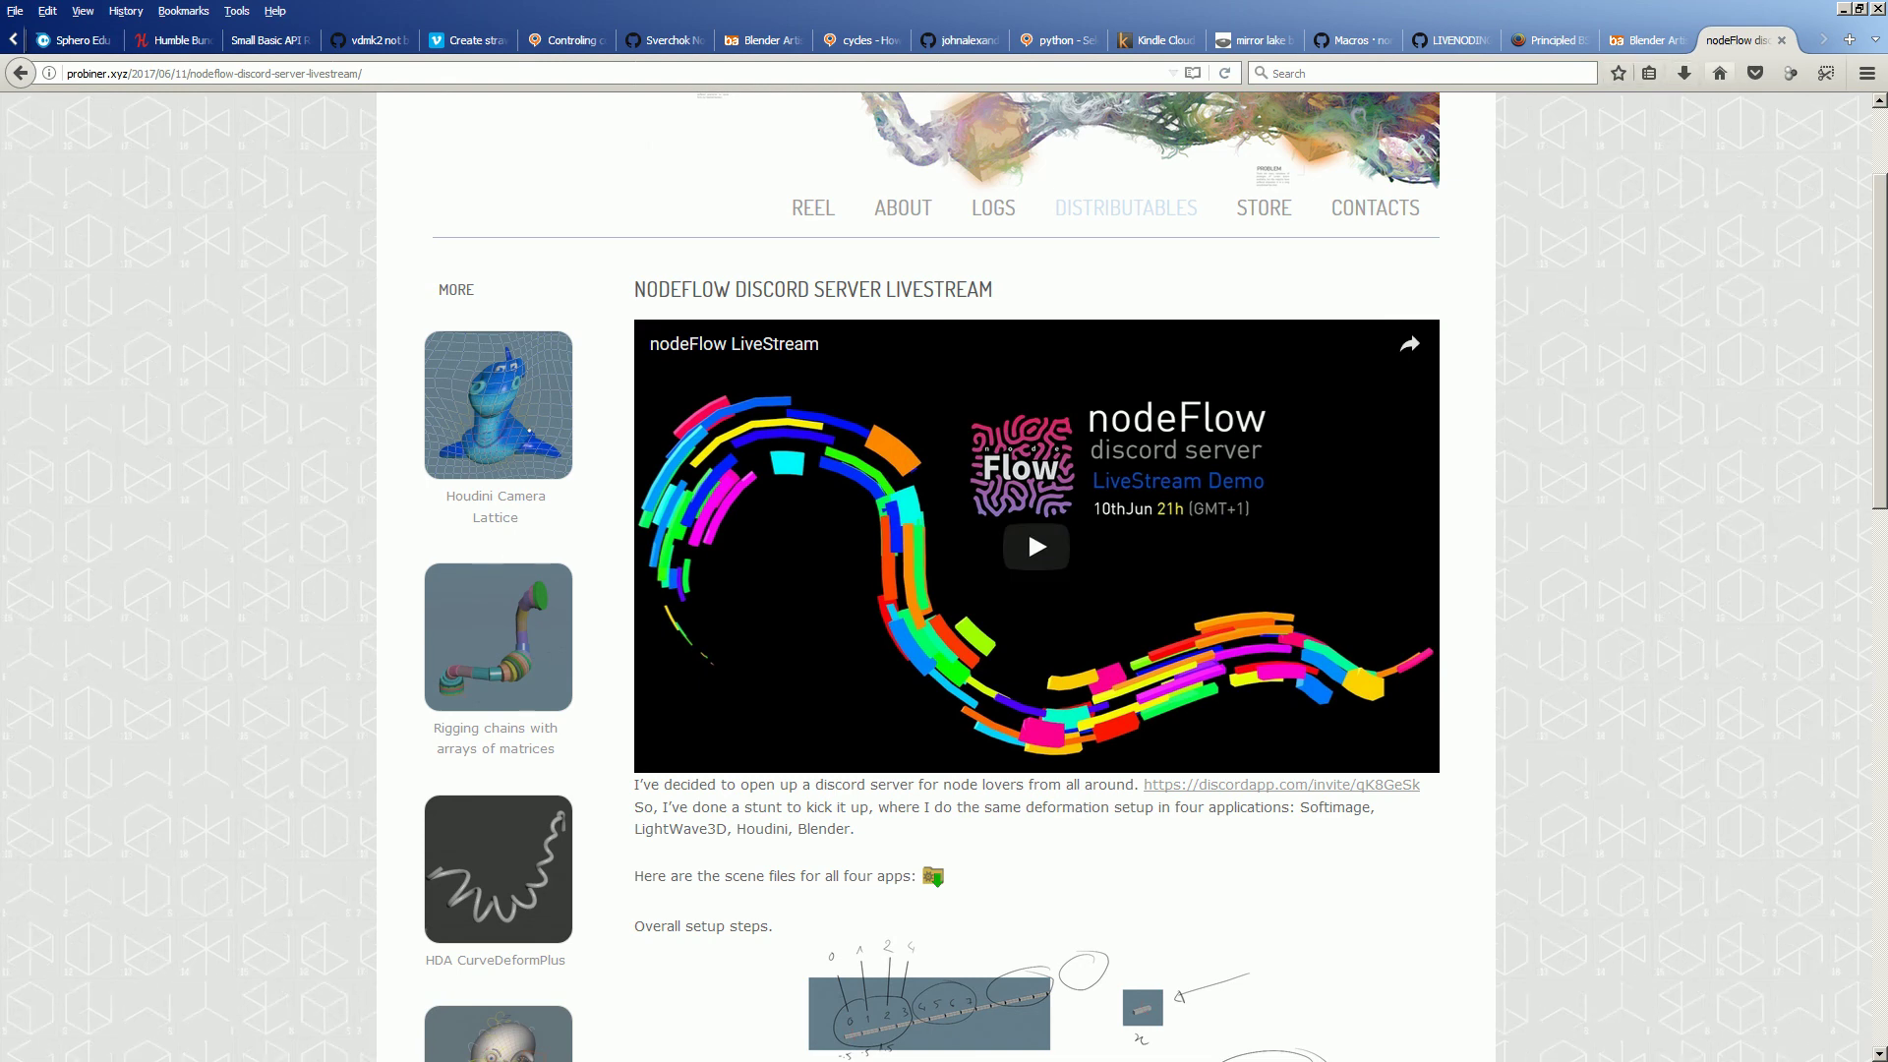
Switch back to Blender and examine the deformed columns from another angle.
key(alt+Tab)
middle_drag(885, 787, 772, 798)
scroll(865, 801, up, 2)
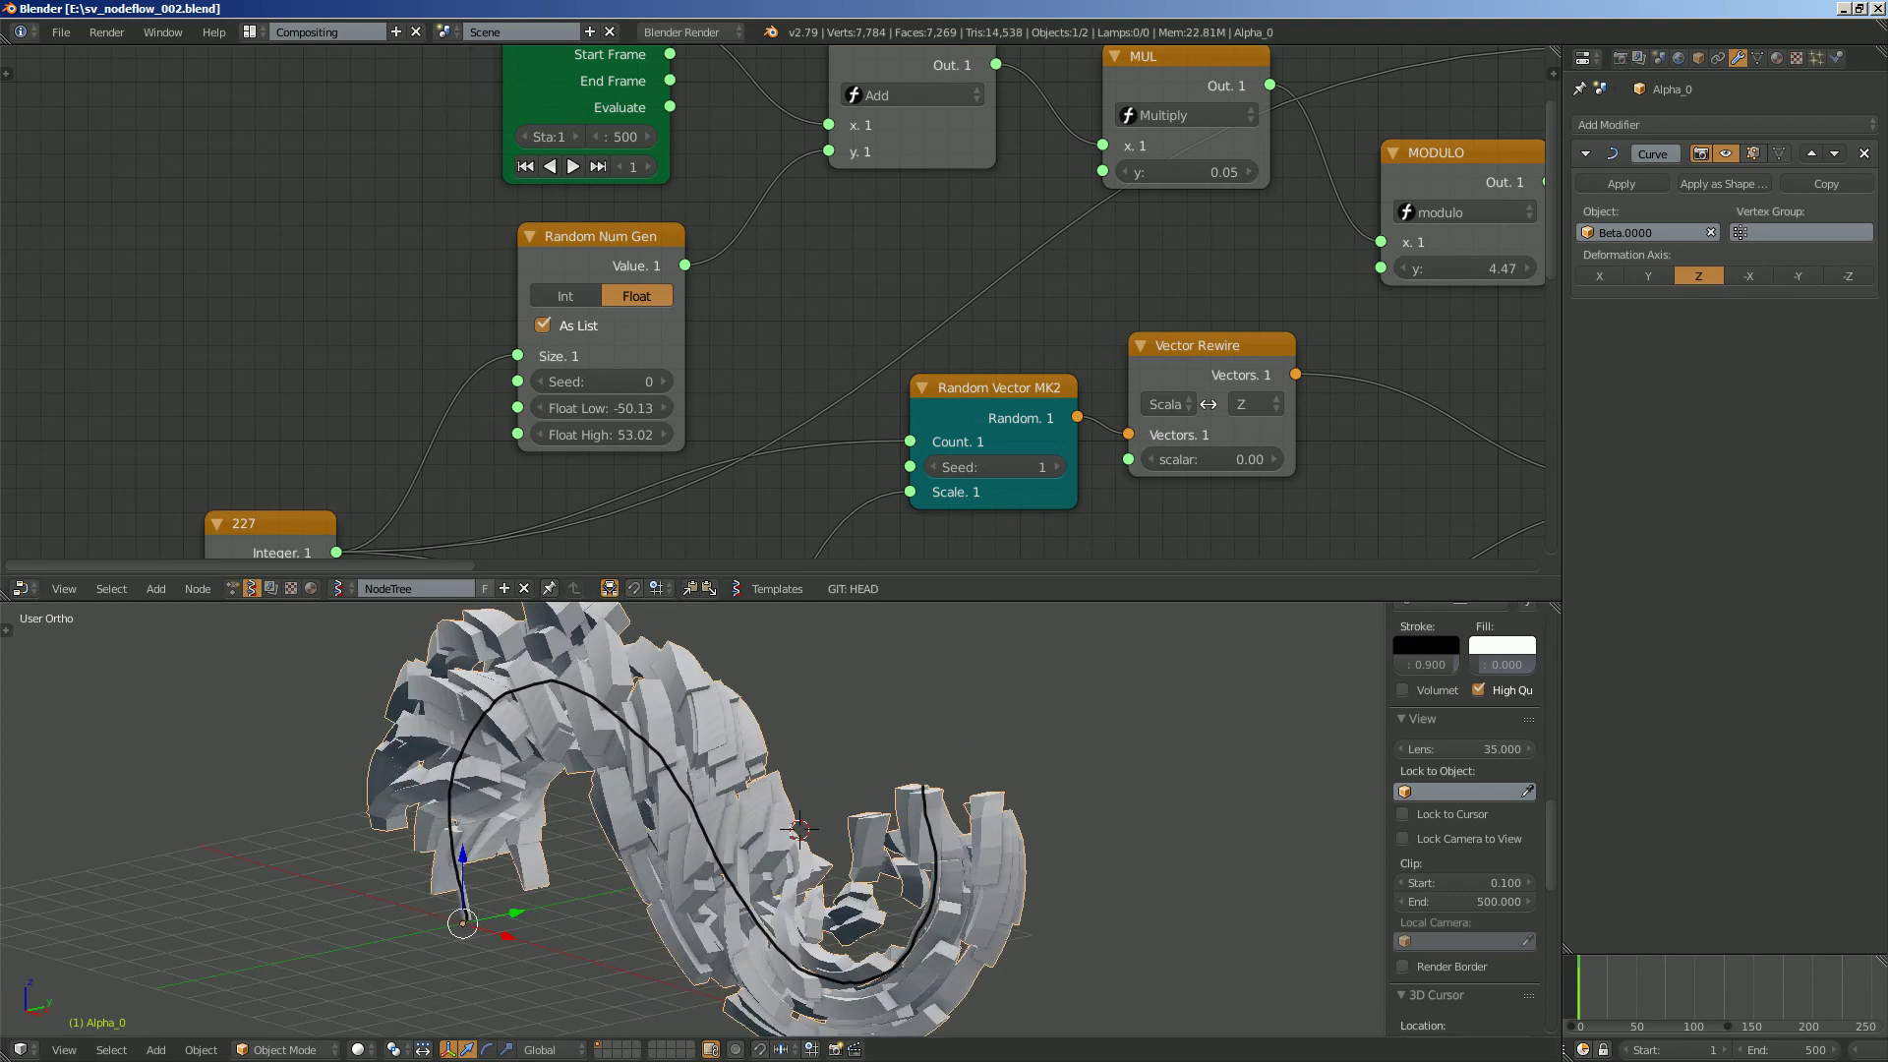